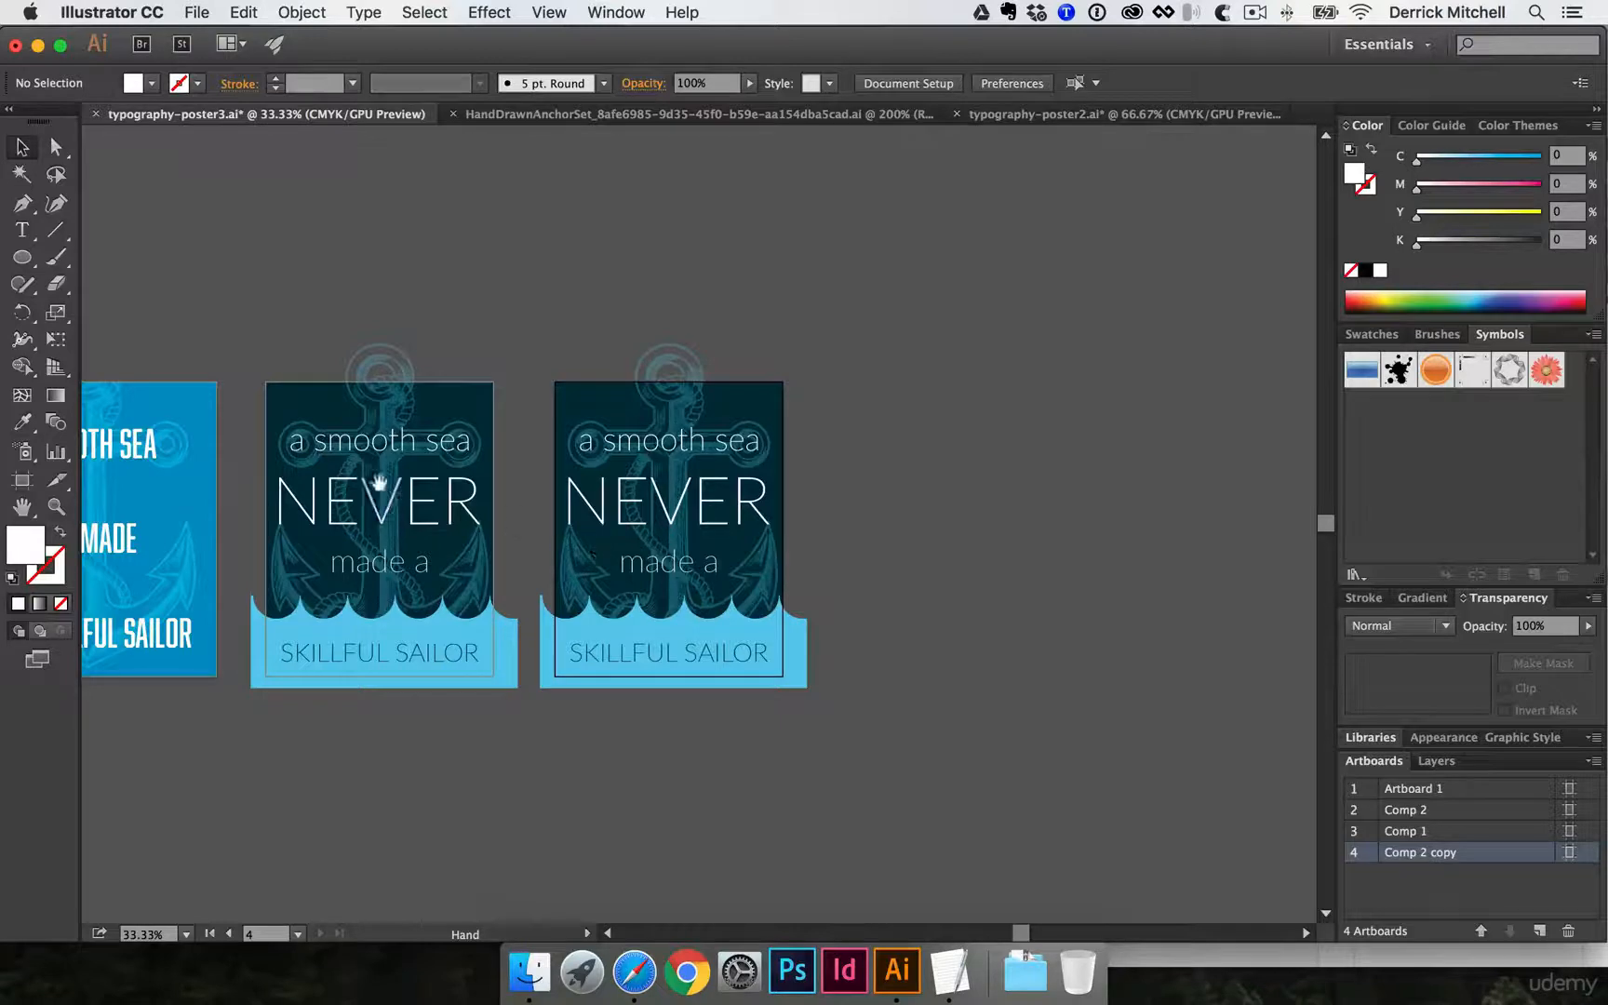
- Delete the light blue wave shape from the Comp 2 copy artboard
left_click_drag(378, 481, 659, 497)
left_click_drag(917, 581, 633, 558)
left_click(664, 558, "super")
left_click(735, 549, "super")
left_click(631, 621)
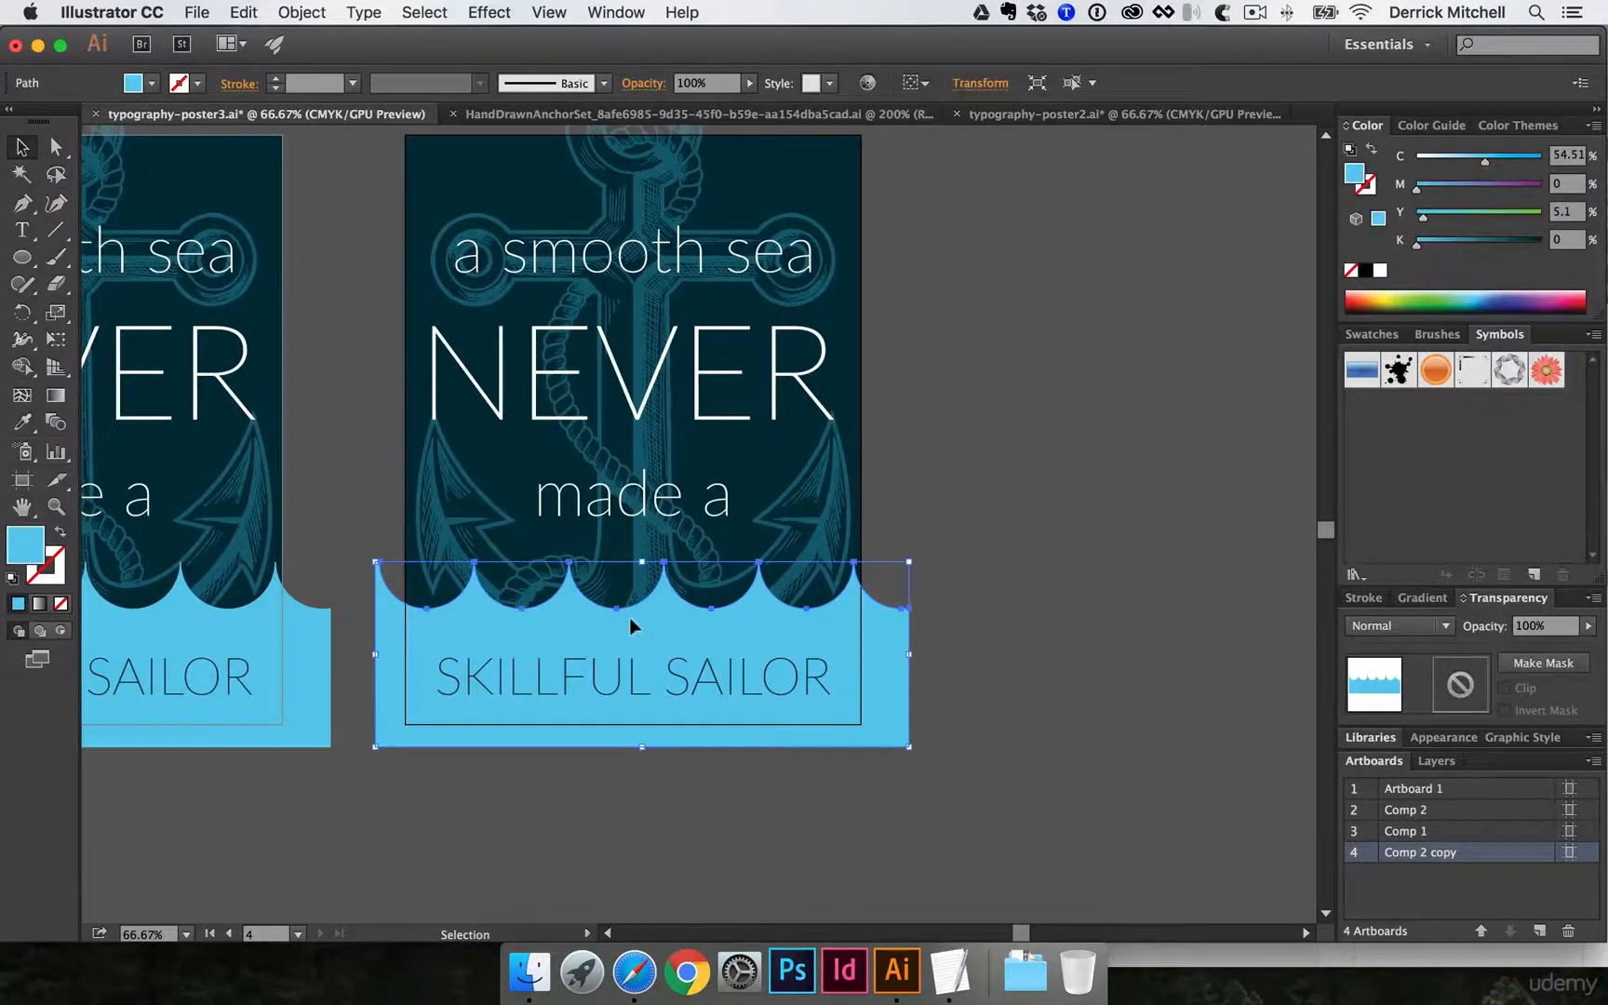
key("Delete")
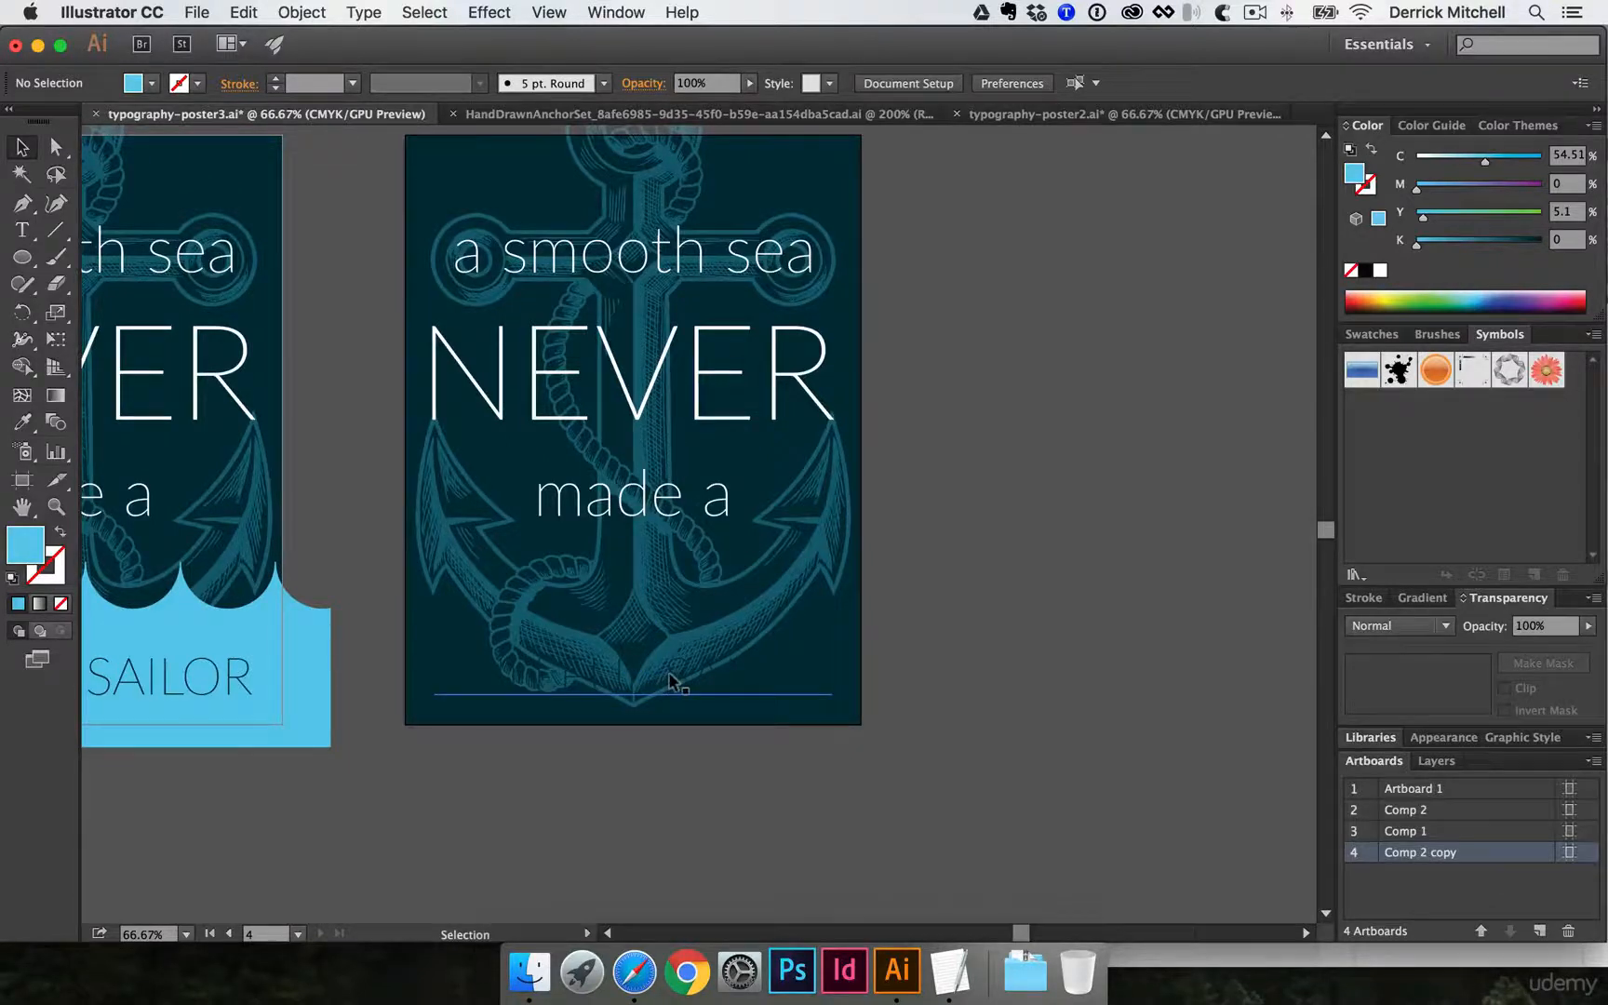
- Use the Eyedropper to recolor the SKILLFUL SAILOR text on Comp 2 copy to match the white NEVER text
left_click(683, 680)
key("i")
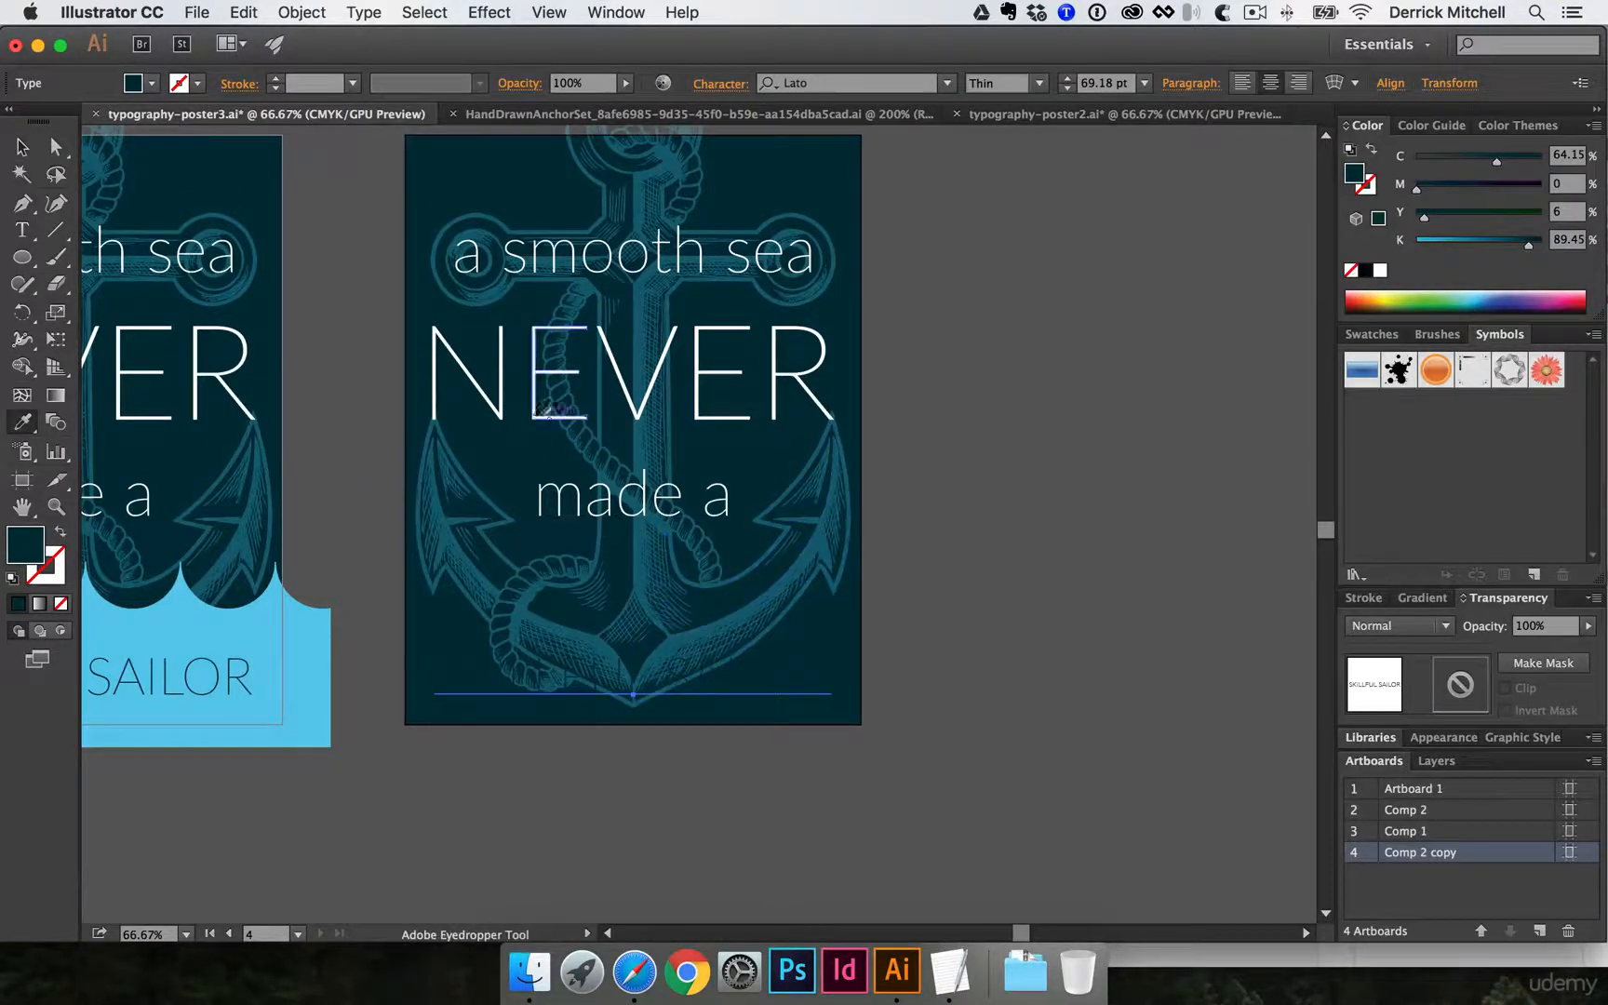
left_click(526, 417)
key("v")
left_click(1049, 592)
scroll(985, 595, "up", 3)
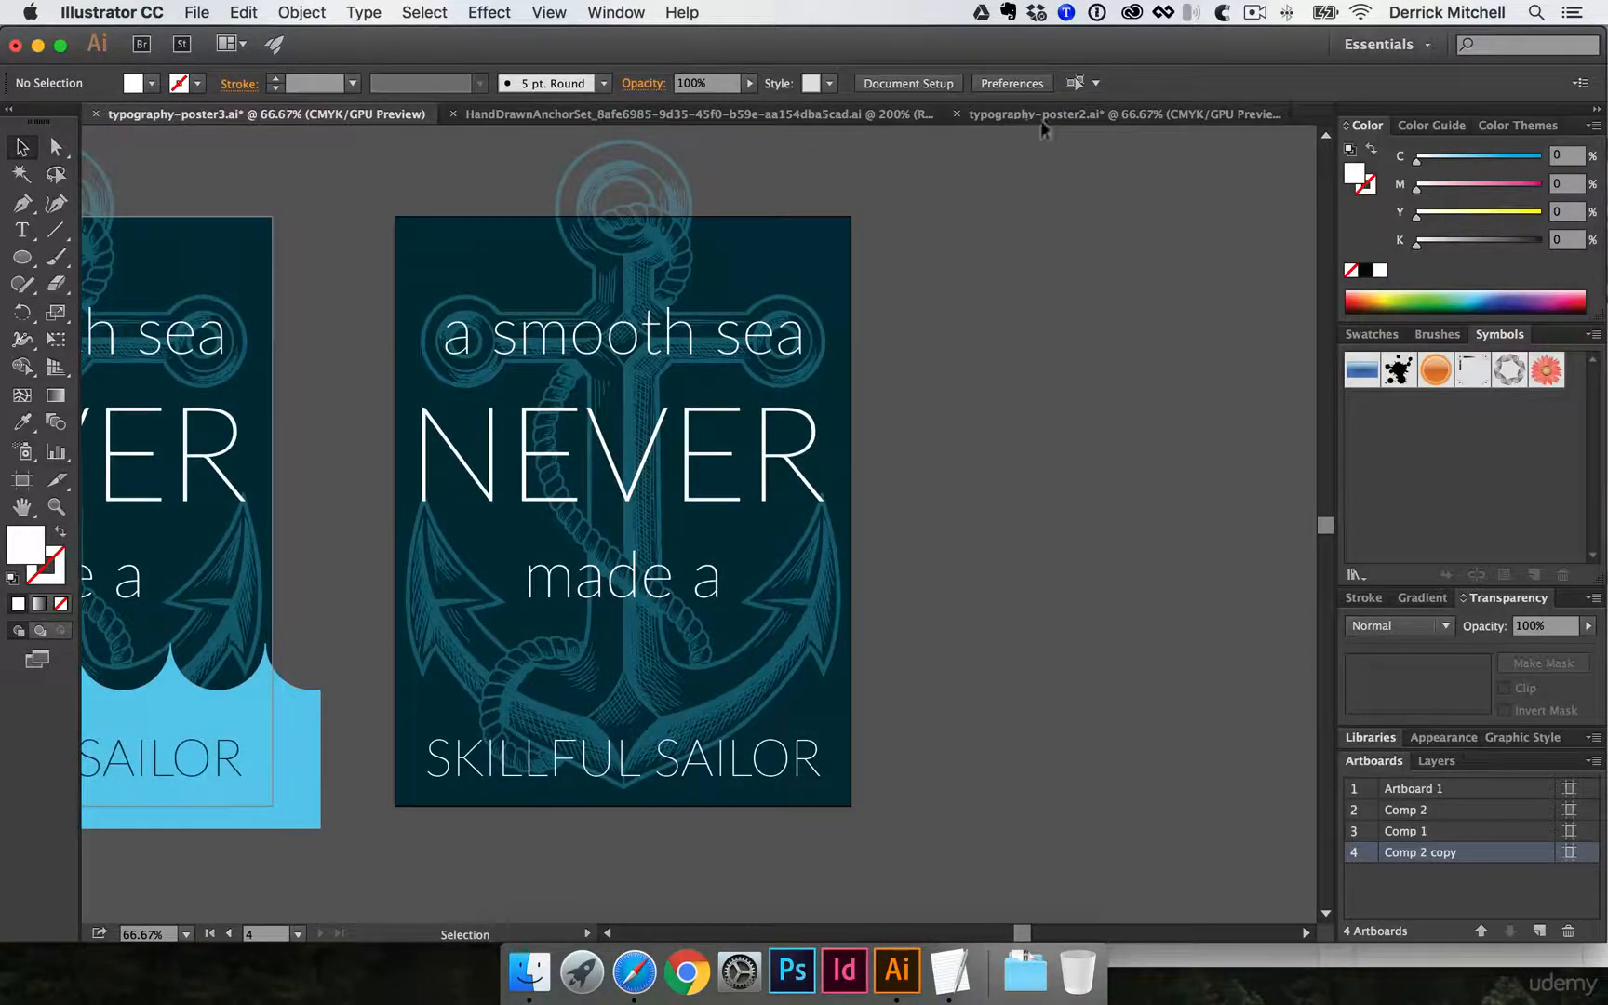
- Place sea.jpg from the Finder photos folder into the document and shift it toward the right side of the Comp 2 copy artboard
left_click(530, 971)
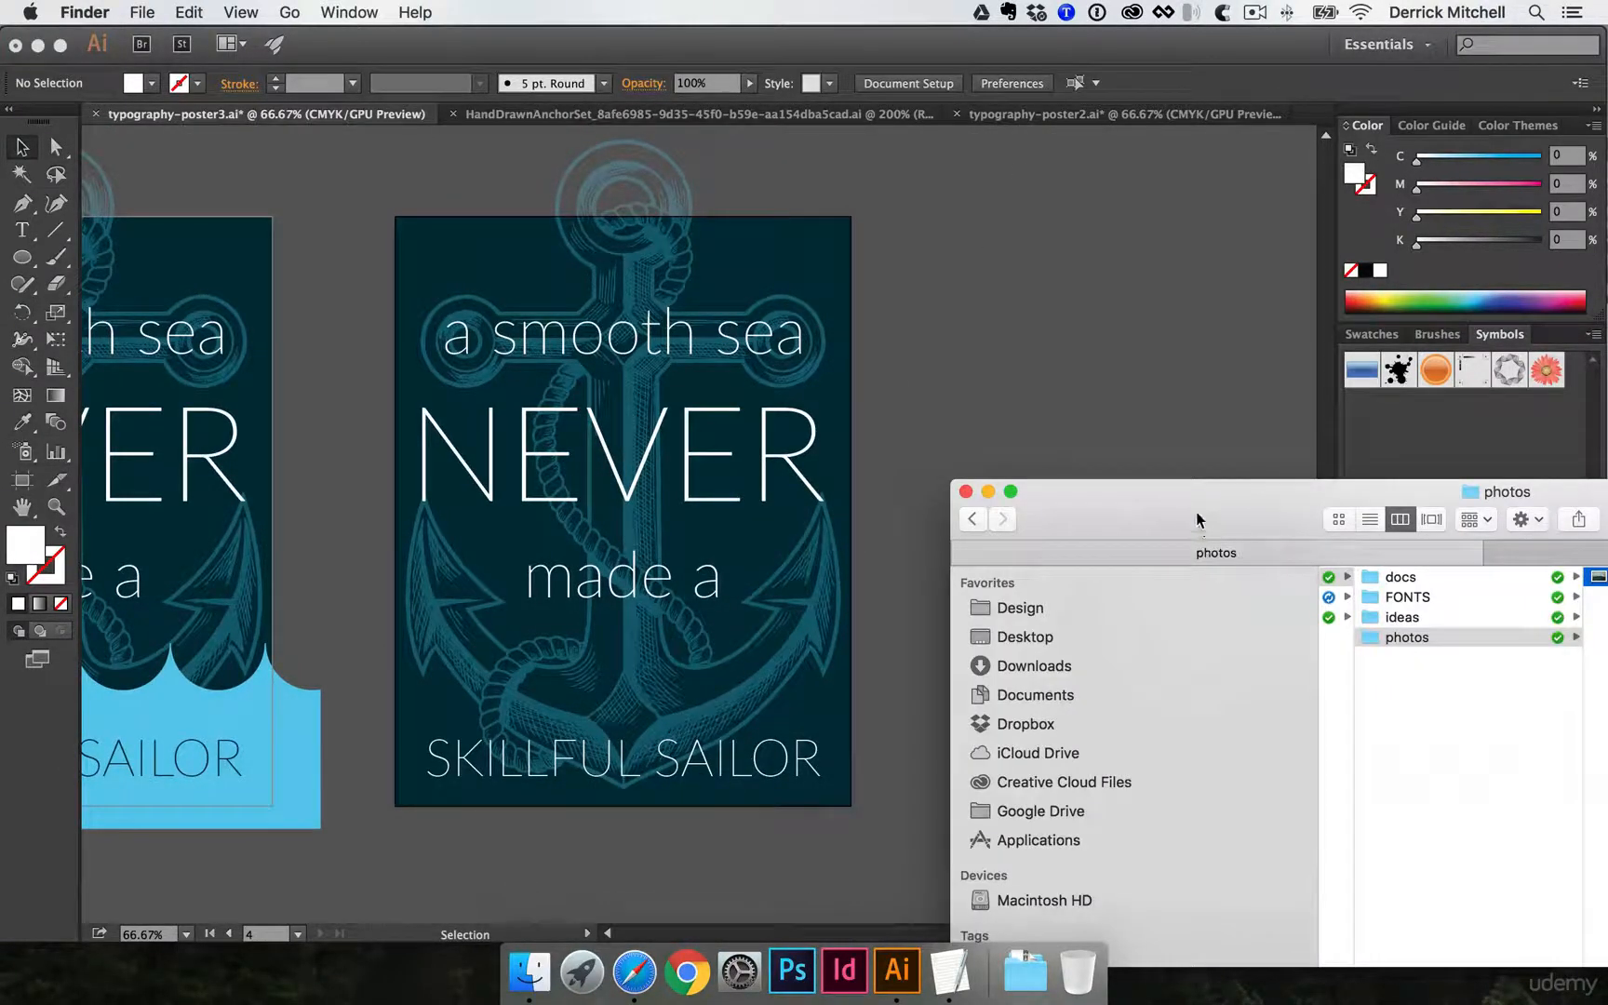
left_click_drag(1195, 520, 837, 526)
left_click_drag(1289, 589, 1095, 381)
left_click(545, 187)
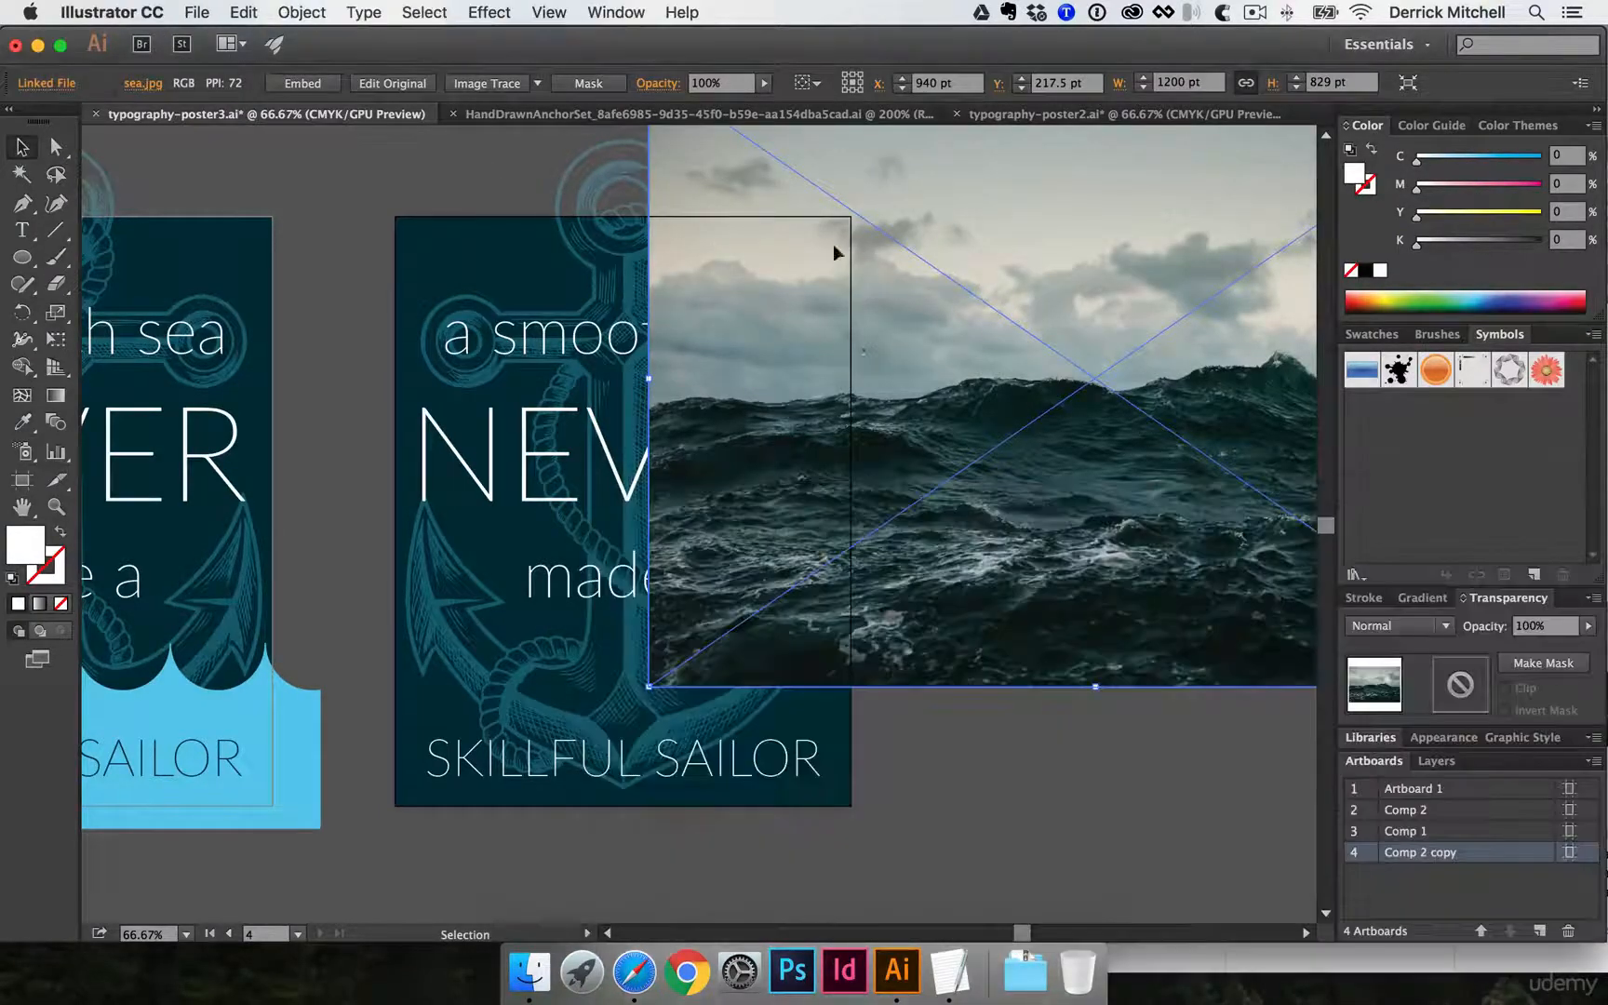
left_click_drag(952, 265, 493, 379)
left_click_drag(615, 332, 752, 413)
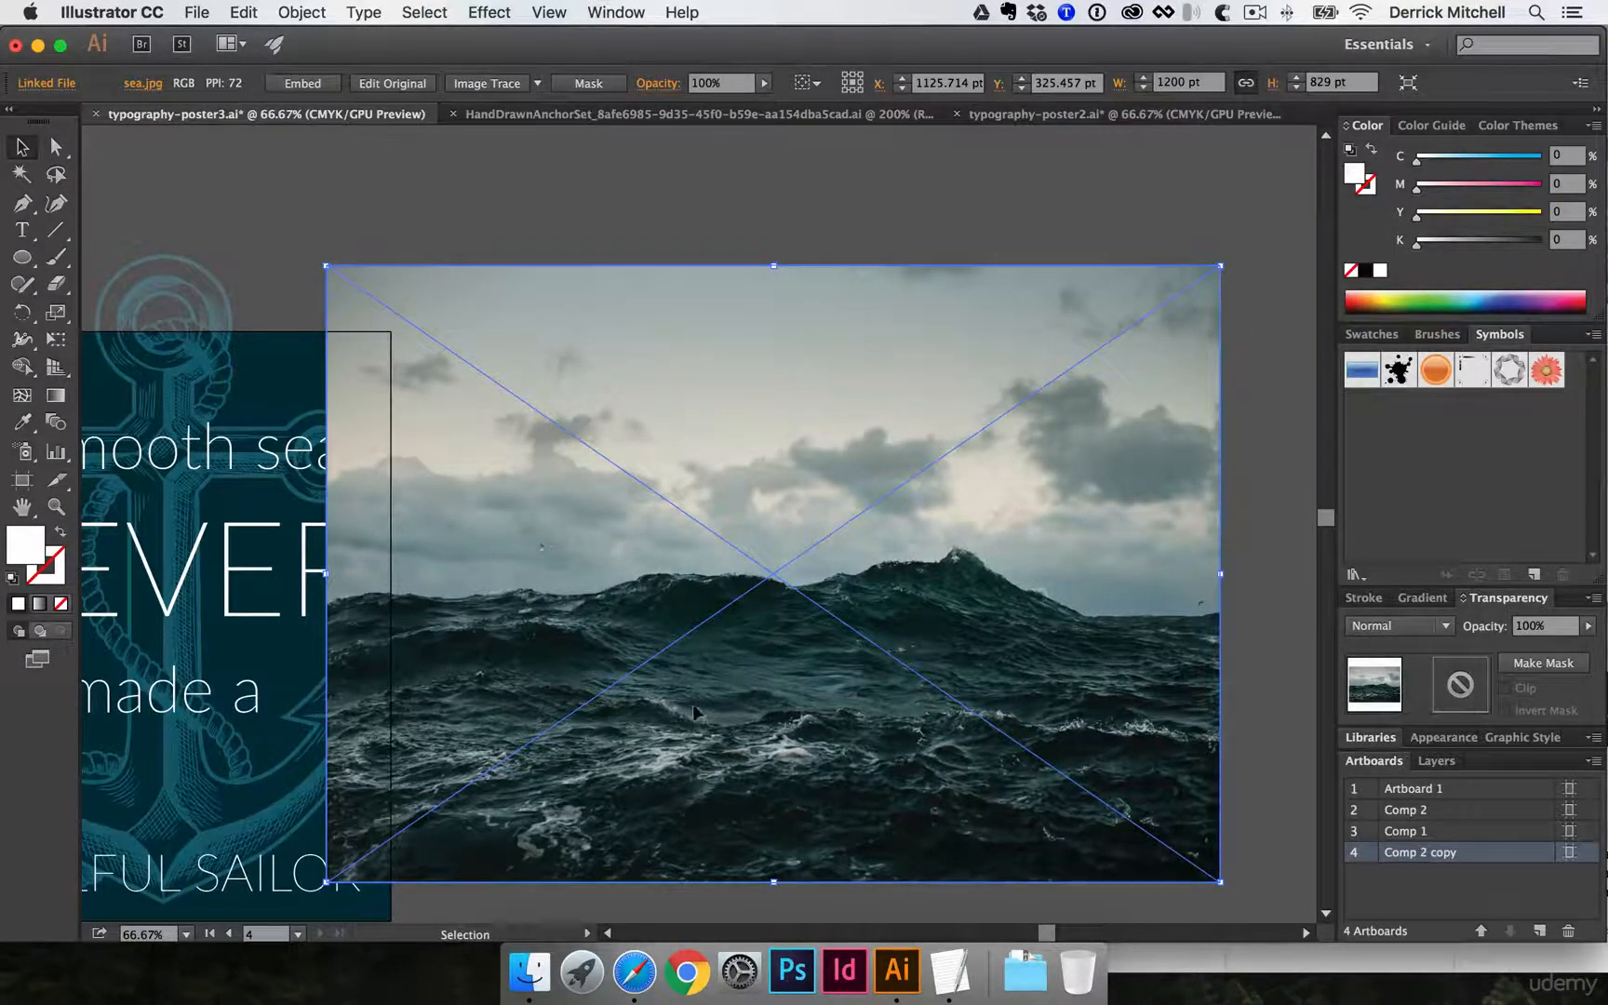
- Switch to Finder, move sea.jpg out of the photos folder, and return to Illustrator
left_click(529, 971)
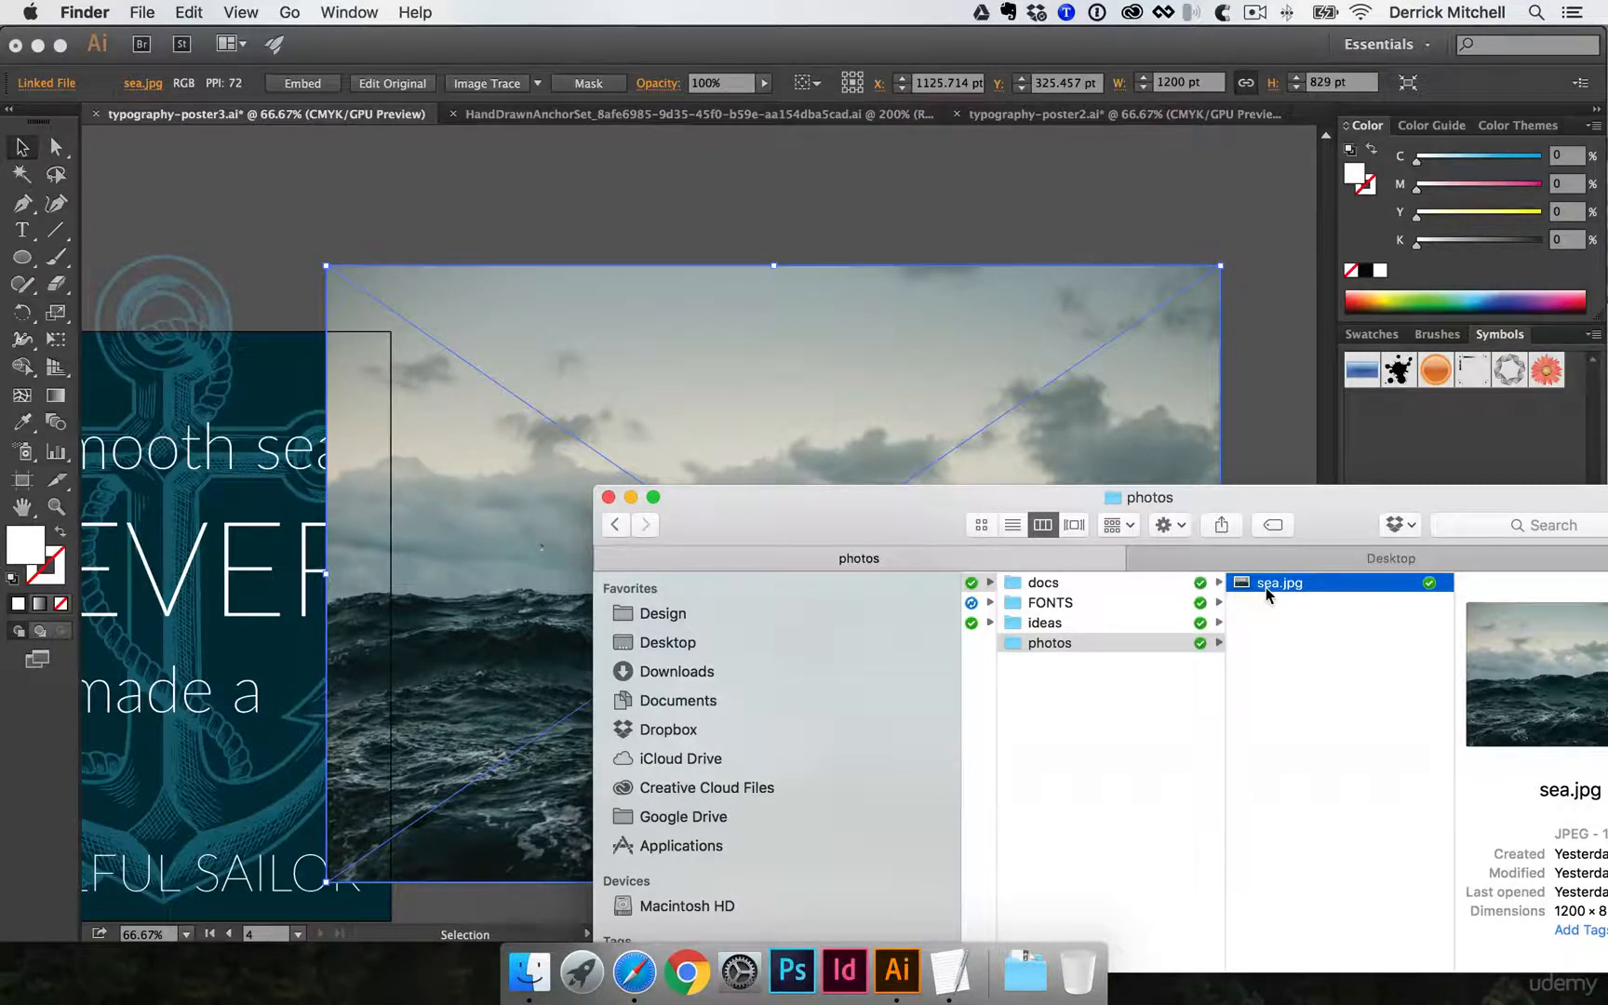
left_click_drag(1264, 586, 1143, 699)
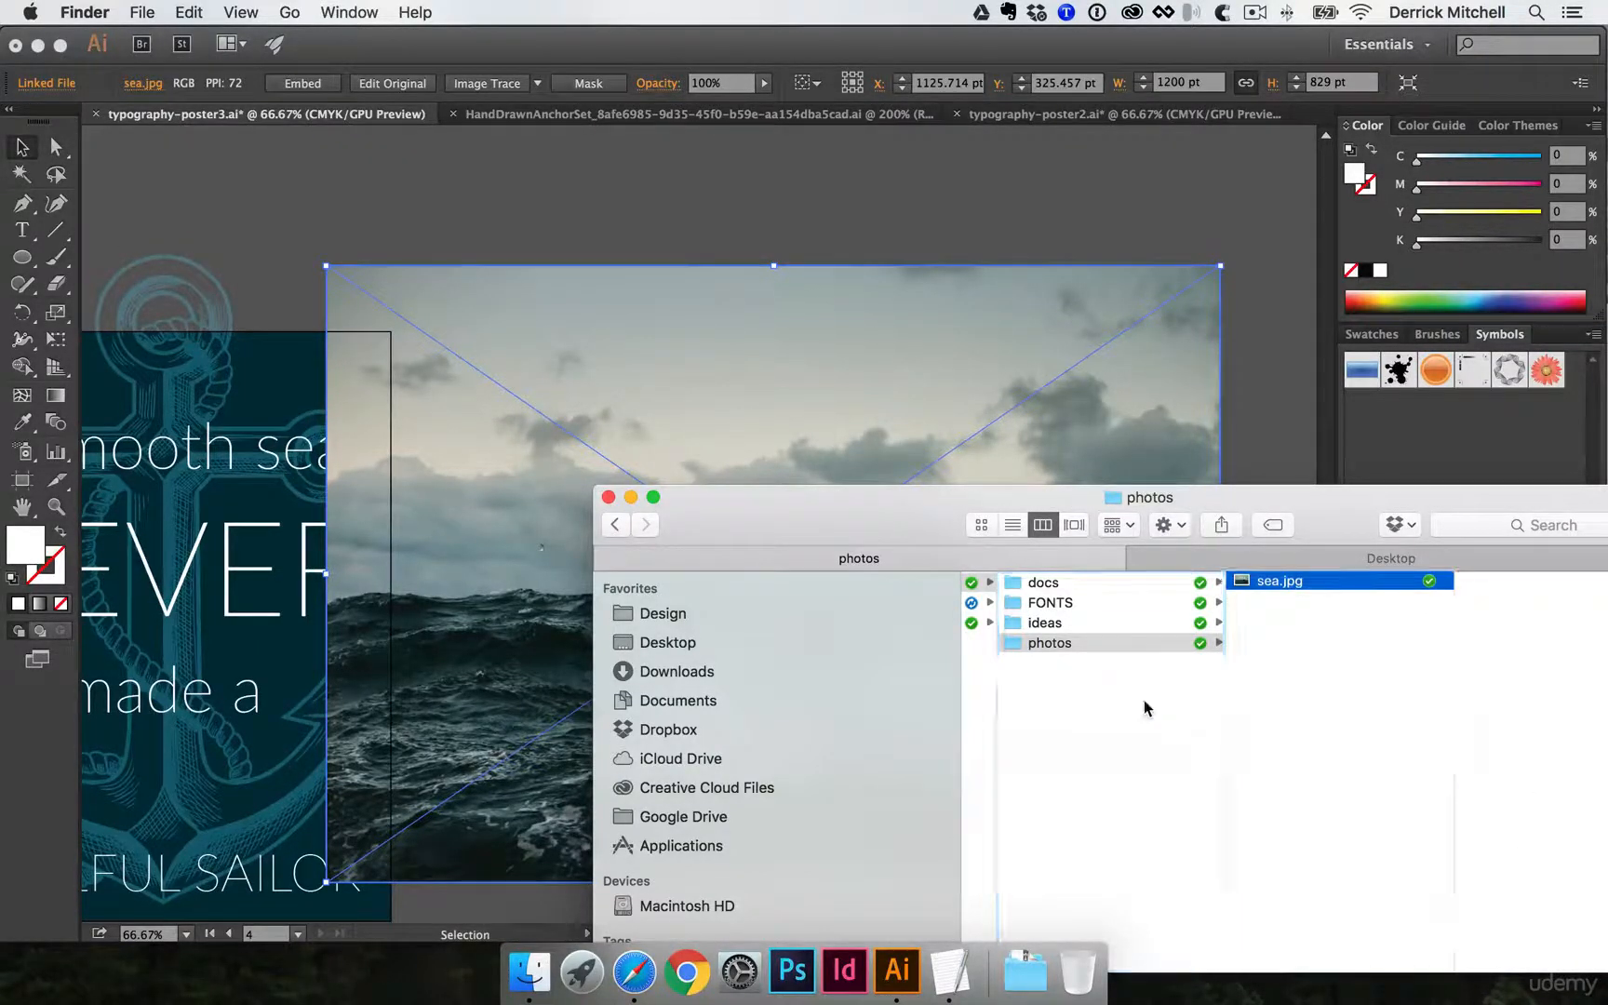
left_click(1257, 314)
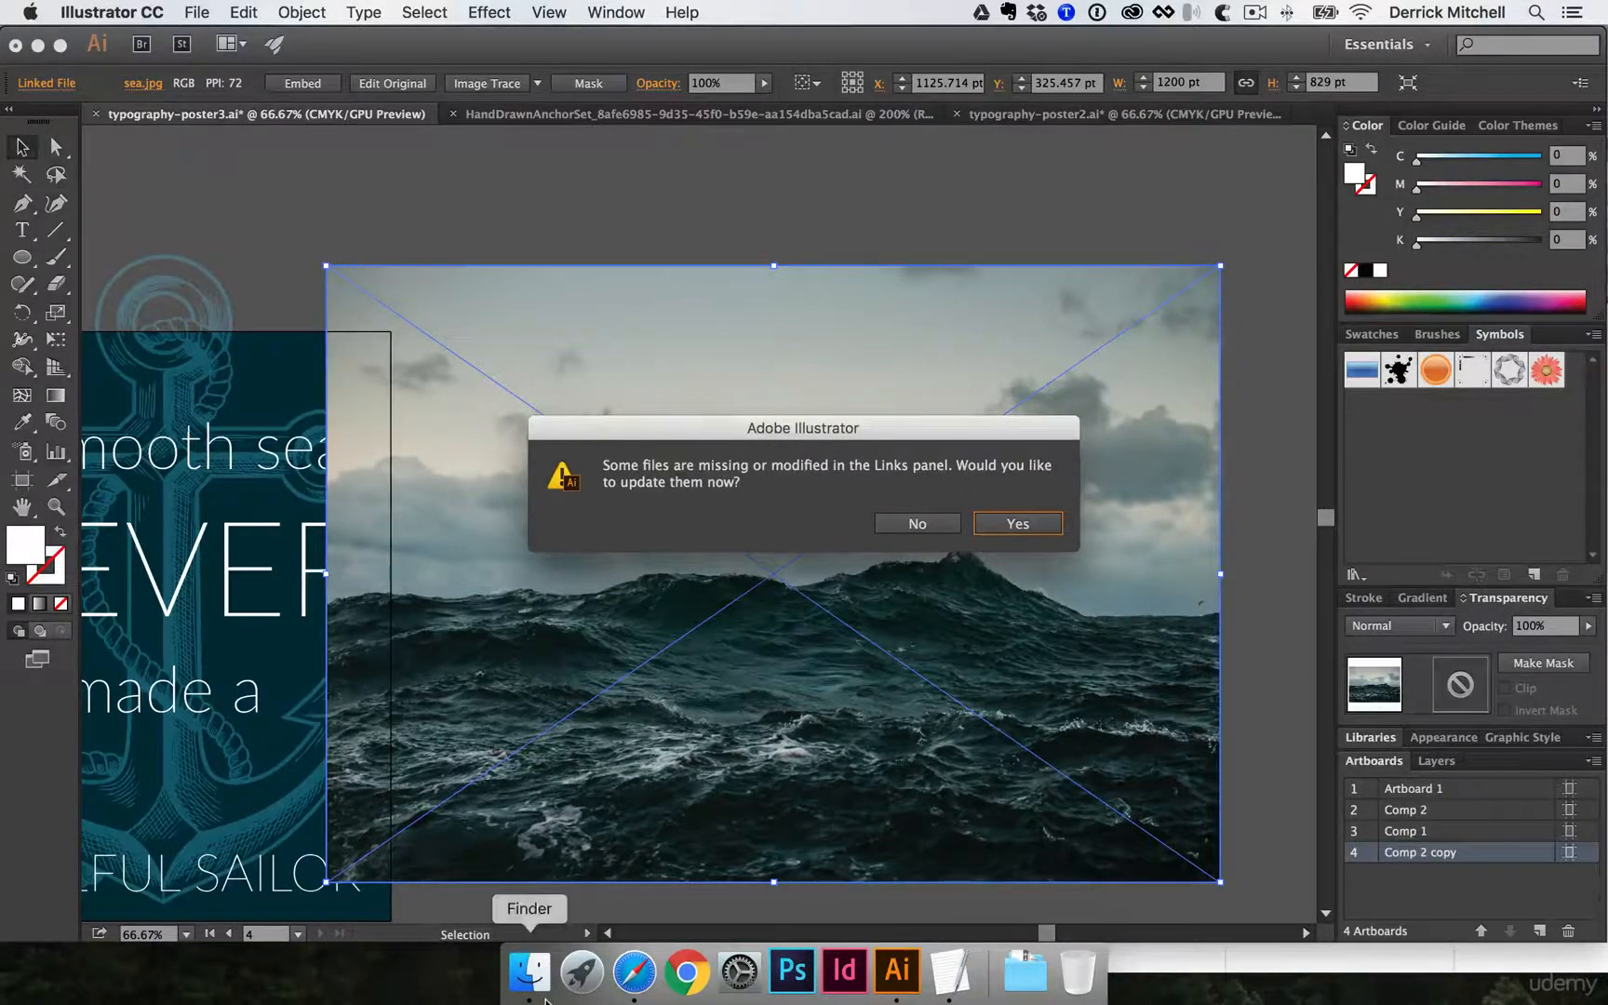
- Put sea.jpg back into the photos folder in Finder, return to Illustrator and decline updating the links
left_click(529, 972)
left_click_drag(1045, 670, 1345, 614)
left_click(951, 261)
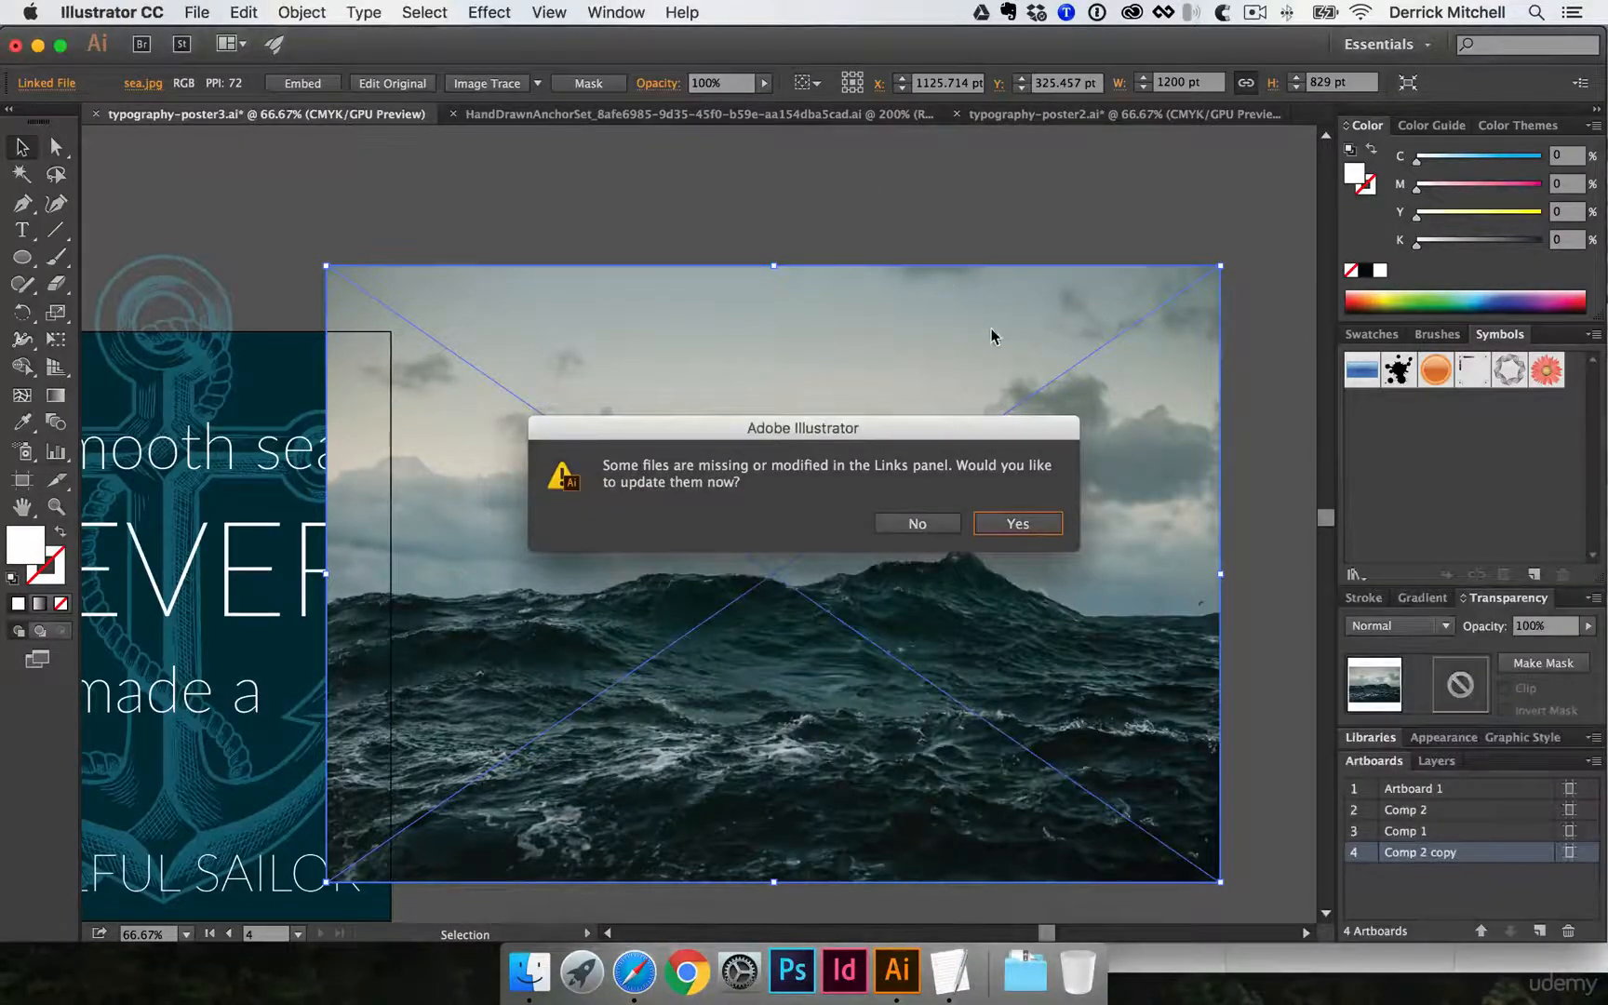
left_click(917, 523)
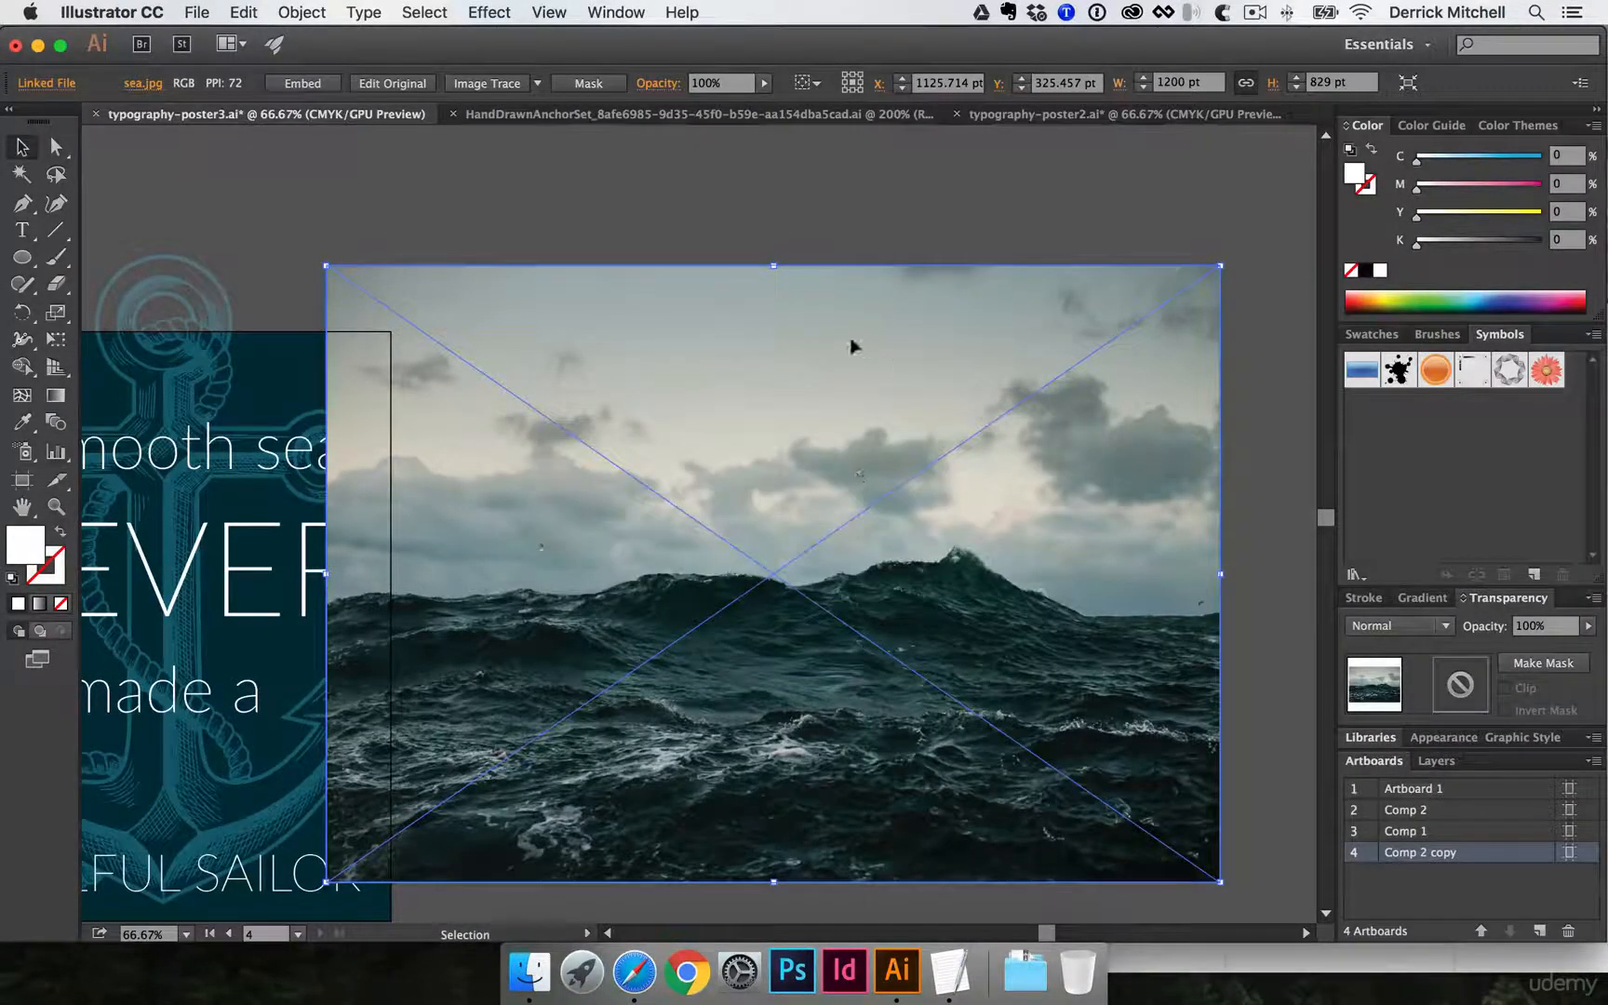
- Embed the linked sea.jpg image in the document from the Links list and close that list
left_click(611, 9)
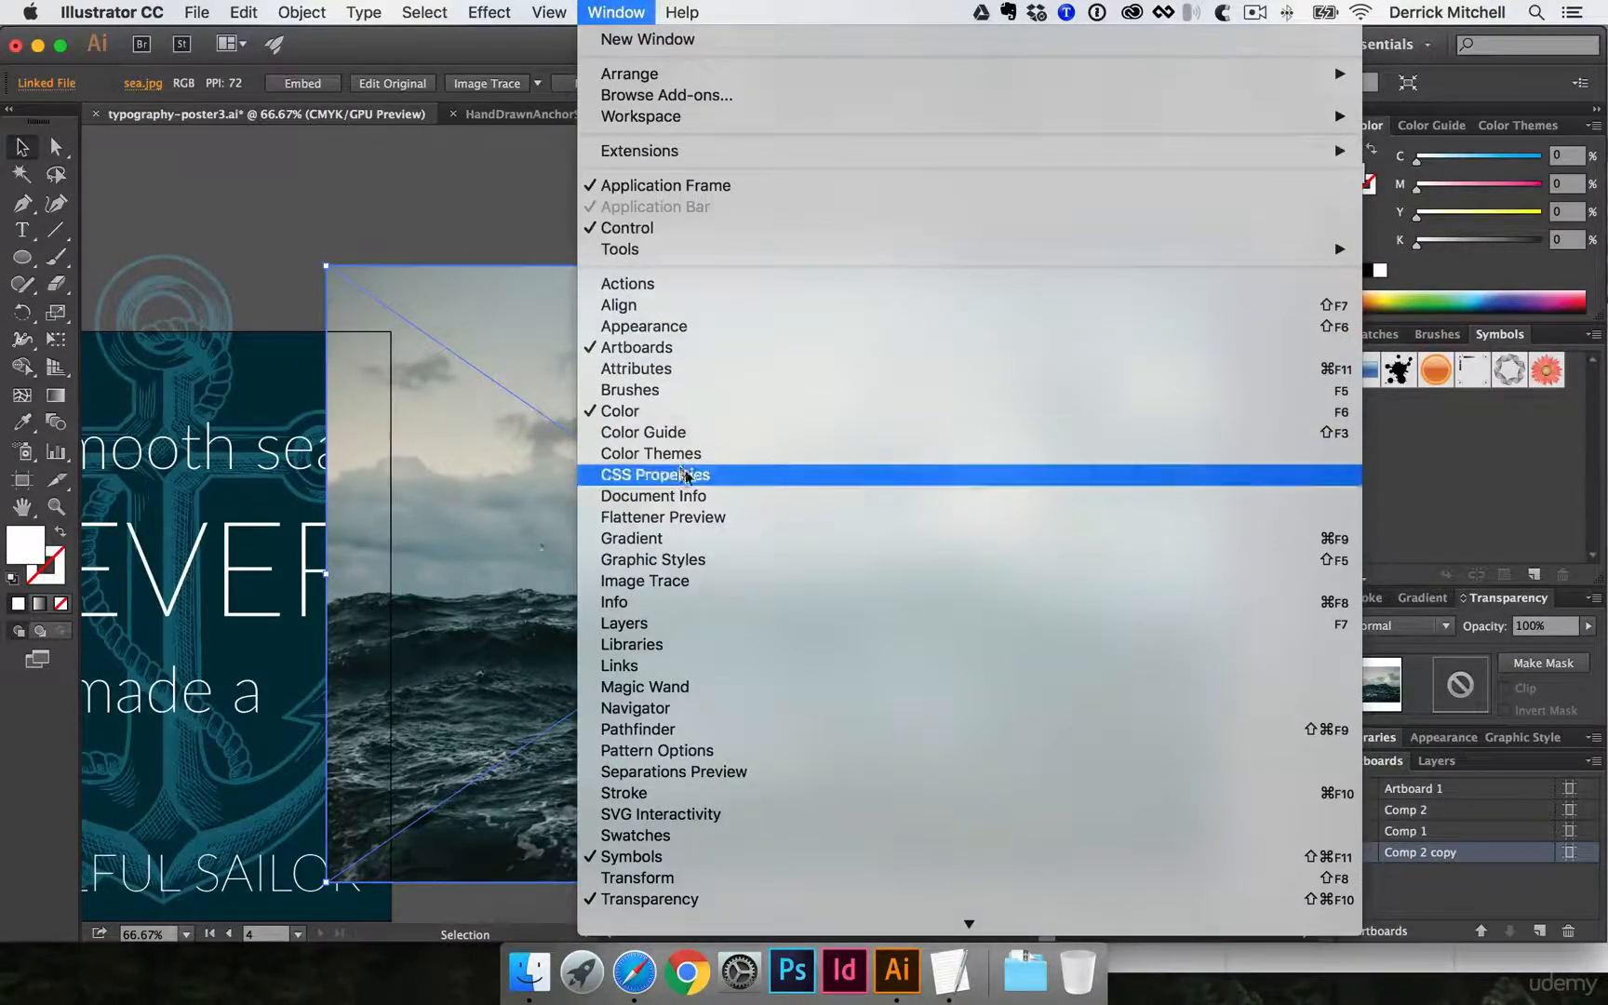
left_click(666, 675)
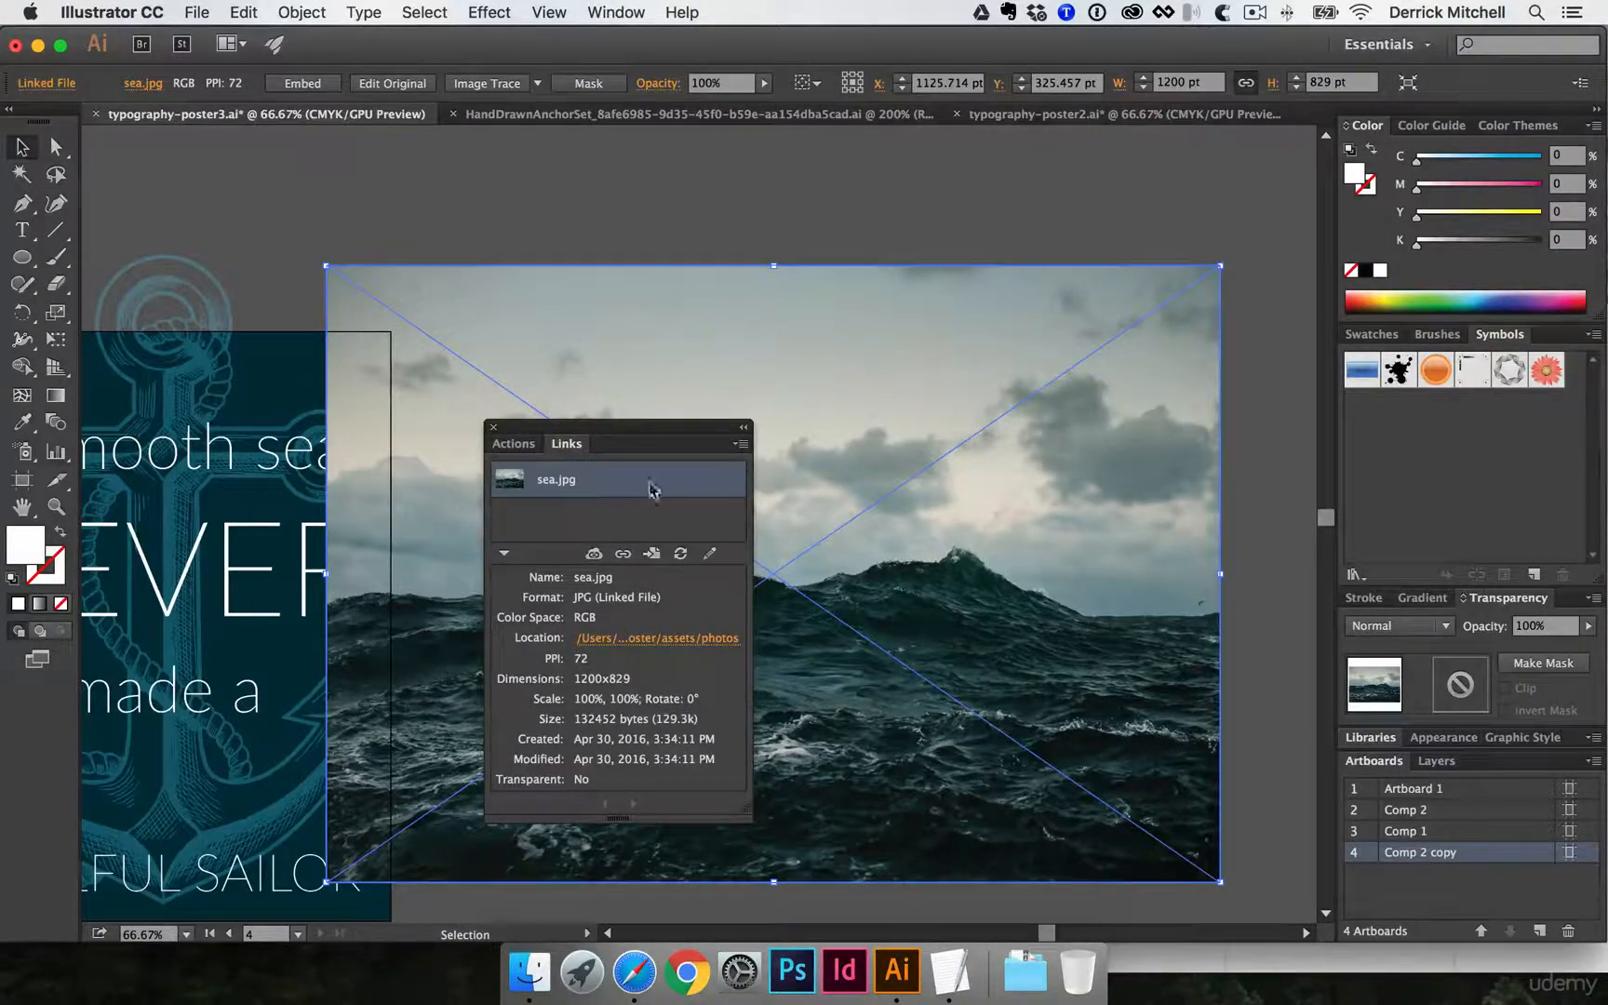
left_click(742, 445)
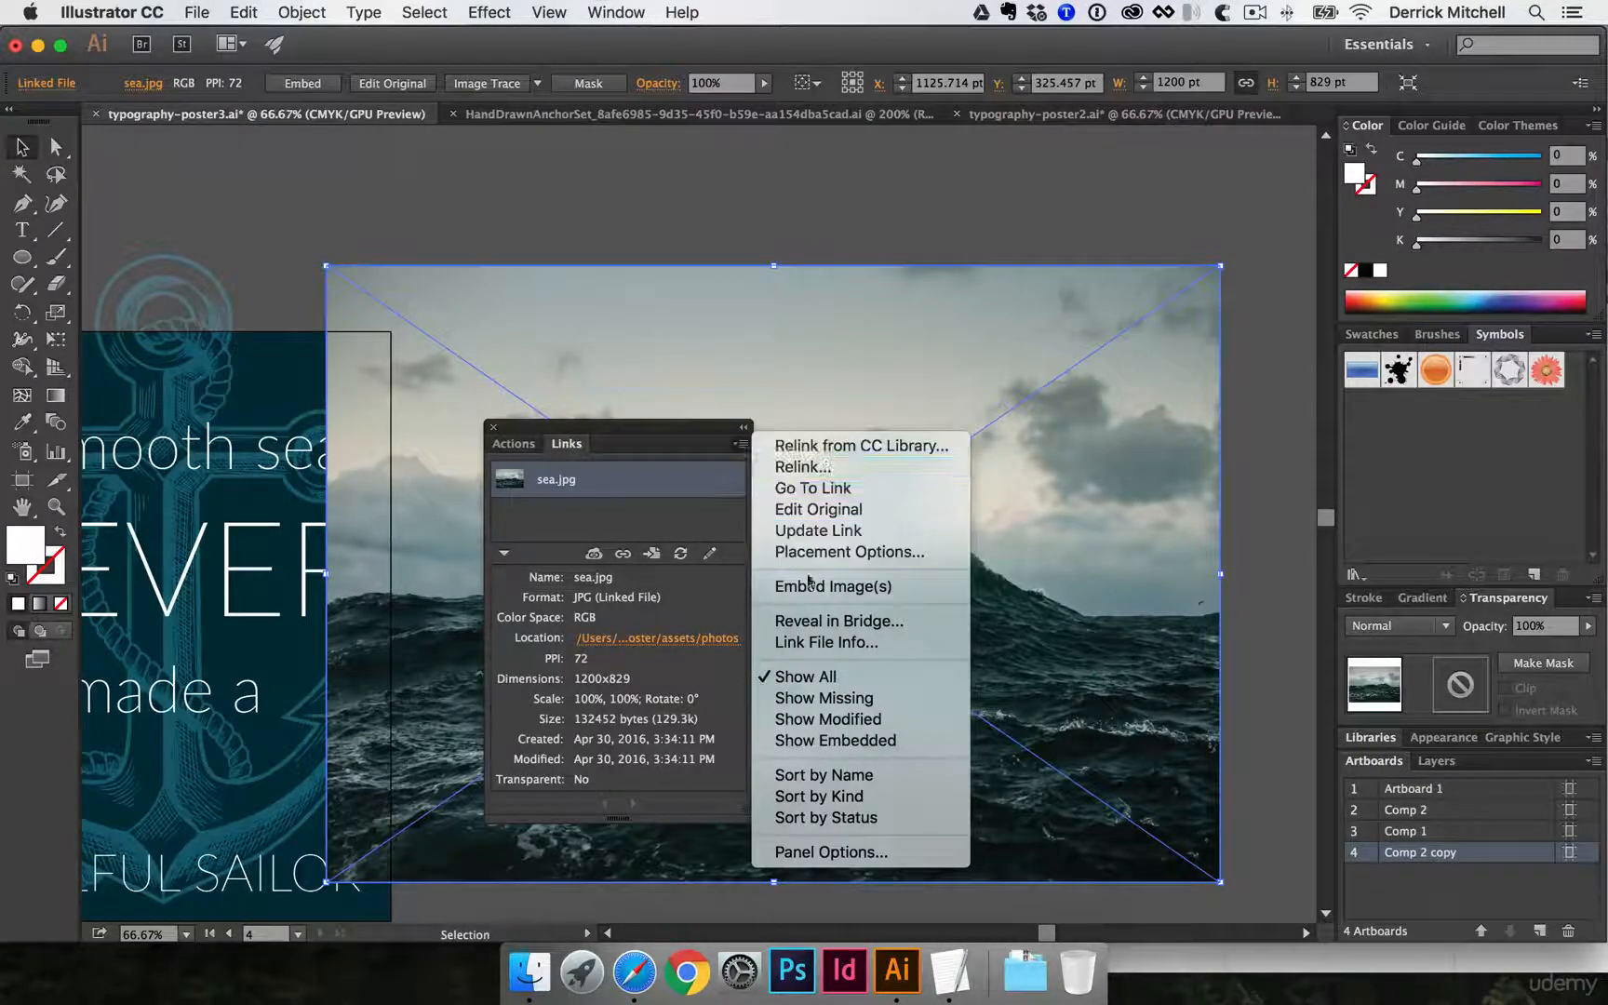
left_click(865, 595)
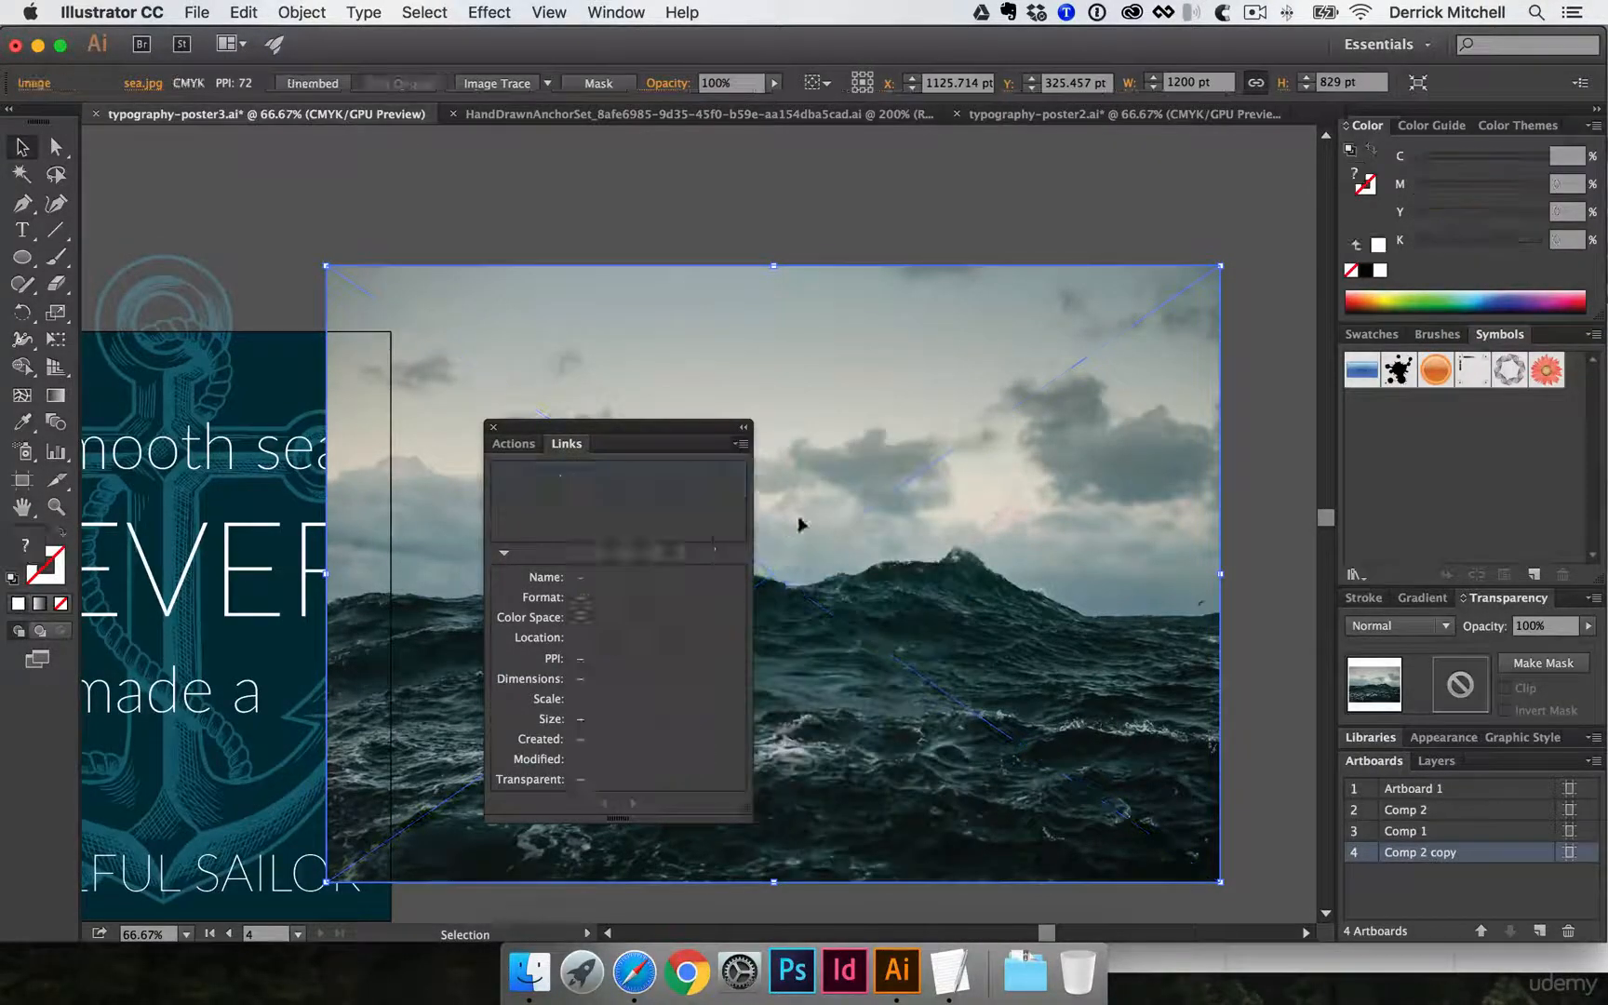
left_click(493, 427)
- Move the embedded sea photo off the Comp 2 copy artboard into the empty space to its right
left_click(429, 214)
left_click_drag(412, 274, 660, 241)
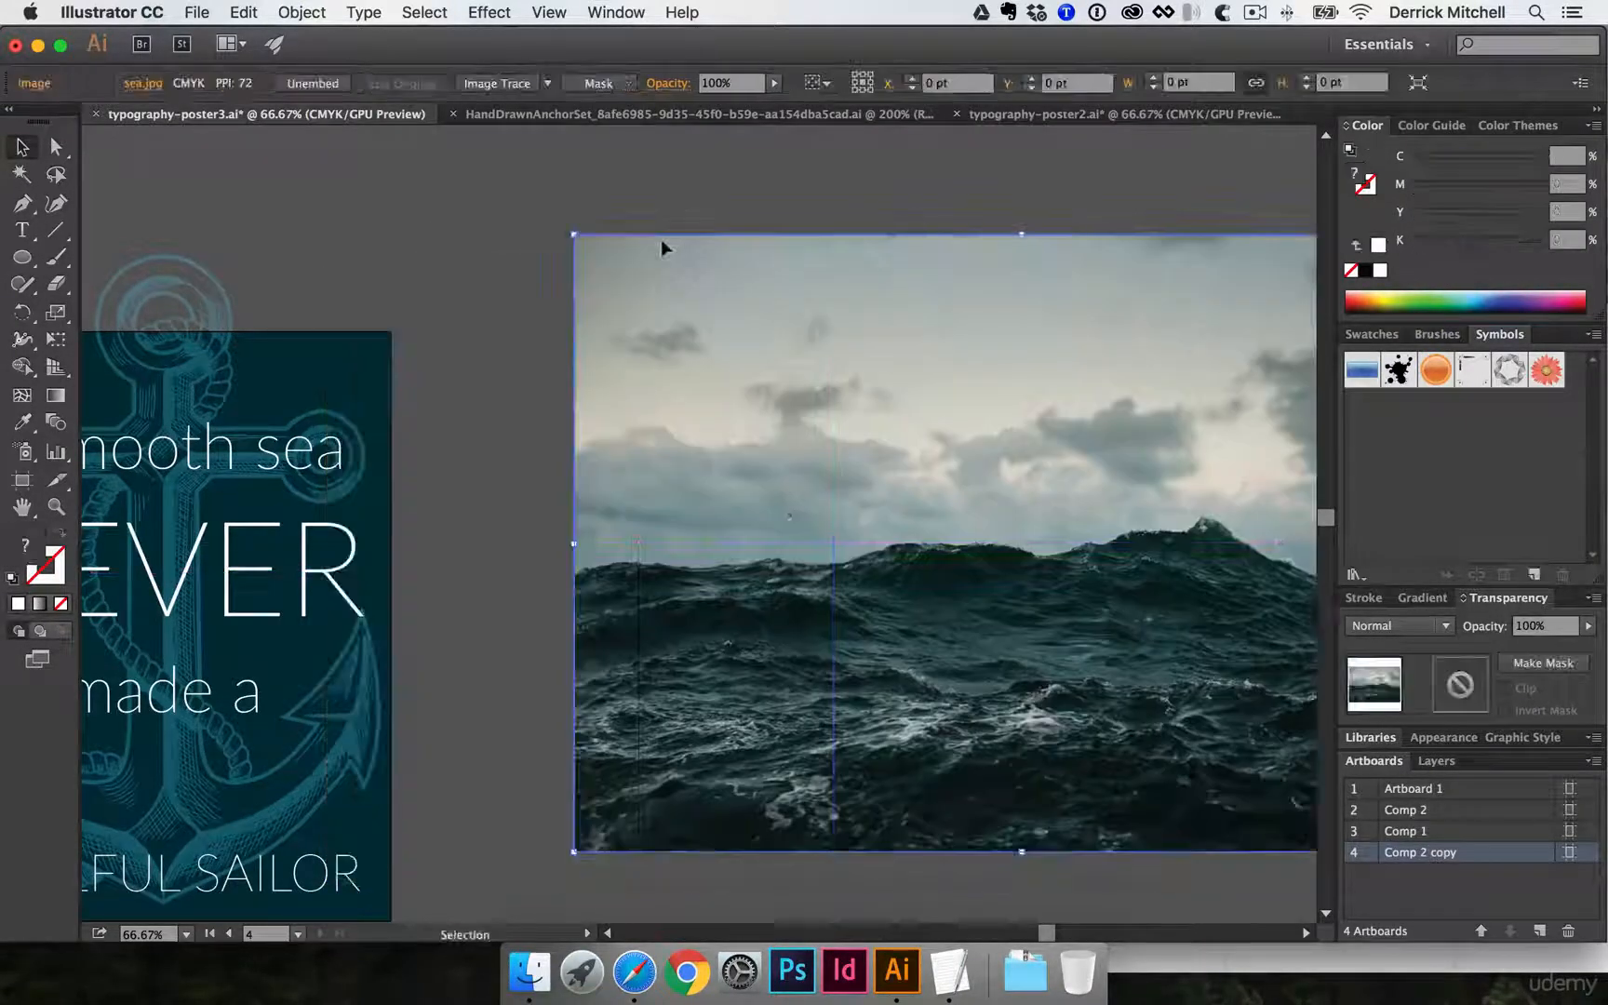
key("super+z")
left_click_drag(540, 283, 810, 263)
left_click(819, 224)
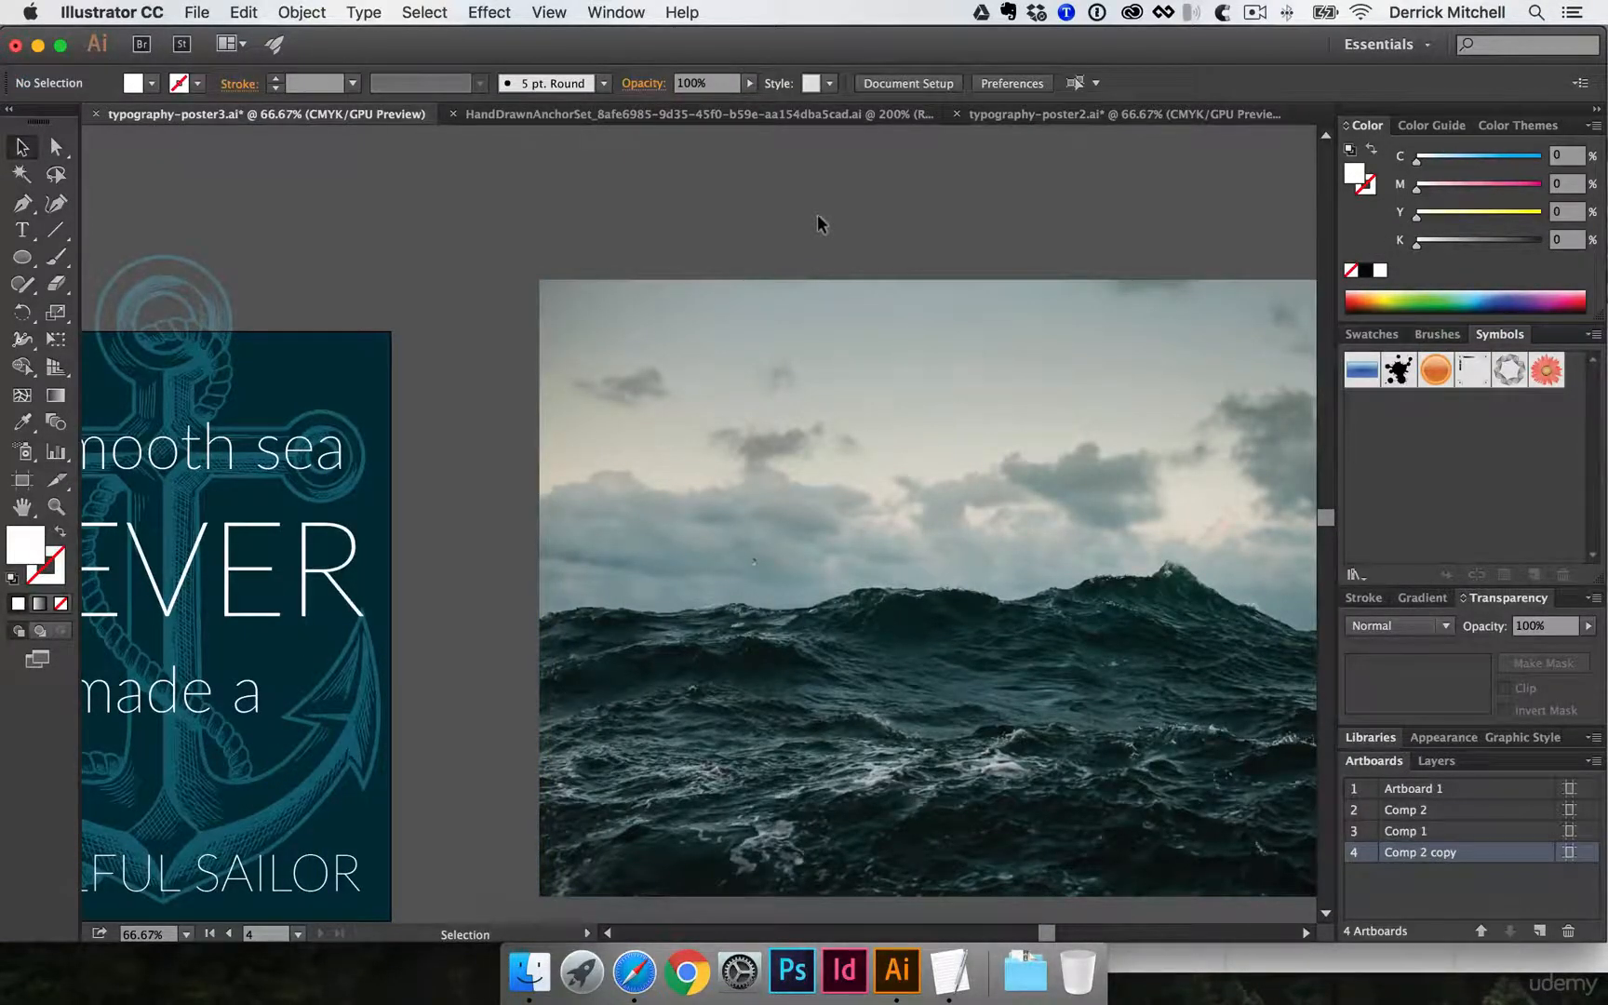
left_click(452, 404, "alt+super")
left_click_drag(635, 560, 620, 392)
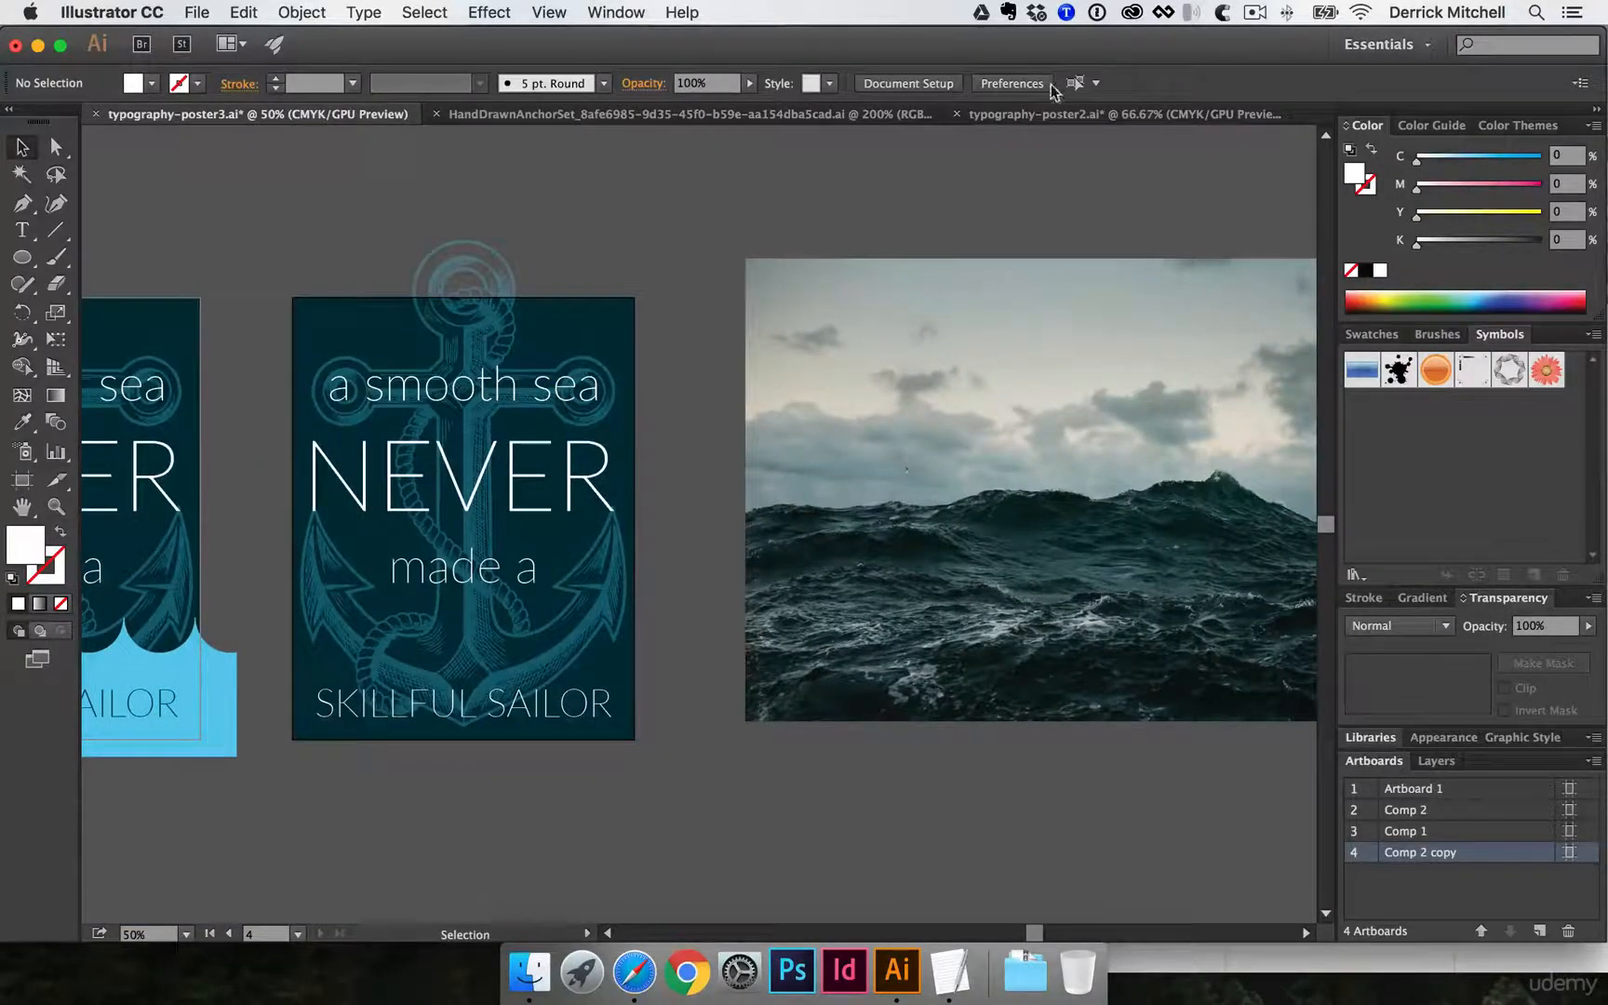
- Switch to typography-poster2.ai and inspect the Soft Light clip group holding the sea photo on the dark poster
left_click(1063, 115)
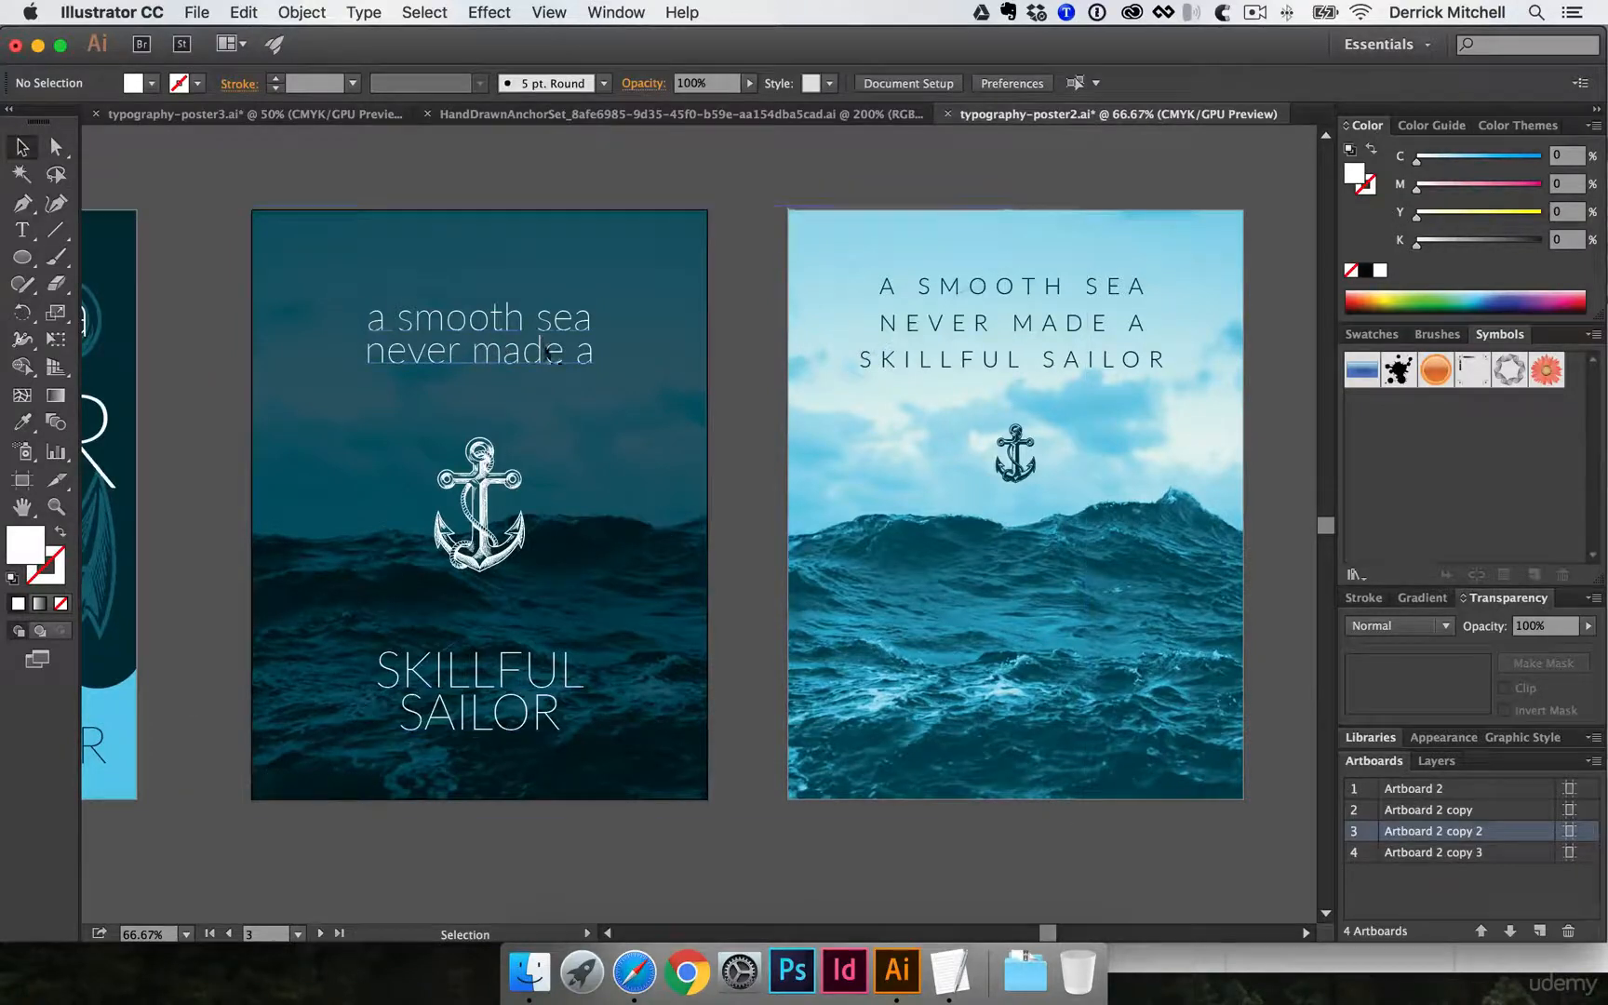
key("space")
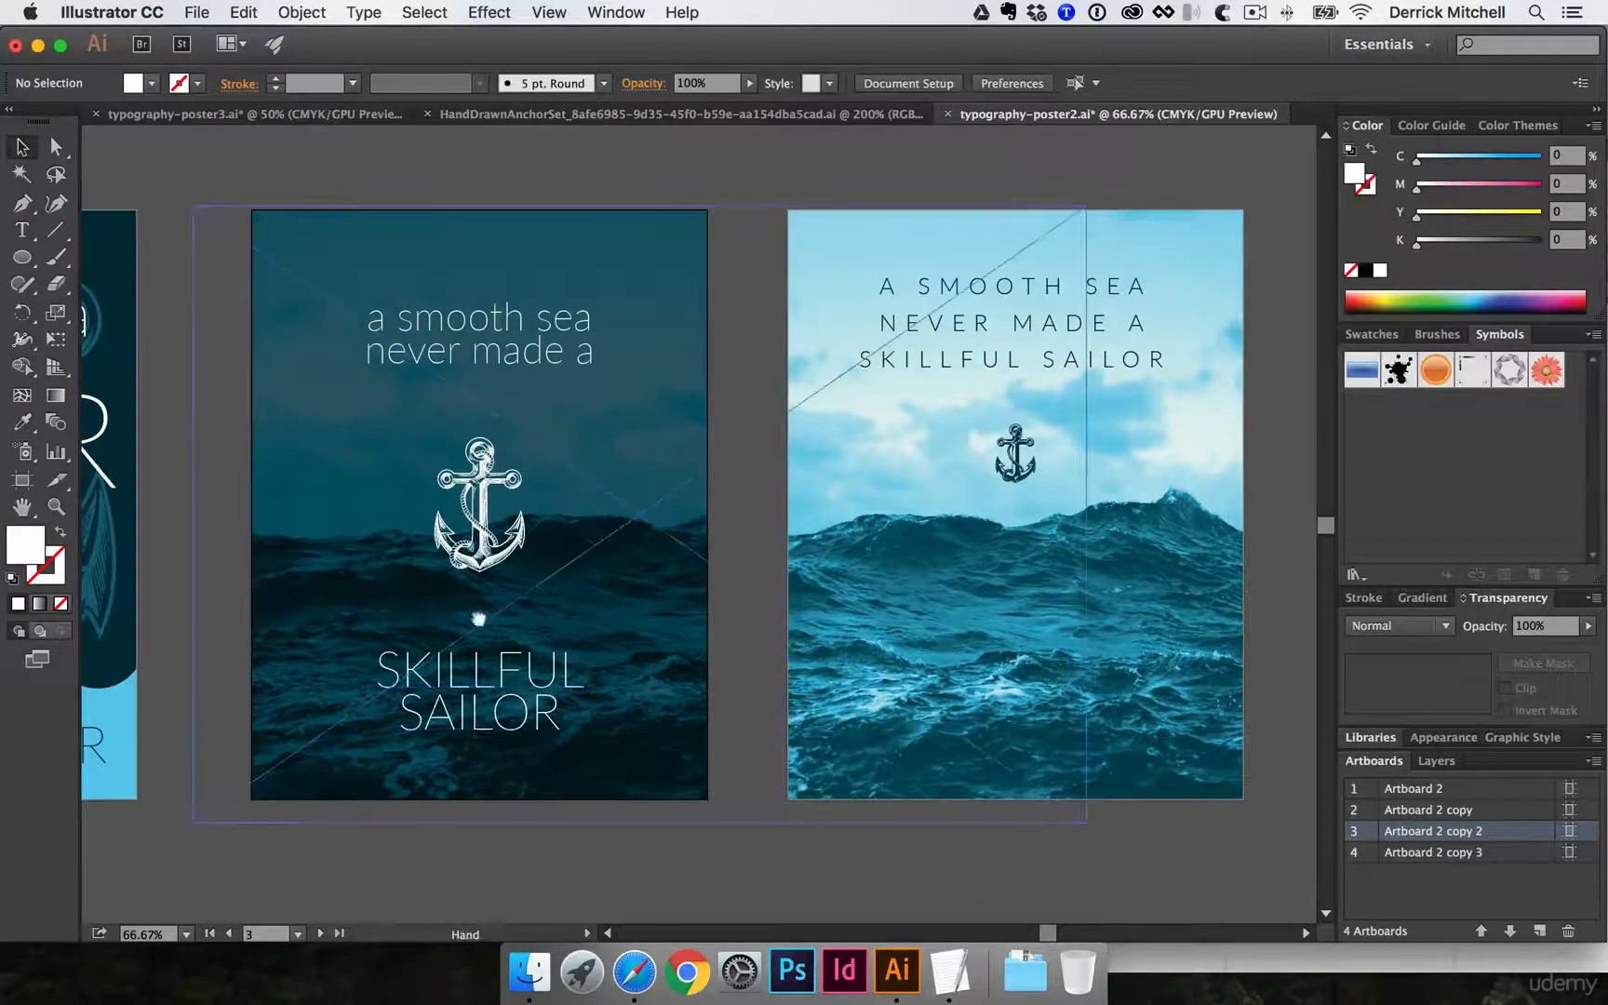
left_click_drag(478, 617, 541, 681)
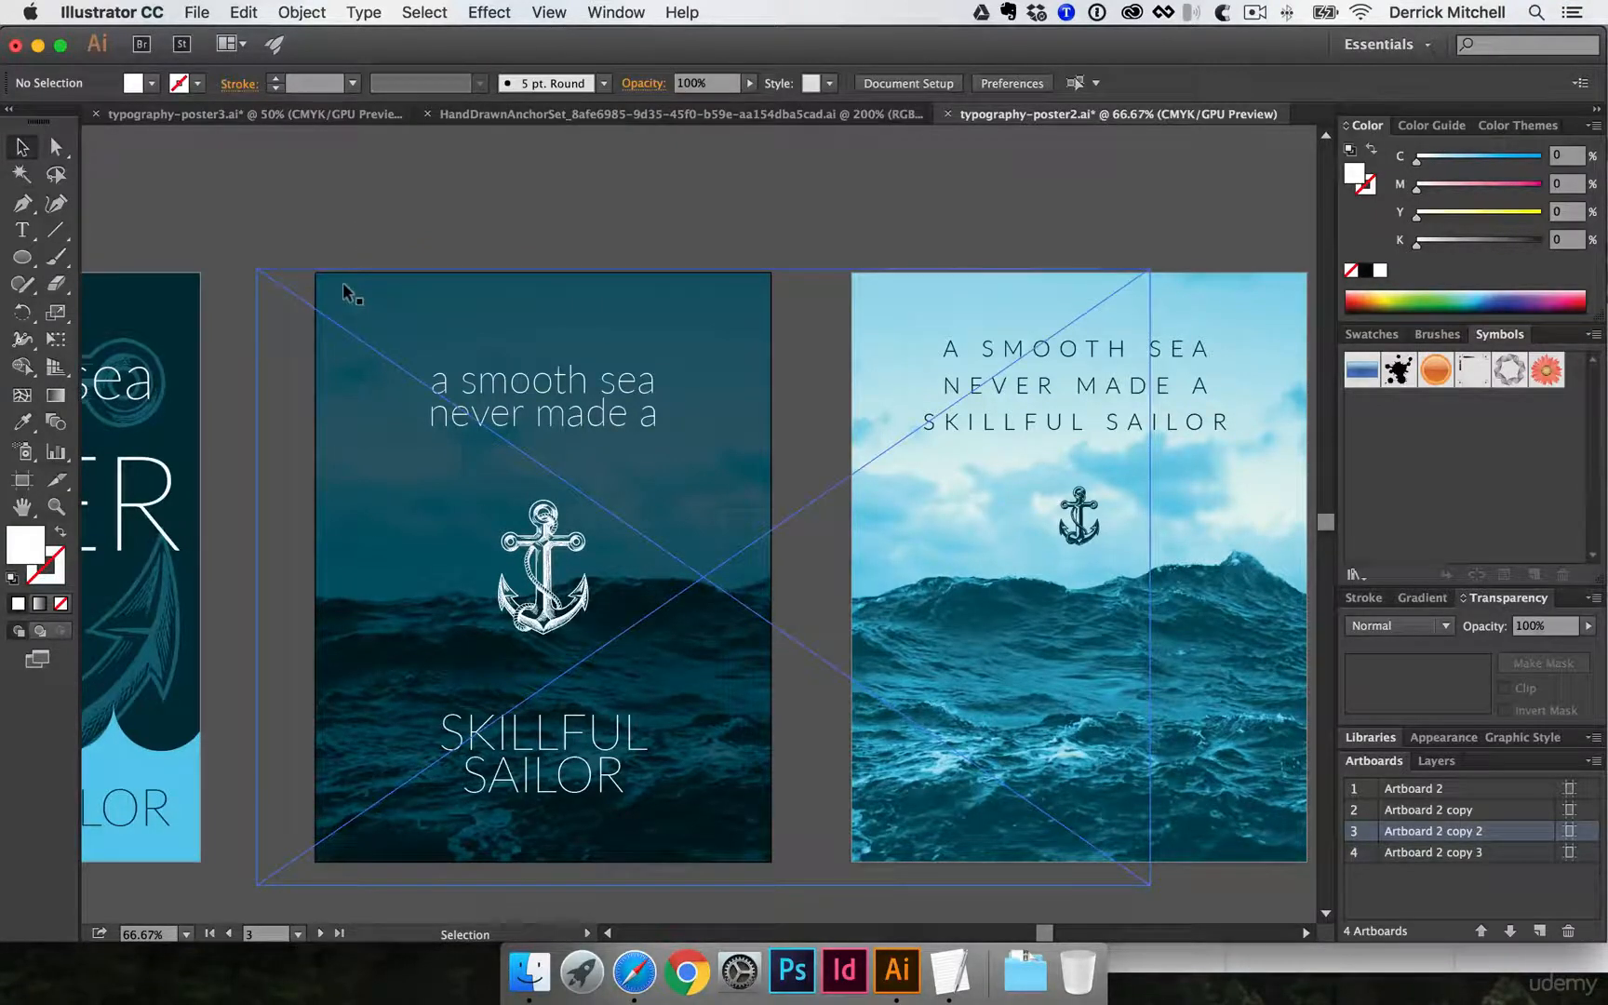
left_click(369, 305)
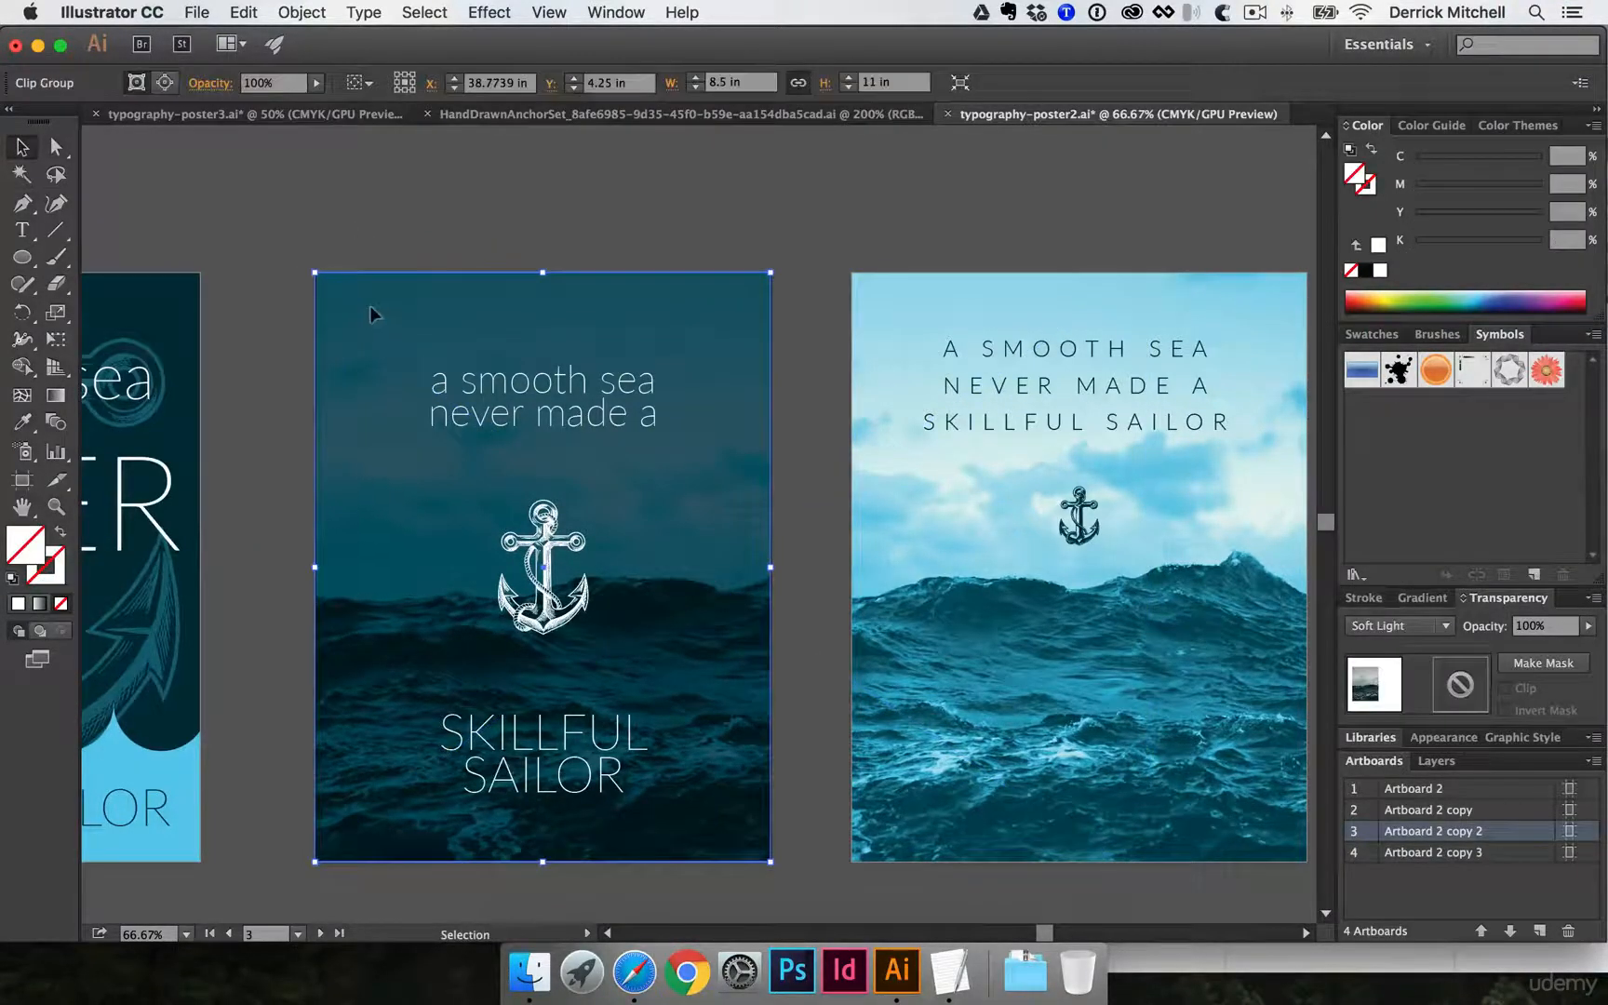
left_click(370, 216)
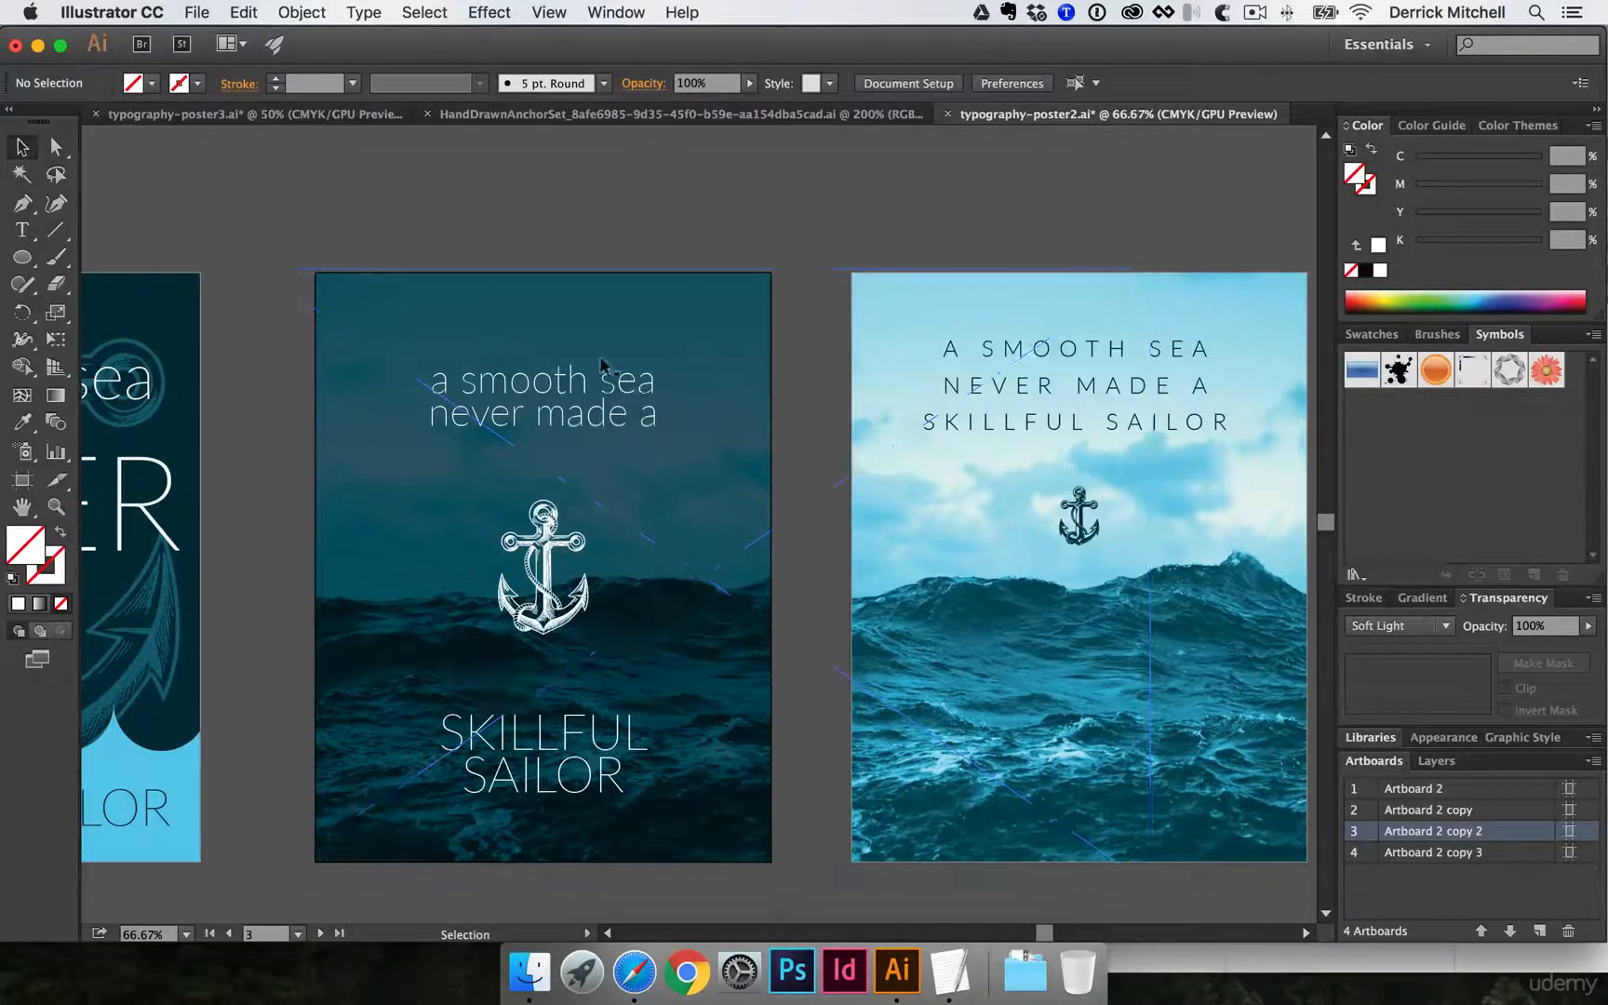
- Isolate the dark poster's clip group, shrink its mask rectangle from the upper-left corner, and return to the Layer 1 level
left_click(680, 307)
double_click(679, 298)
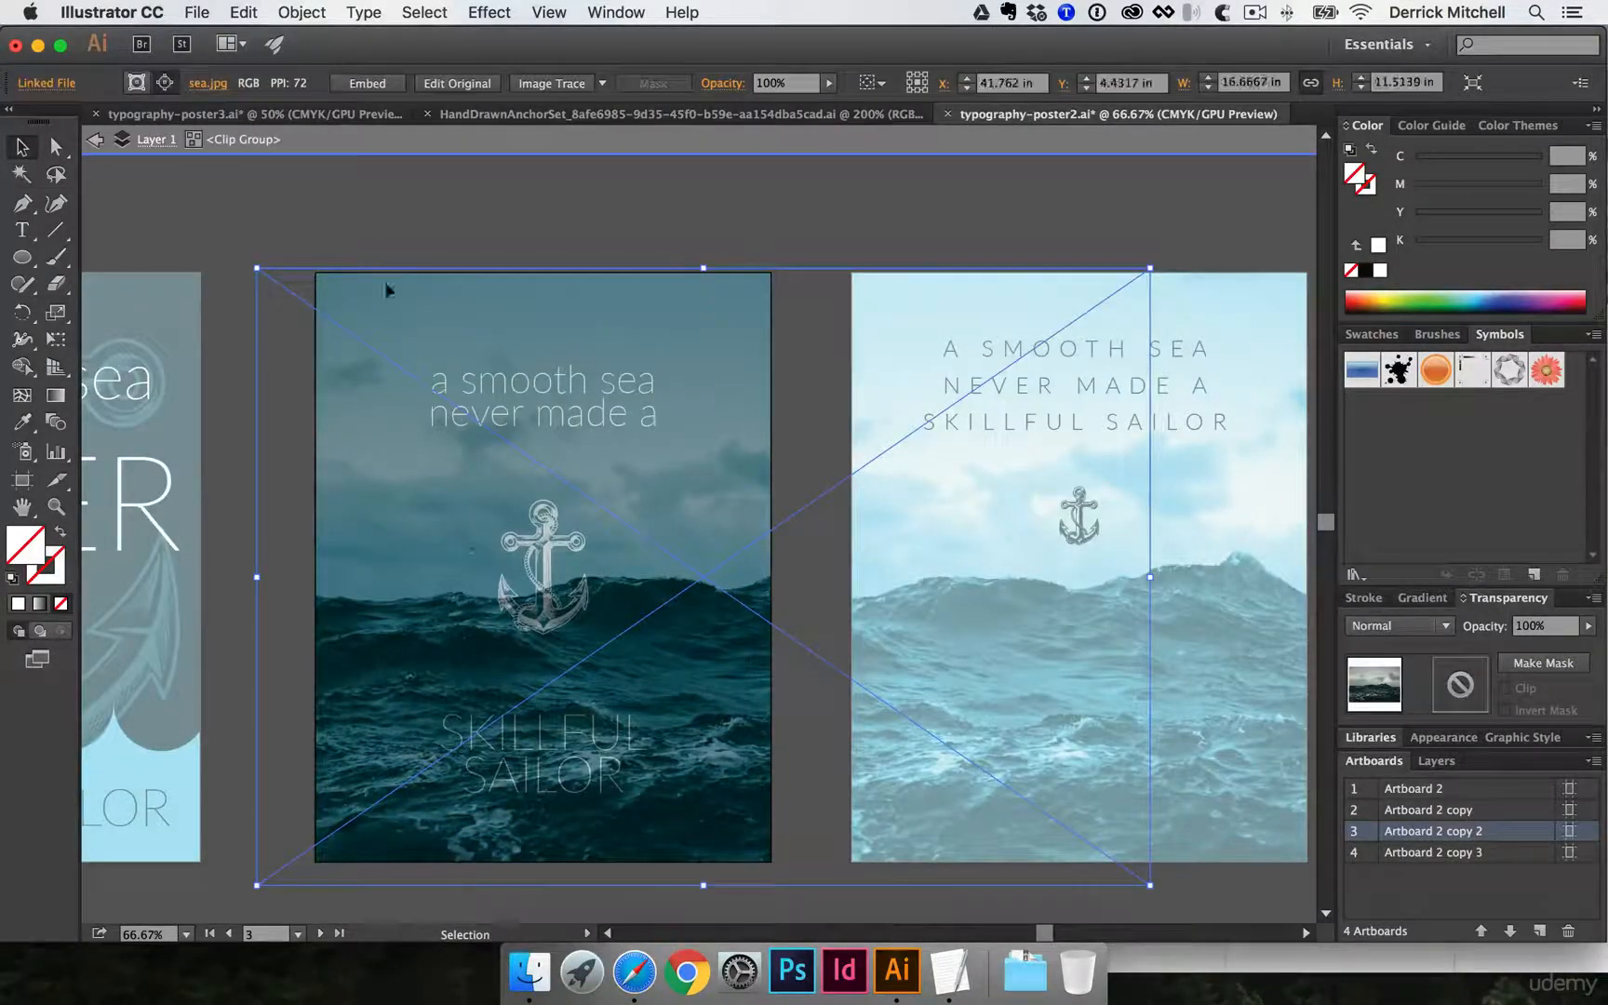
left_click(308, 280)
left_click_drag(316, 272, 388, 342)
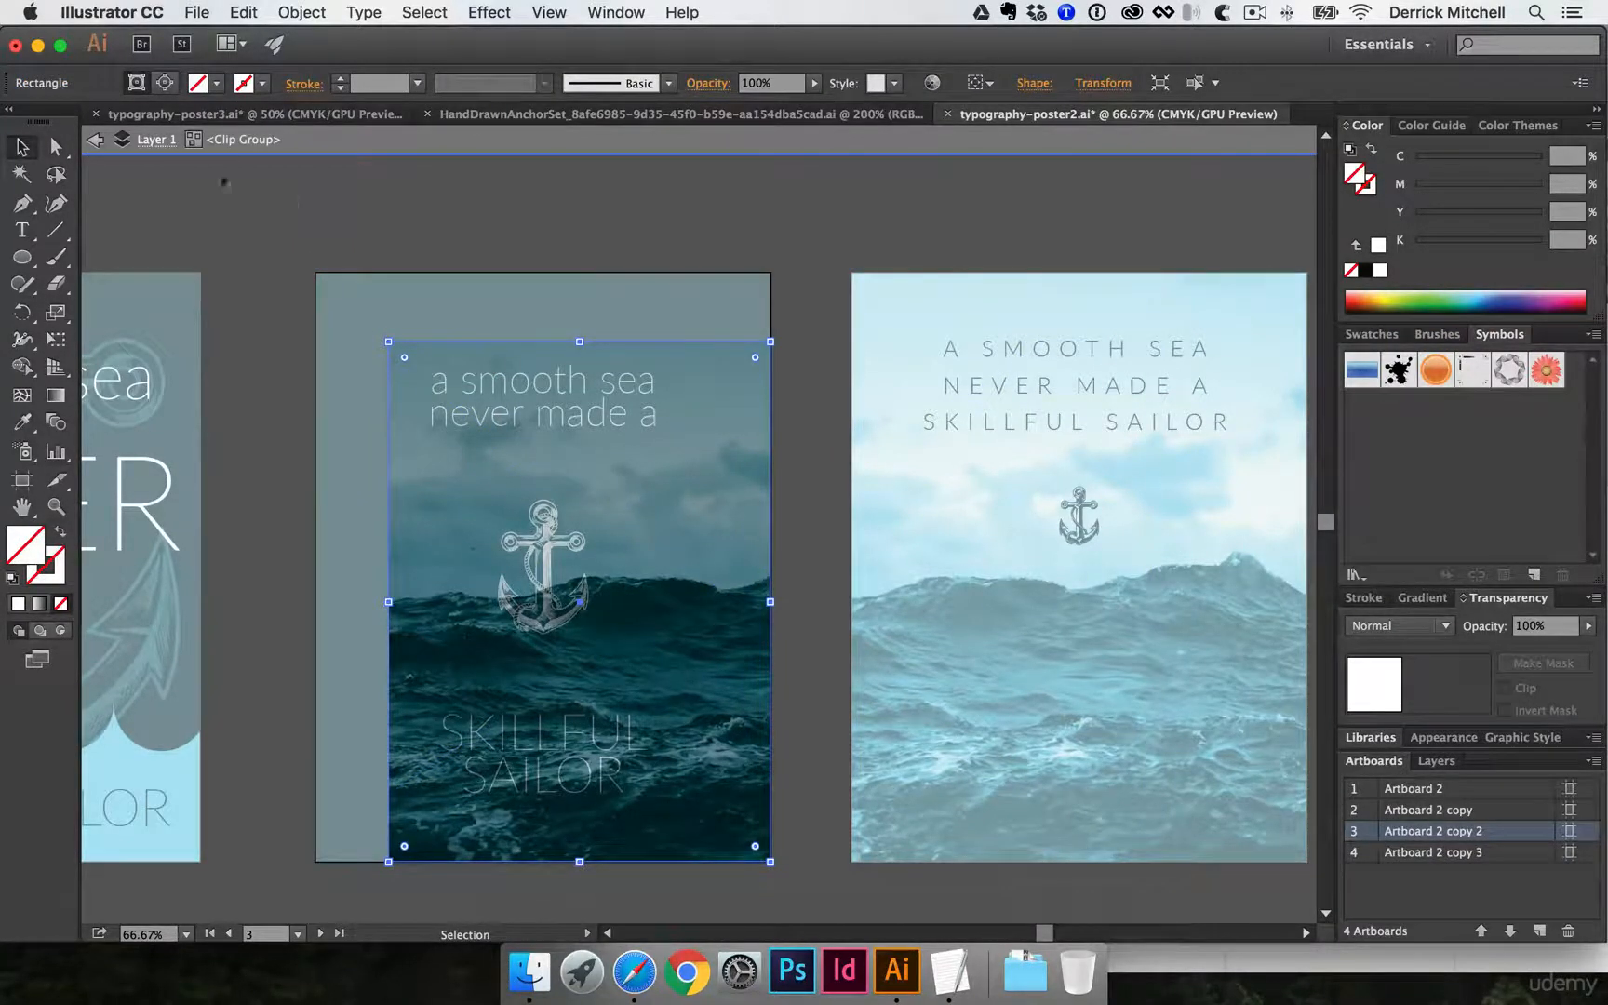
left_click(149, 139)
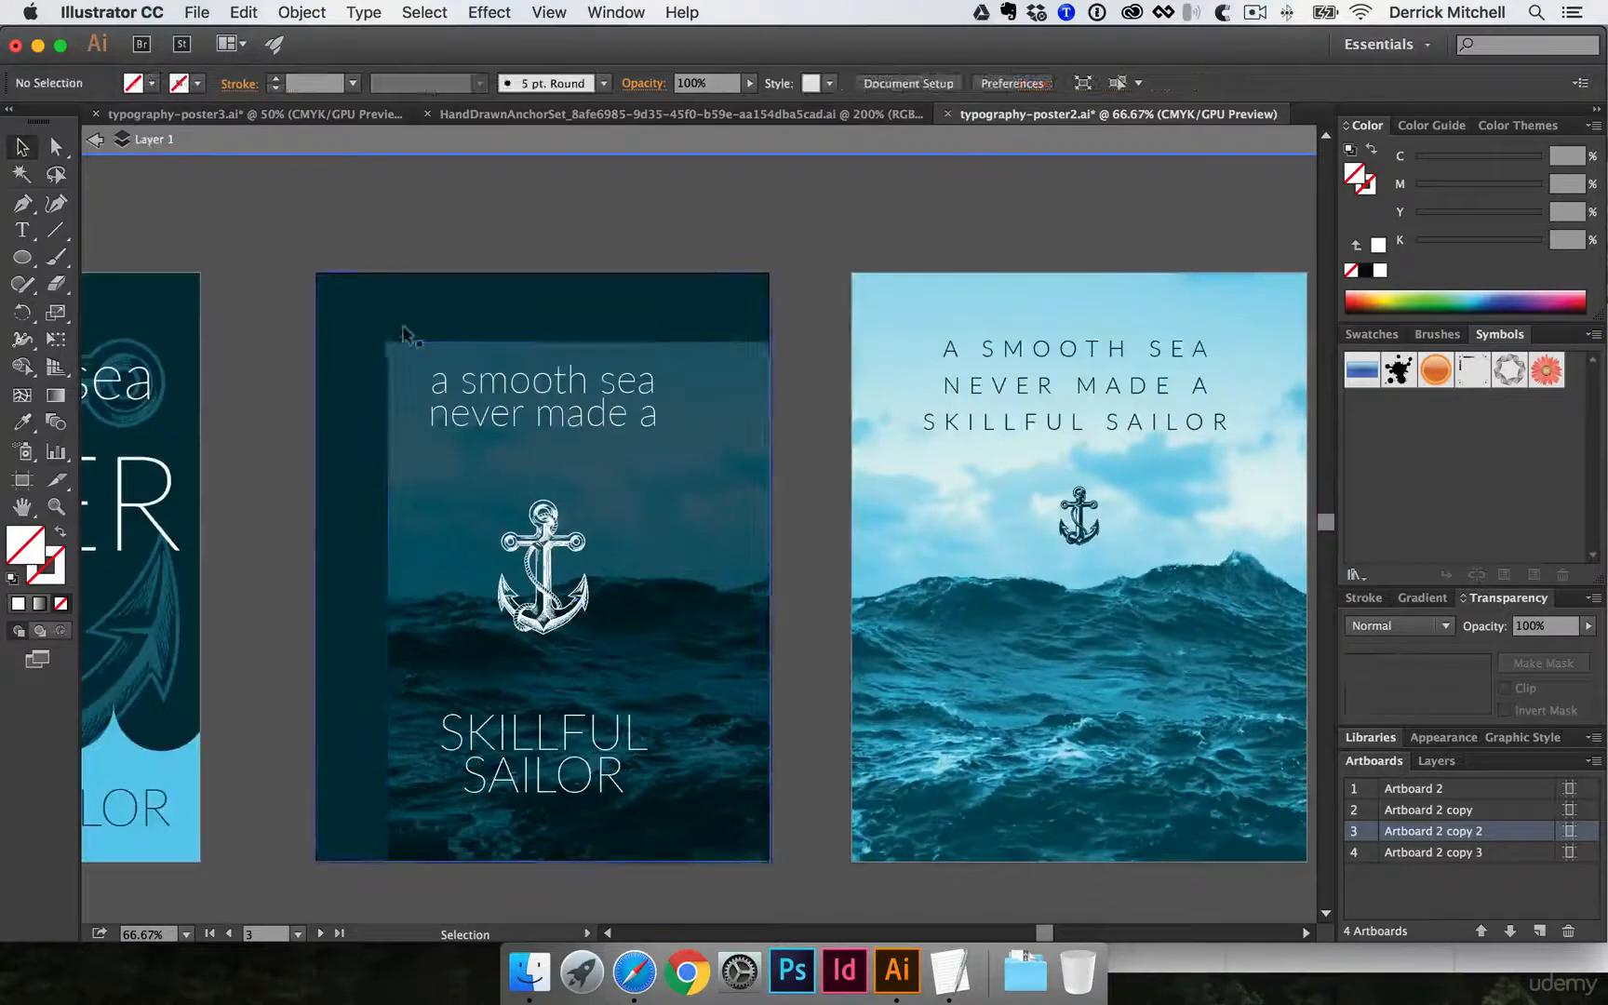
- Reopen the clip group and extend its mask rectangle back to the artboard's upper-left corner
double_click(385, 440)
left_click(388, 342)
left_click_drag(388, 342, 315, 270)
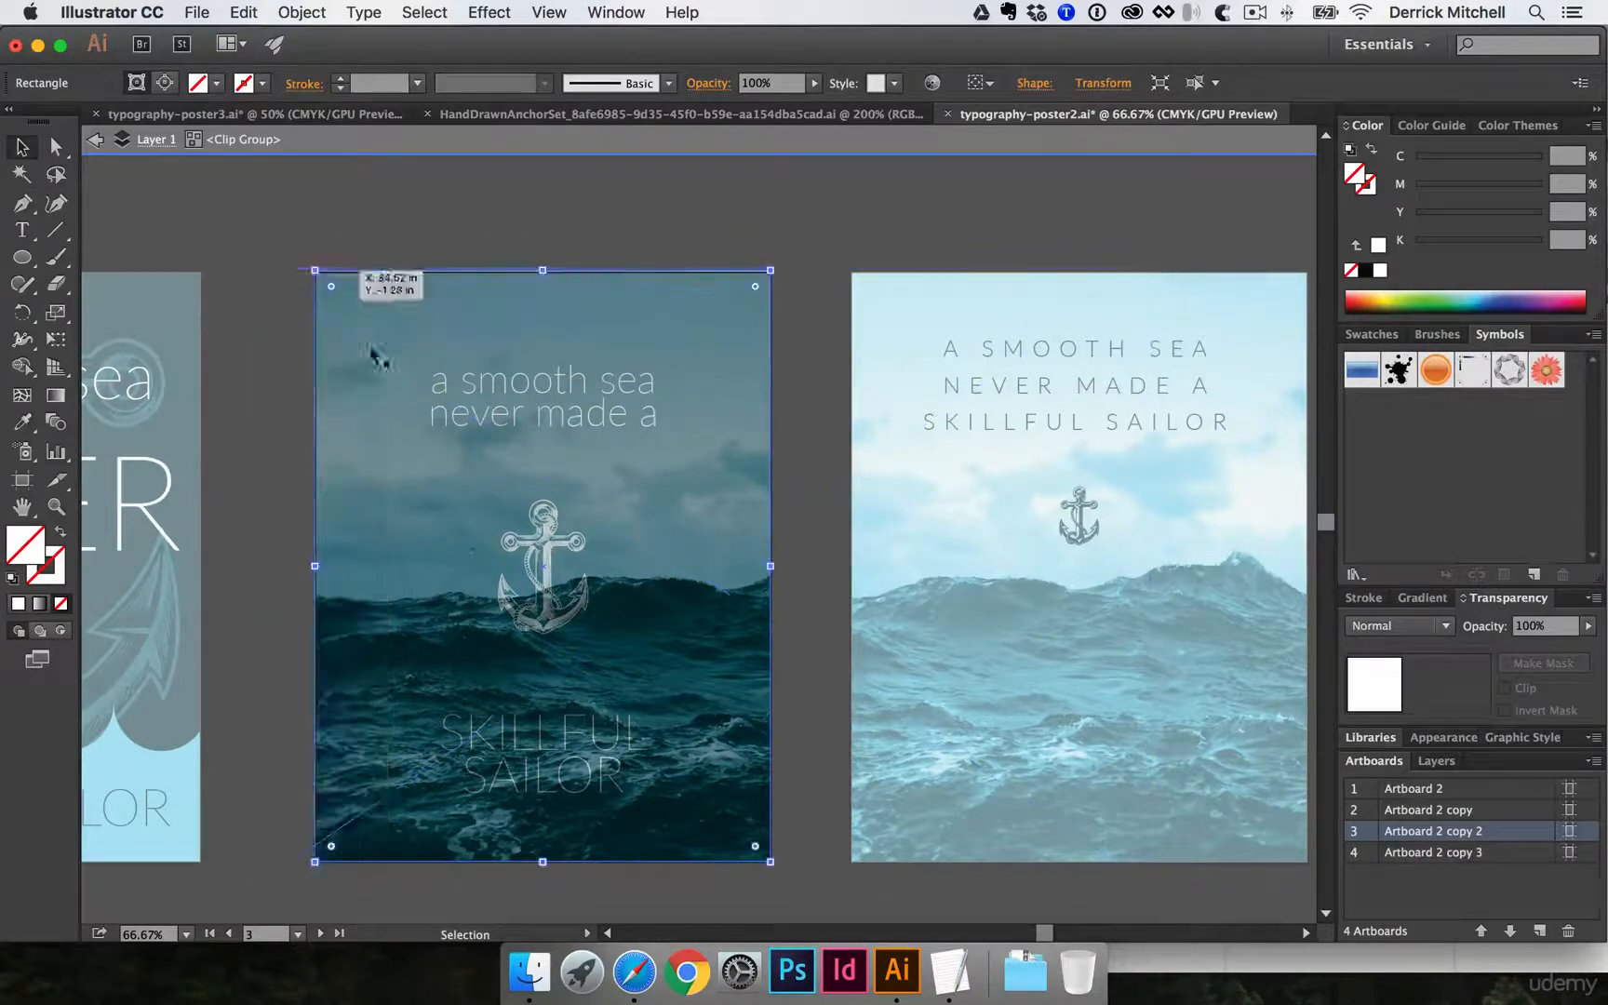
- Shift the linked sea photo left within the dark poster's clipping mask and exit isolation mode
left_click(395, 368)
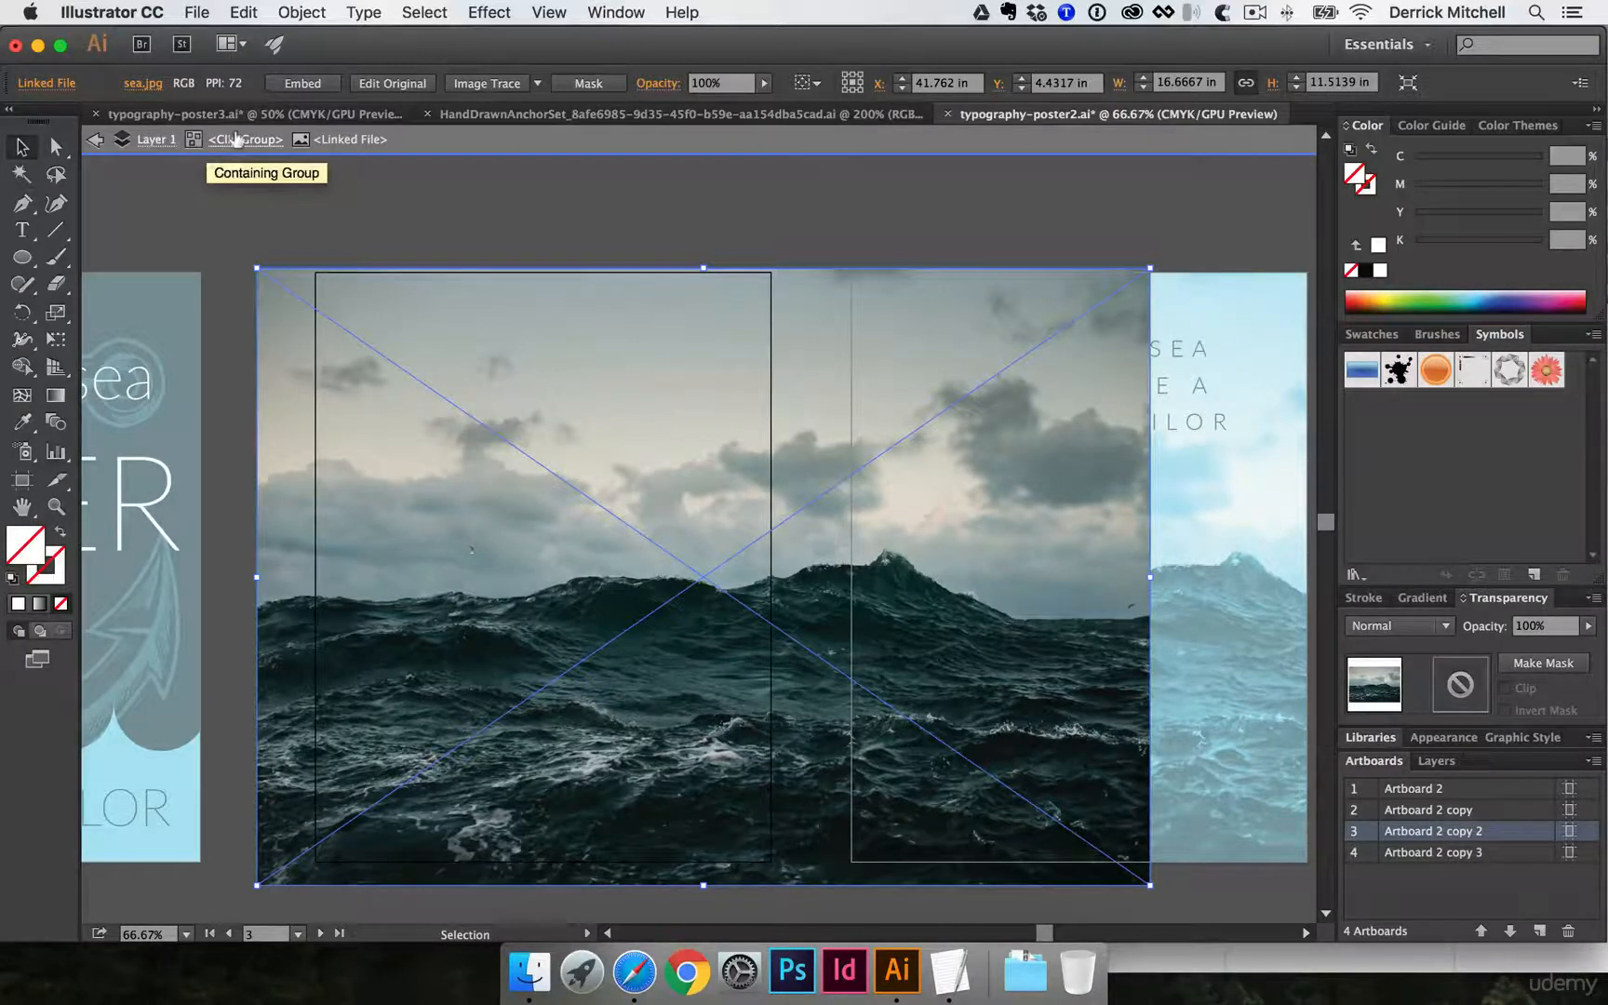
left_click_drag(314, 359, 93, 372)
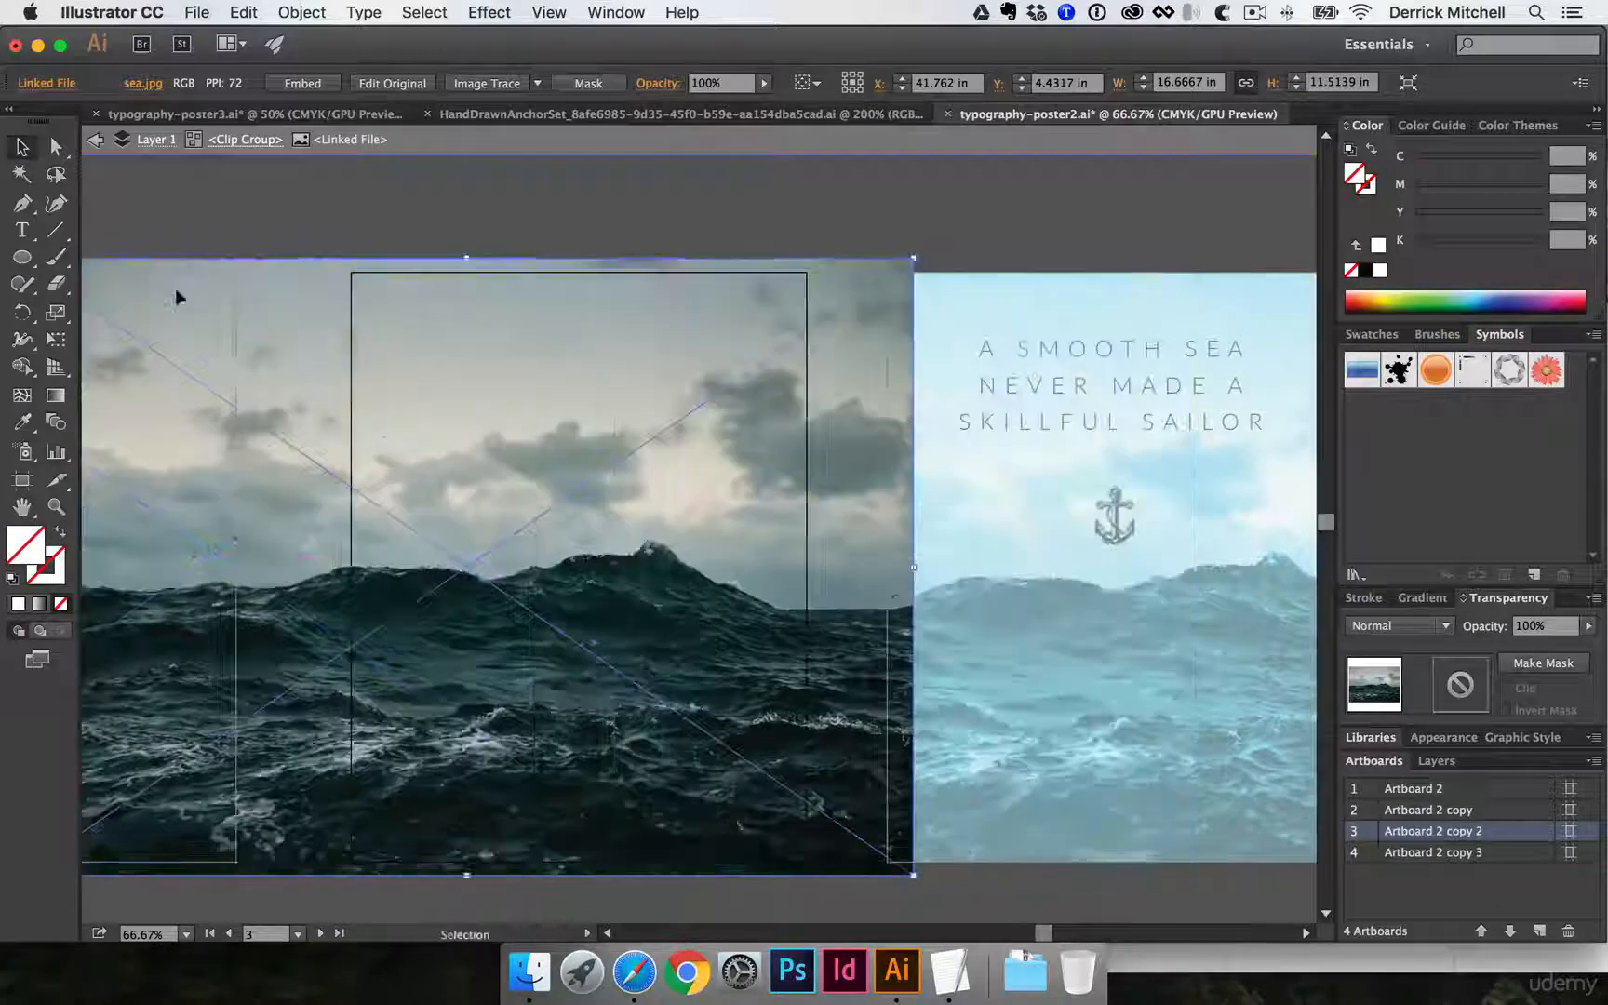
double_click(322, 208)
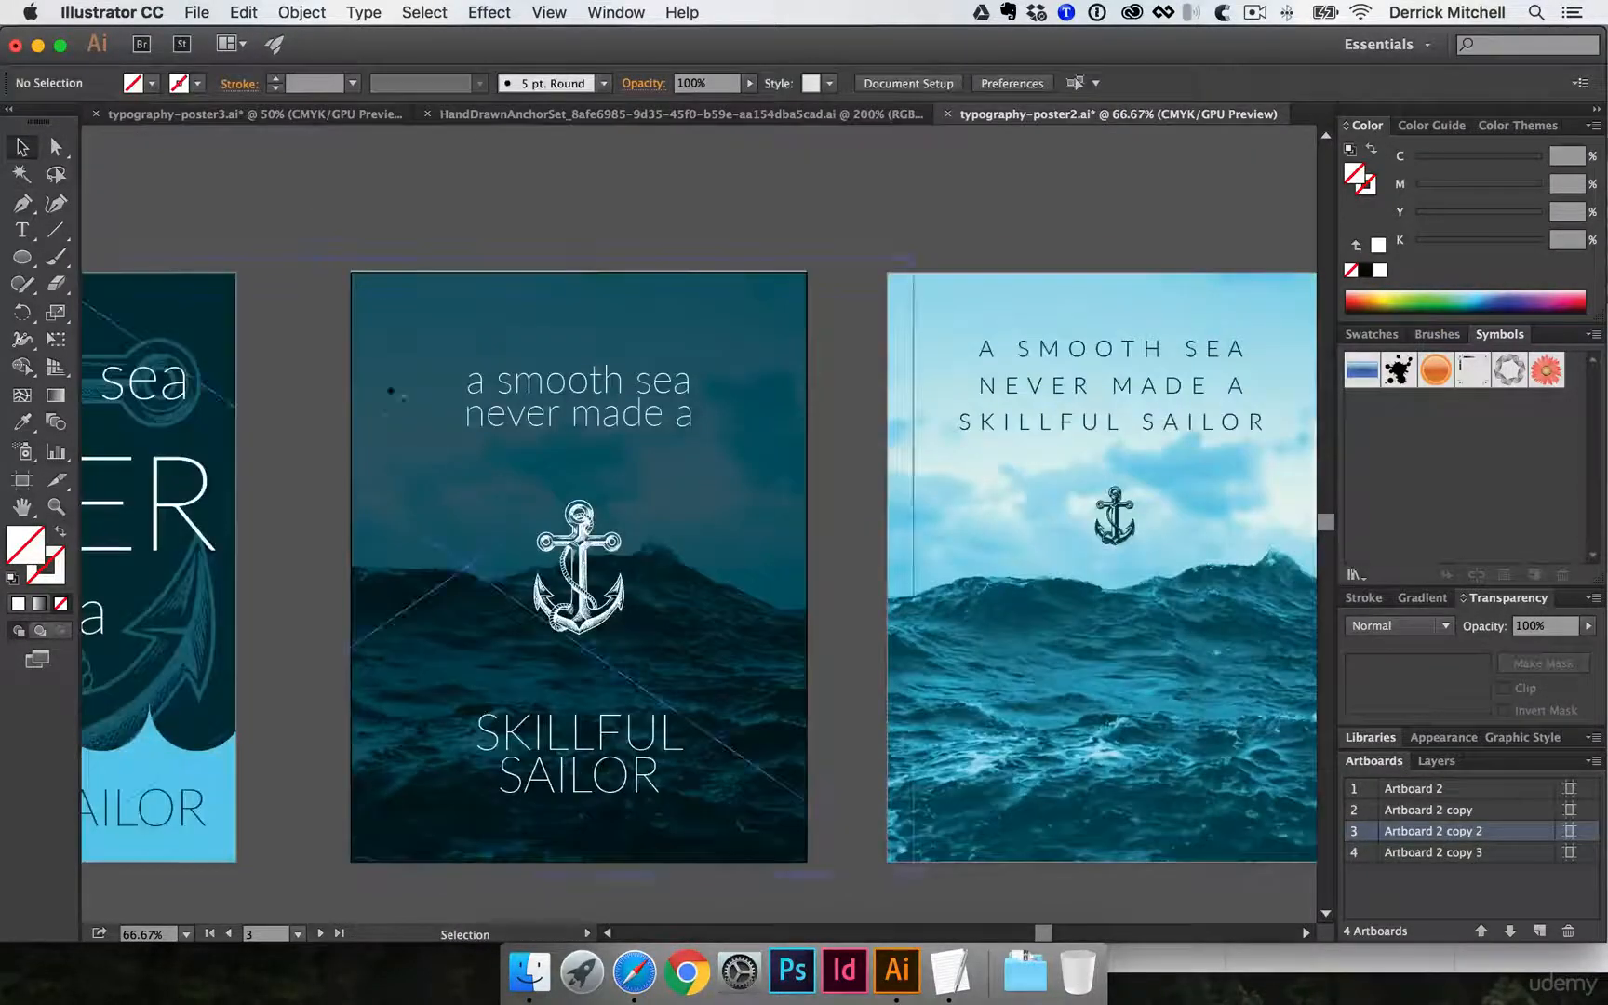
left_click(363, 428)
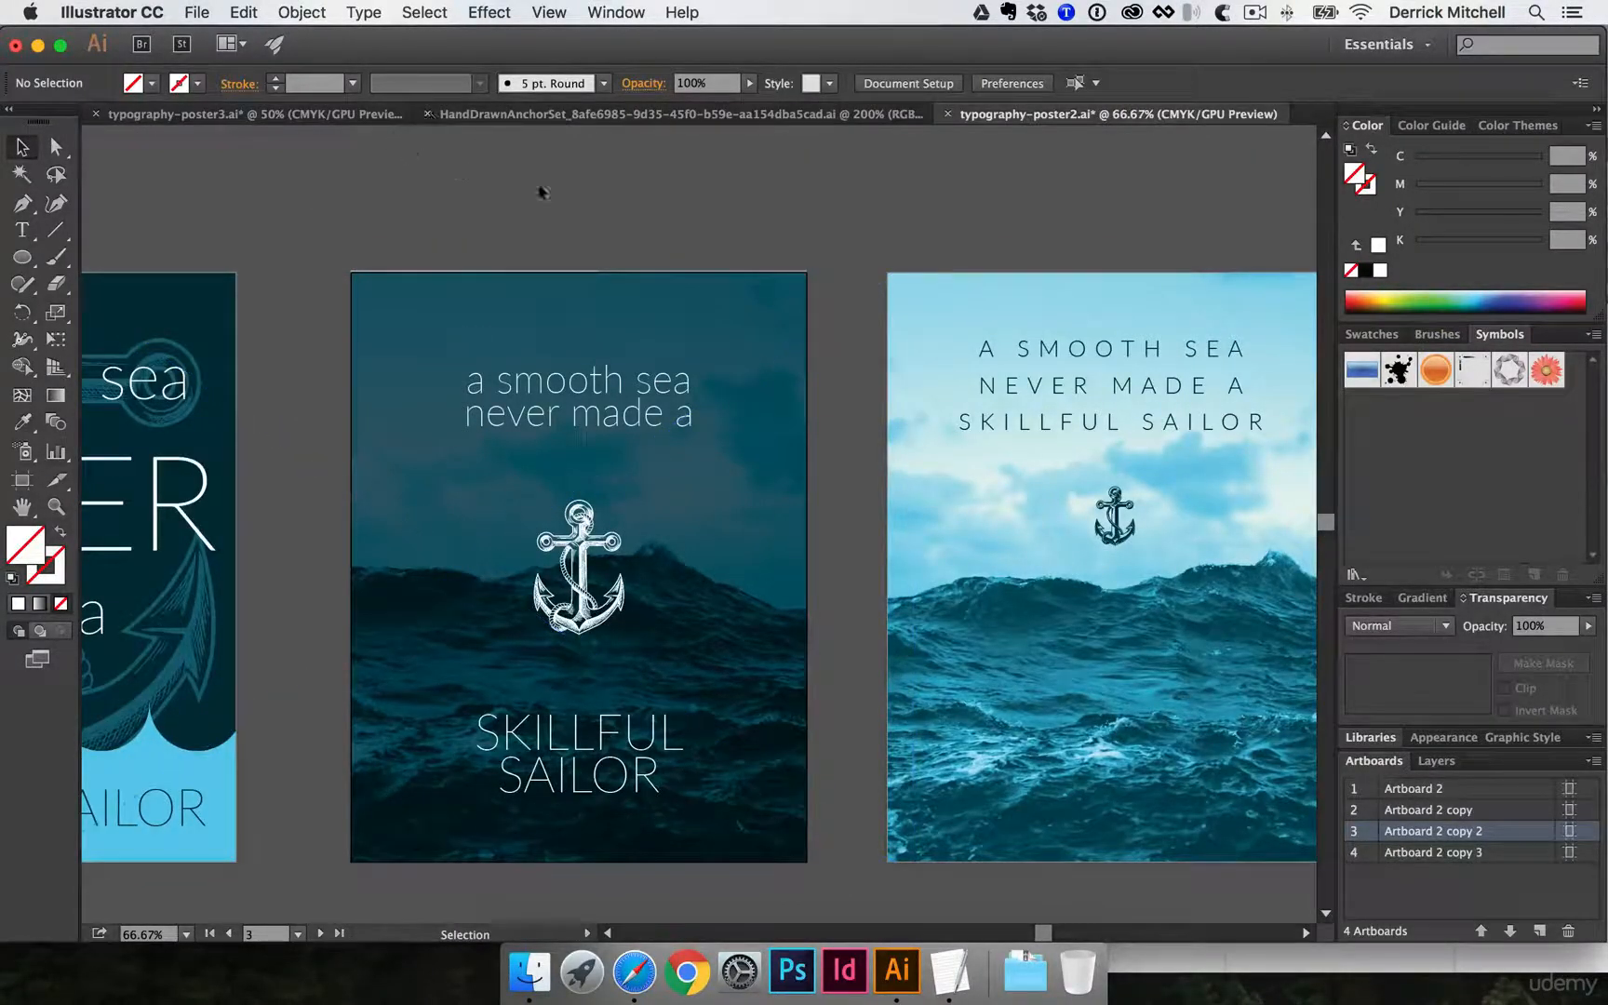
- Return to typography-poster3.ai and move the embedded sea photo over the Comp 2 copy artboard so it covers the poster
left_click(356, 113)
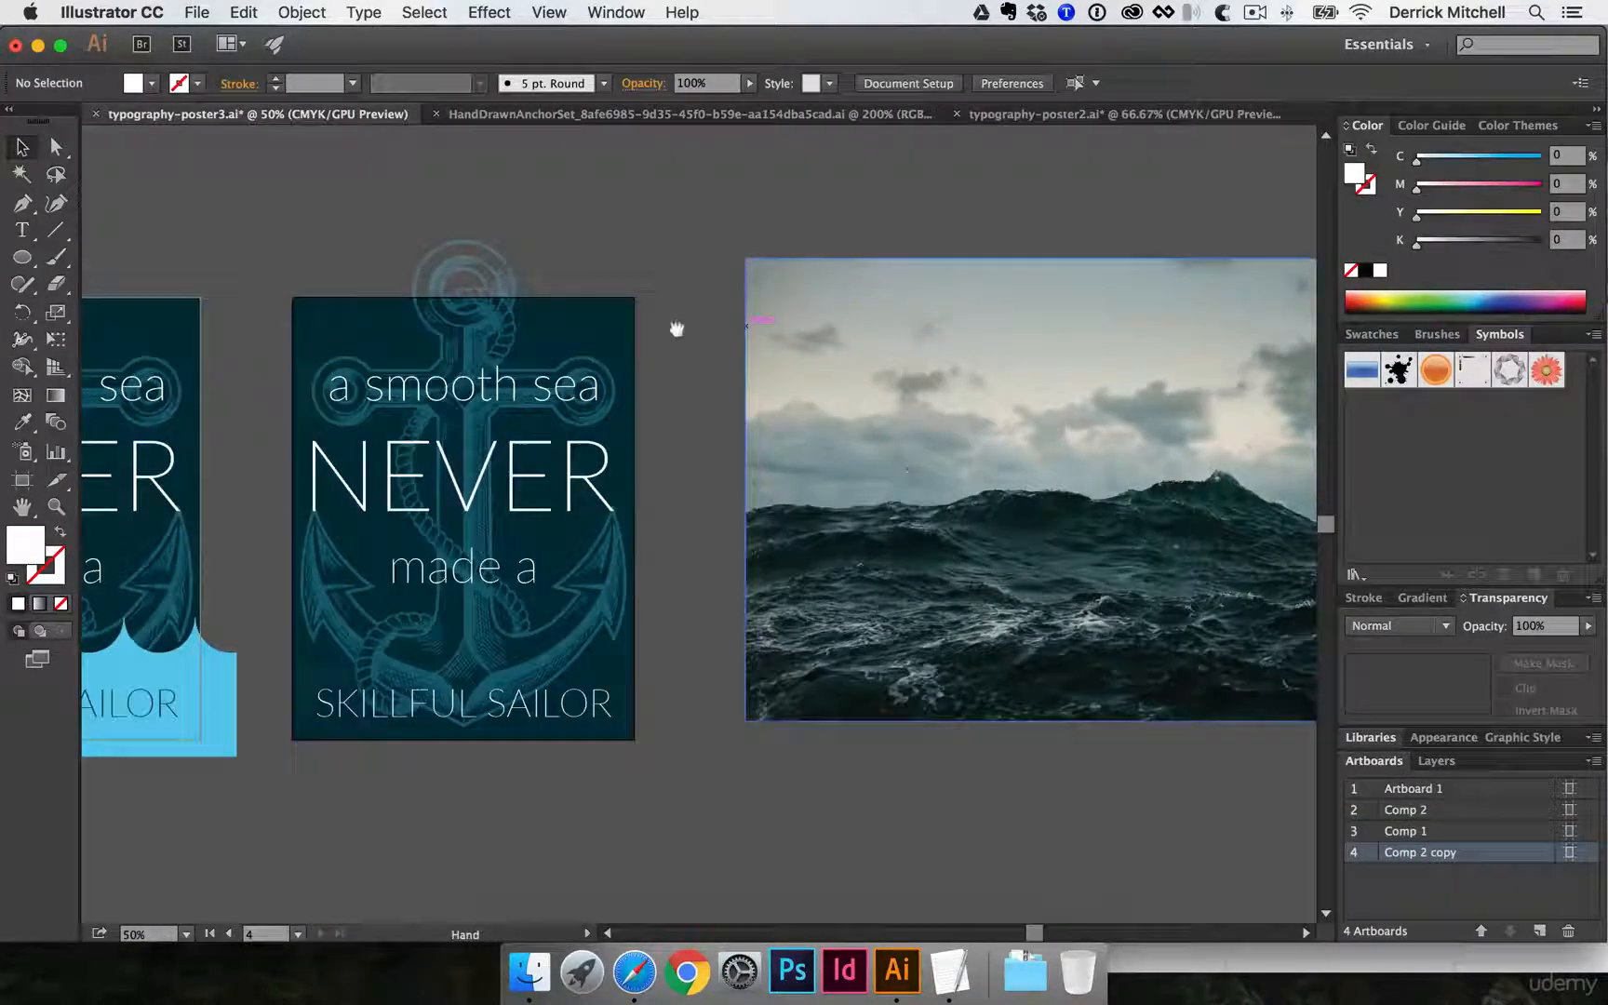
left_click_drag(677, 328, 706, 296)
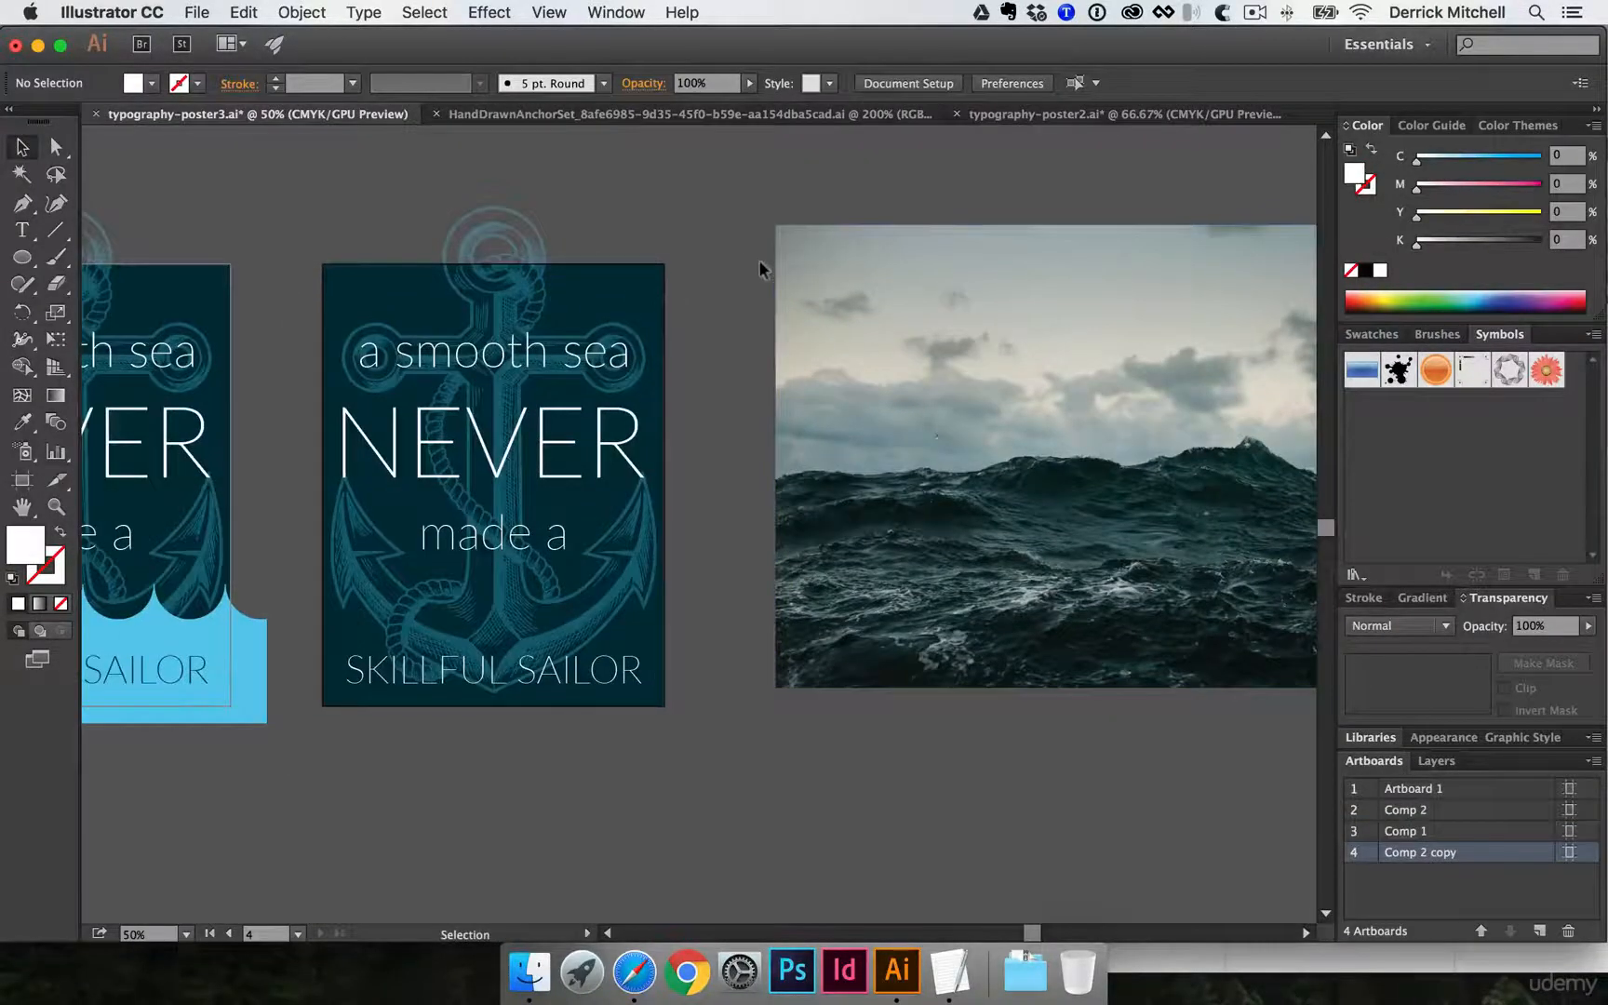
left_click_drag(1048, 287, 558, 306)
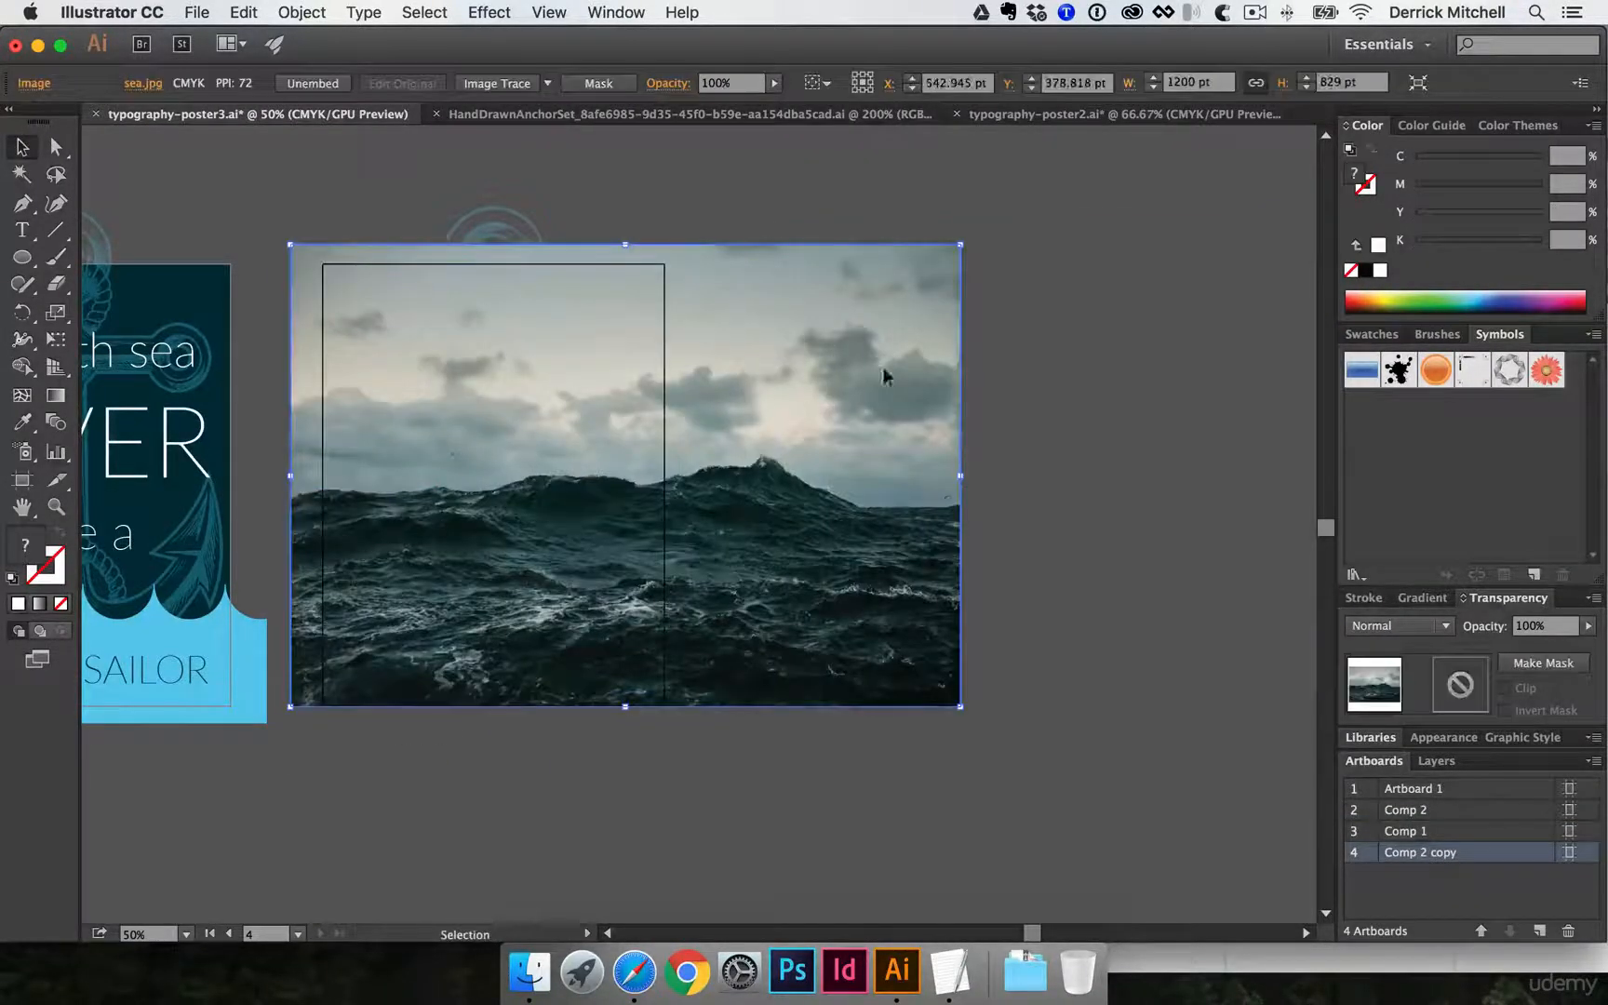
- Shift the sea photo to about X 421 pt, Y 395 pt over Comp 2 copy and send it to the back
left_click_drag(882, 370, 811, 354)
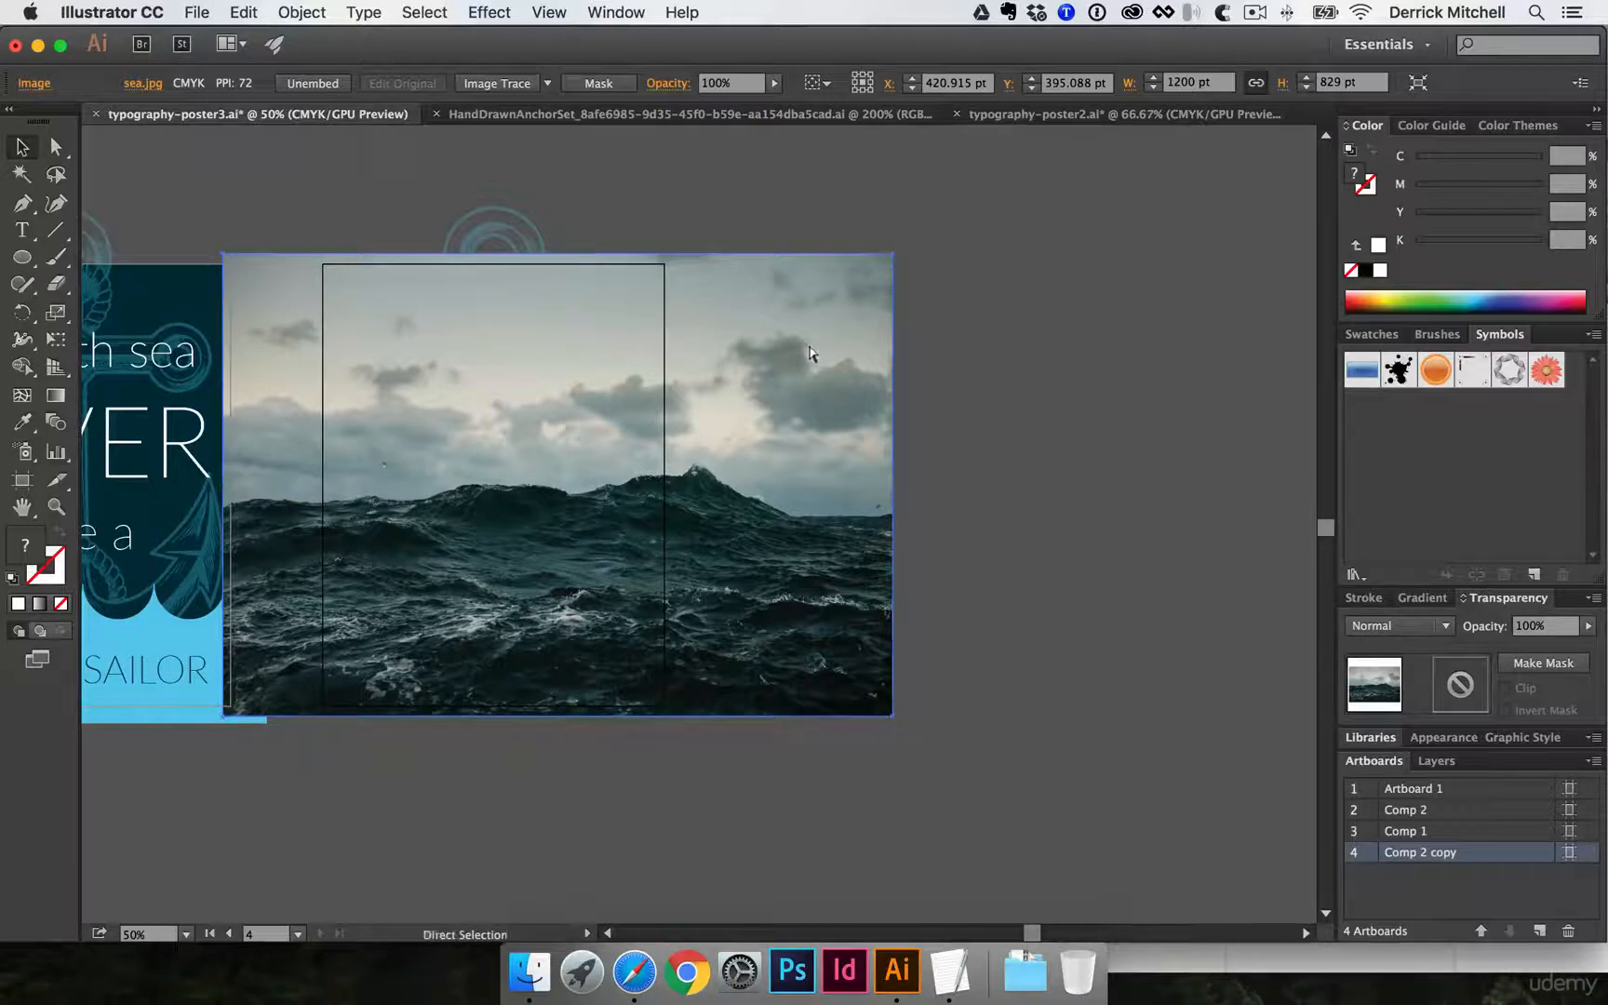
key("super")
key("super+shift+bracketleft")
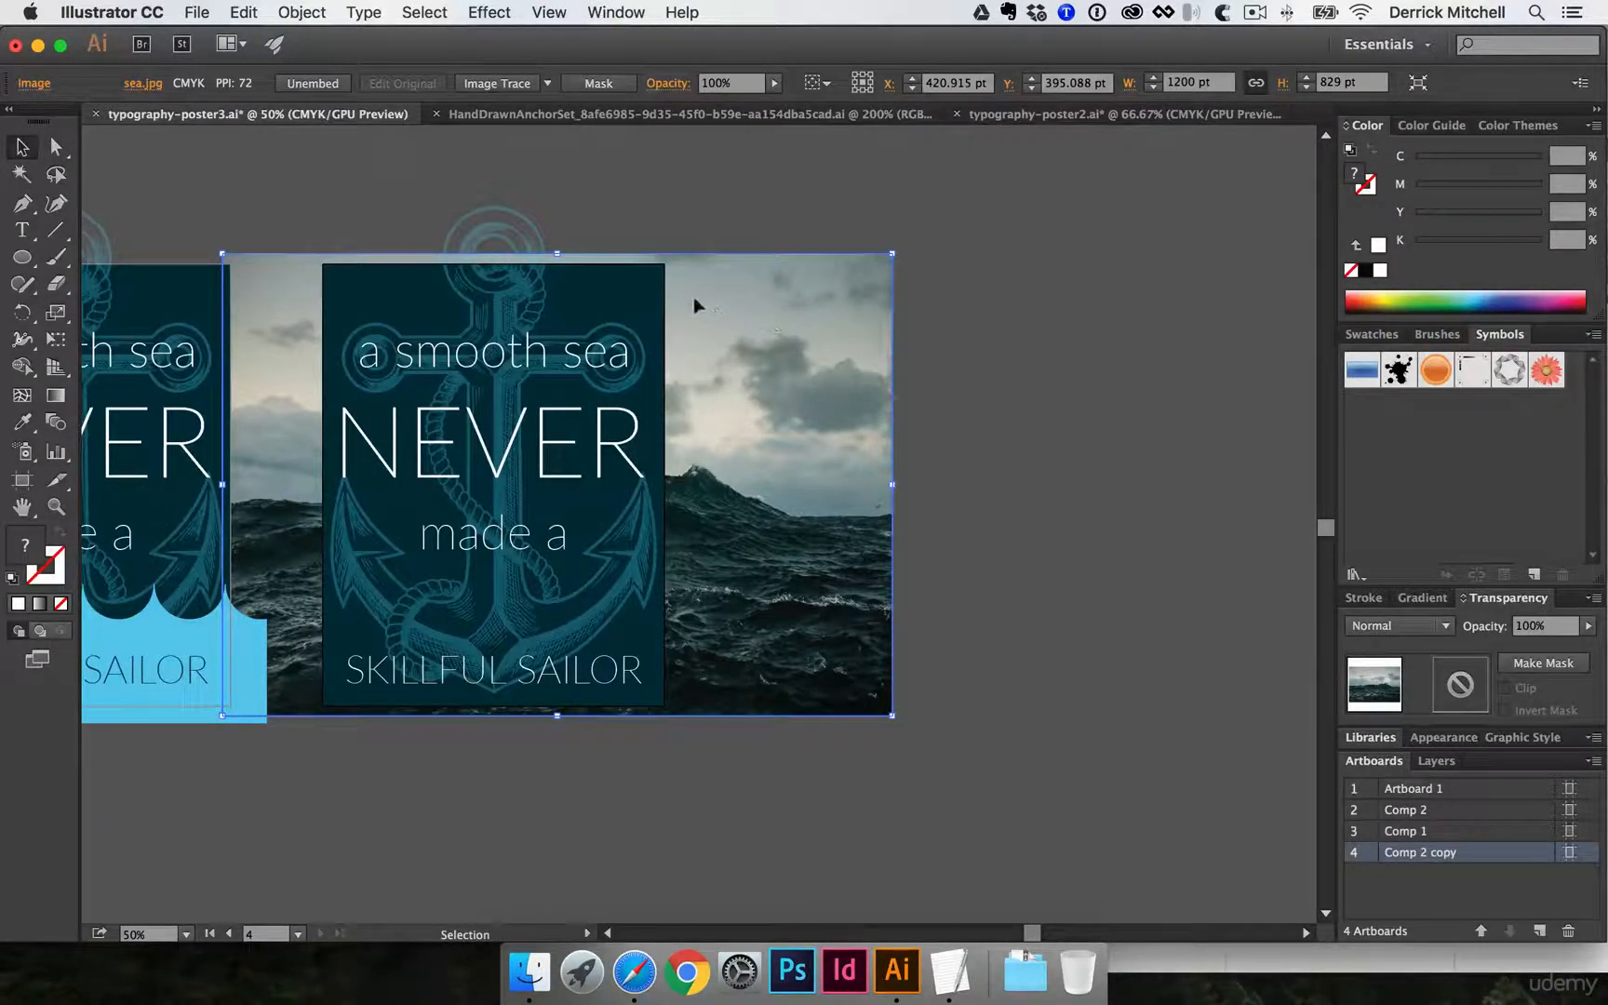
- Paste a copy of the Comp 2 copy poster's dark background rectangle in front of all artwork and fill it green
left_click(636, 277)
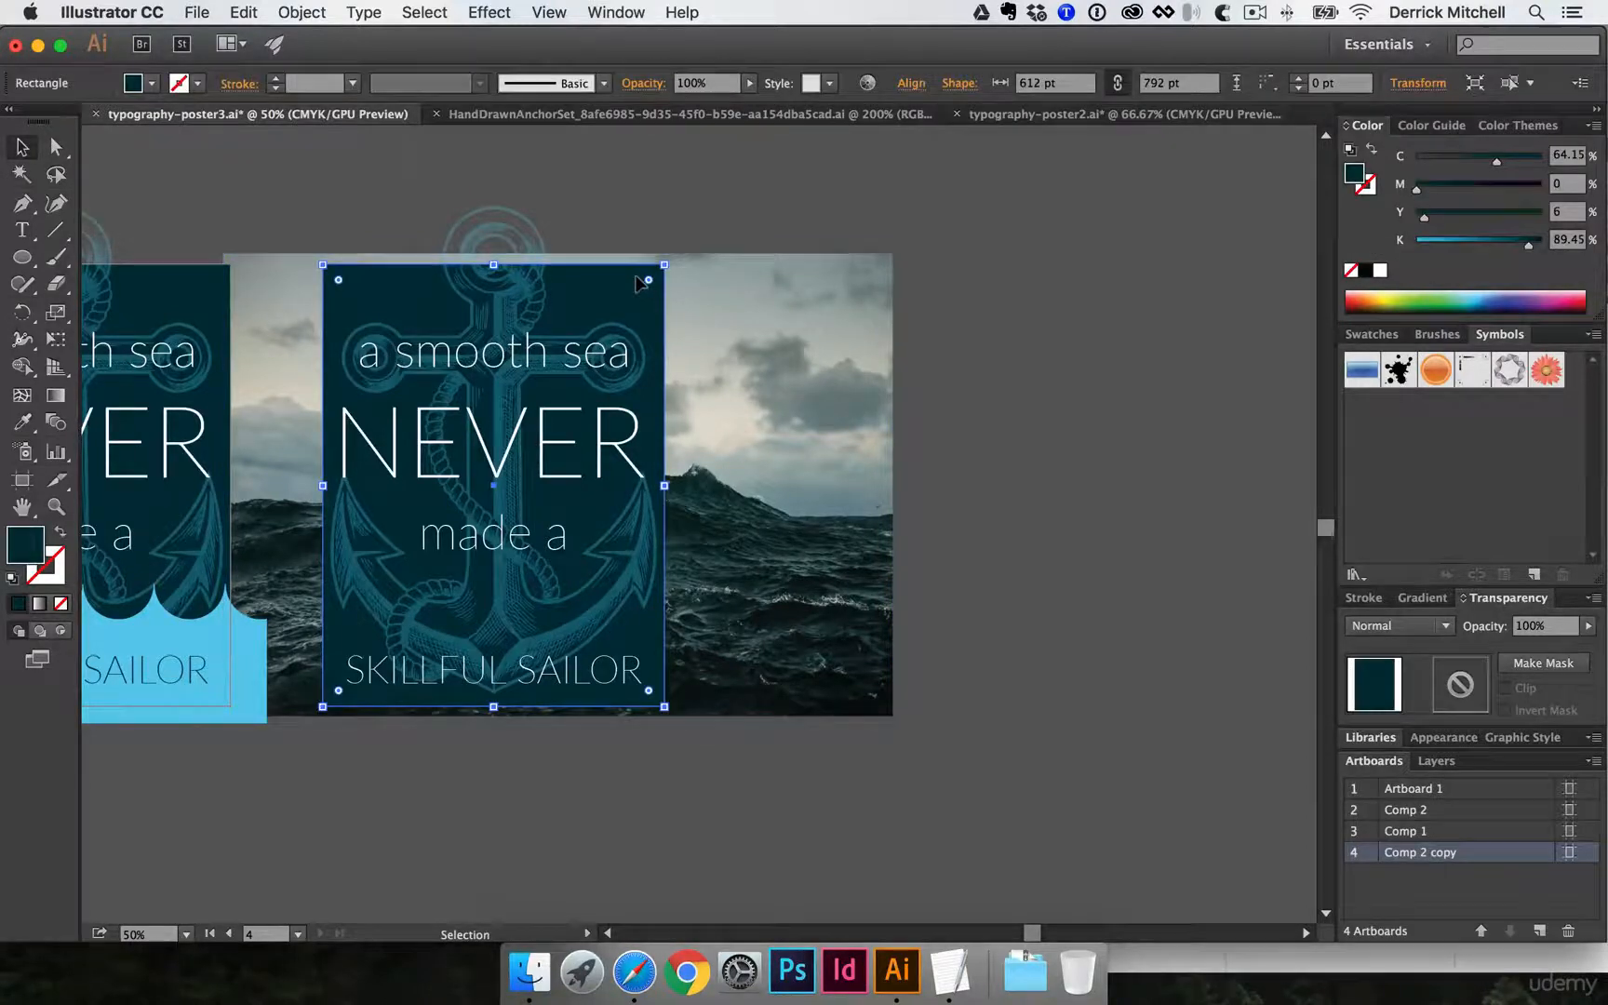
key("a")
key("v")
left_click(996, 305)
key("a")
key("super+f")
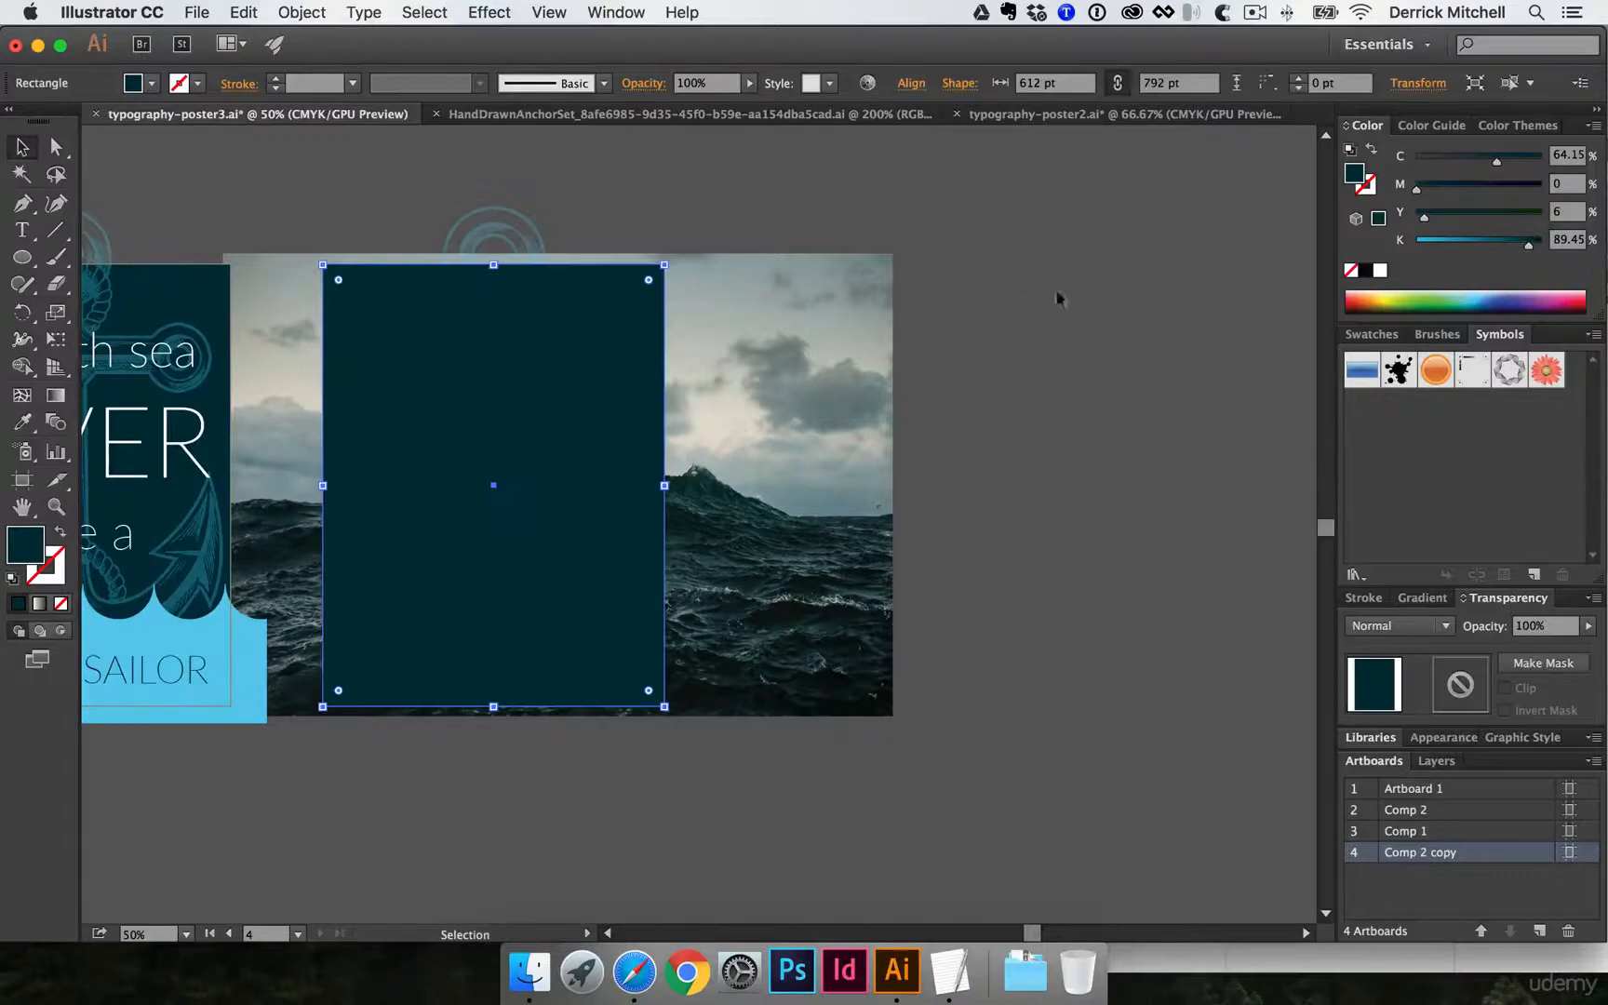
left_click(1425, 300)
- Make a clipping mask from the green rectangle and the sea photo, keeping the clip group aligned to the artboard
left_click_drag(513, 301, 557, 328)
key("super+z")
left_click(696, 300, "shift")
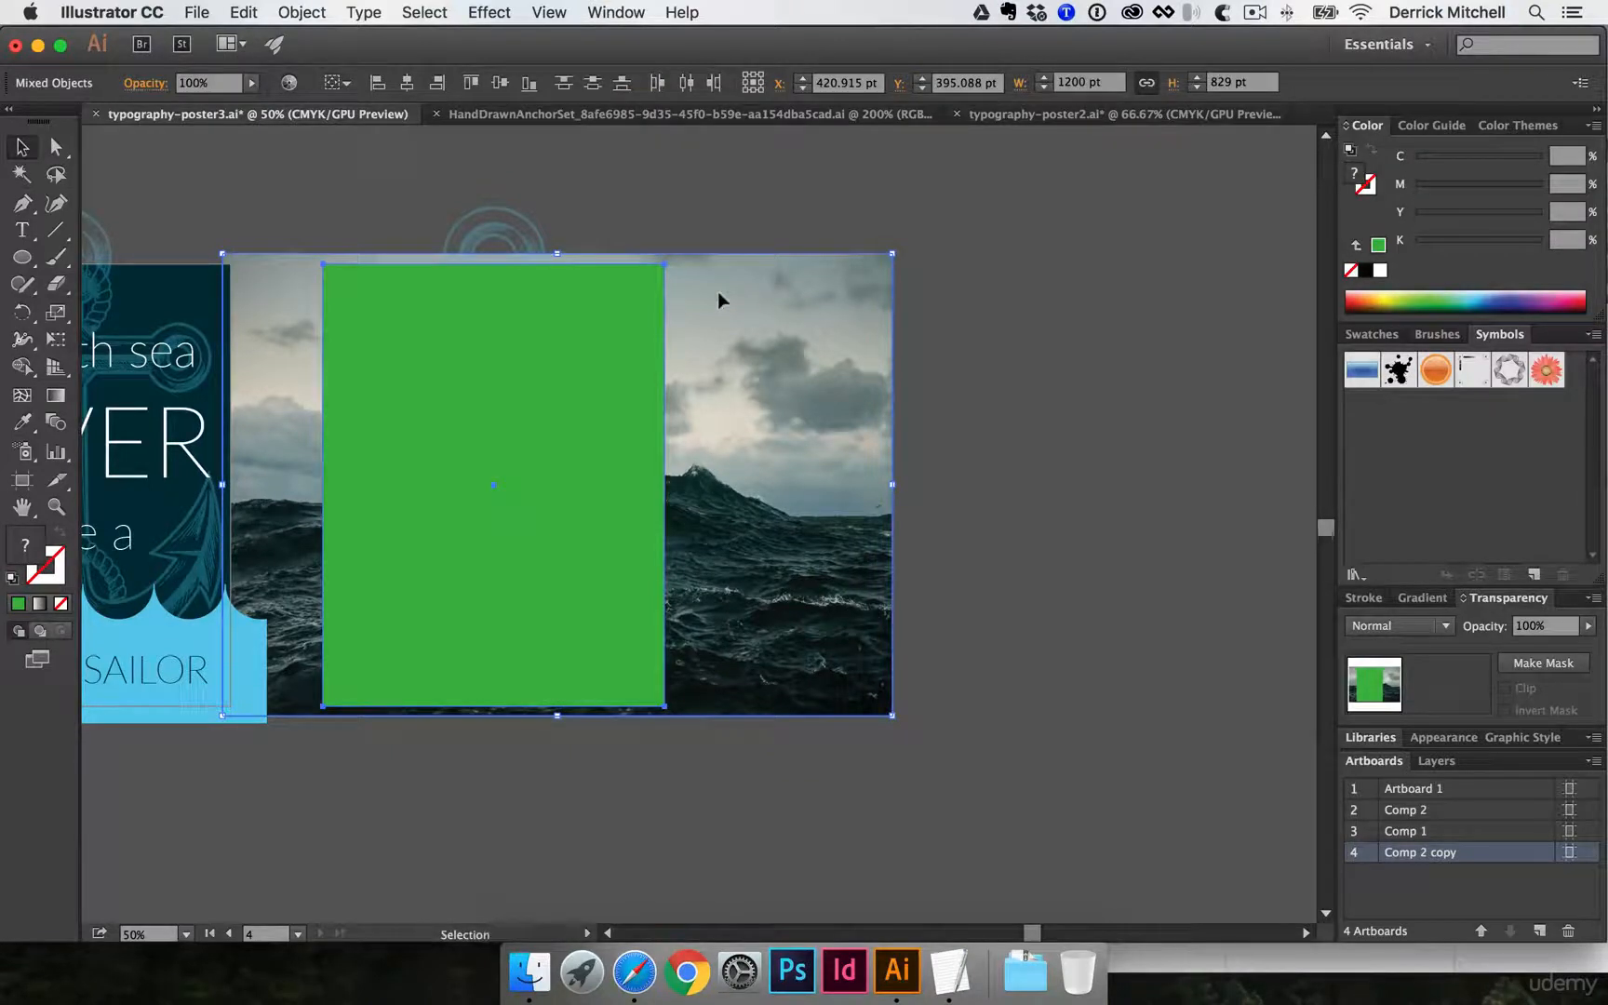
key("a")
key("super+7")
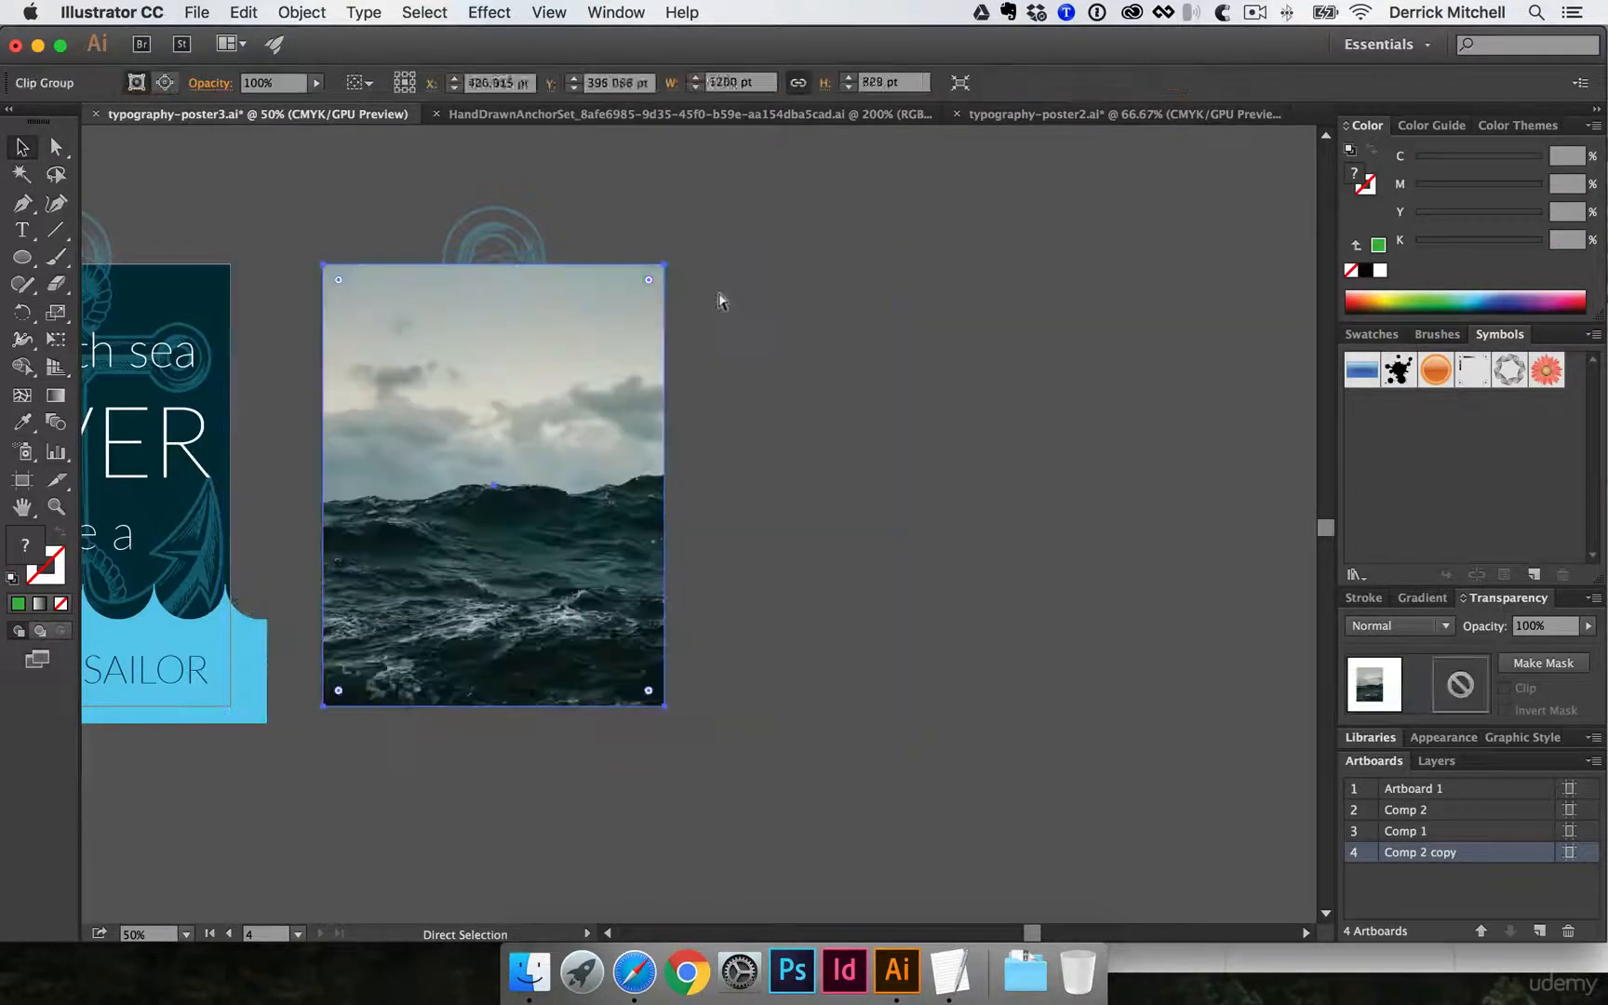
key("v")
left_click(744, 286)
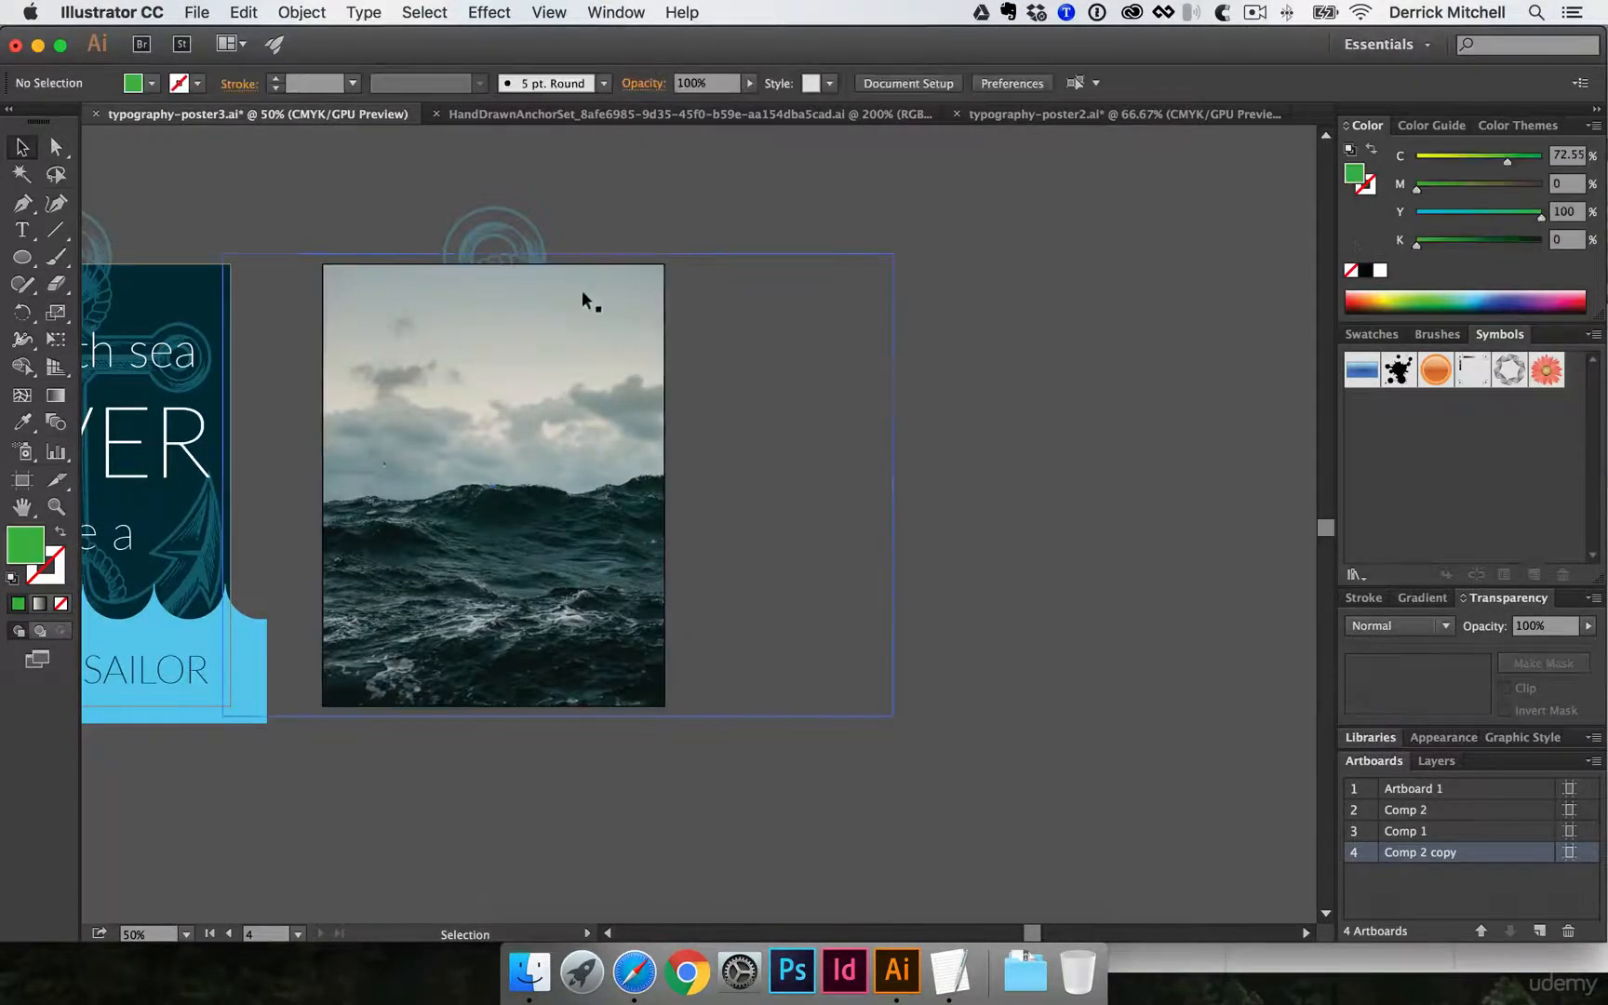
left_click_drag(586, 302, 842, 325)
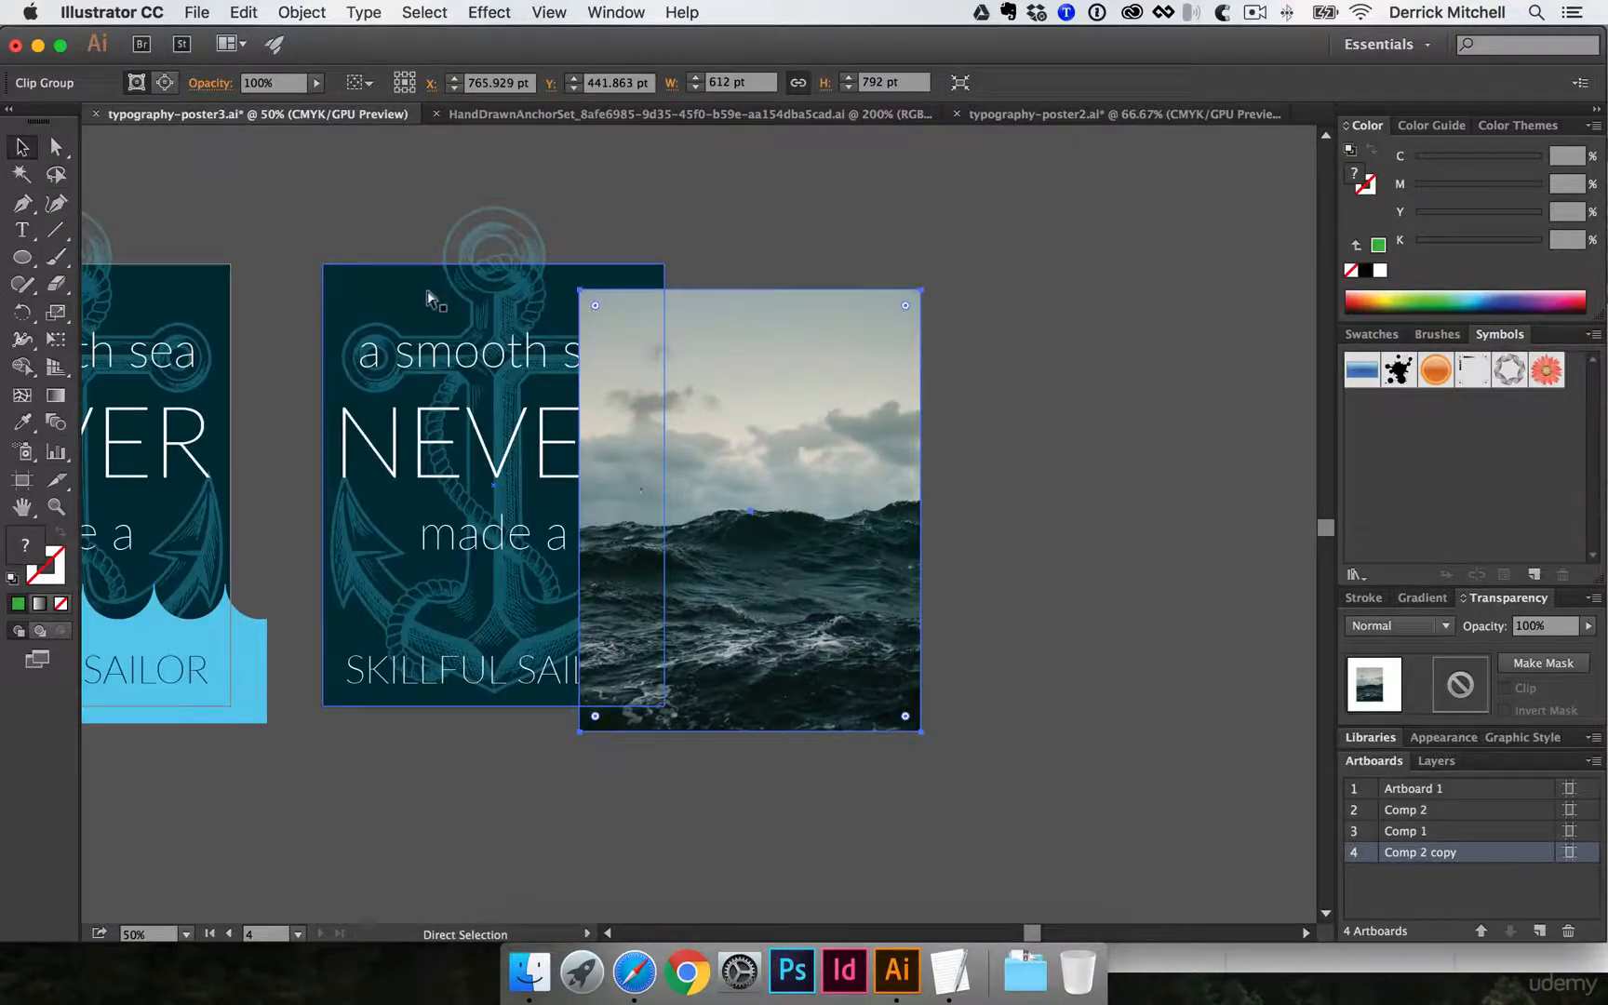
key("super+z")
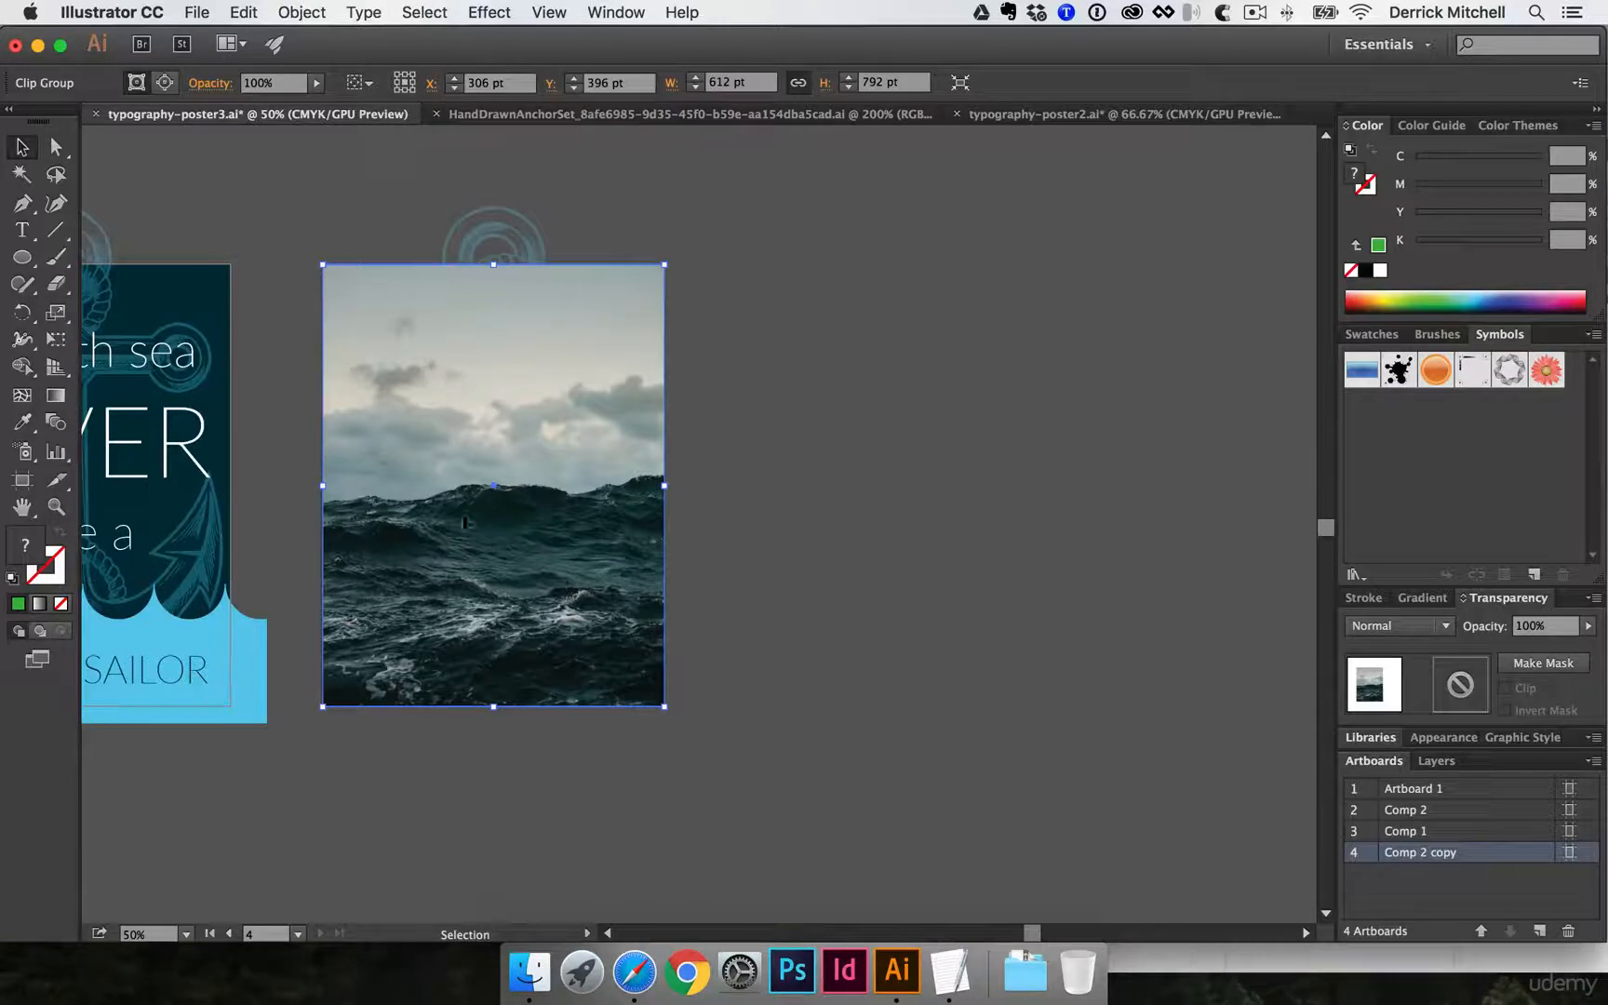
- Check which blending mode the sea photo's clip group uses on the dark poster in typography-poster2.ai
left_click(1038, 115)
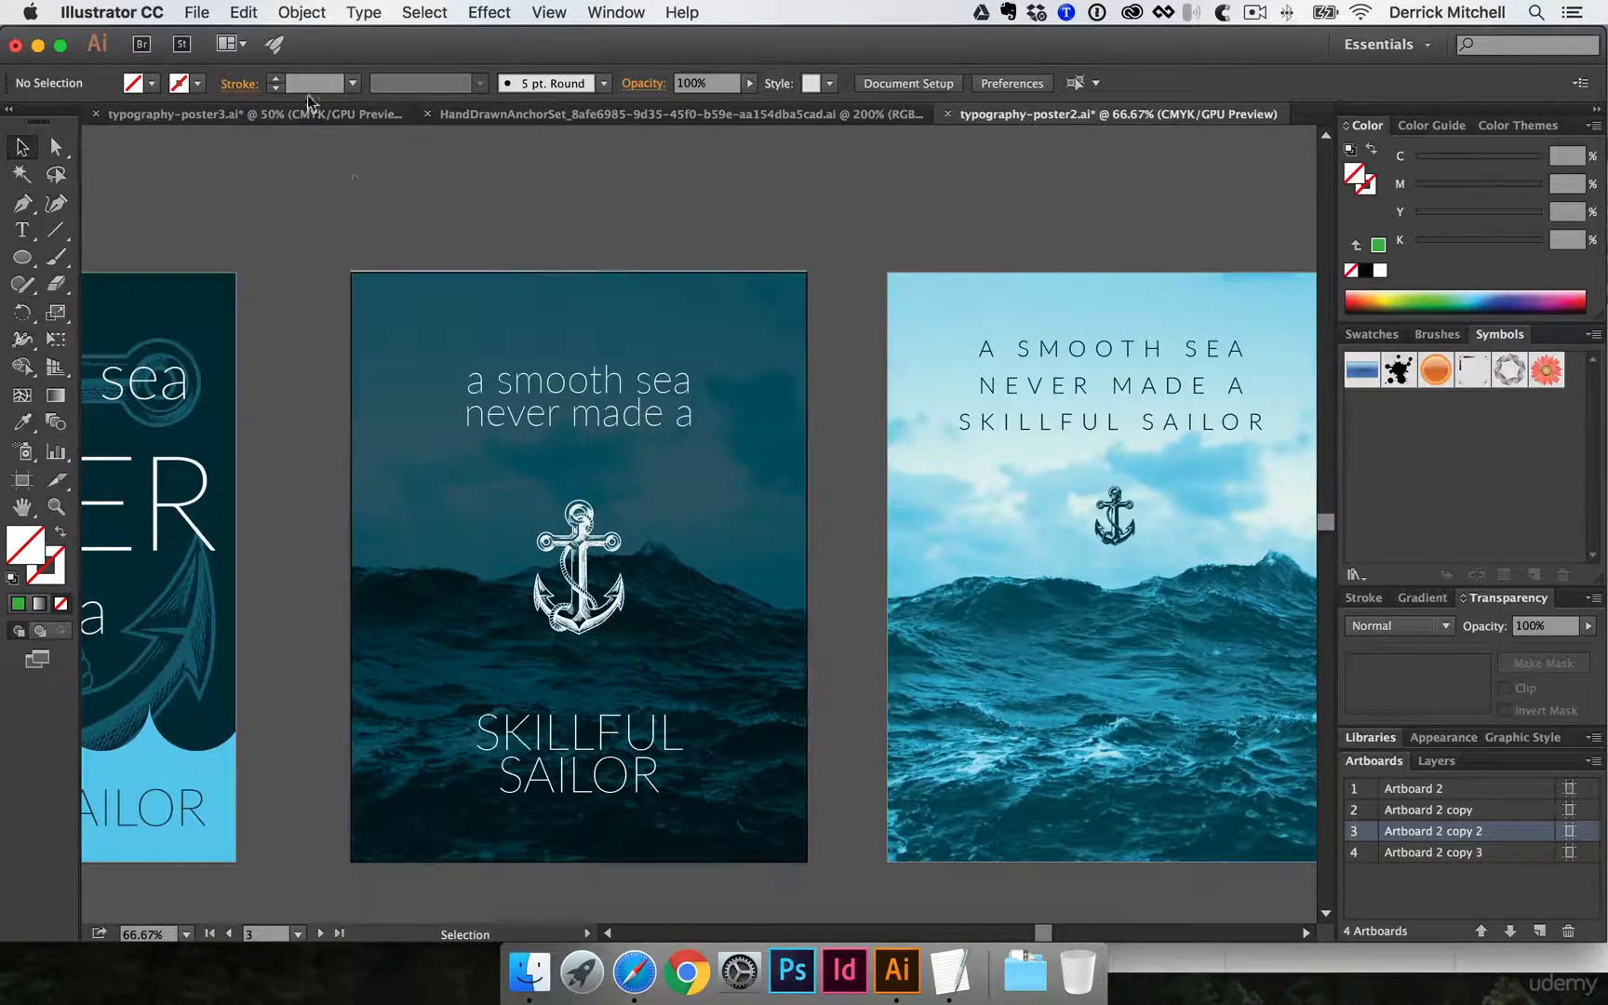
left_click(279, 114)
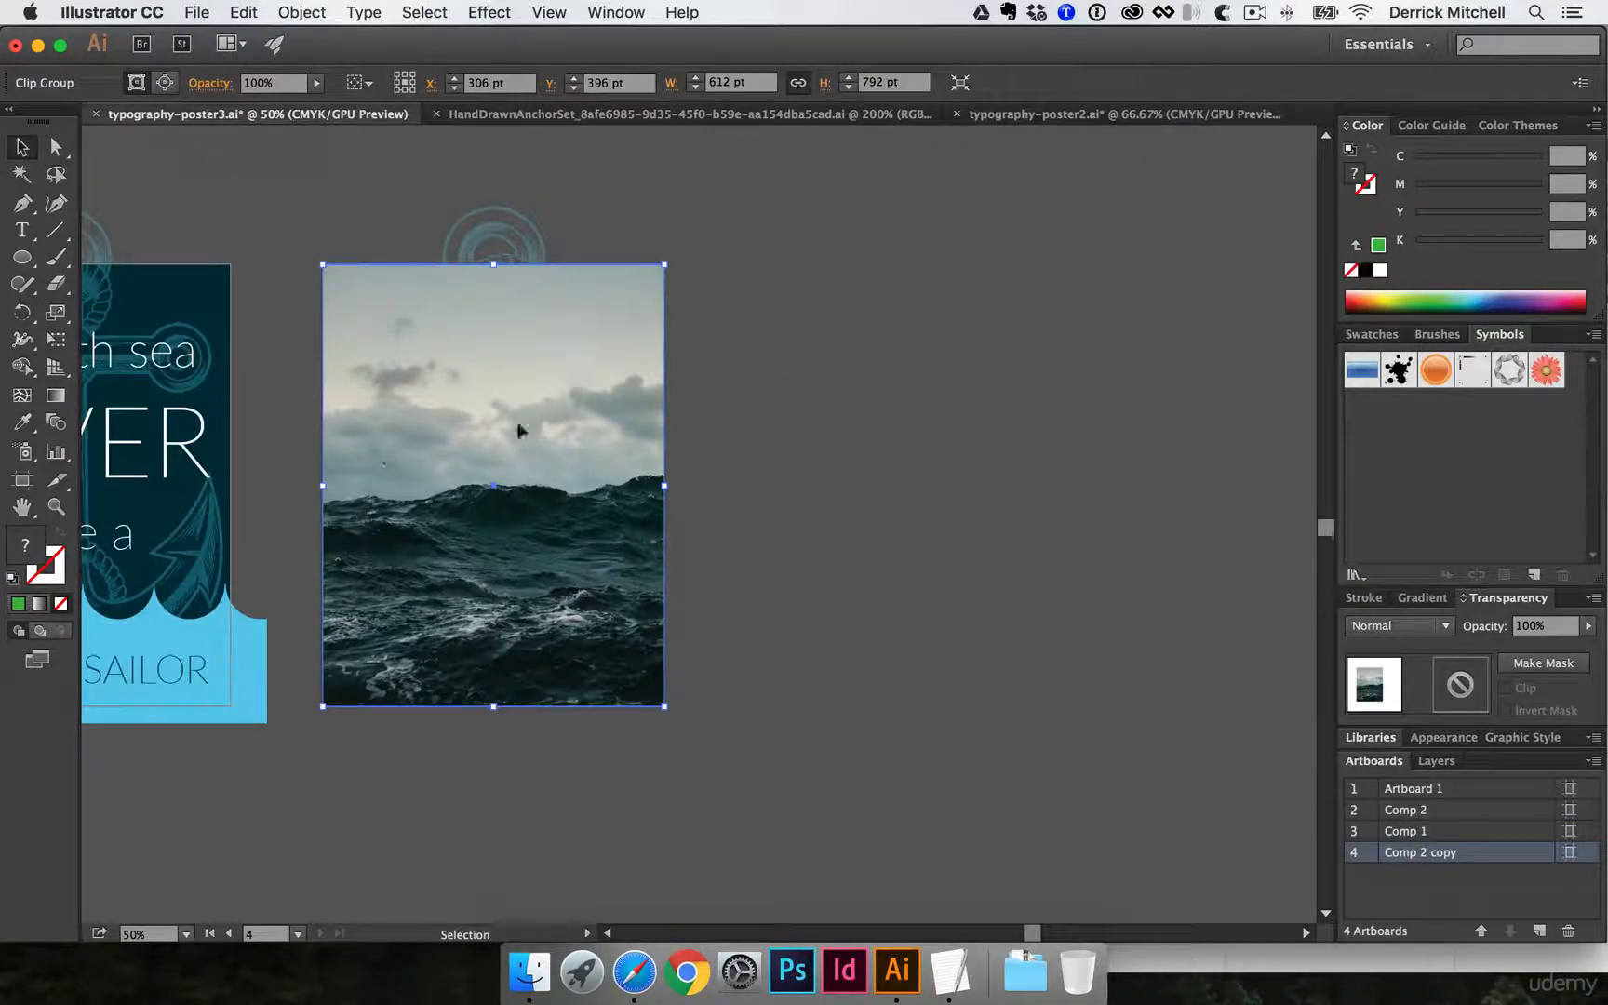
left_click(1030, 119)
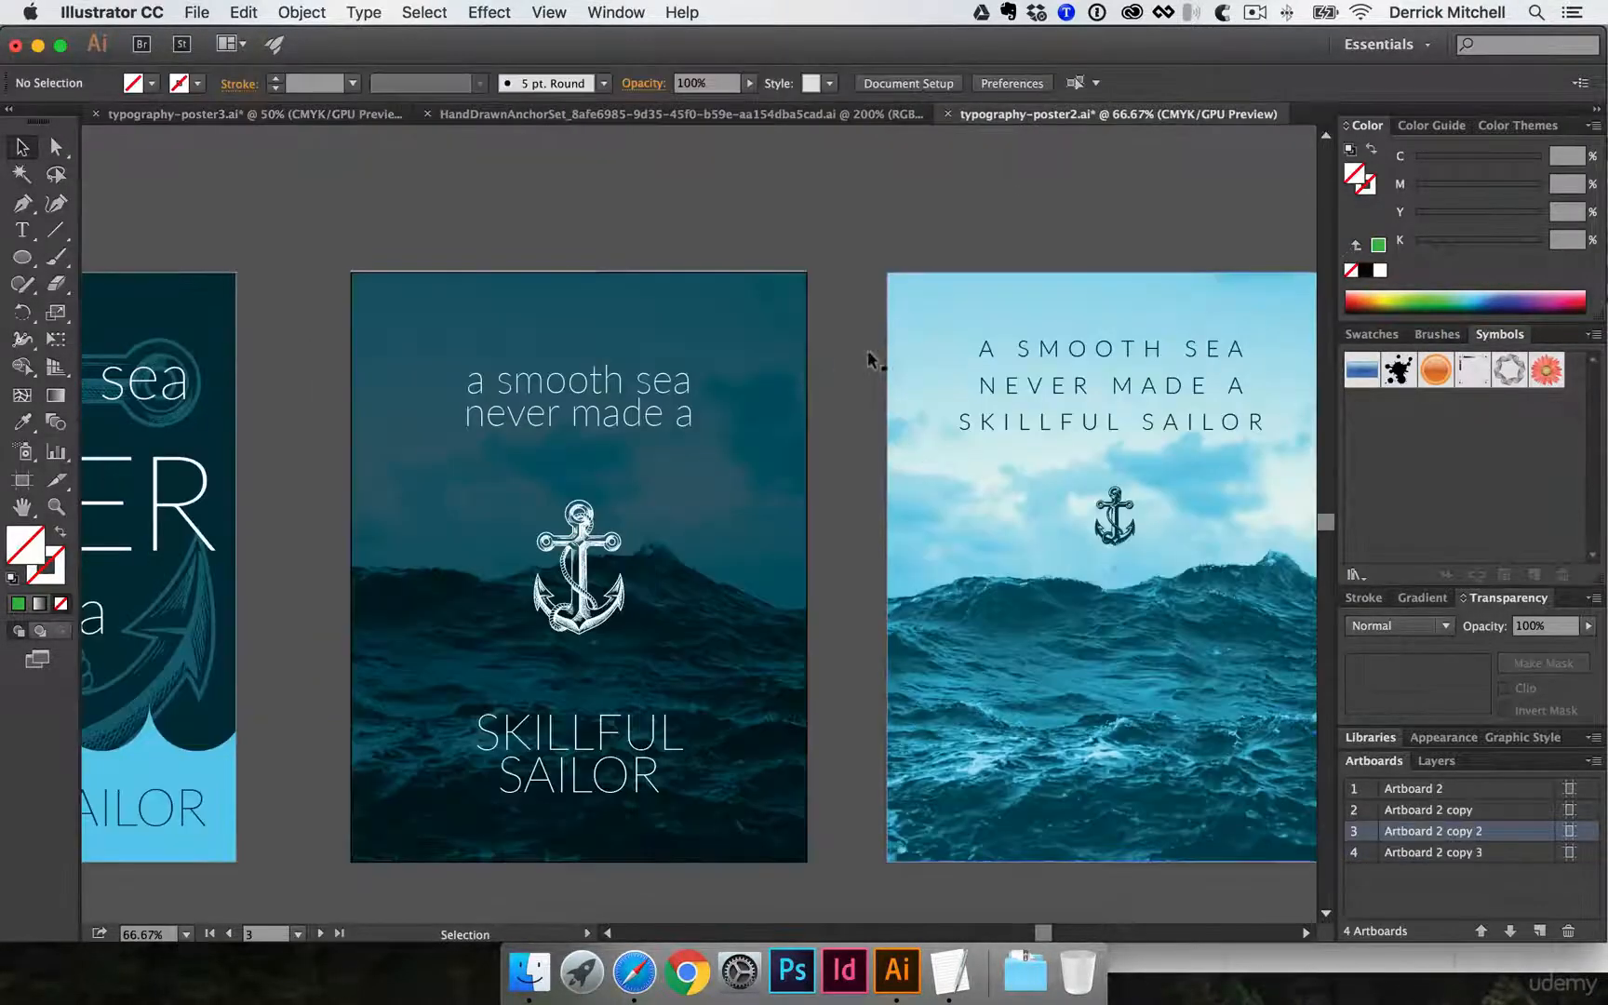
left_click(766, 315)
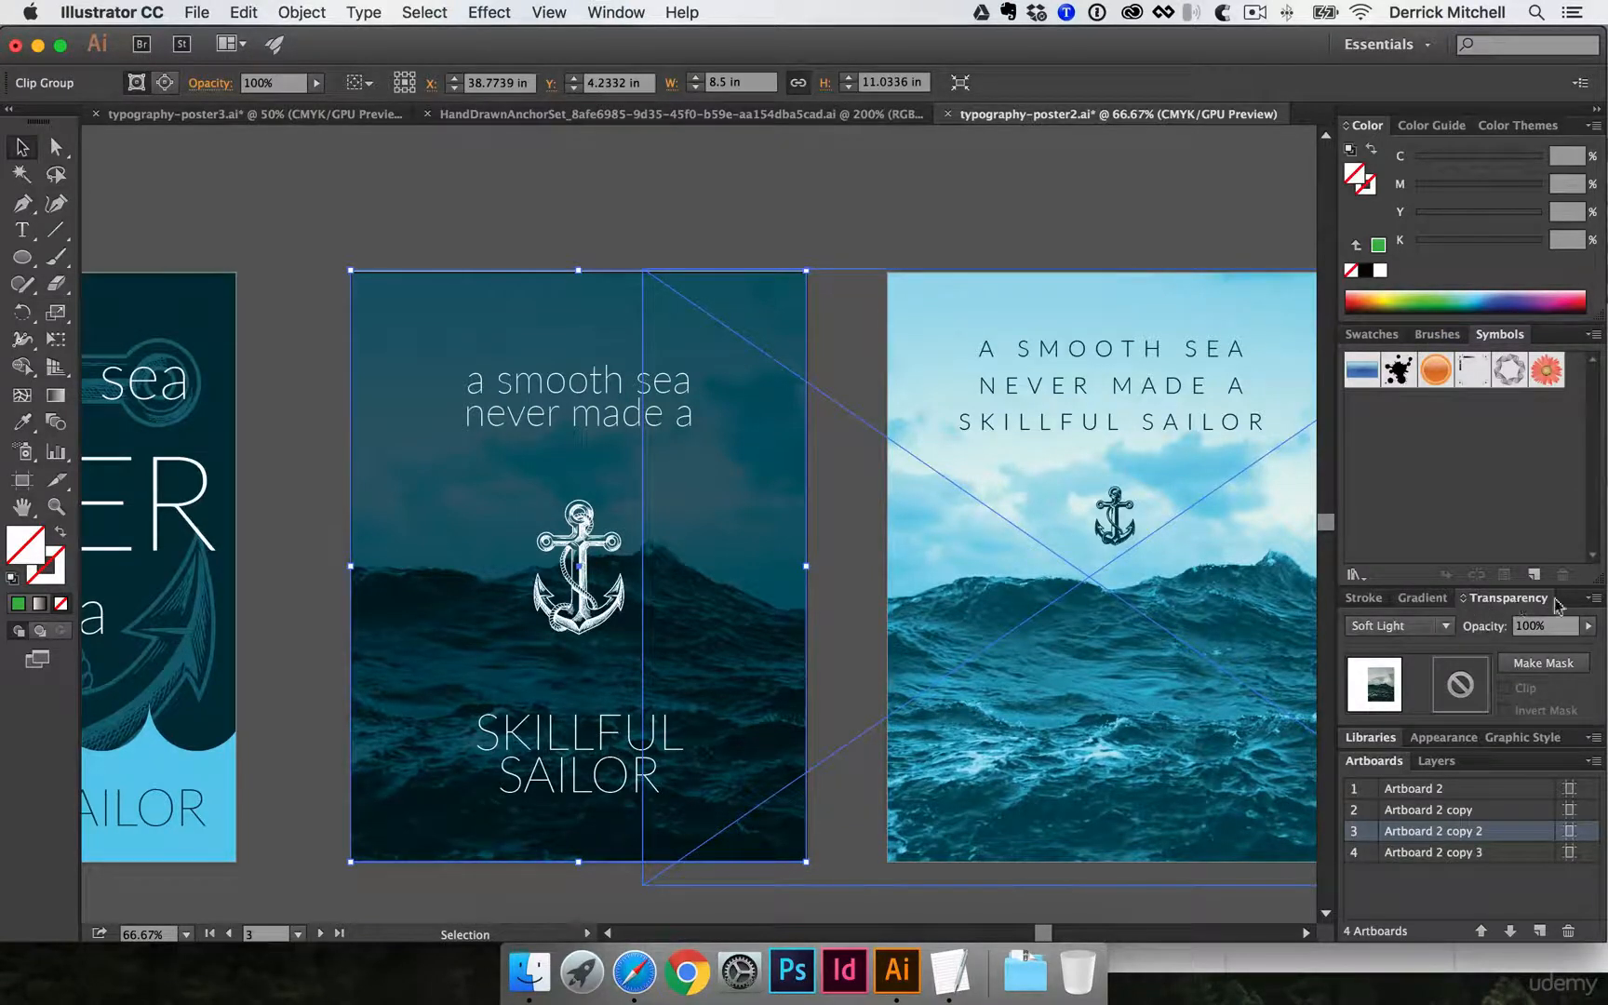
left_click(1452, 629)
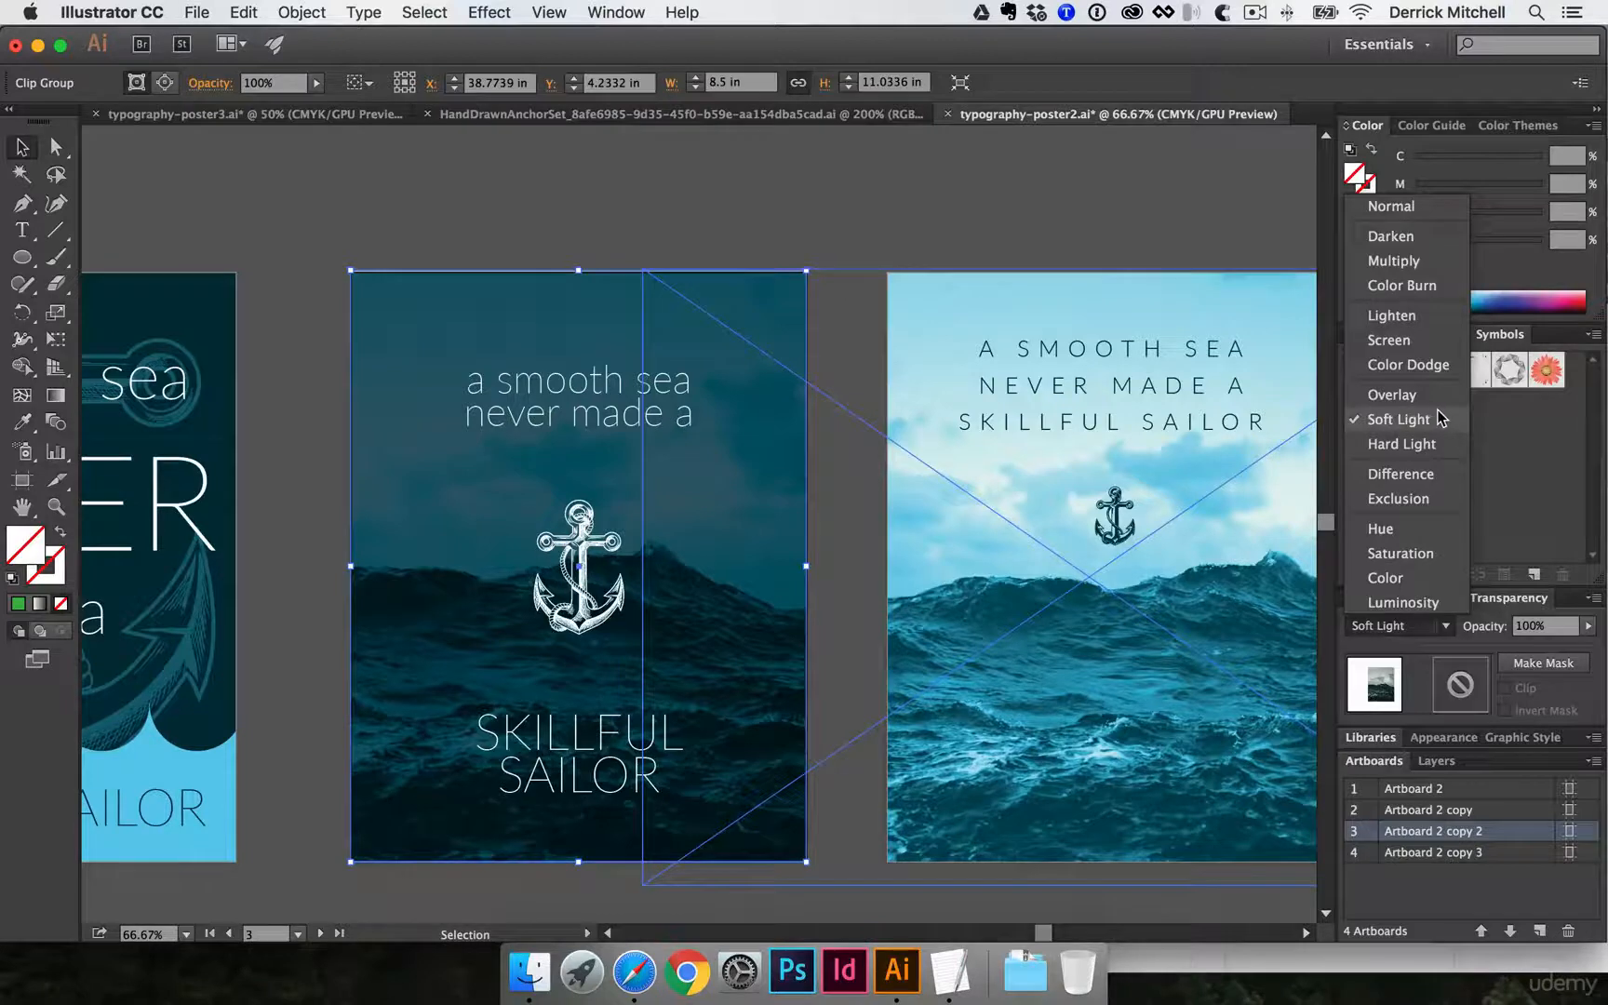
left_click(699, 206)
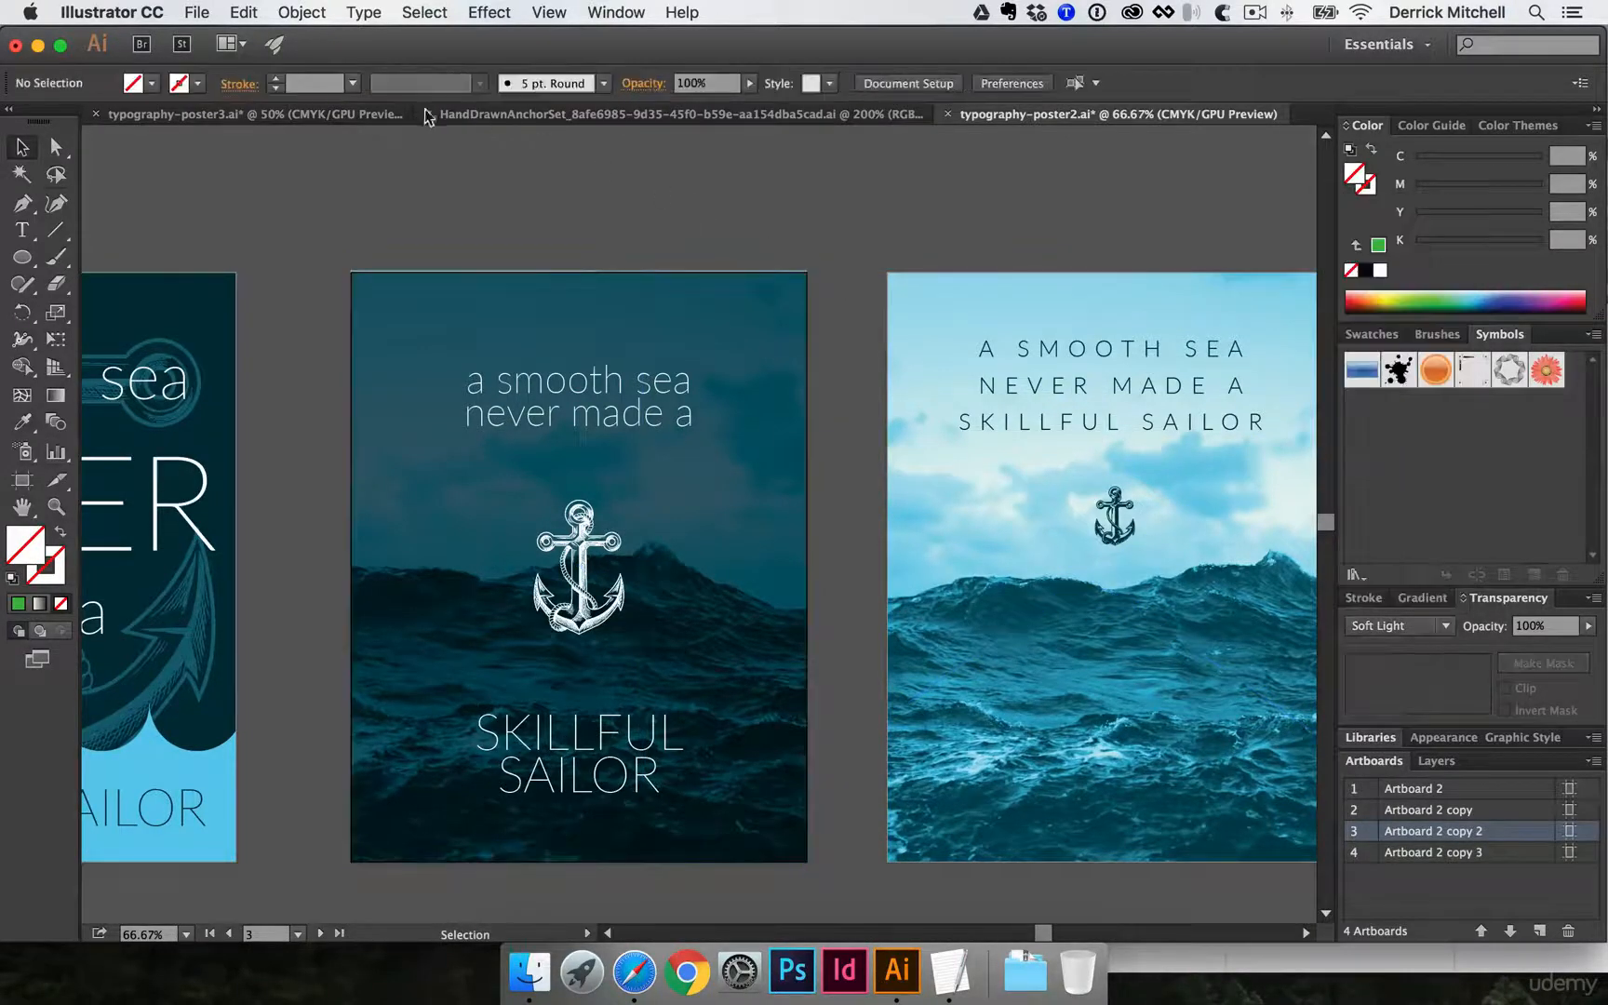
- Return to typography-poster3.ai and set the clipped sea photo's blending mode to Soft Light
left_click(392, 116)
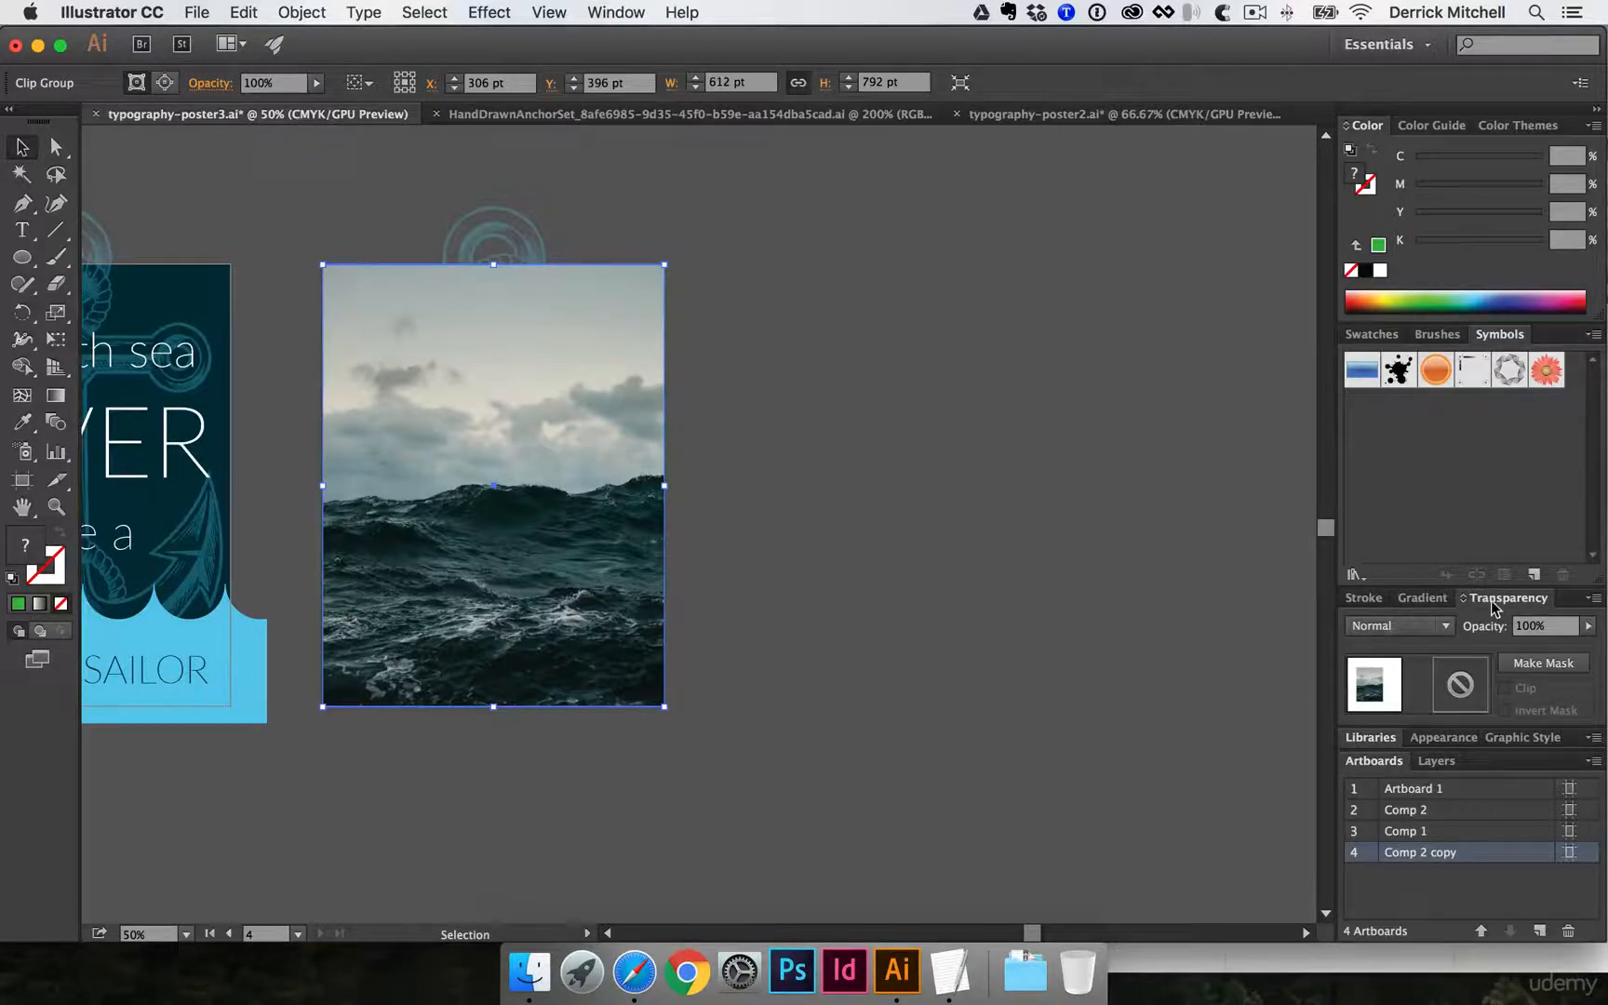
left_click(1426, 628)
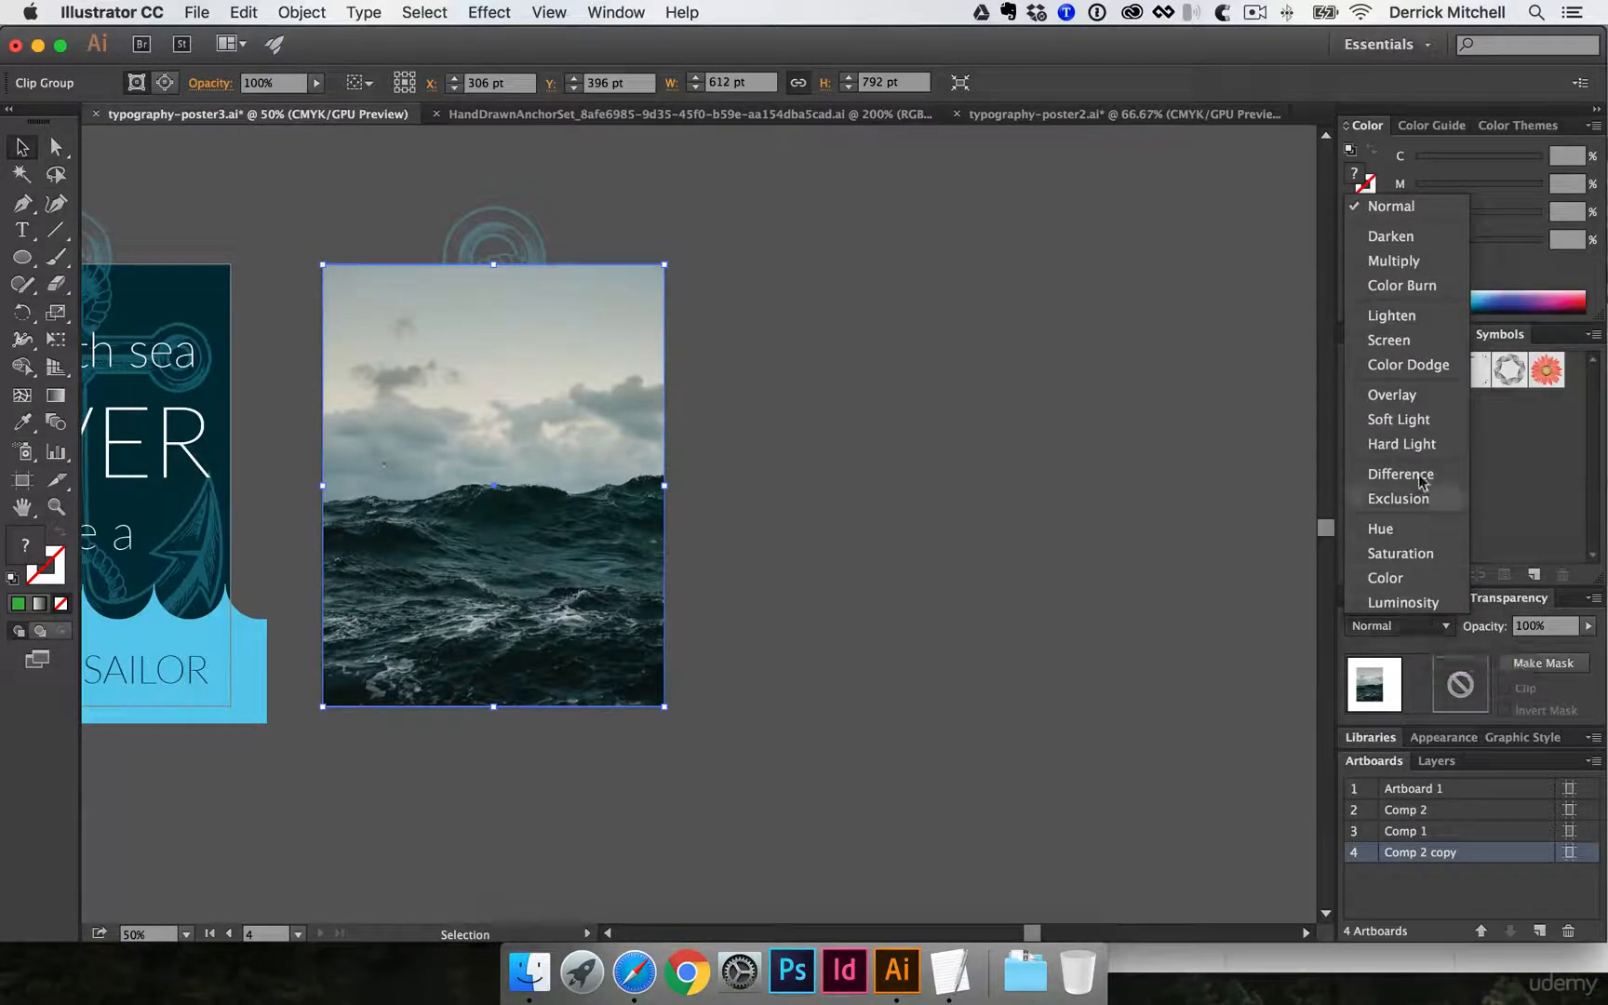
left_click(1424, 421)
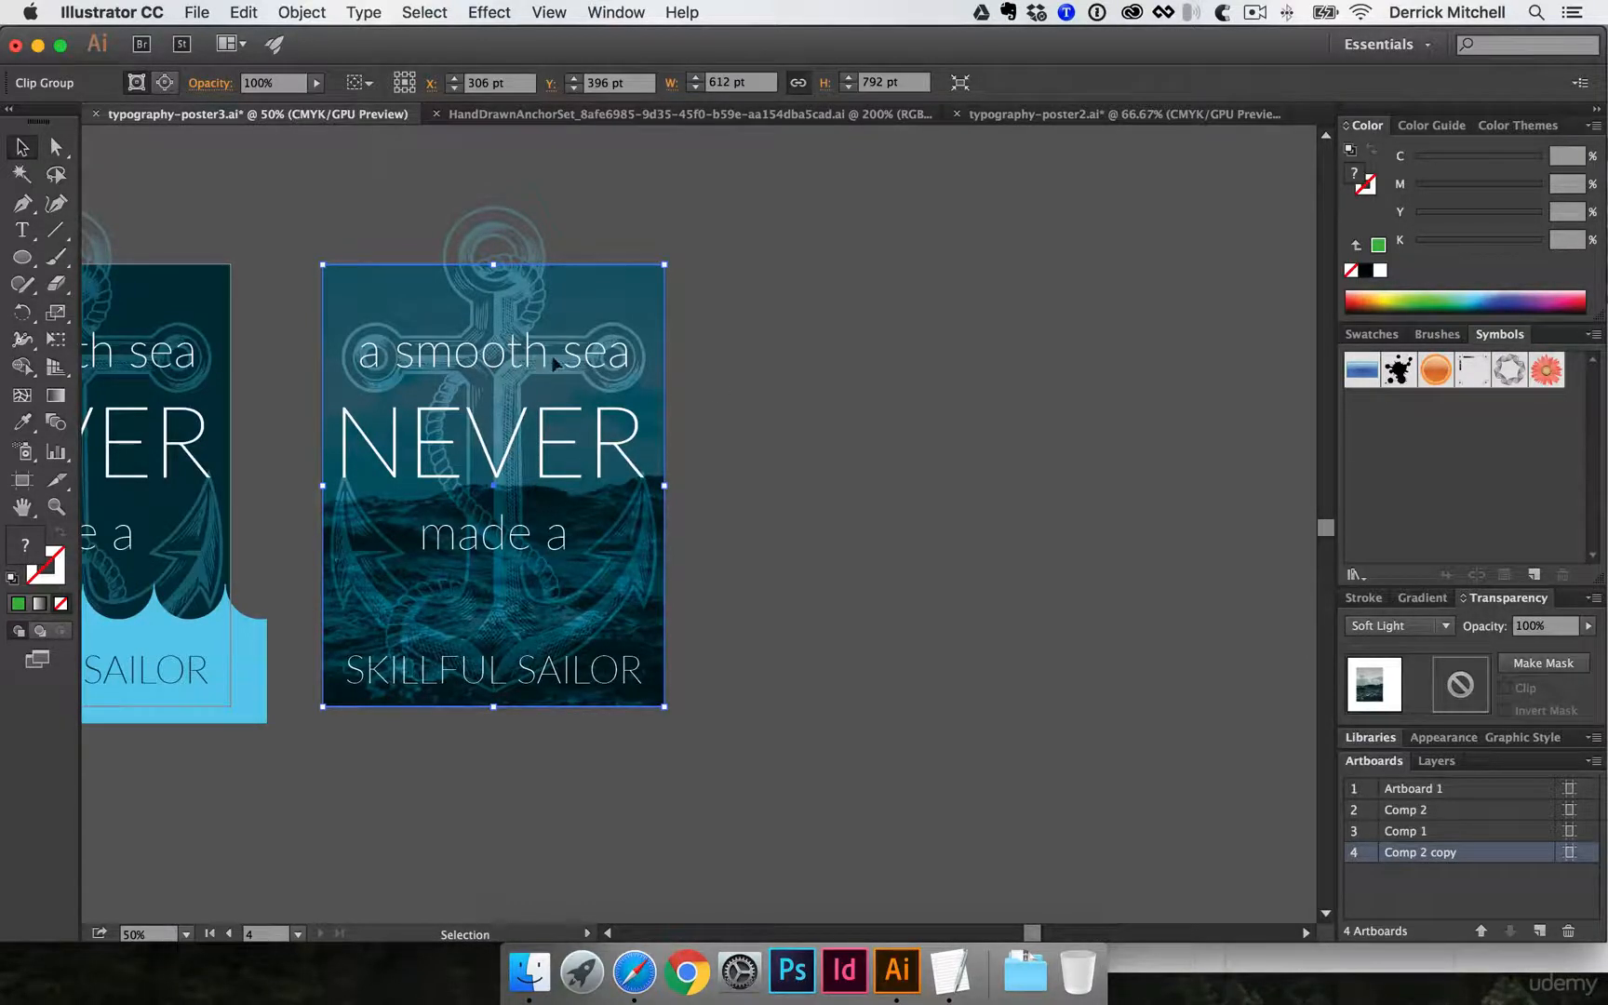
- Try the Exclusion blending mode on the clipped sea photo, and restore Soft Light
left_click(1438, 626)
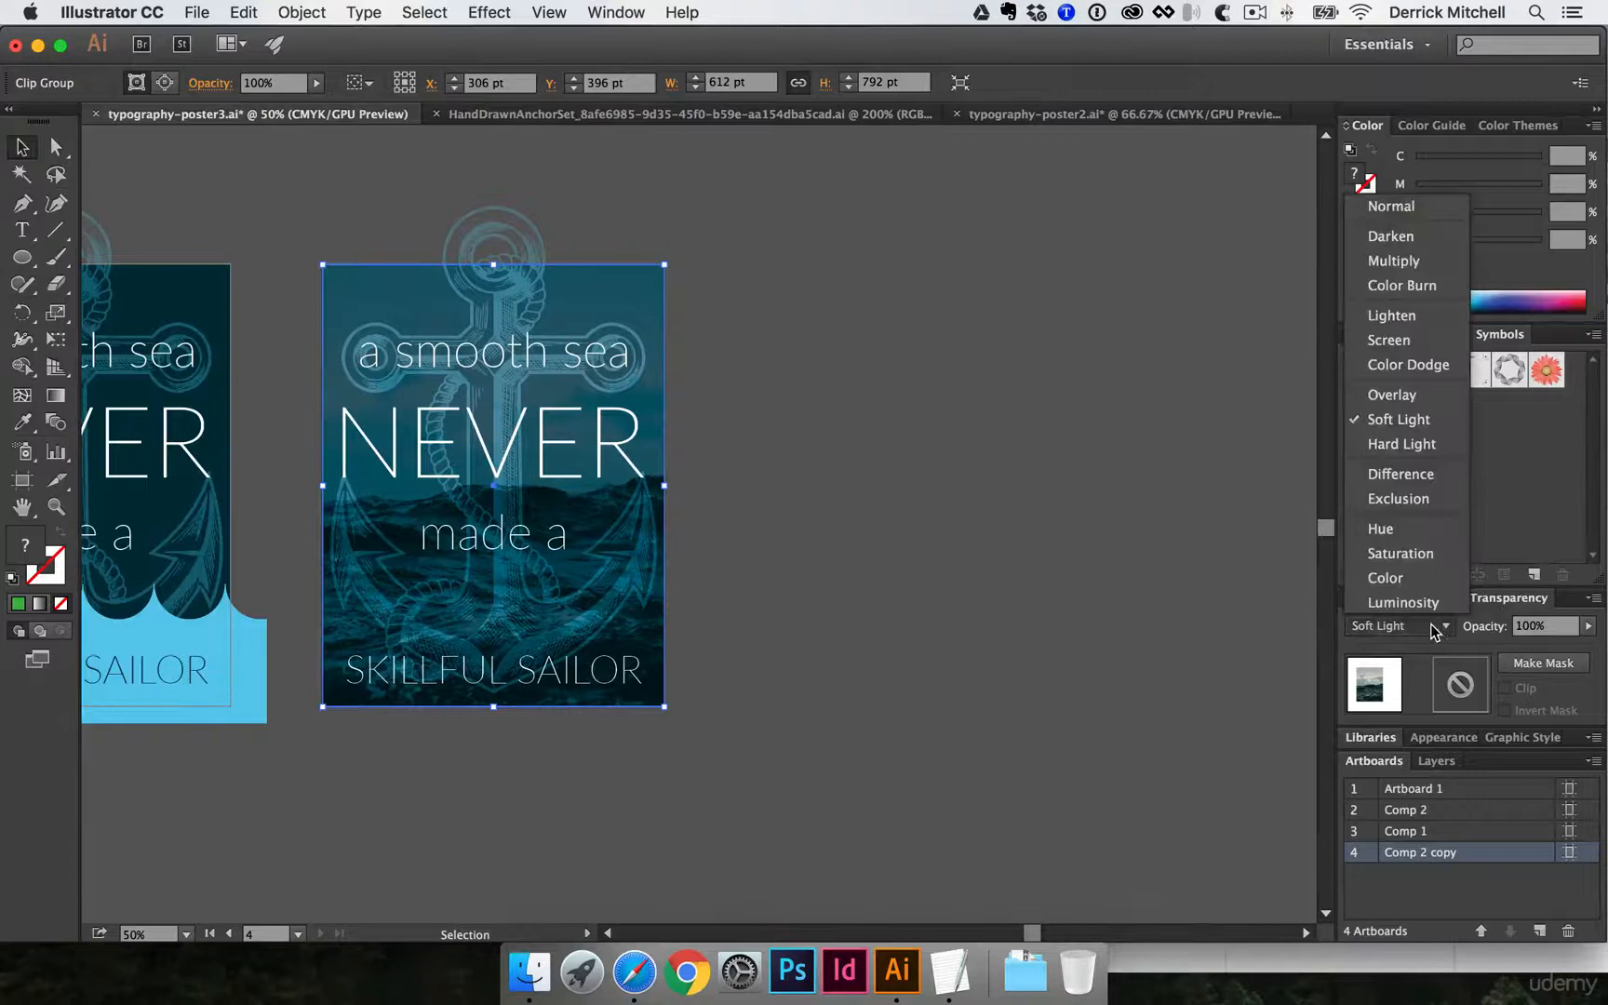
left_click(1420, 500)
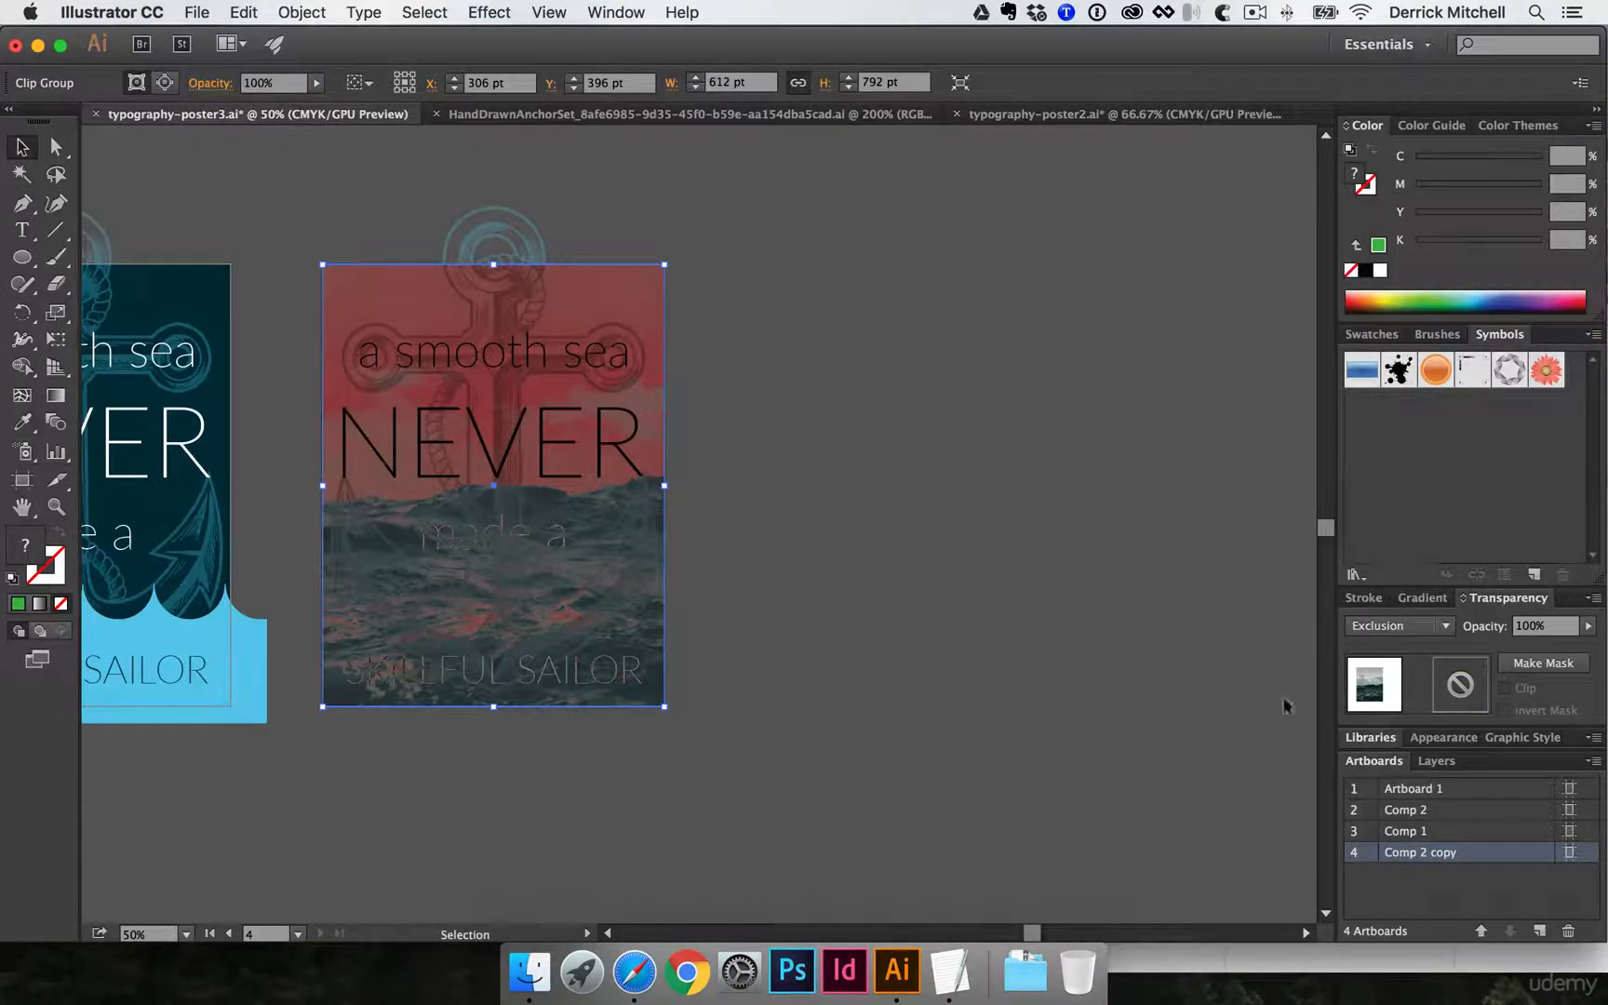
left_click(1390, 629)
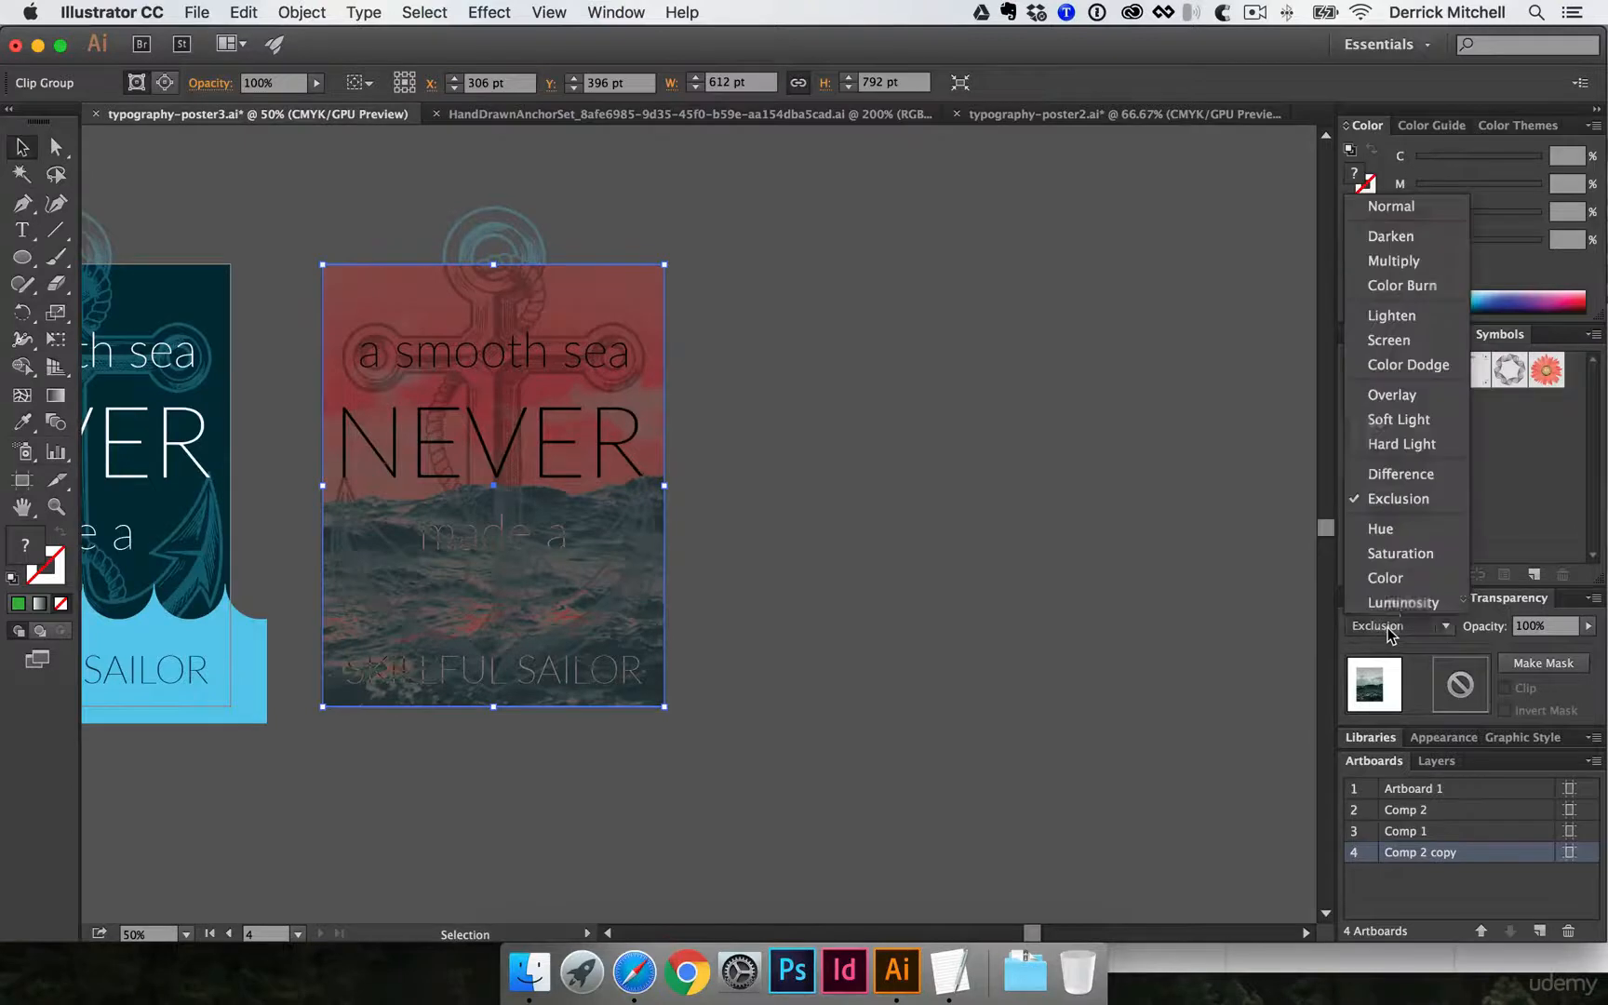
left_click(1410, 421)
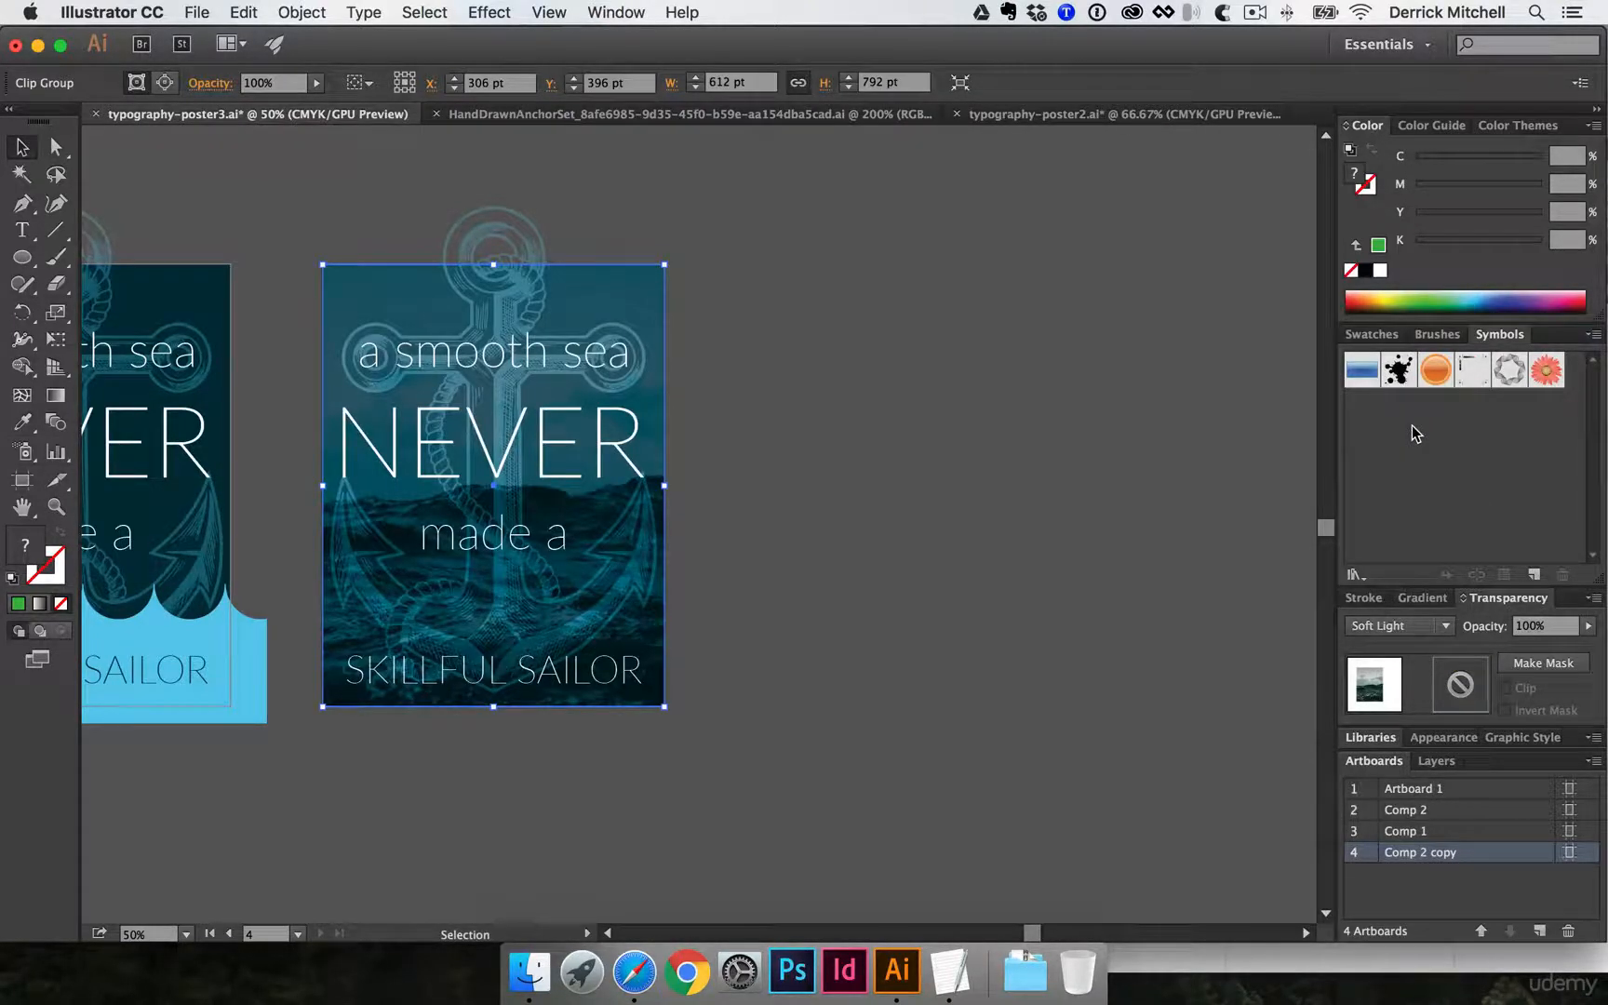
- Compare the result with the dark sea poster in typography-poster2.ai and return to typography-poster3.ai
left_click(1205, 113)
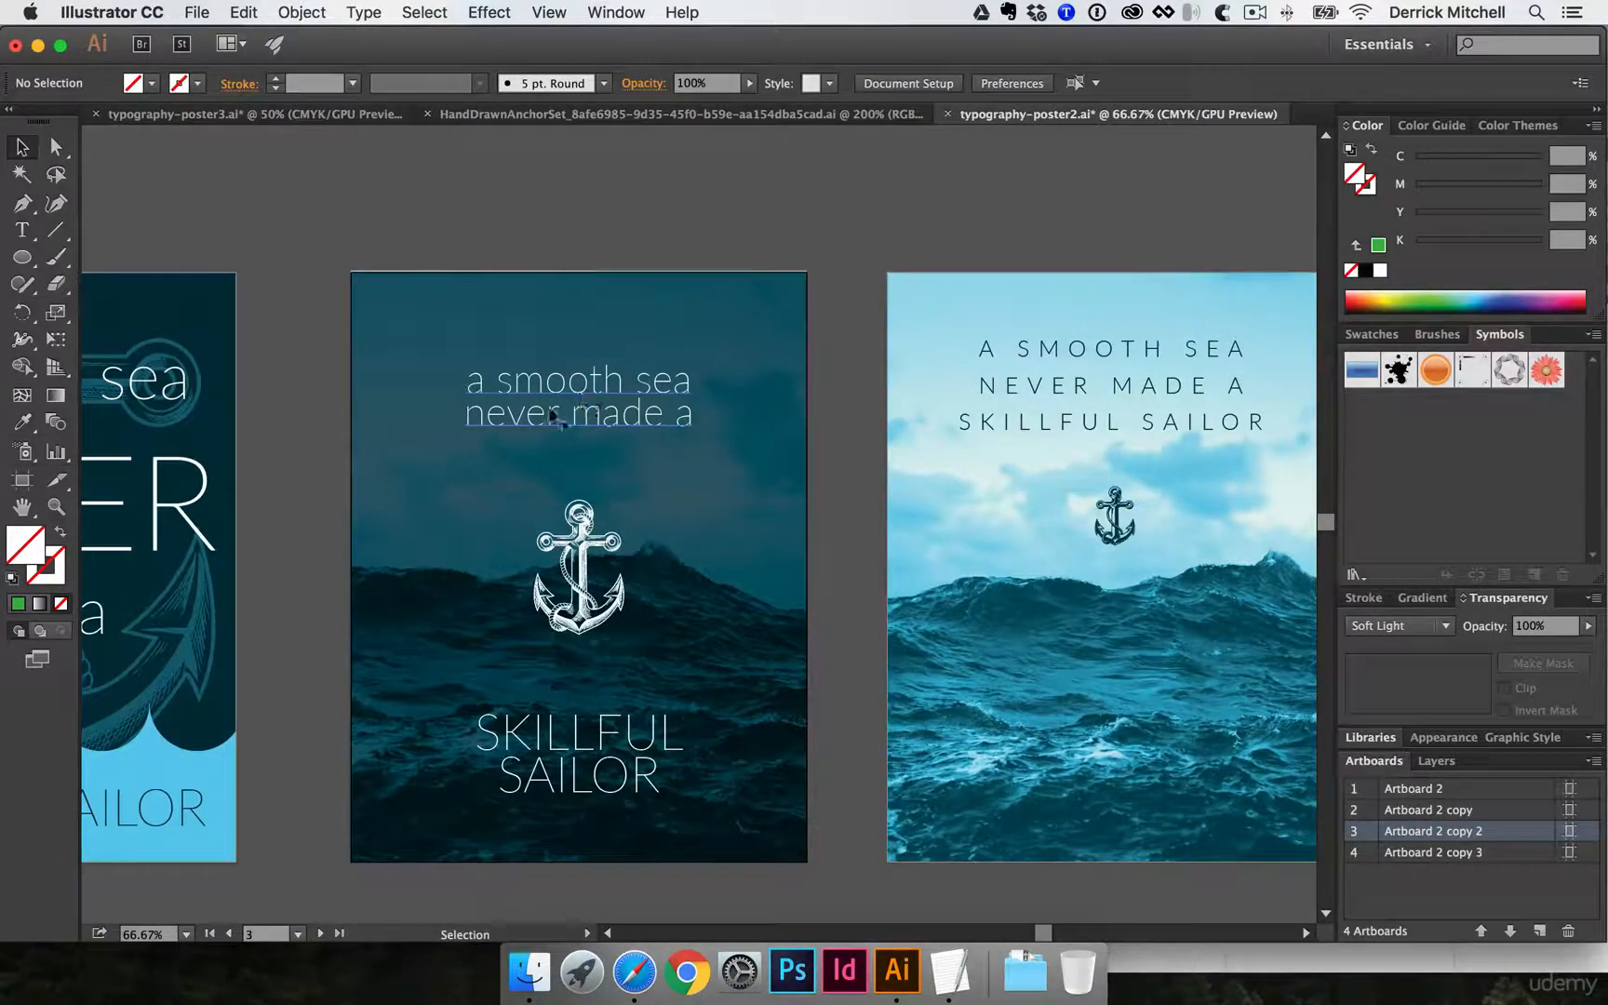
left_click(614, 415)
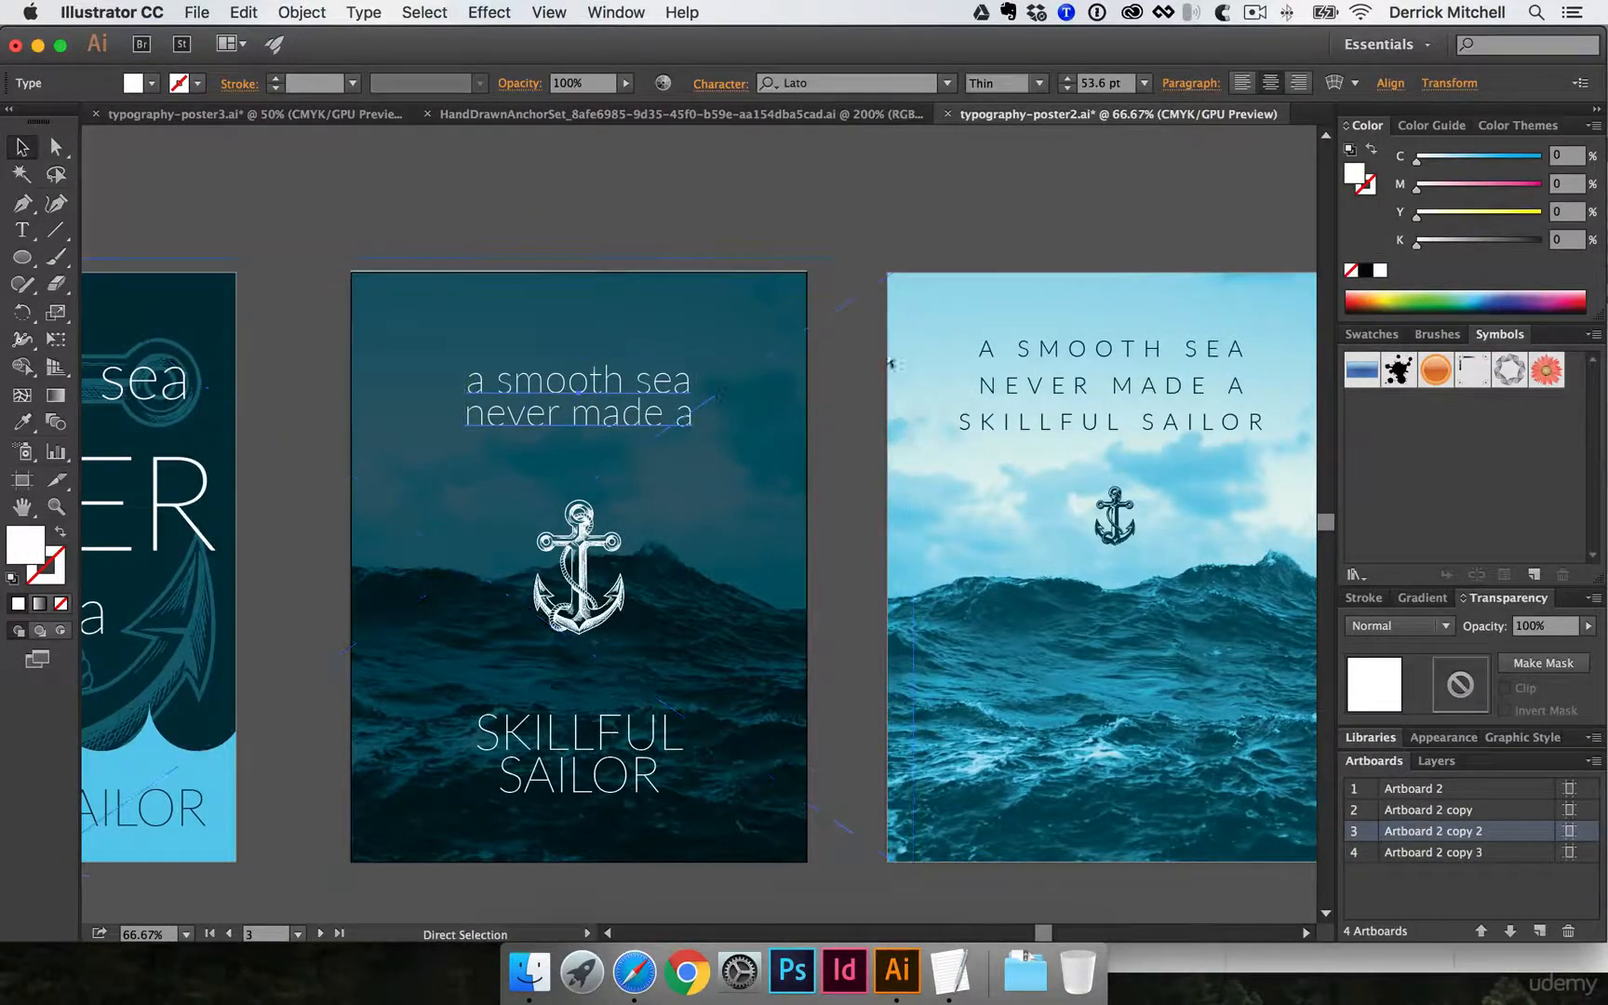
left_click(352, 115)
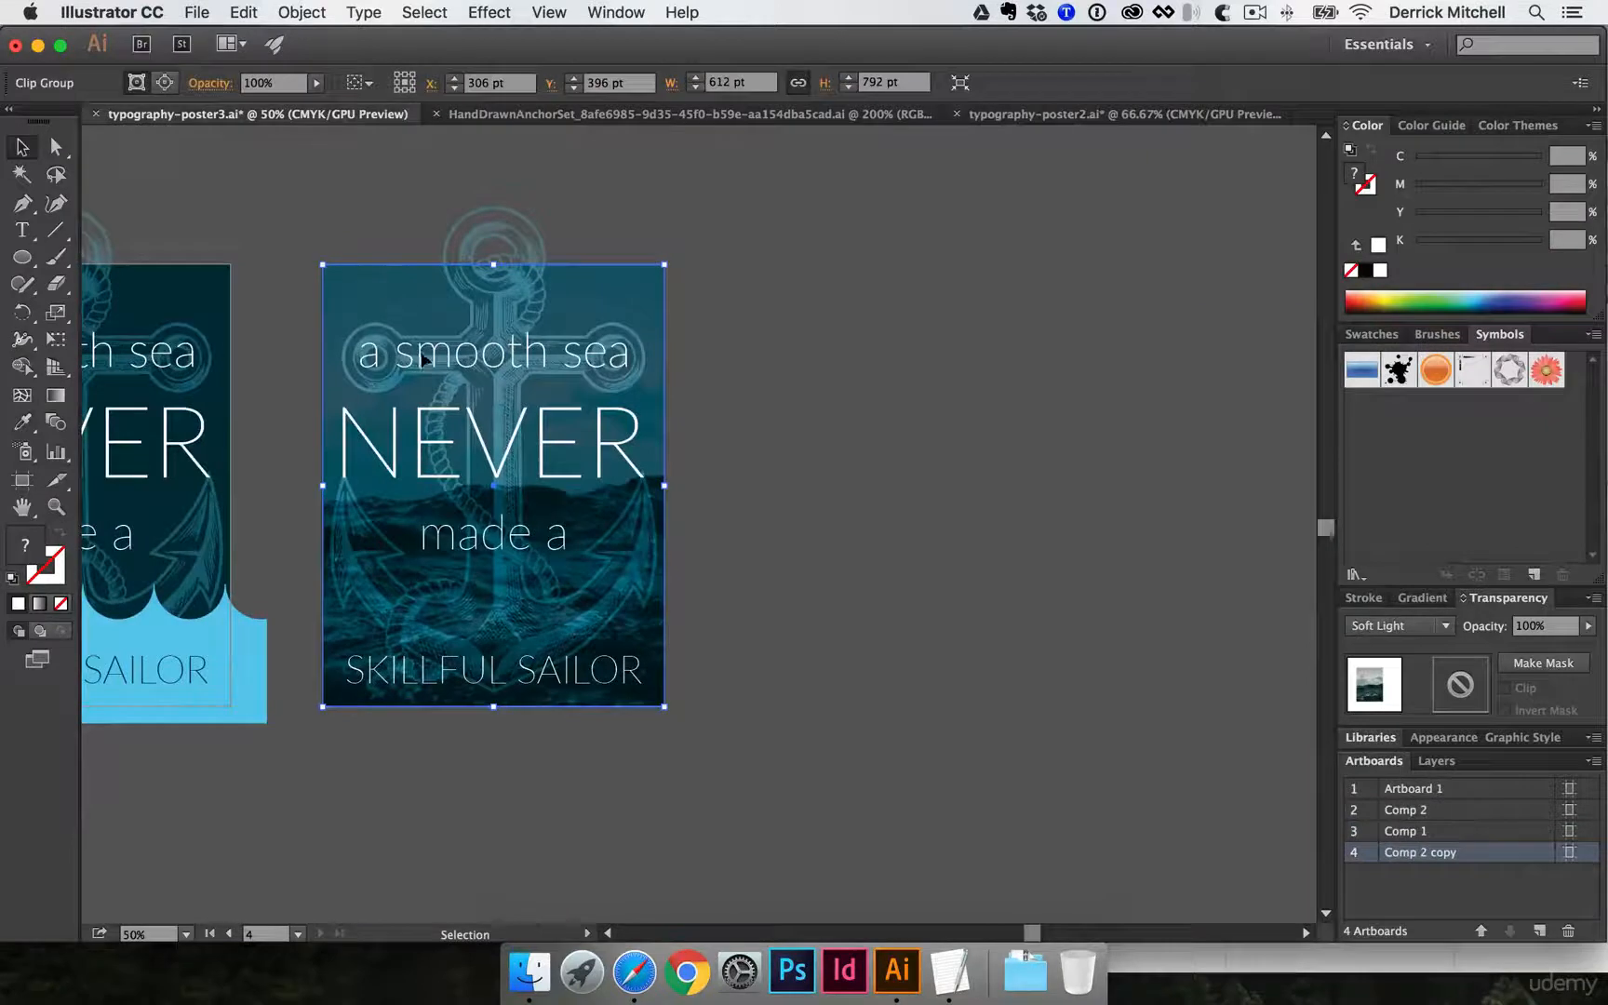
- Try sending the Soft Light sea photo behind the dark background rectangle, and undo the reordering
left_click(742, 340)
left_click(616, 288)
key("super+shift+[")
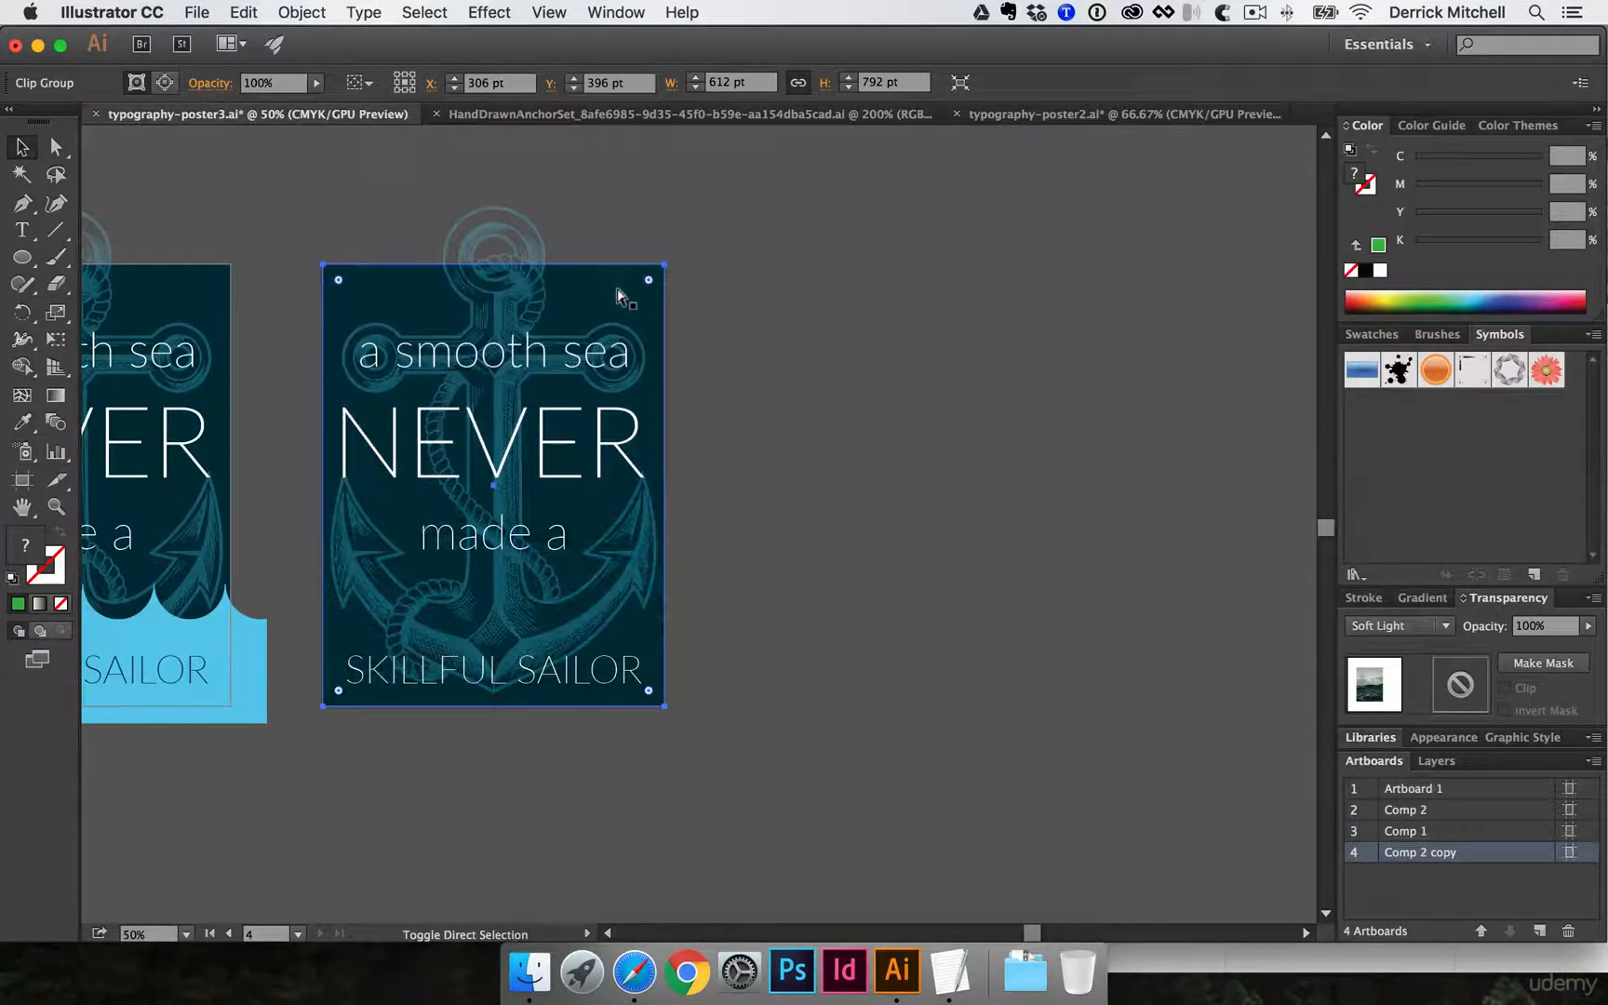
left_click(744, 223)
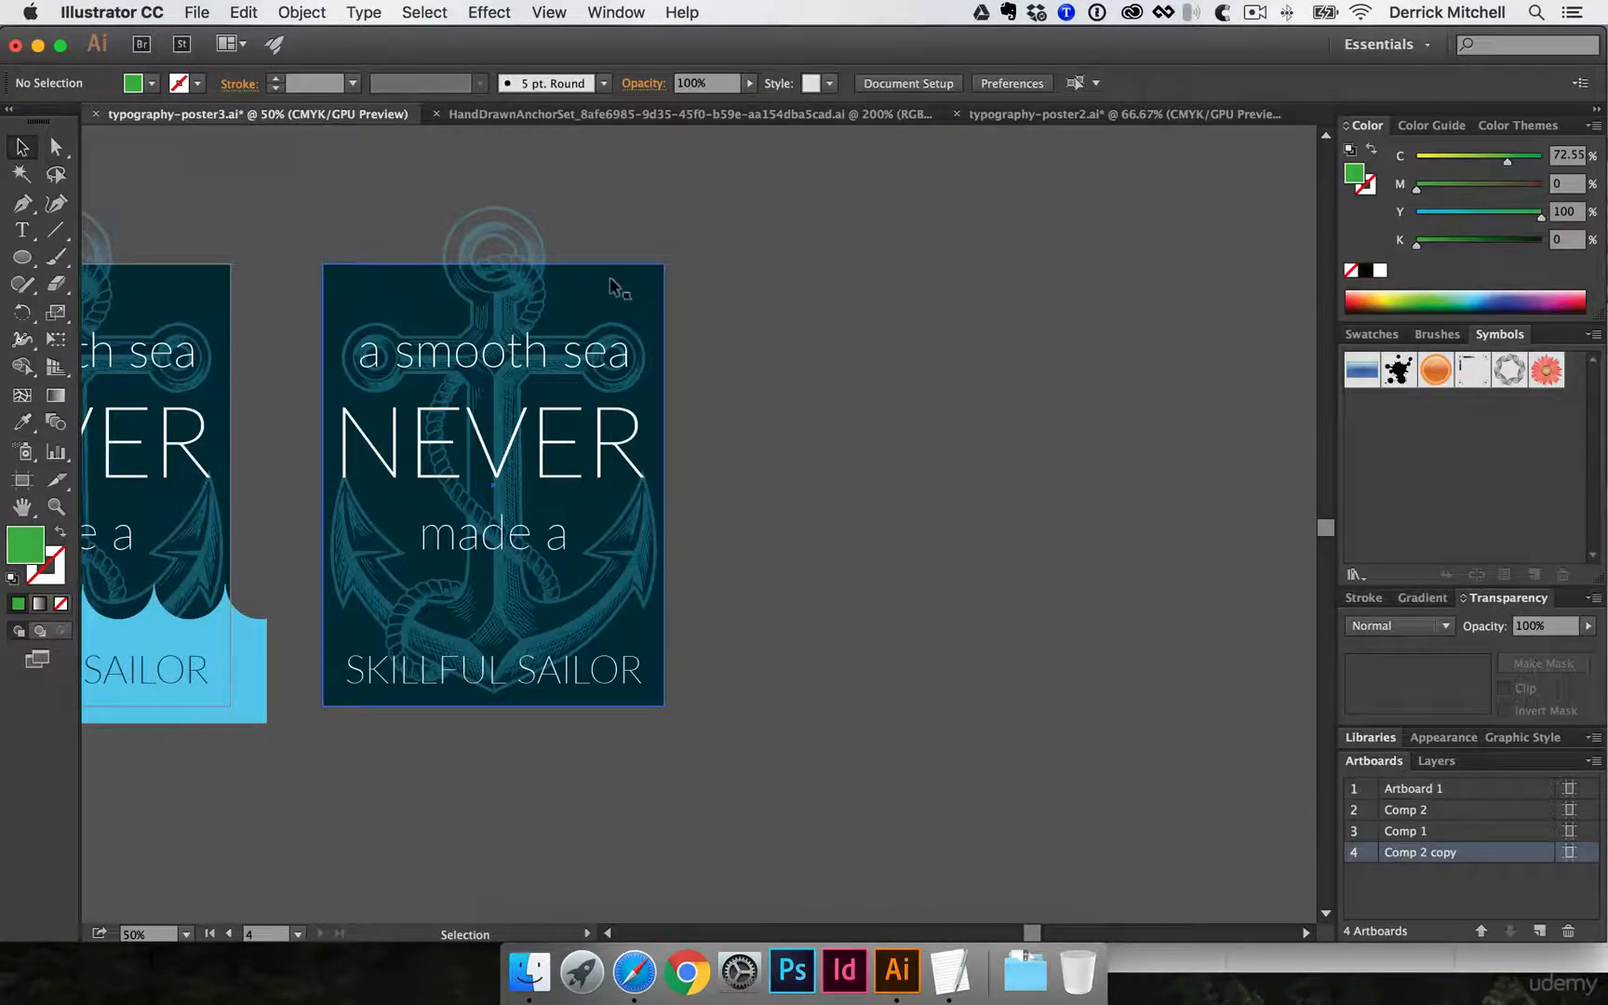
left_click(618, 291)
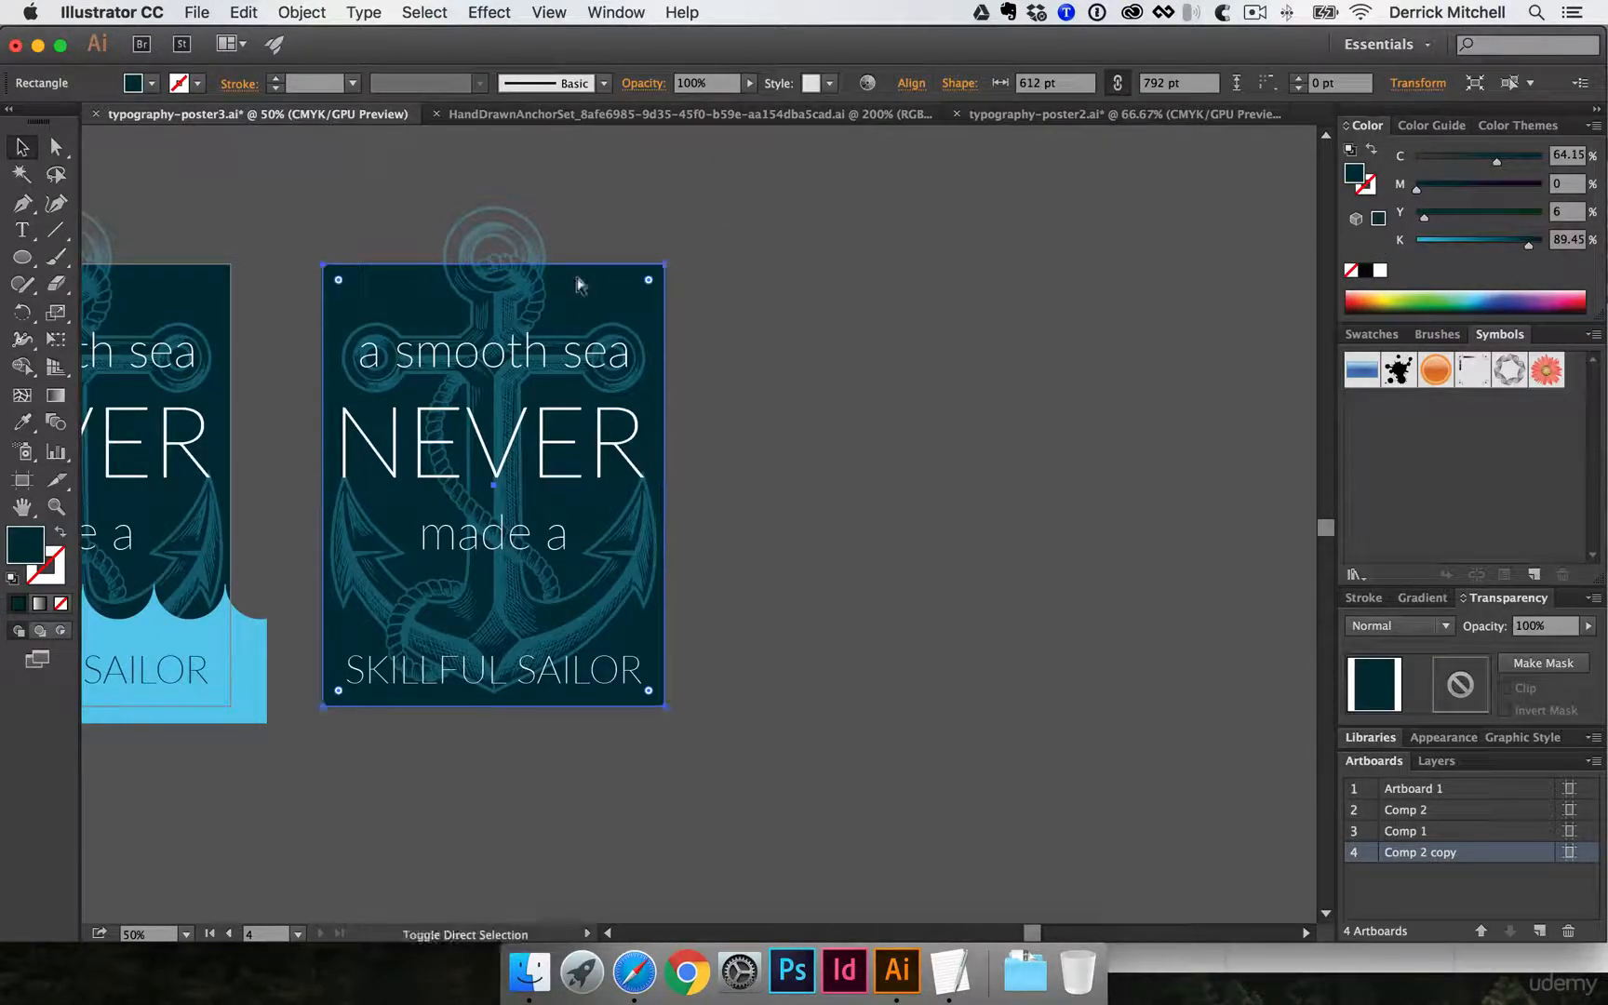
key("super+z")
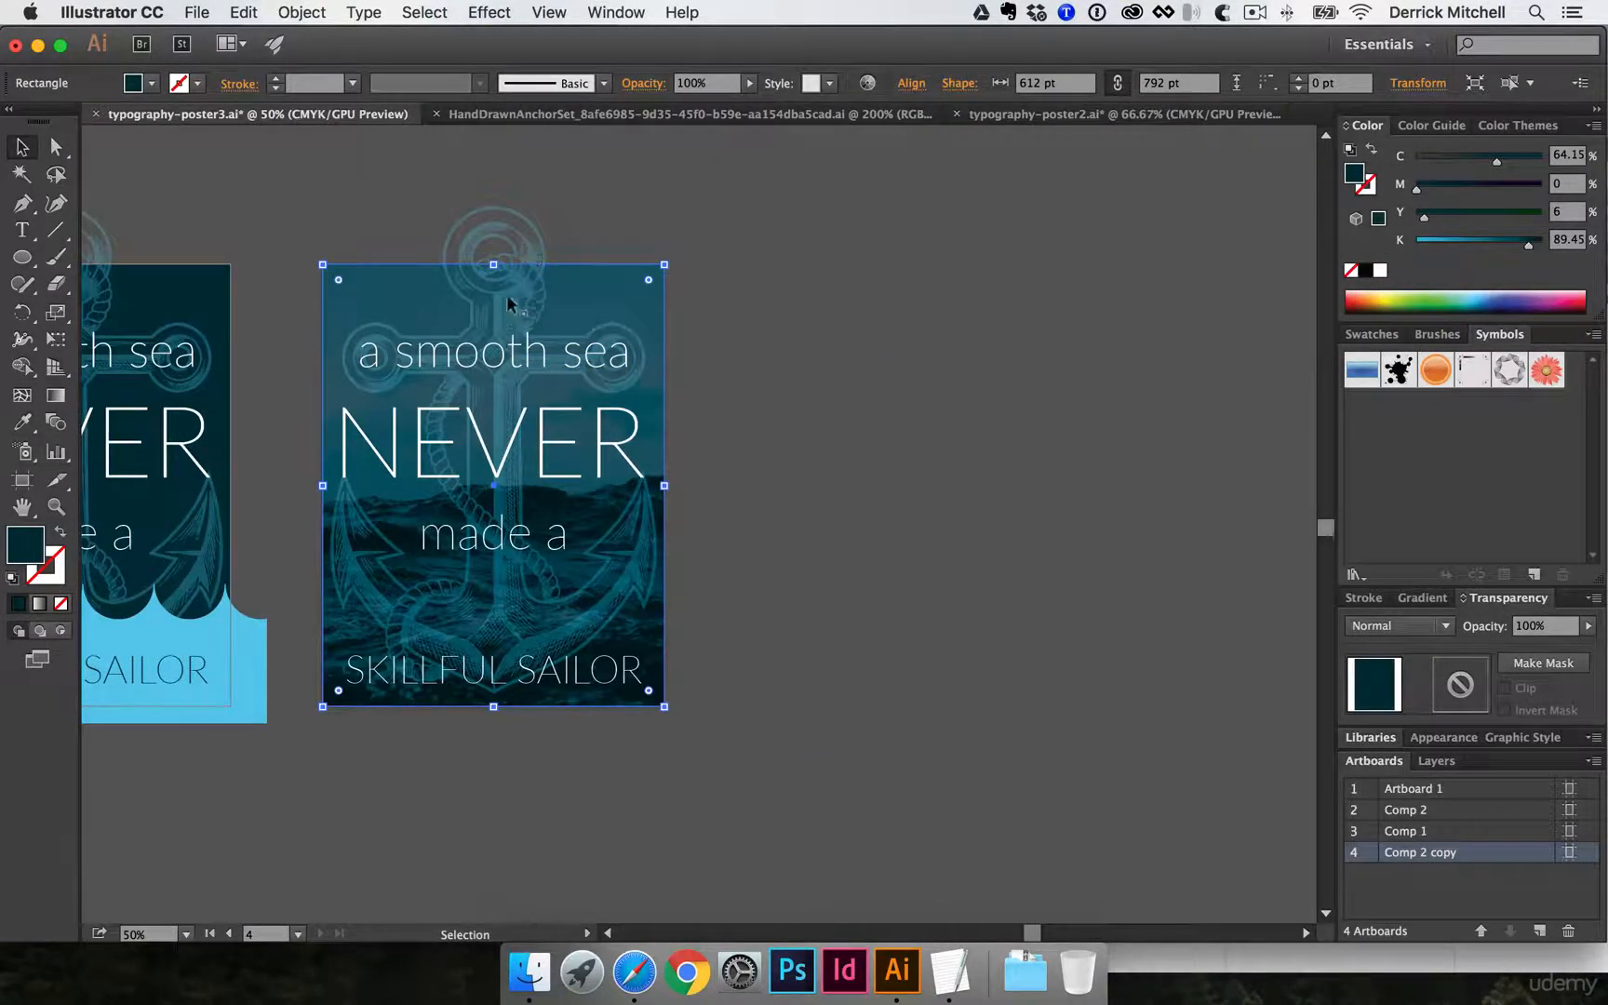
- Delete the four text lines "a smooth sea", "NEVER", "made a" and "SKILLFUL SAILOR" from the Comp 2 copy poster
left_click(489, 358)
key("Delete")
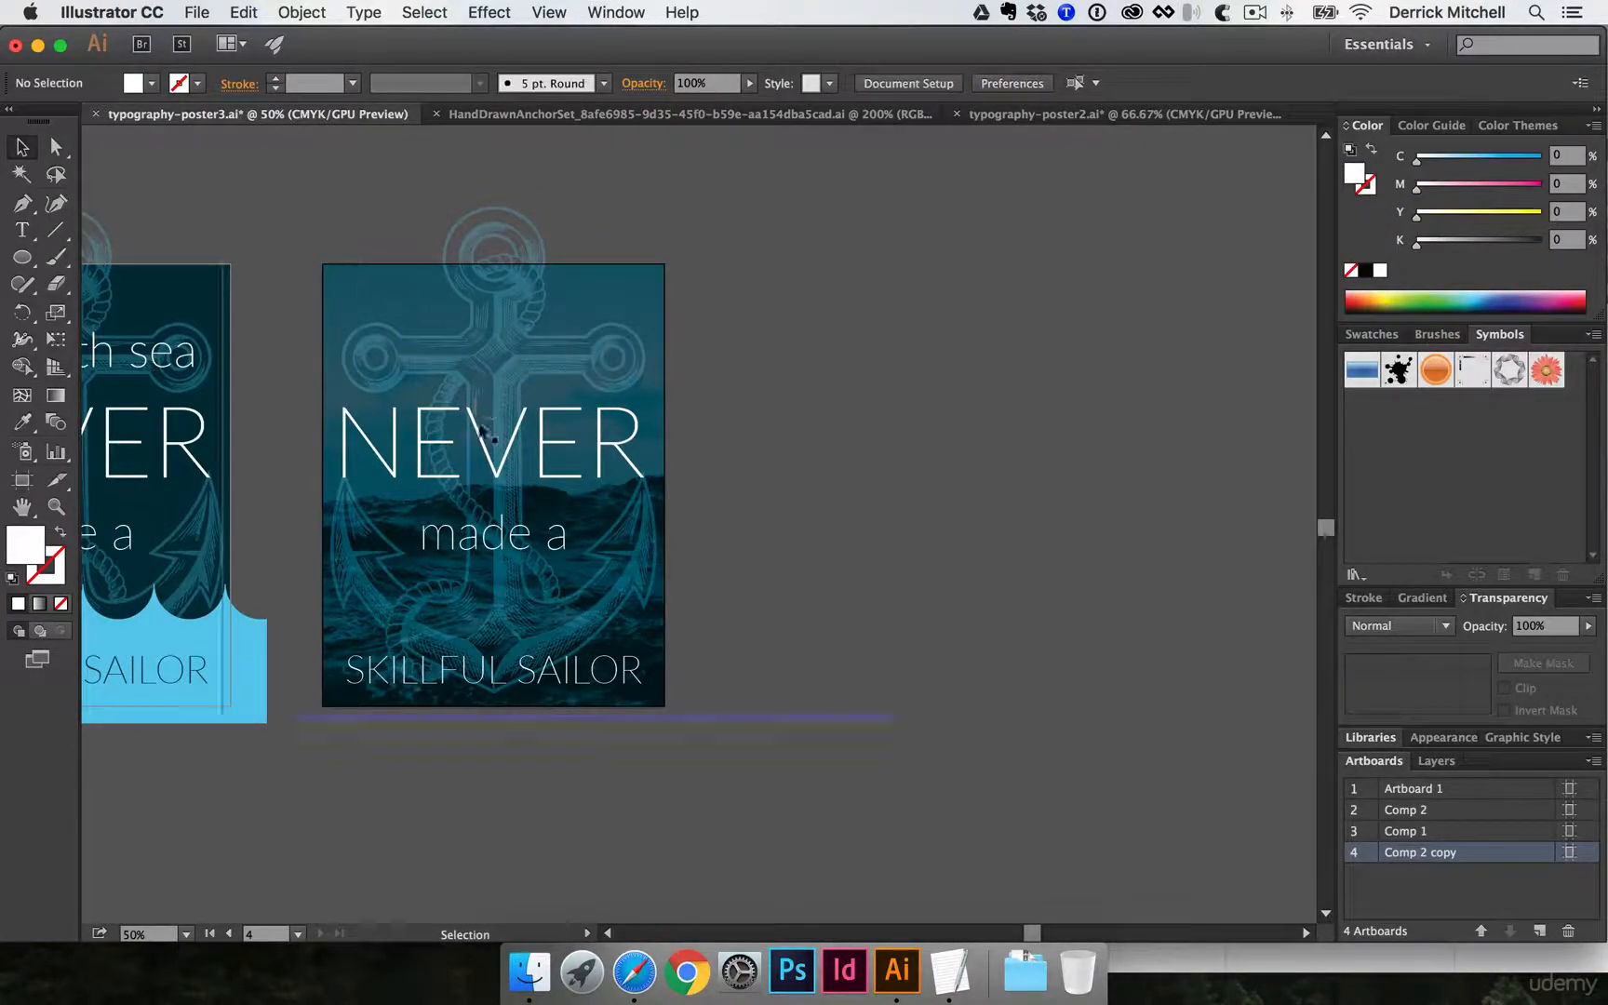
left_click(526, 470)
key("Delete")
left_click(489, 538)
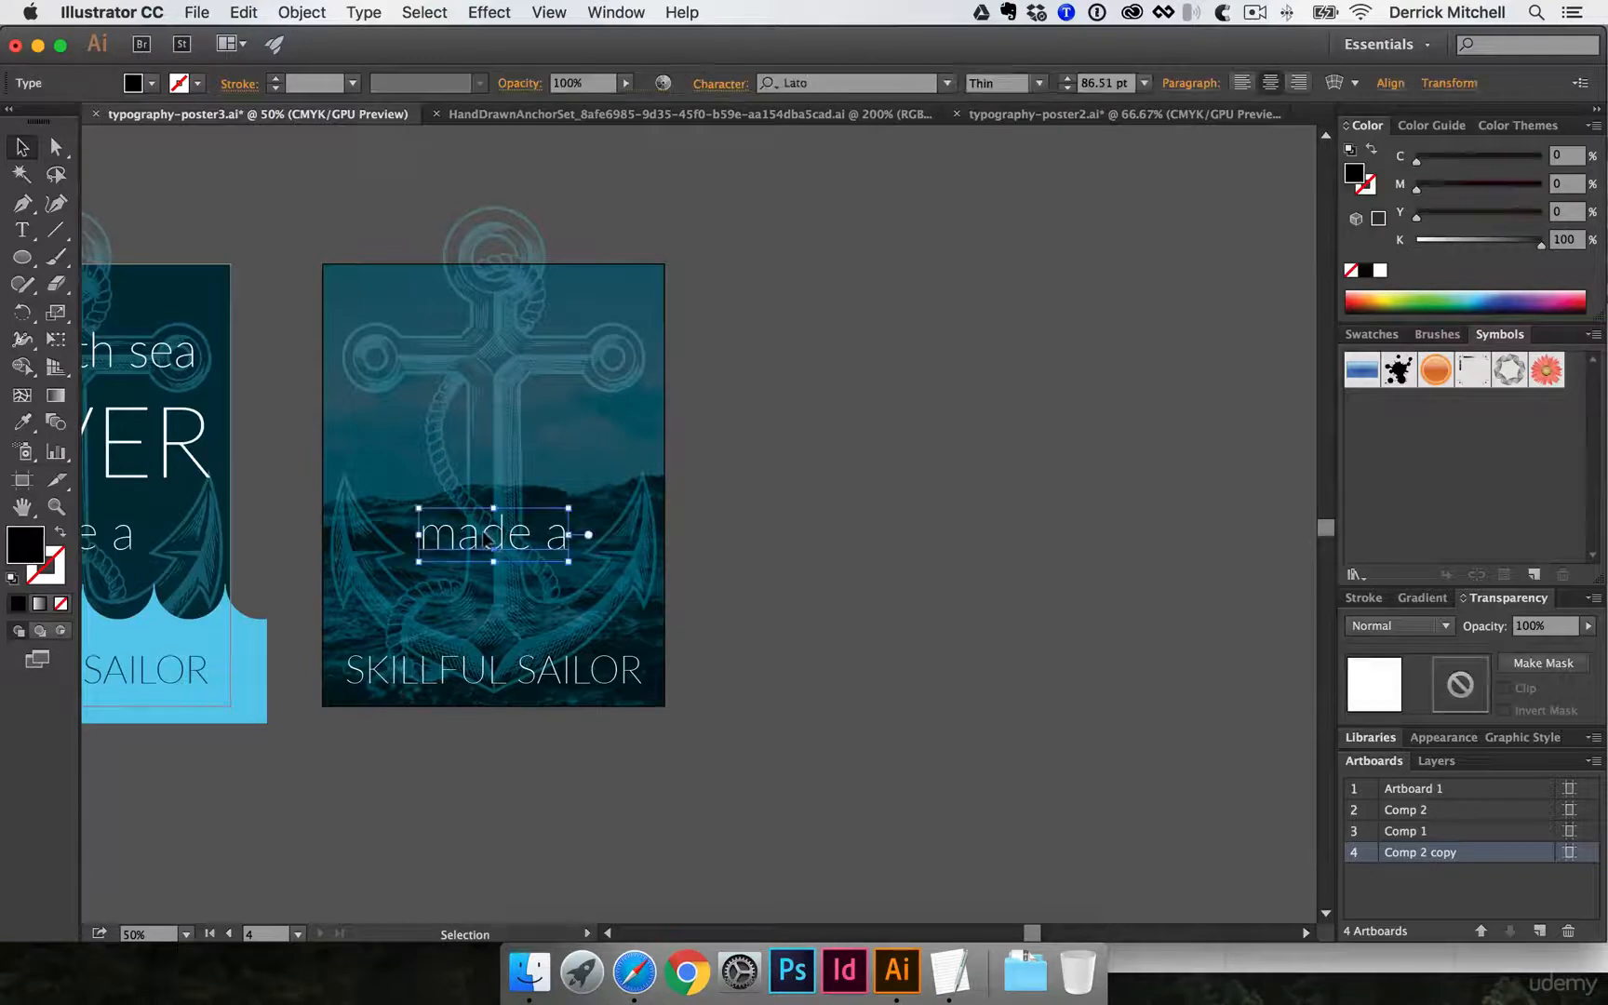
key("Delete")
left_click(487, 670)
key("Delete")
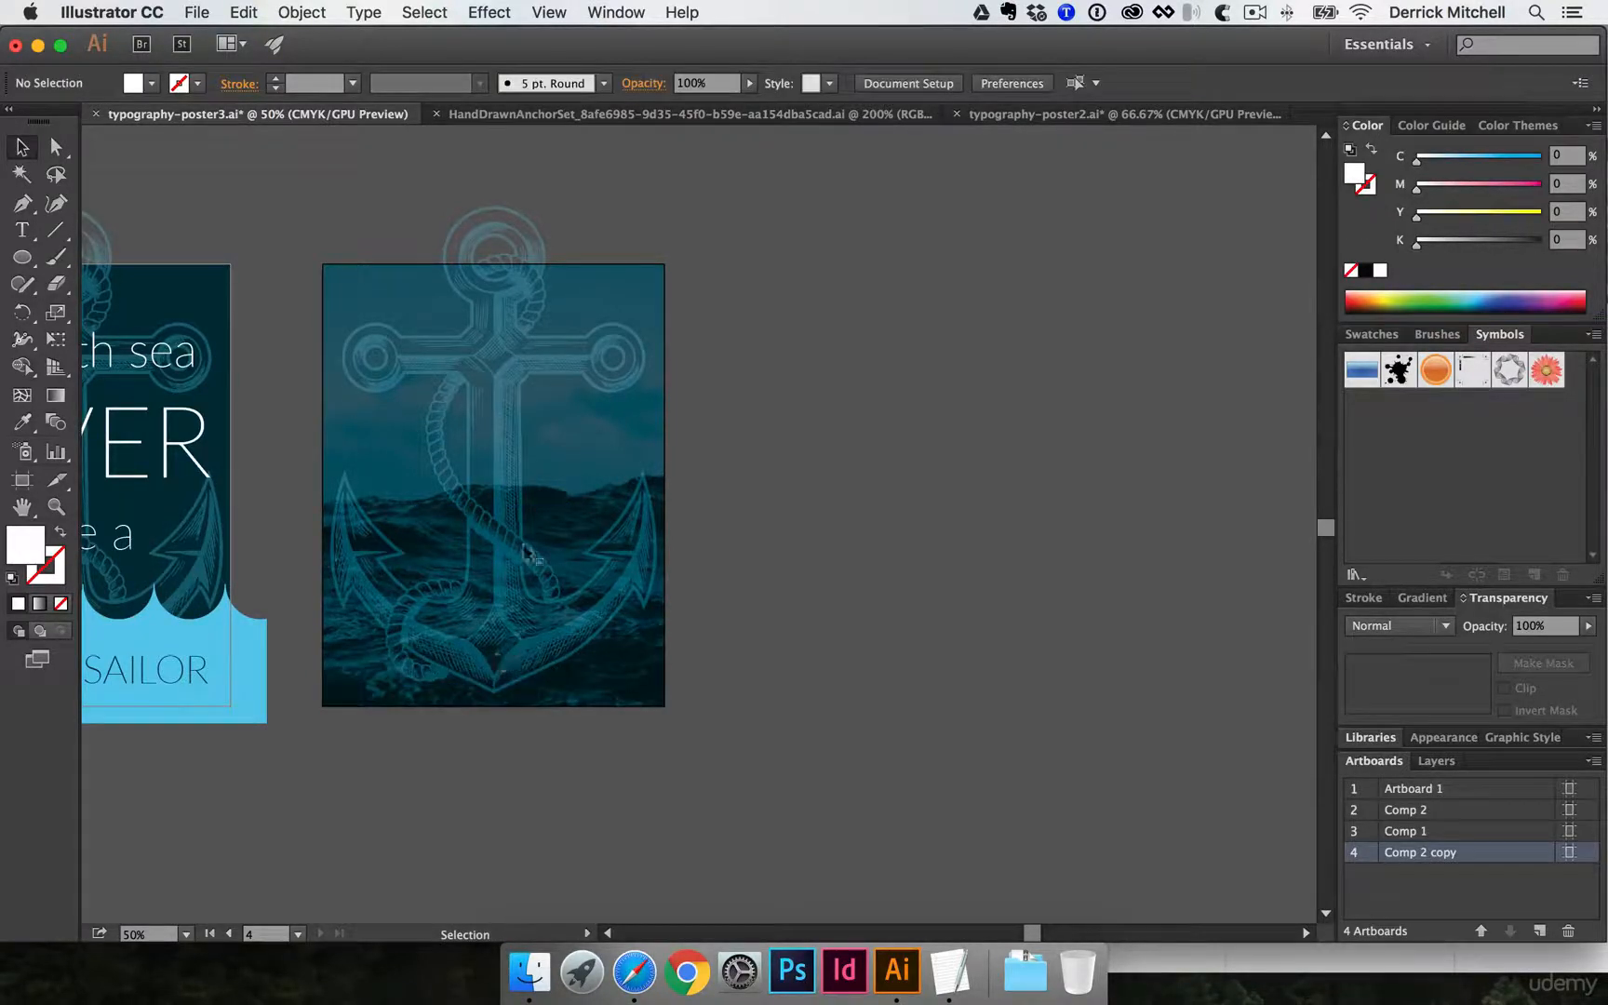
- Fill the large anchor on Comp 2 copy with white and activate Free Transform with the selection edges hidden
left_click(495, 309)
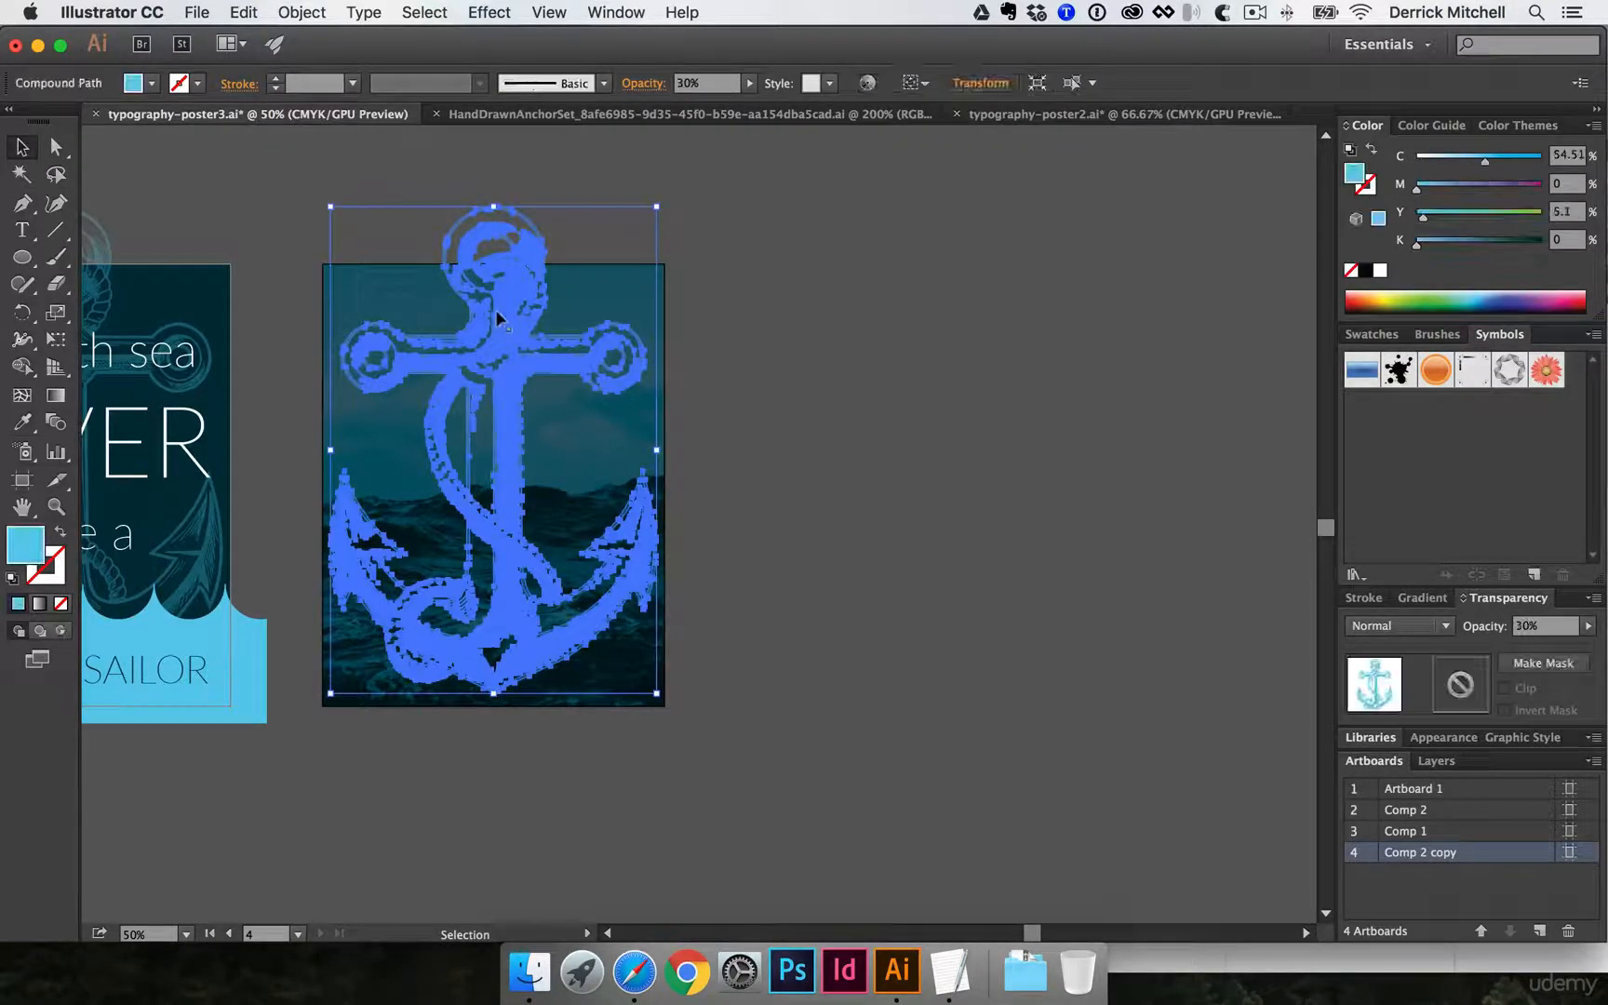
left_click(1379, 270)
key("e")
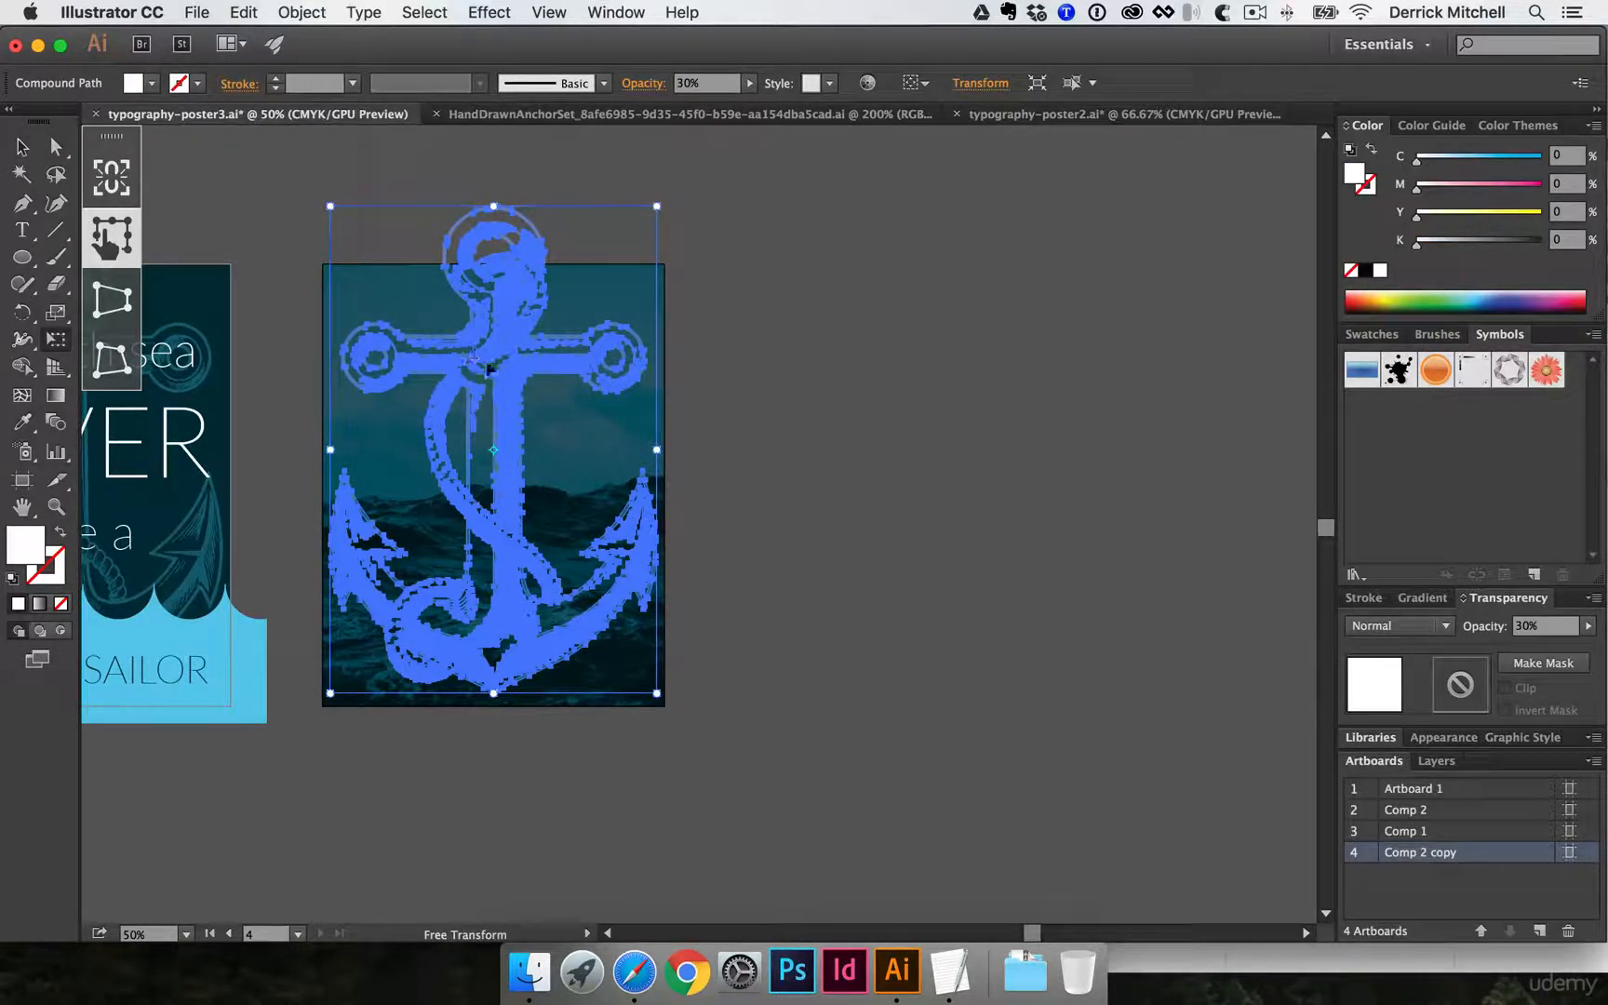
key("super+h")
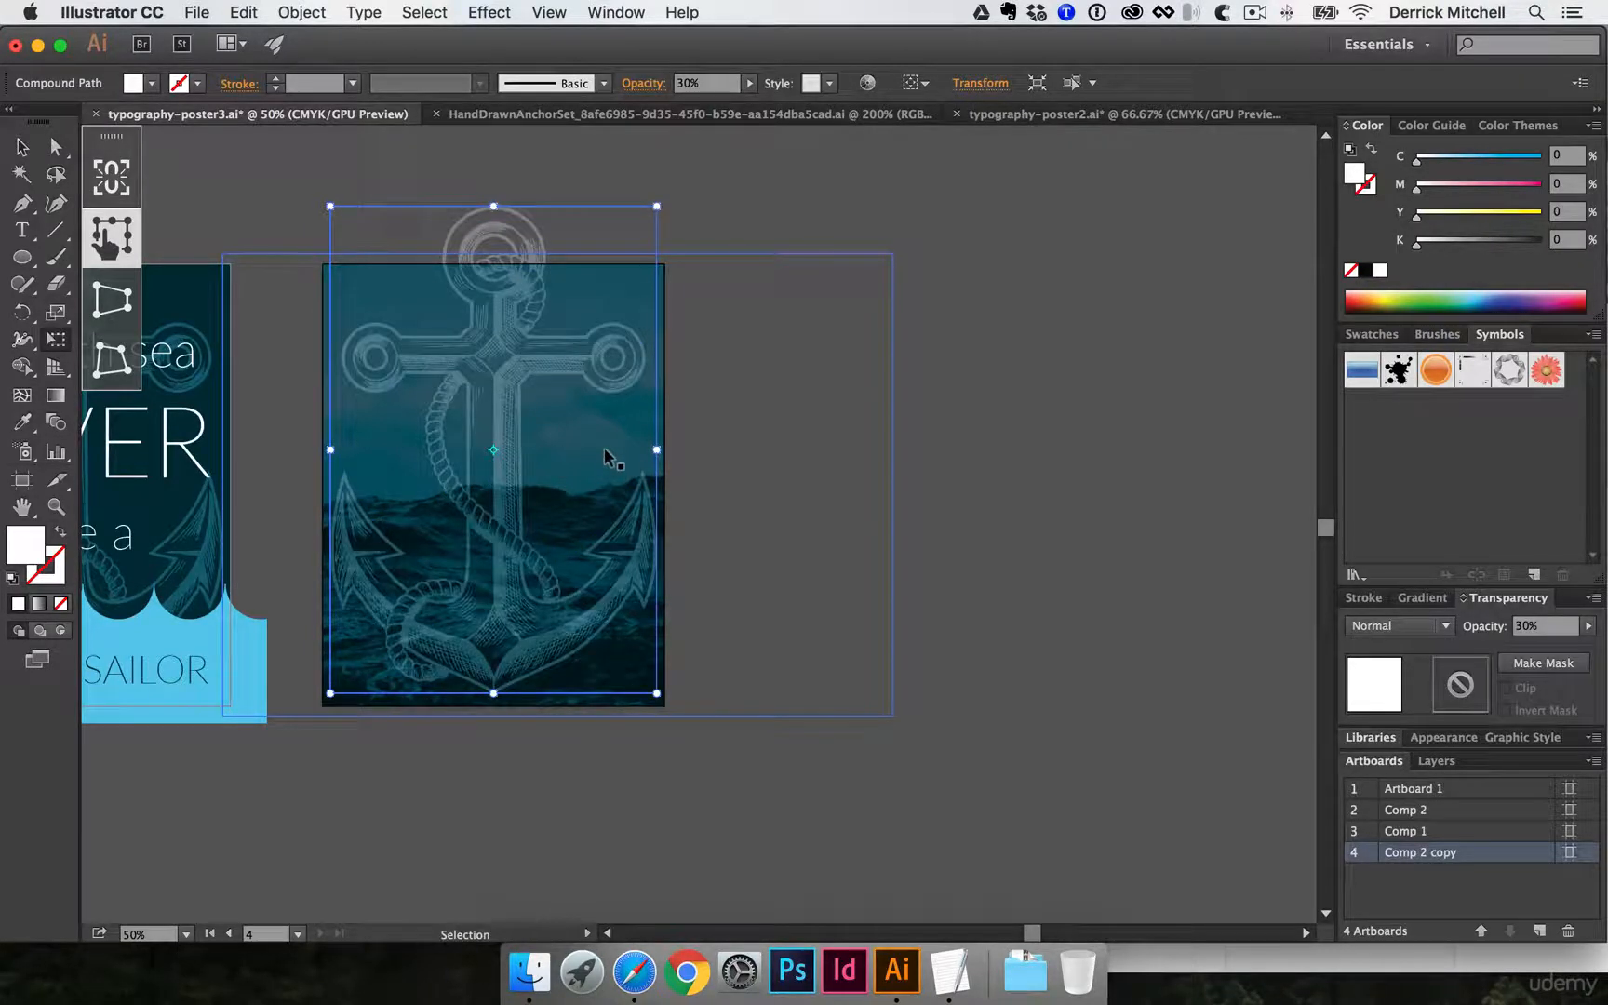
- Set the white anchor's opacity on Comp 2 copy to 100%
key("super+h")
key("super+h")
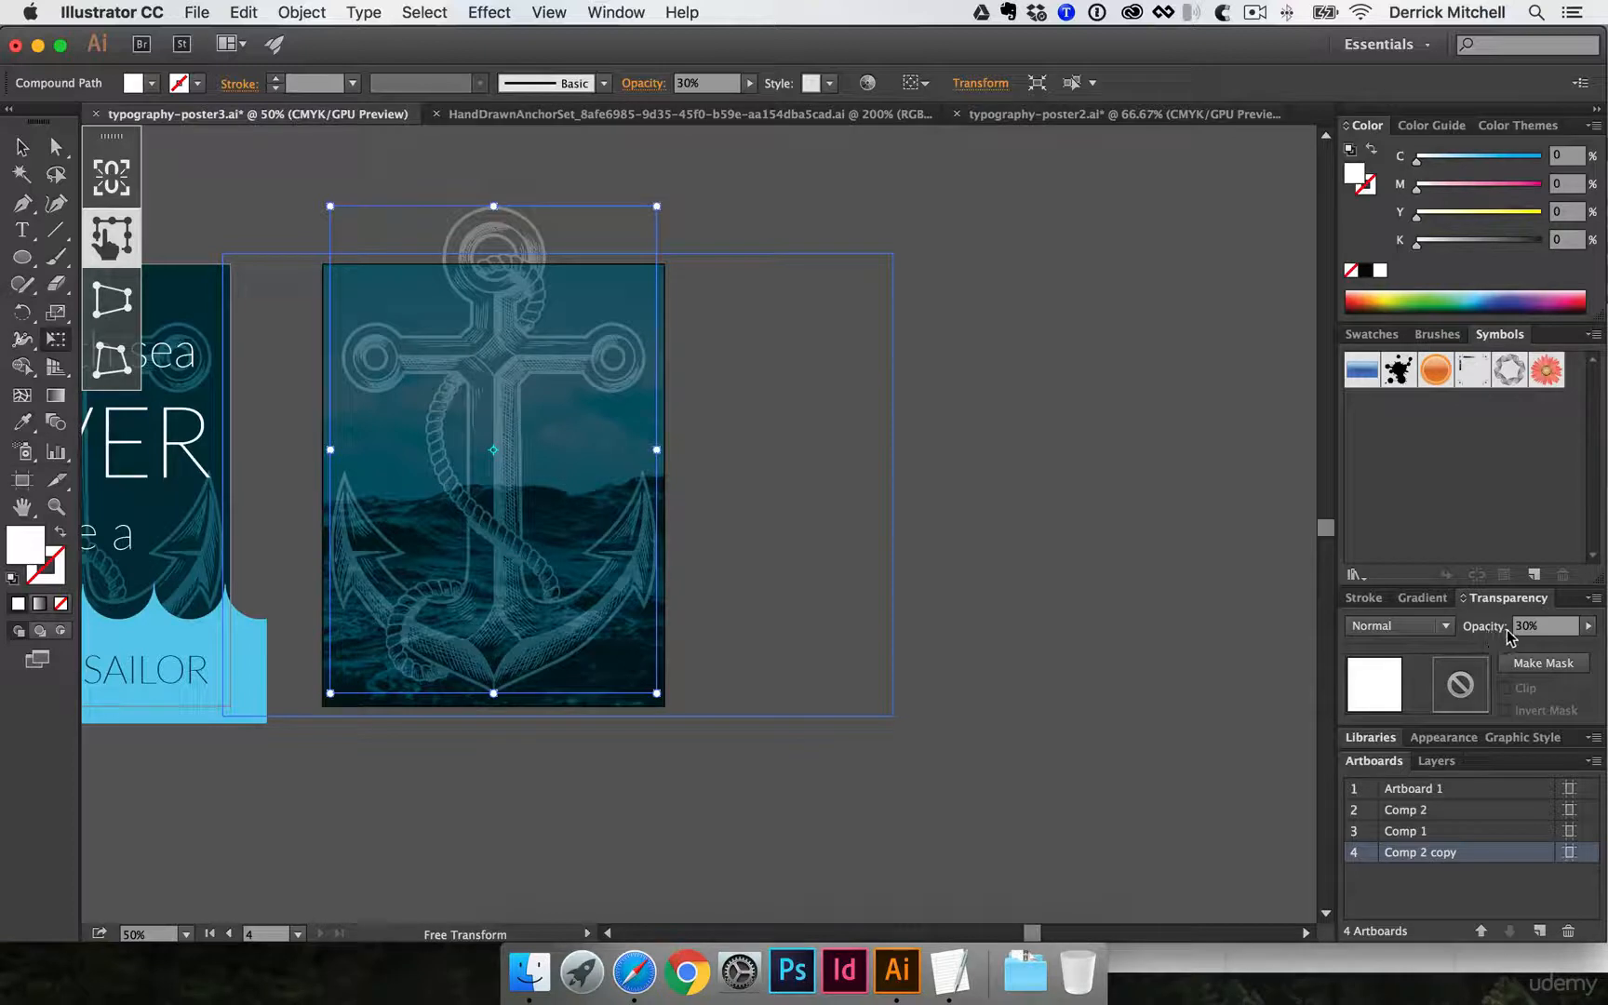
left_click(1549, 625)
type("100")
key("Return")
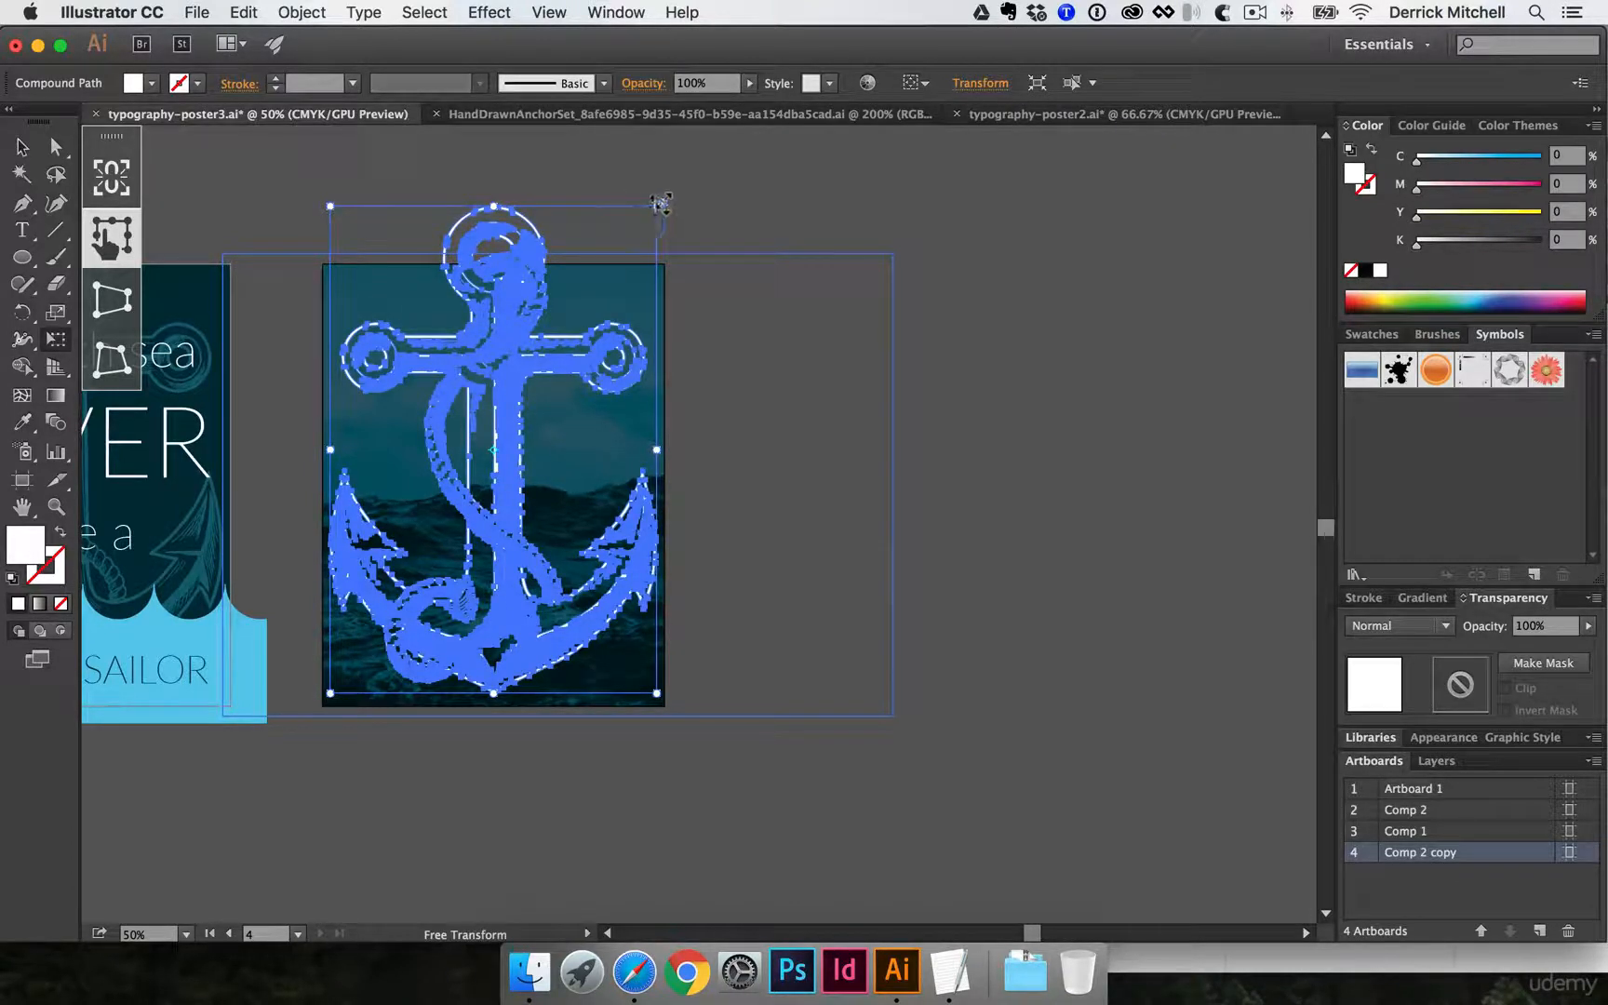
- Scale the anchor down around its center to about one fifth of the poster's width and center it vertically on the artboard
left_click_drag(655, 207, 524, 396)
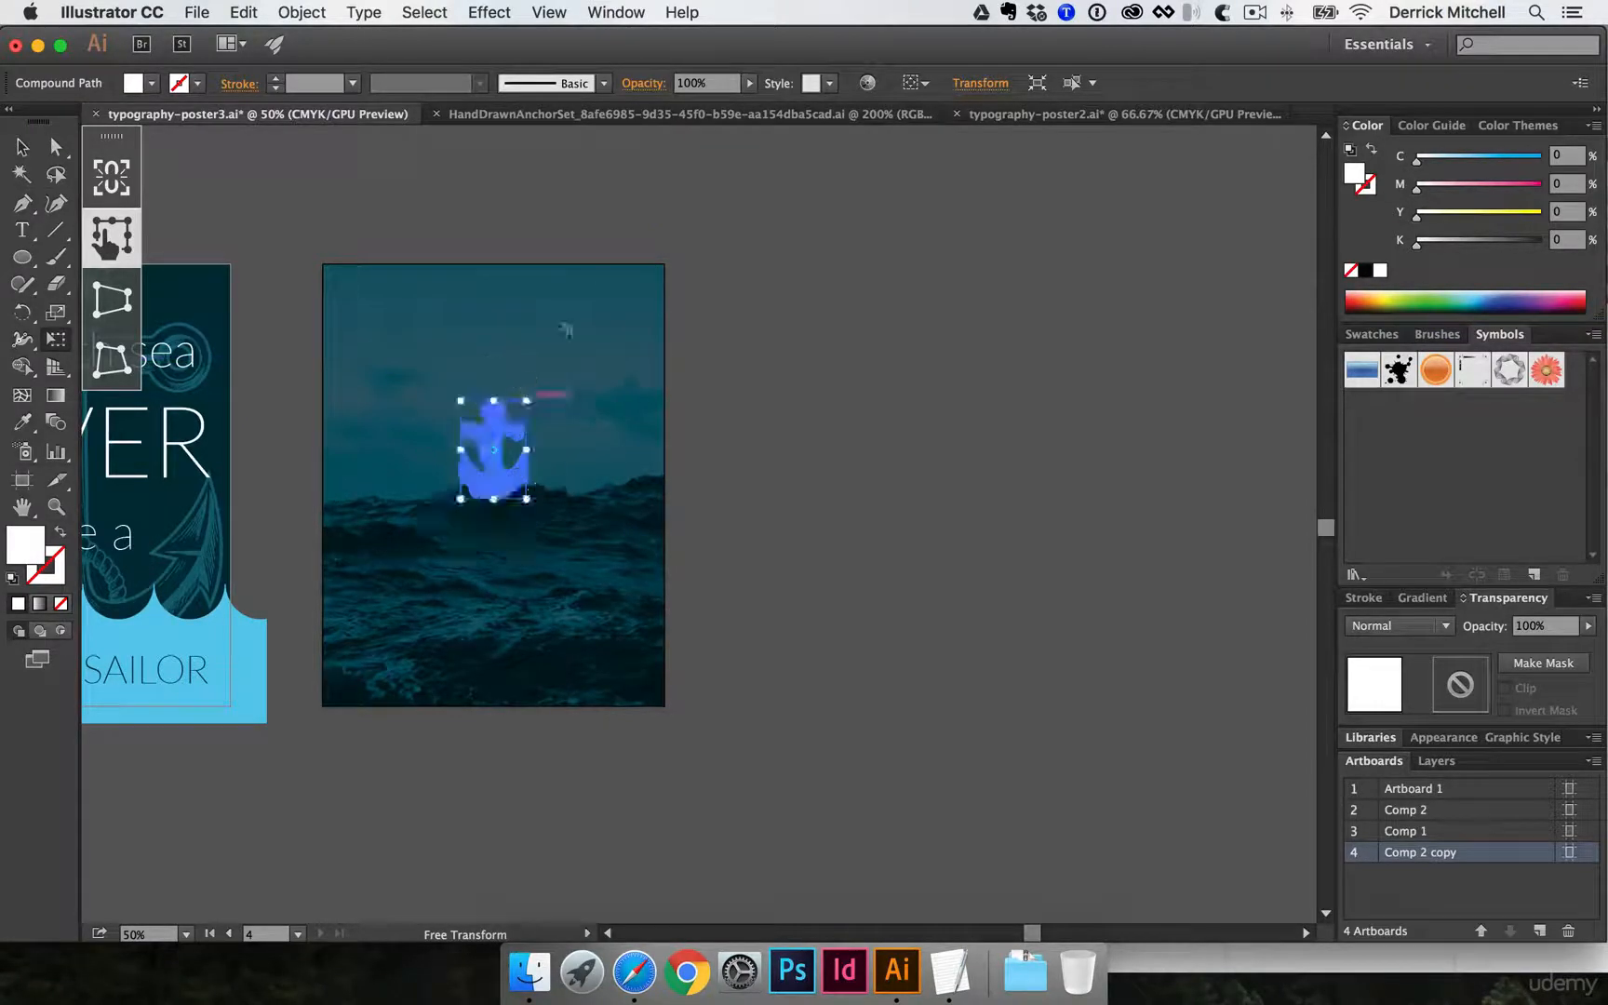
left_click(915, 85)
left_click(944, 158)
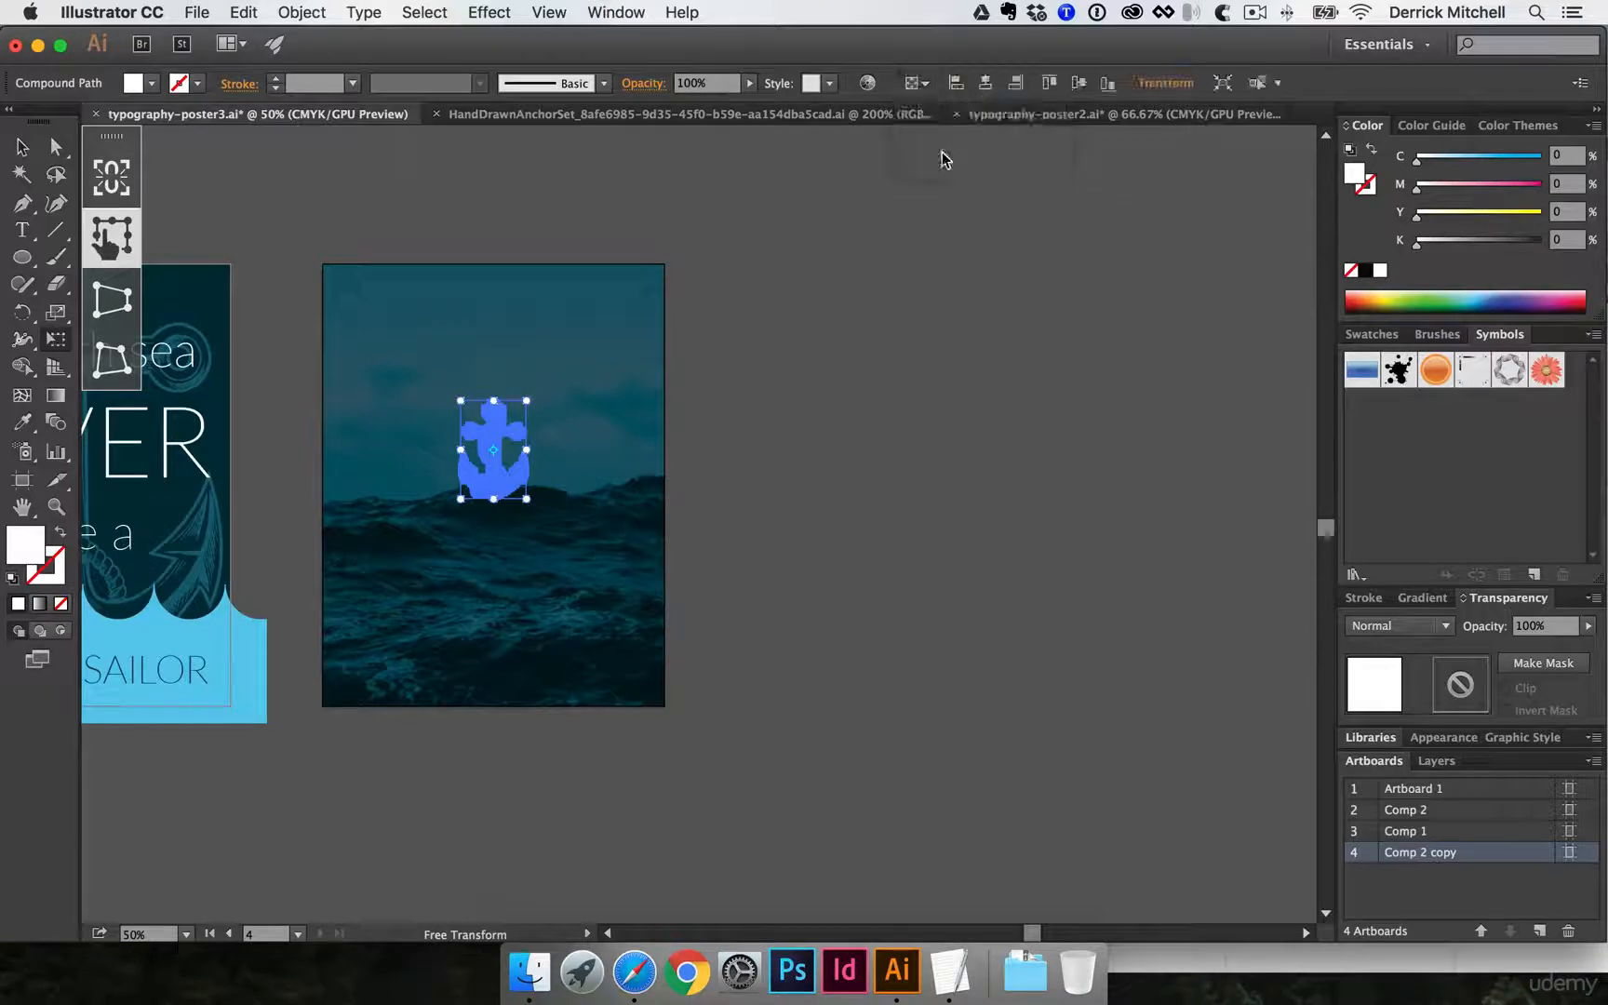
left_click(1074, 82)
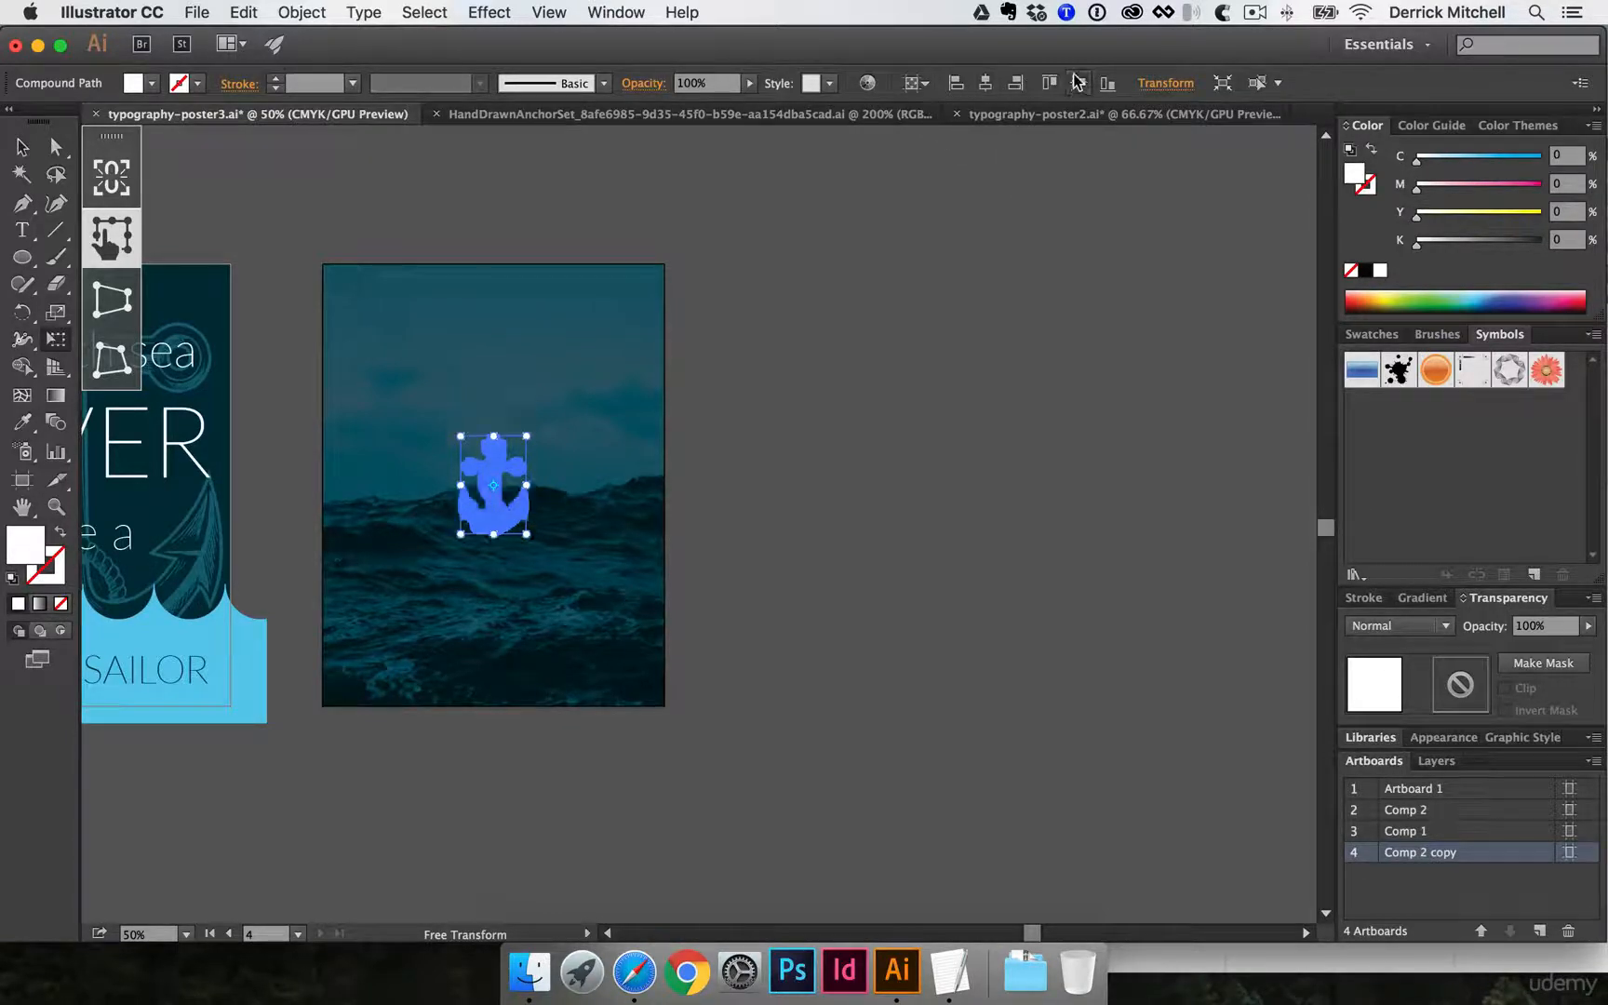
- Copy the "a smooth sea never made a" text from typography-poster2.ai and paste it in place on Comp 2 copy in typography-poster3.ai
left_click(1032, 119)
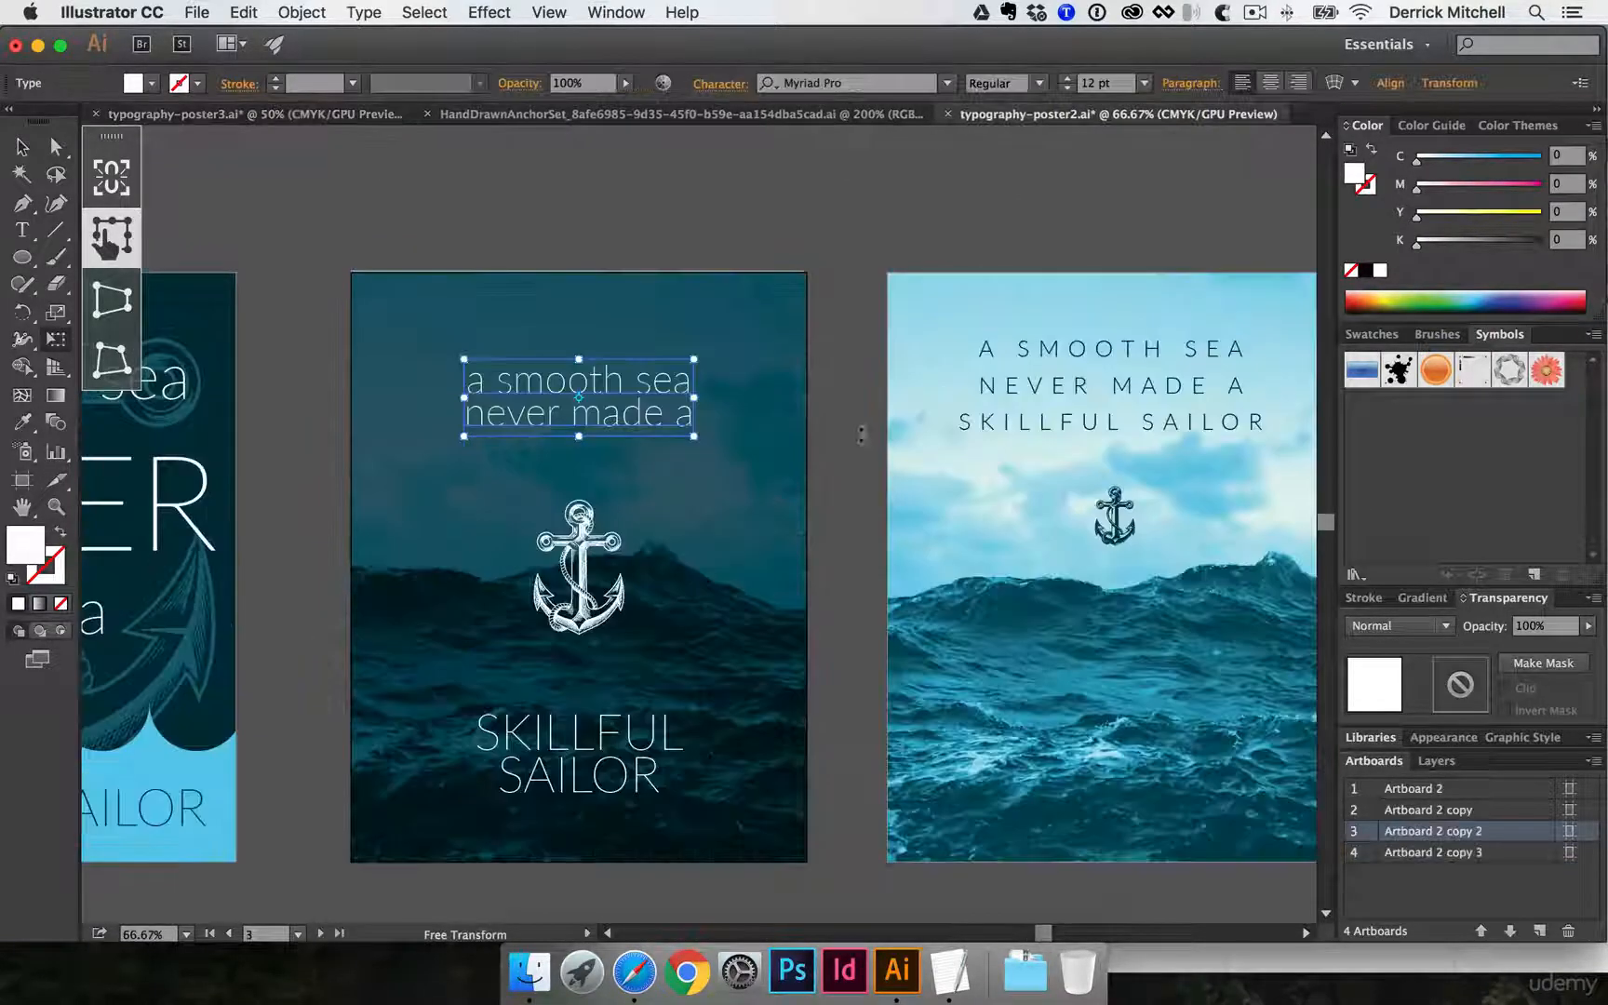
left_click(331, 114)
left_click(430, 346)
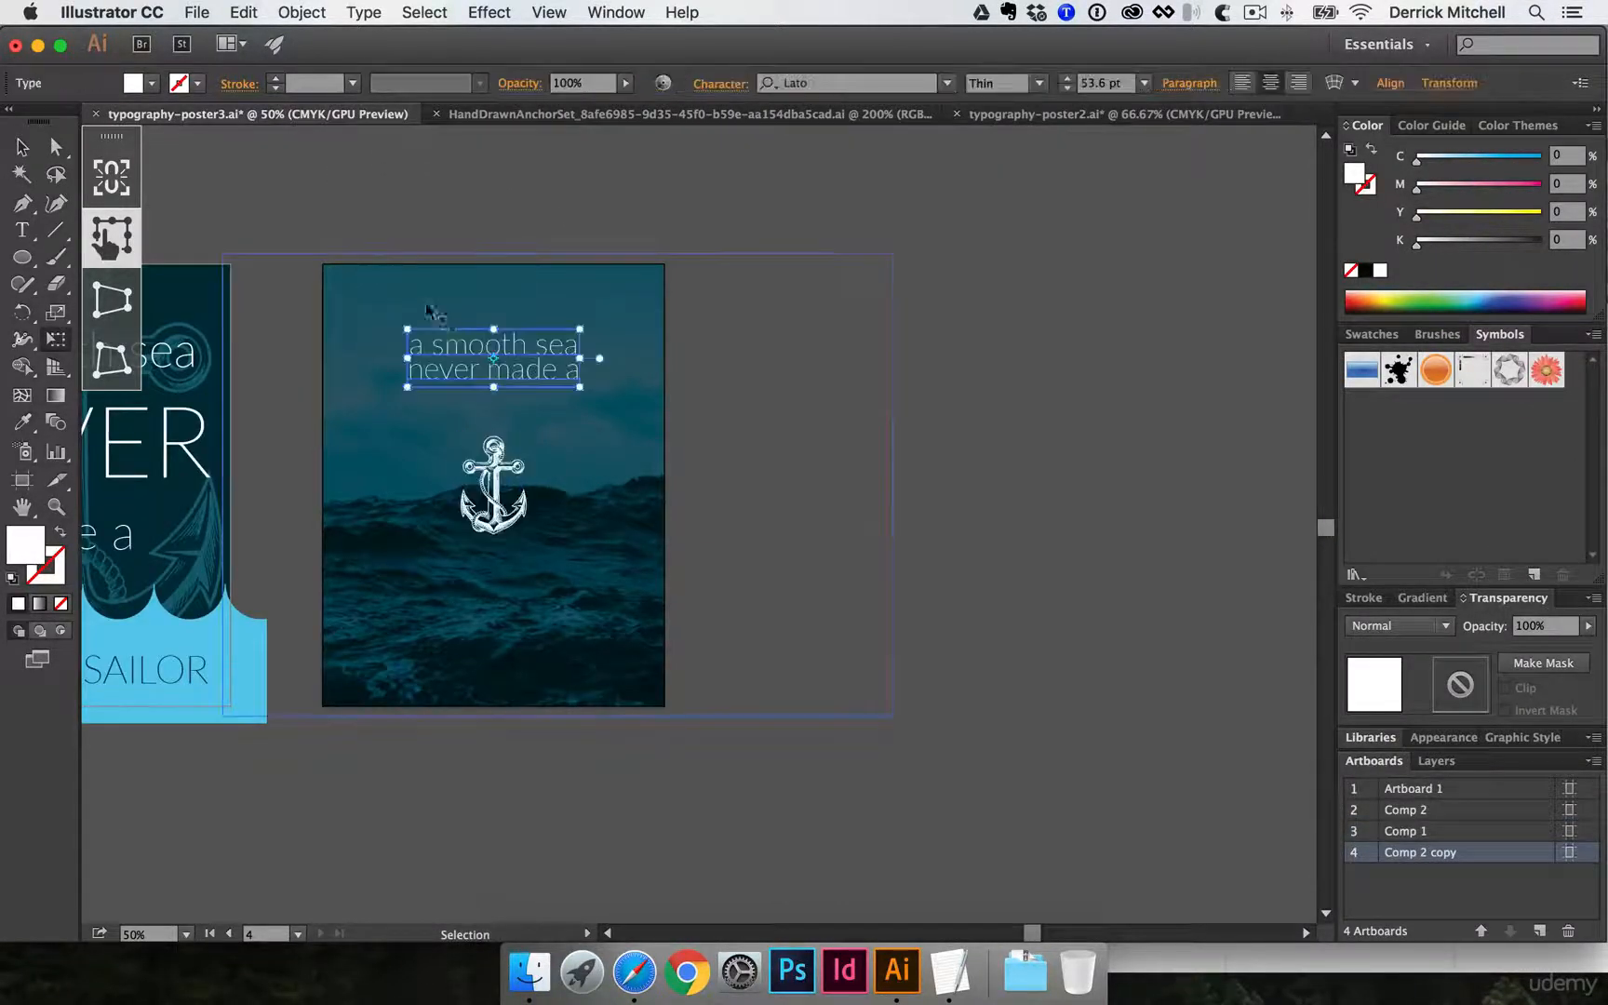
key("v")
left_click(481, 205)
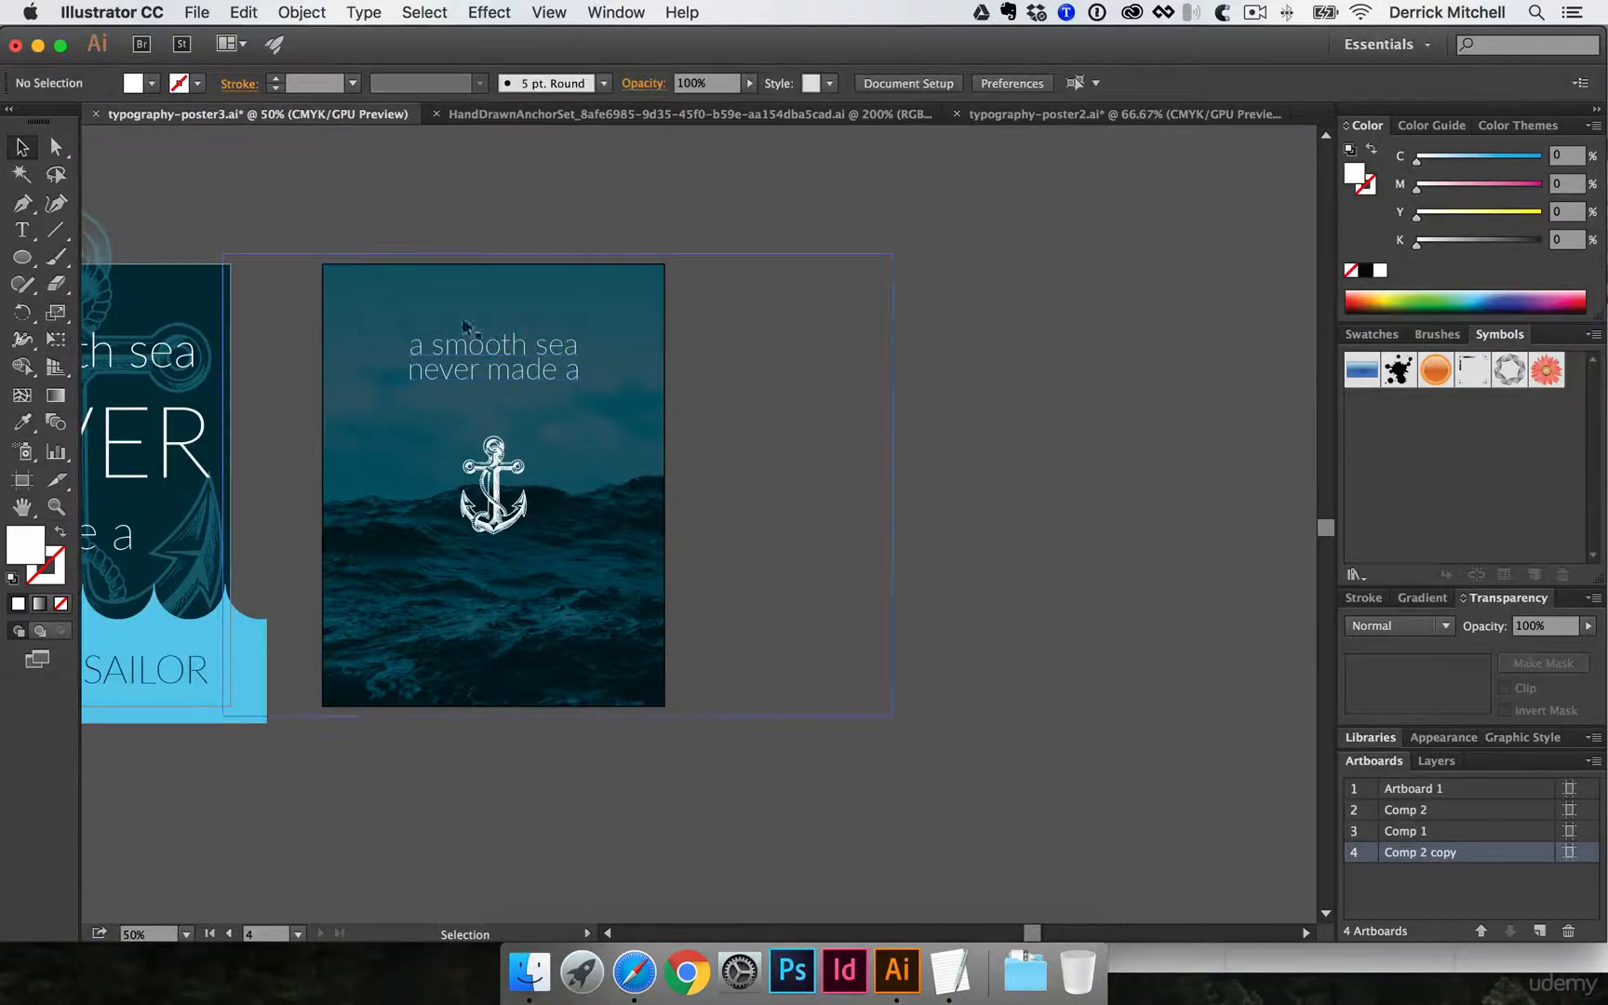
- Copy the "SKILLFUL SAILOR" text from the dark poster in typography-poster2.ai and paste it in place on Comp 2 copy in typography-poster3.ai
left_click(1077, 115)
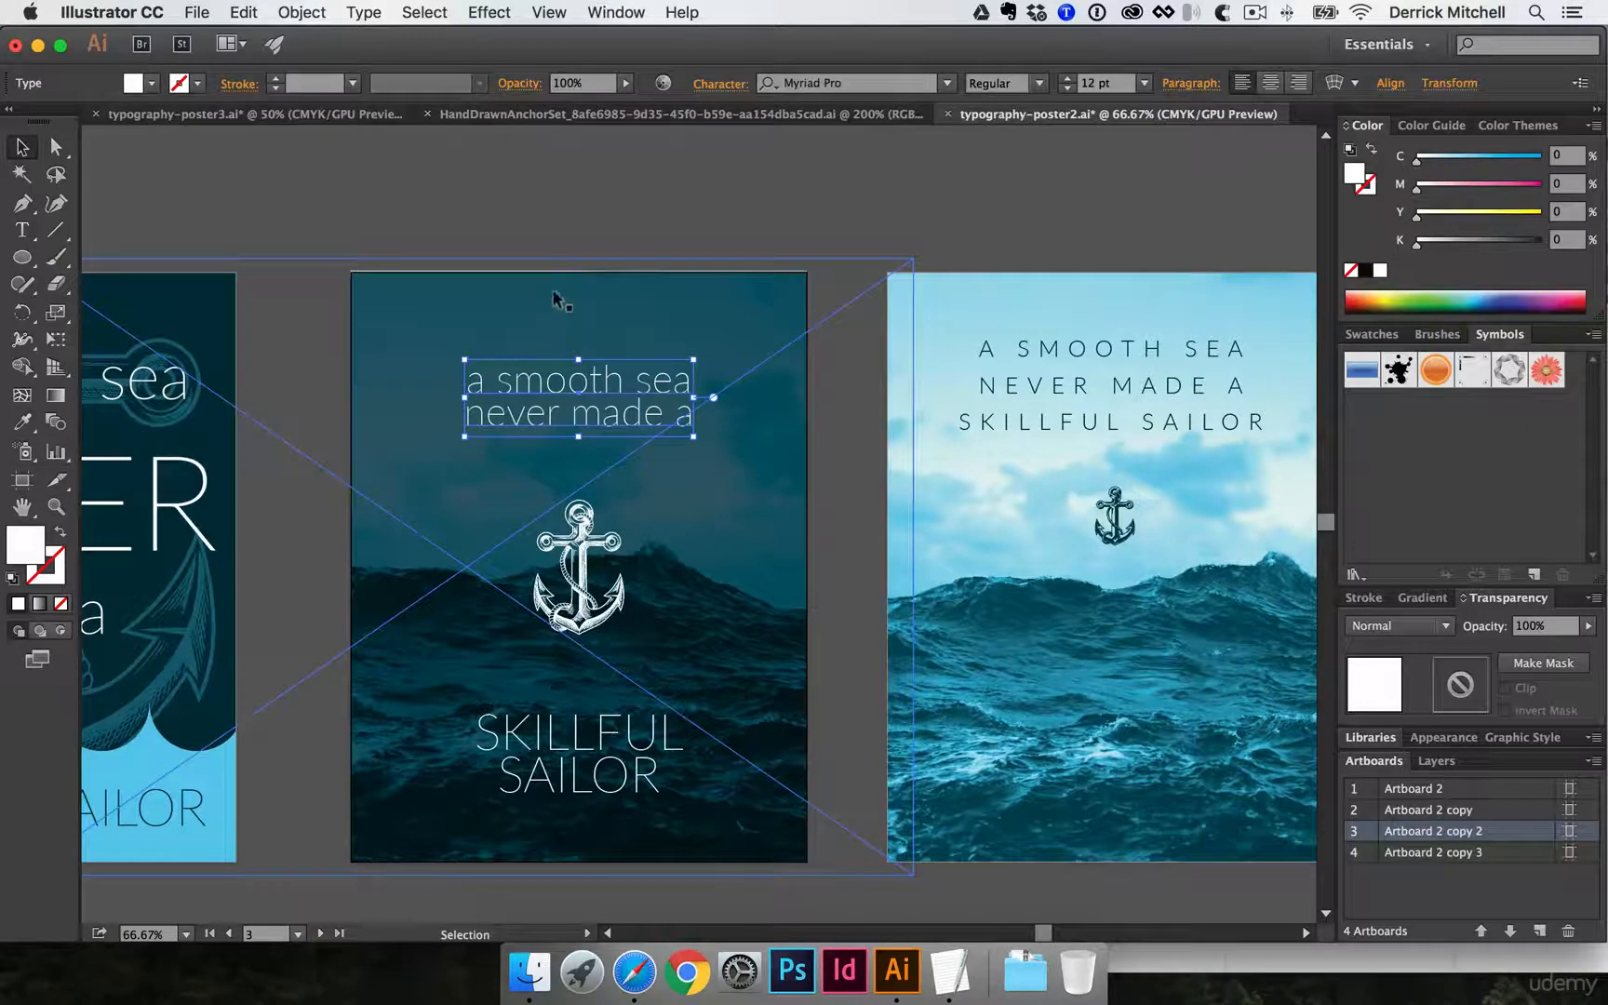
left_click(547, 744)
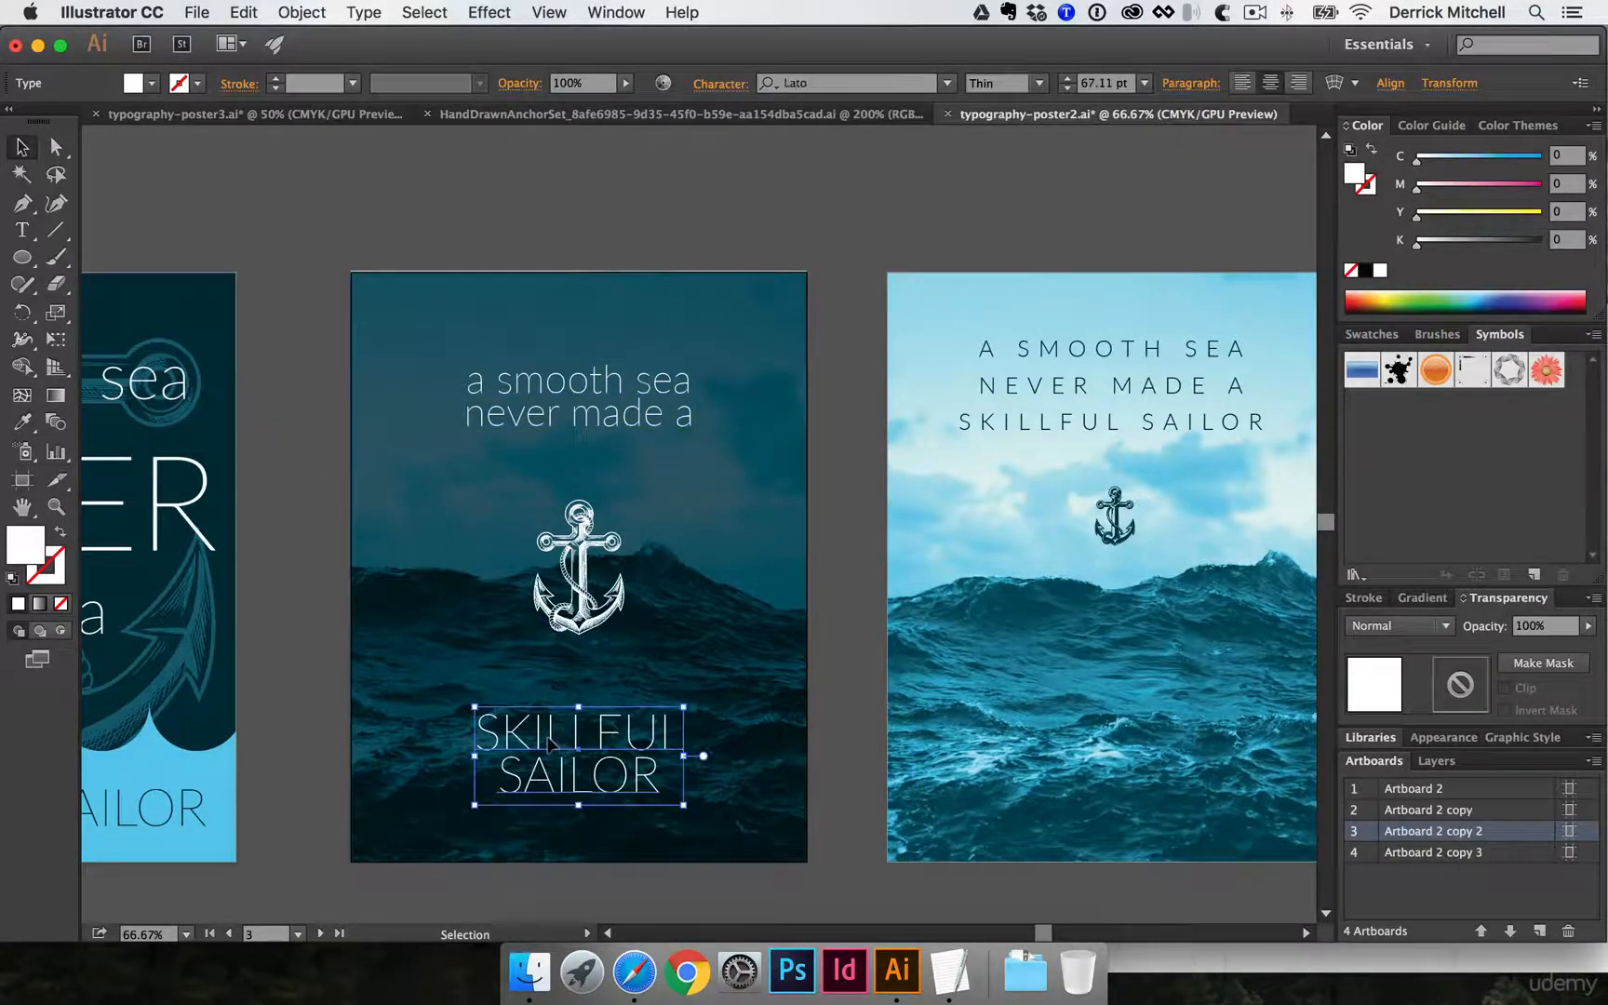
left_click(318, 114)
left_click(416, 215)
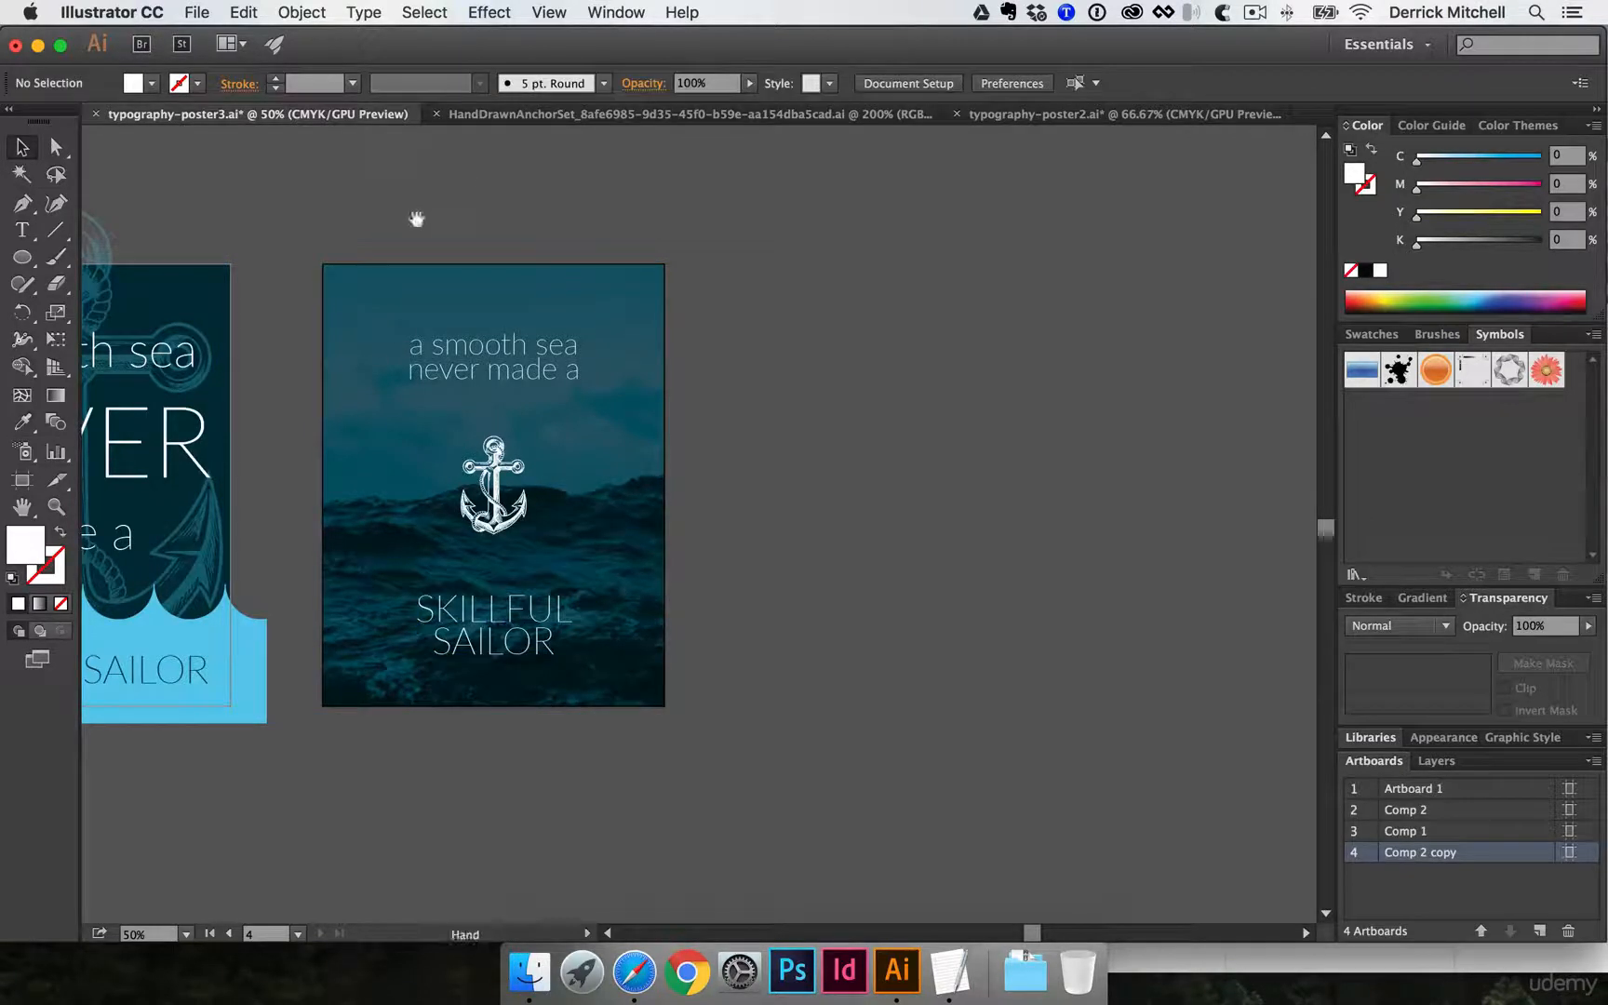
left_click_drag(415, 215, 699, 226)
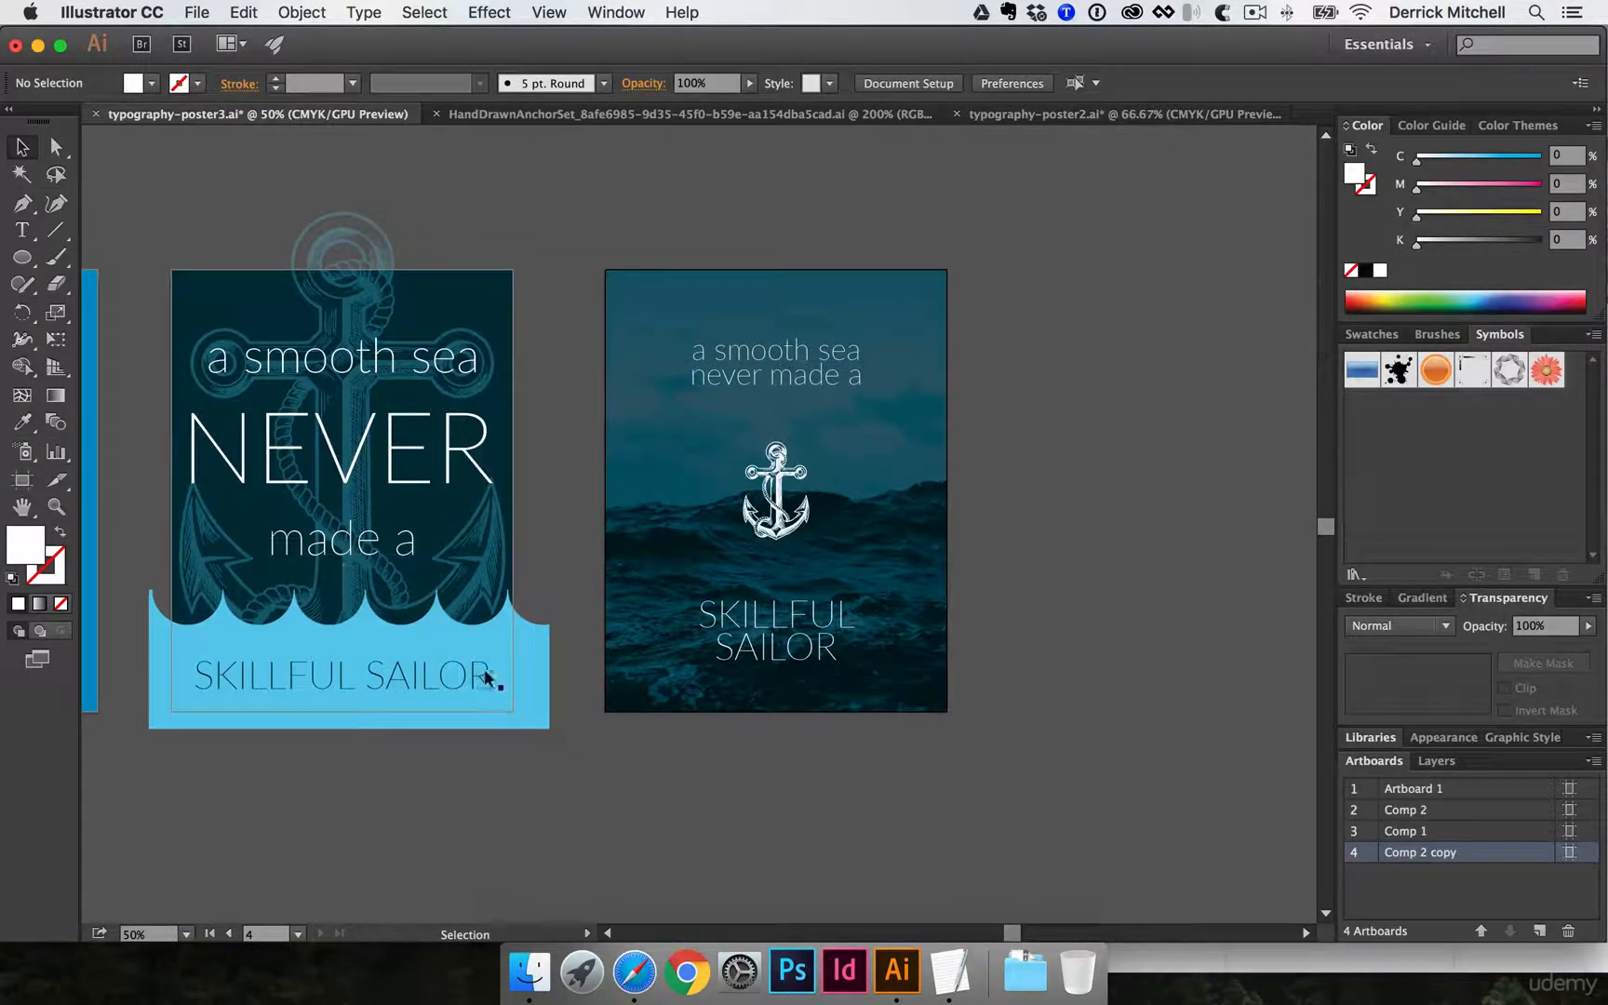
left_click(761, 631)
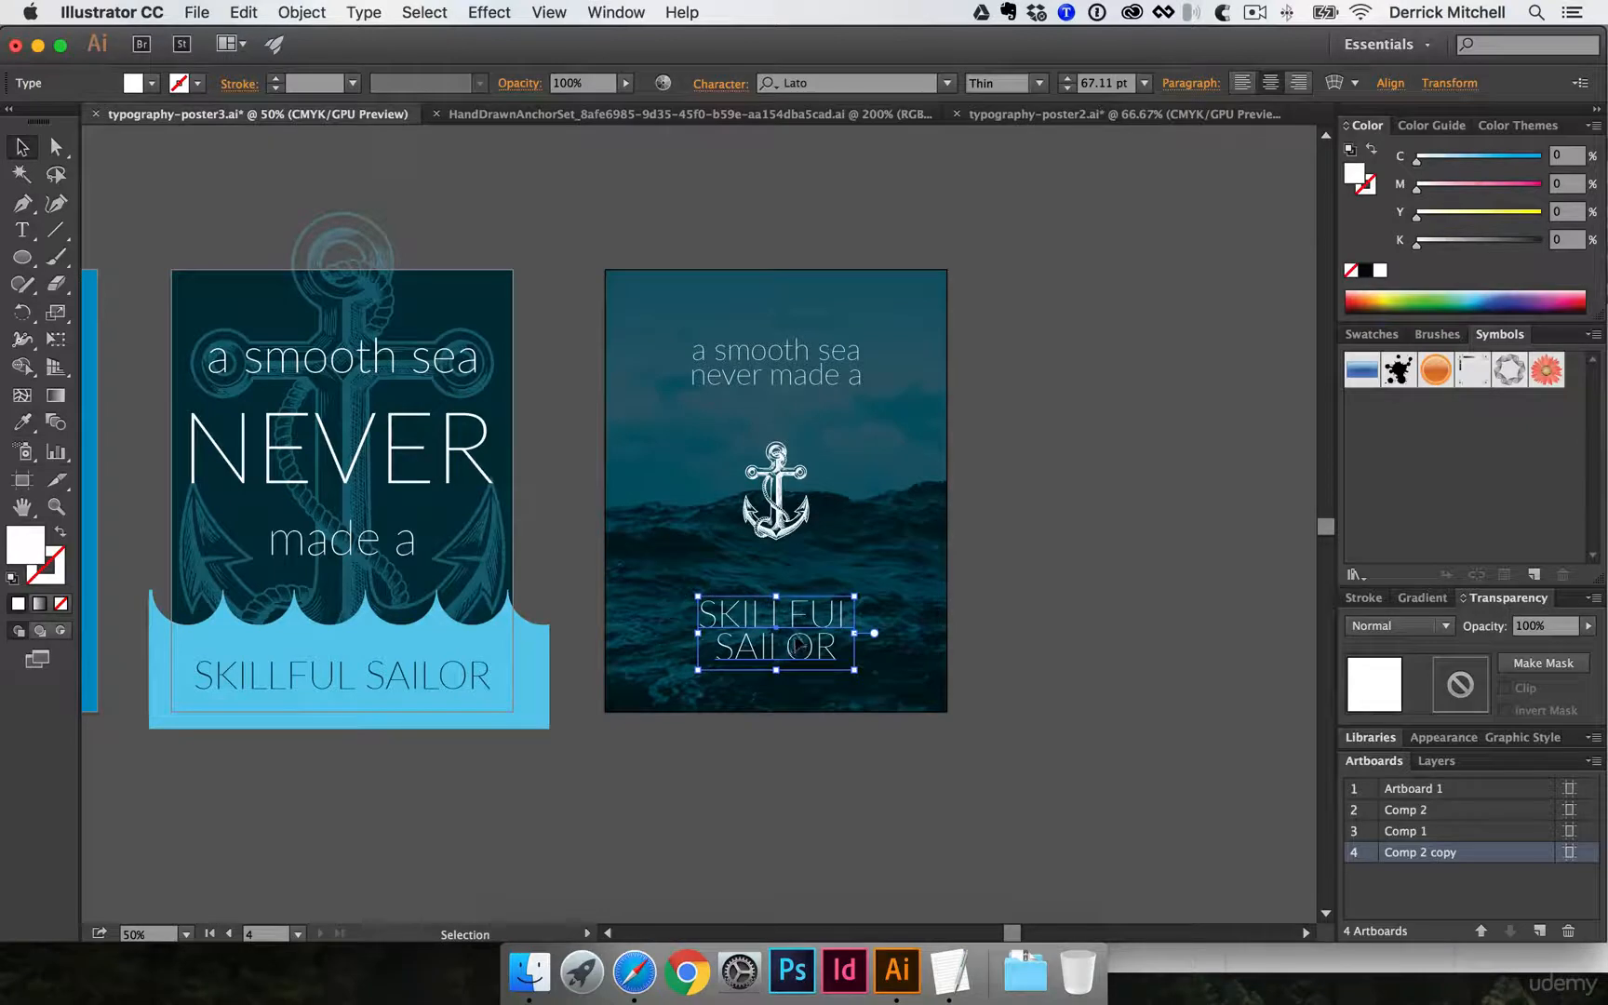
left_click(800, 371)
left_click(842, 247)
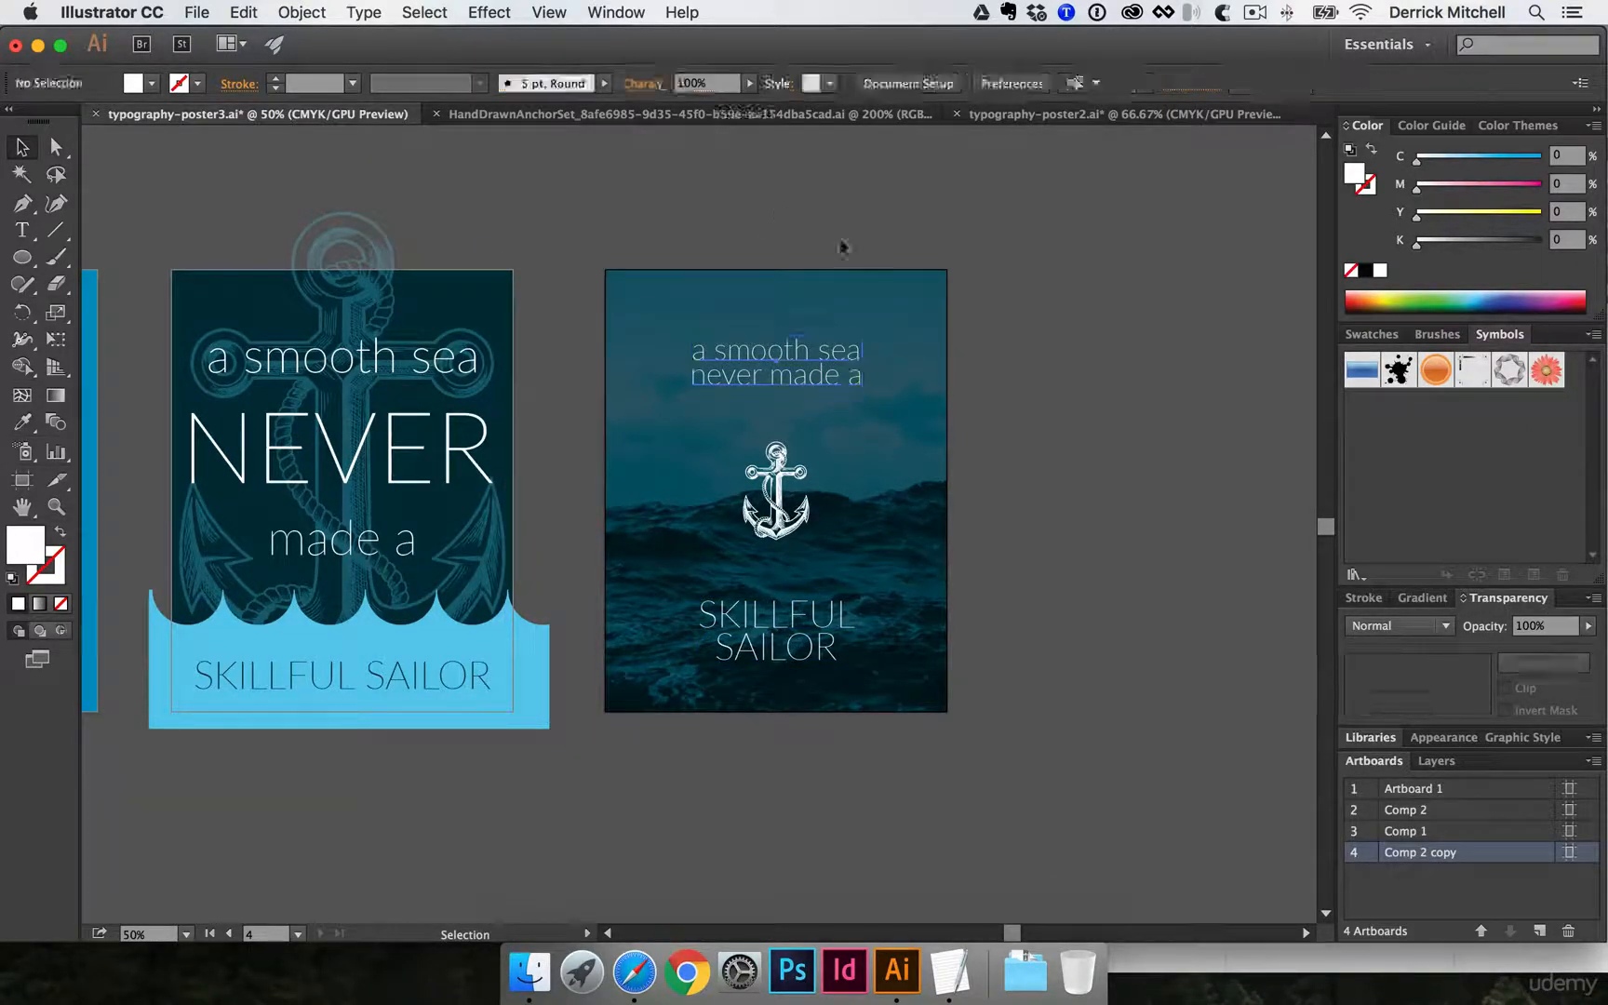
- Duplicate the Comp 2 copy artboard with its artwork into the empty space beside it
scroll(772, 254, "right", 5)
key("shift+o")
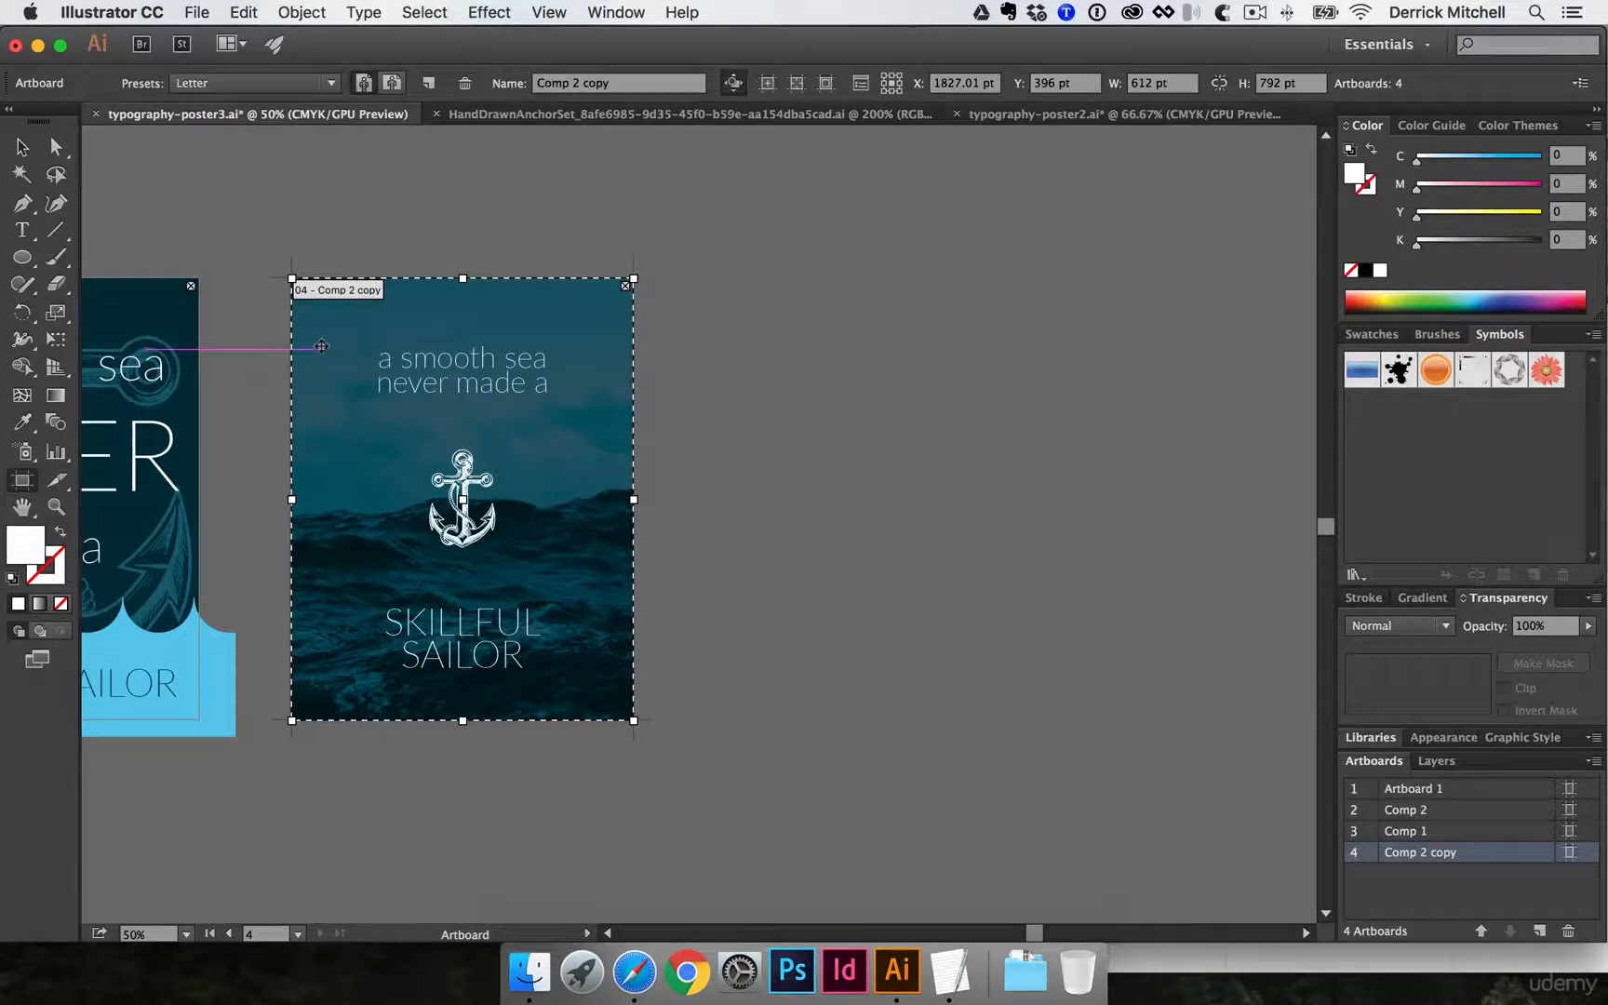
left_click_drag(316, 346, 744, 362)
key("v")
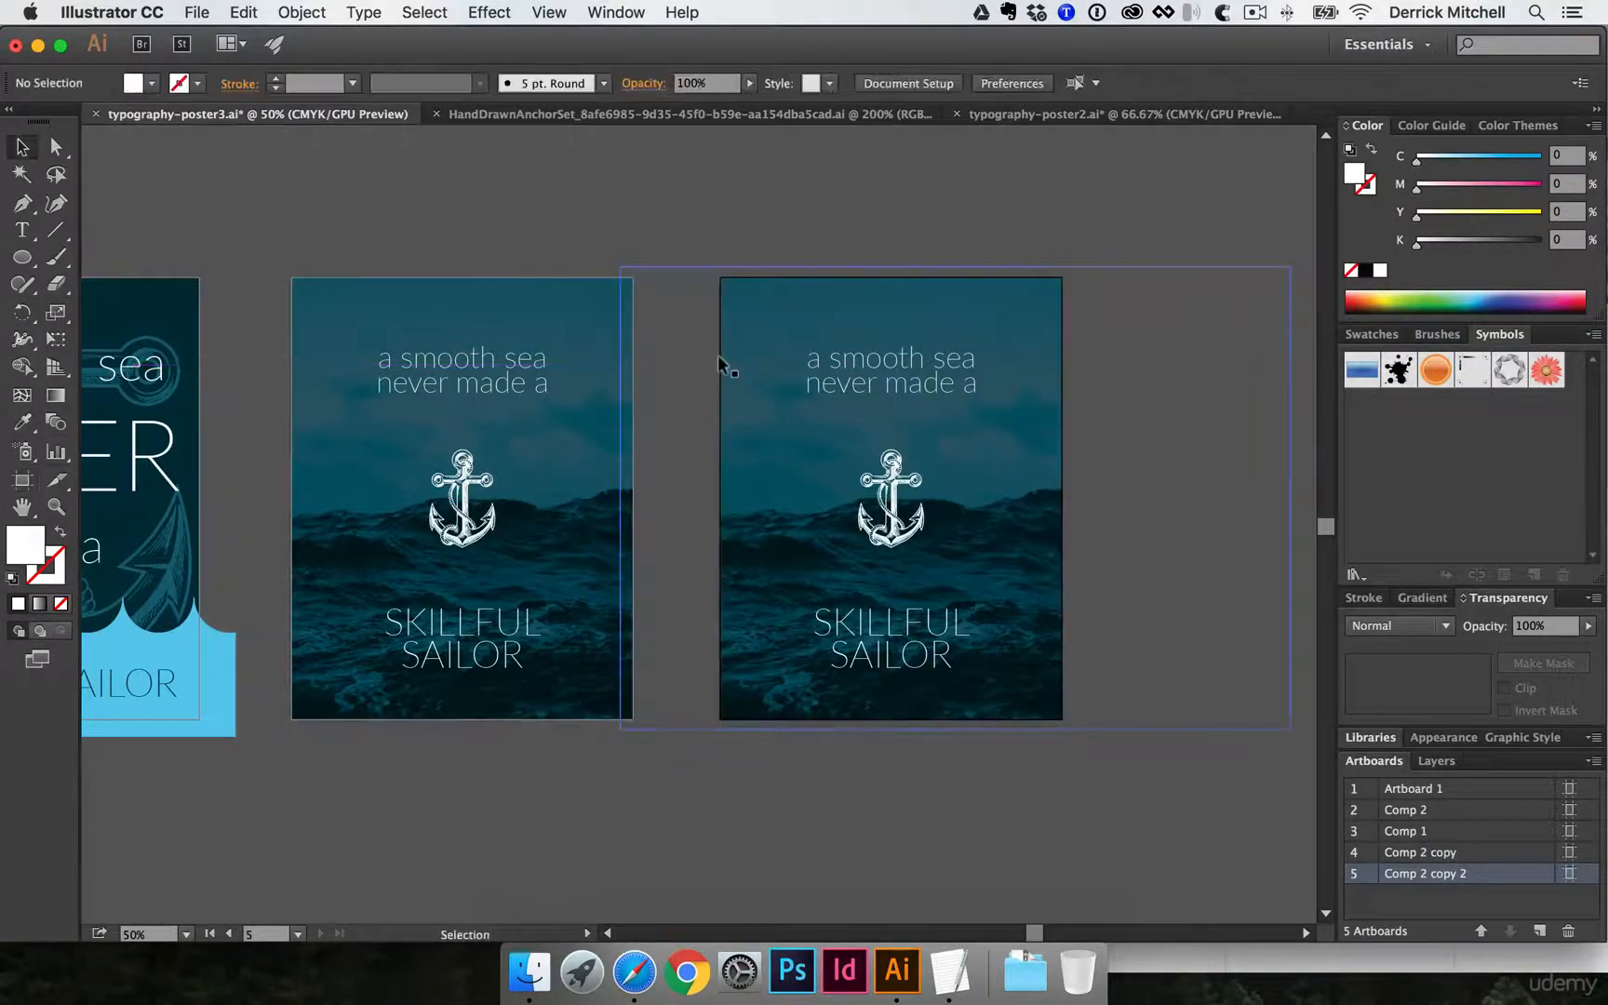
- Copy the three-line "A SMOOTH SEA NEVER MADE A SKILLFUL SAILOR" text from the light poster in typography-poster2.ai and return to typography-poster3.ai
left_click(1087, 113)
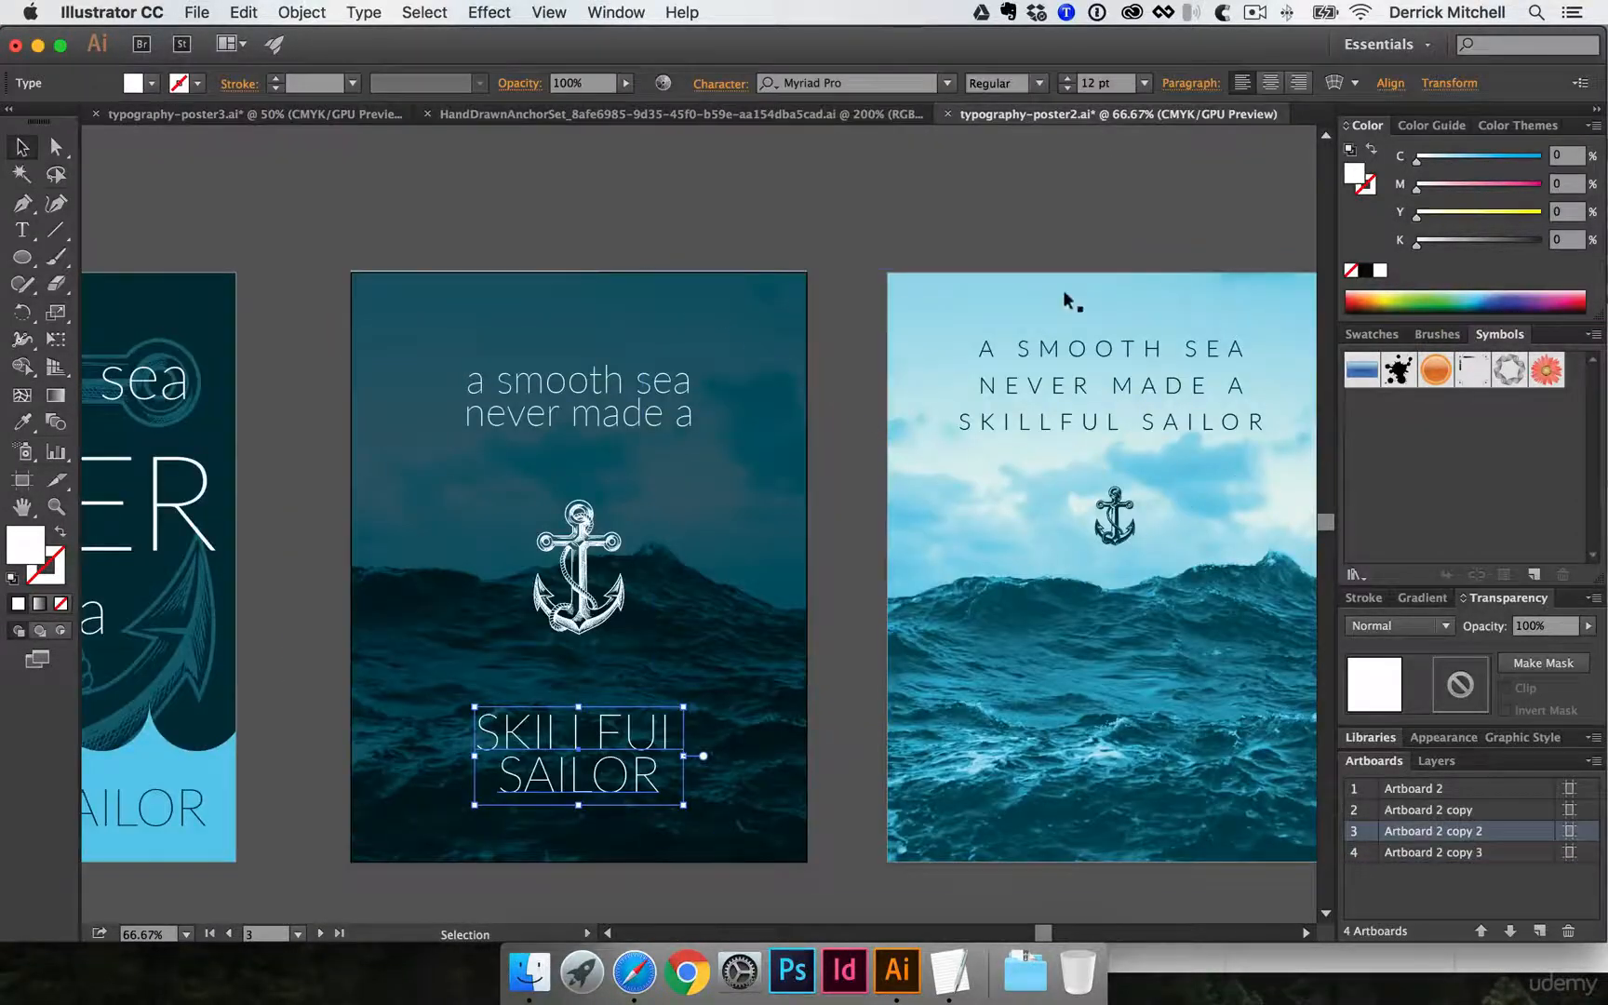
left_click_drag(1064, 293, 692, 243)
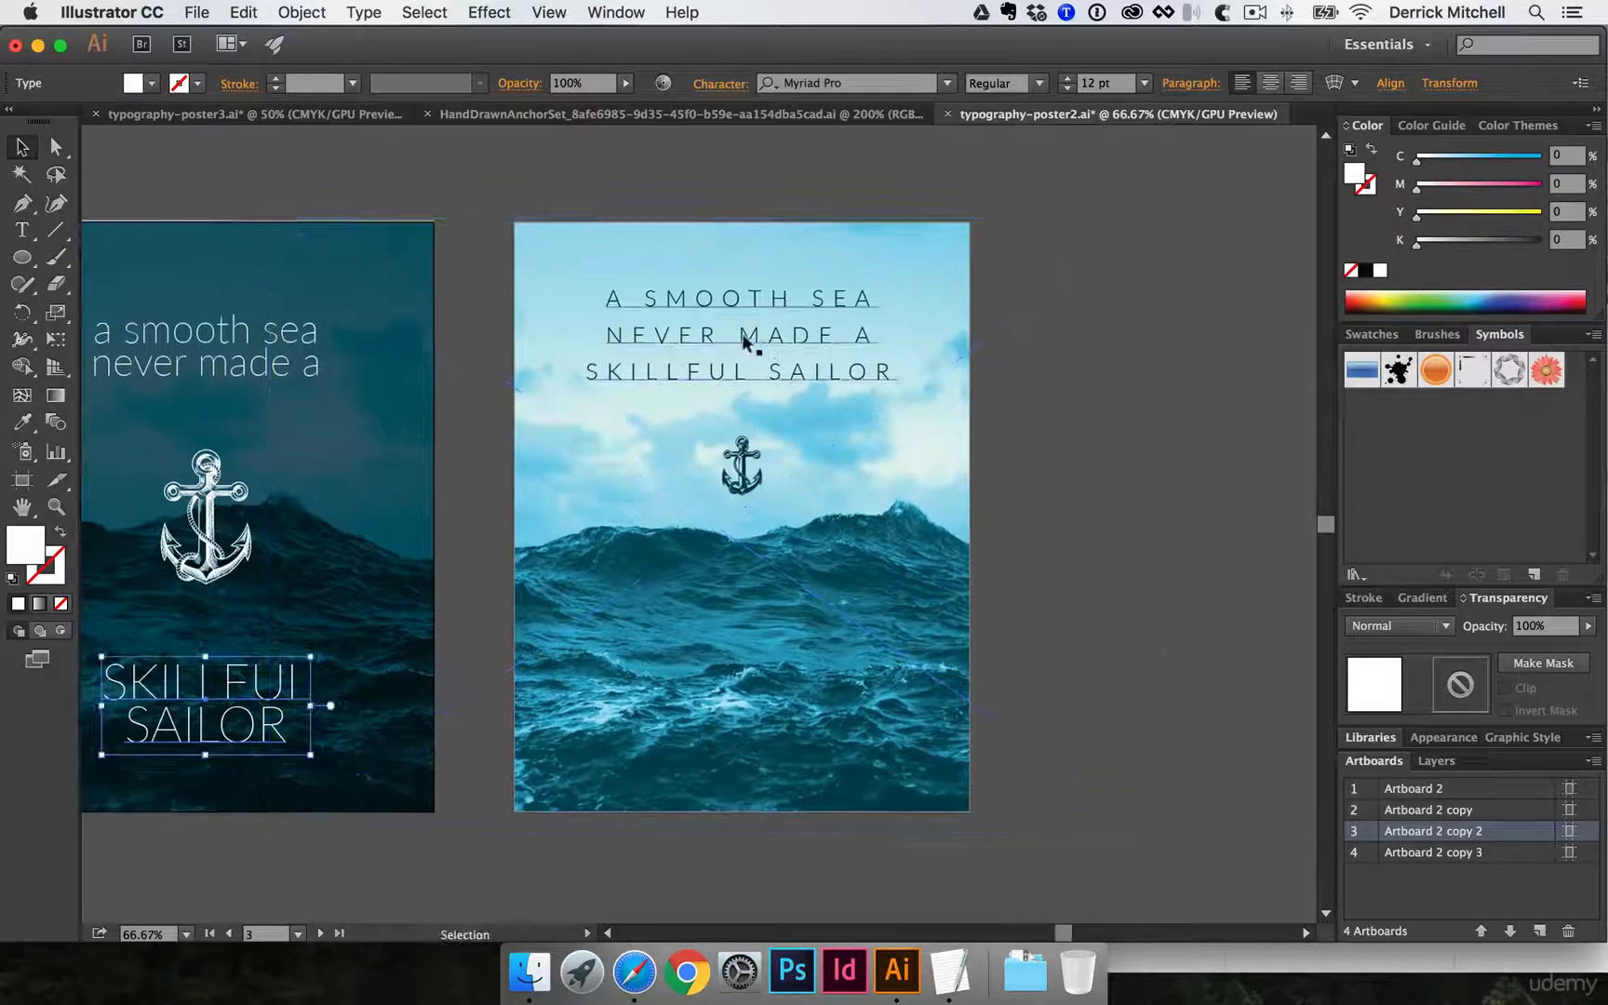
left_click(732, 297)
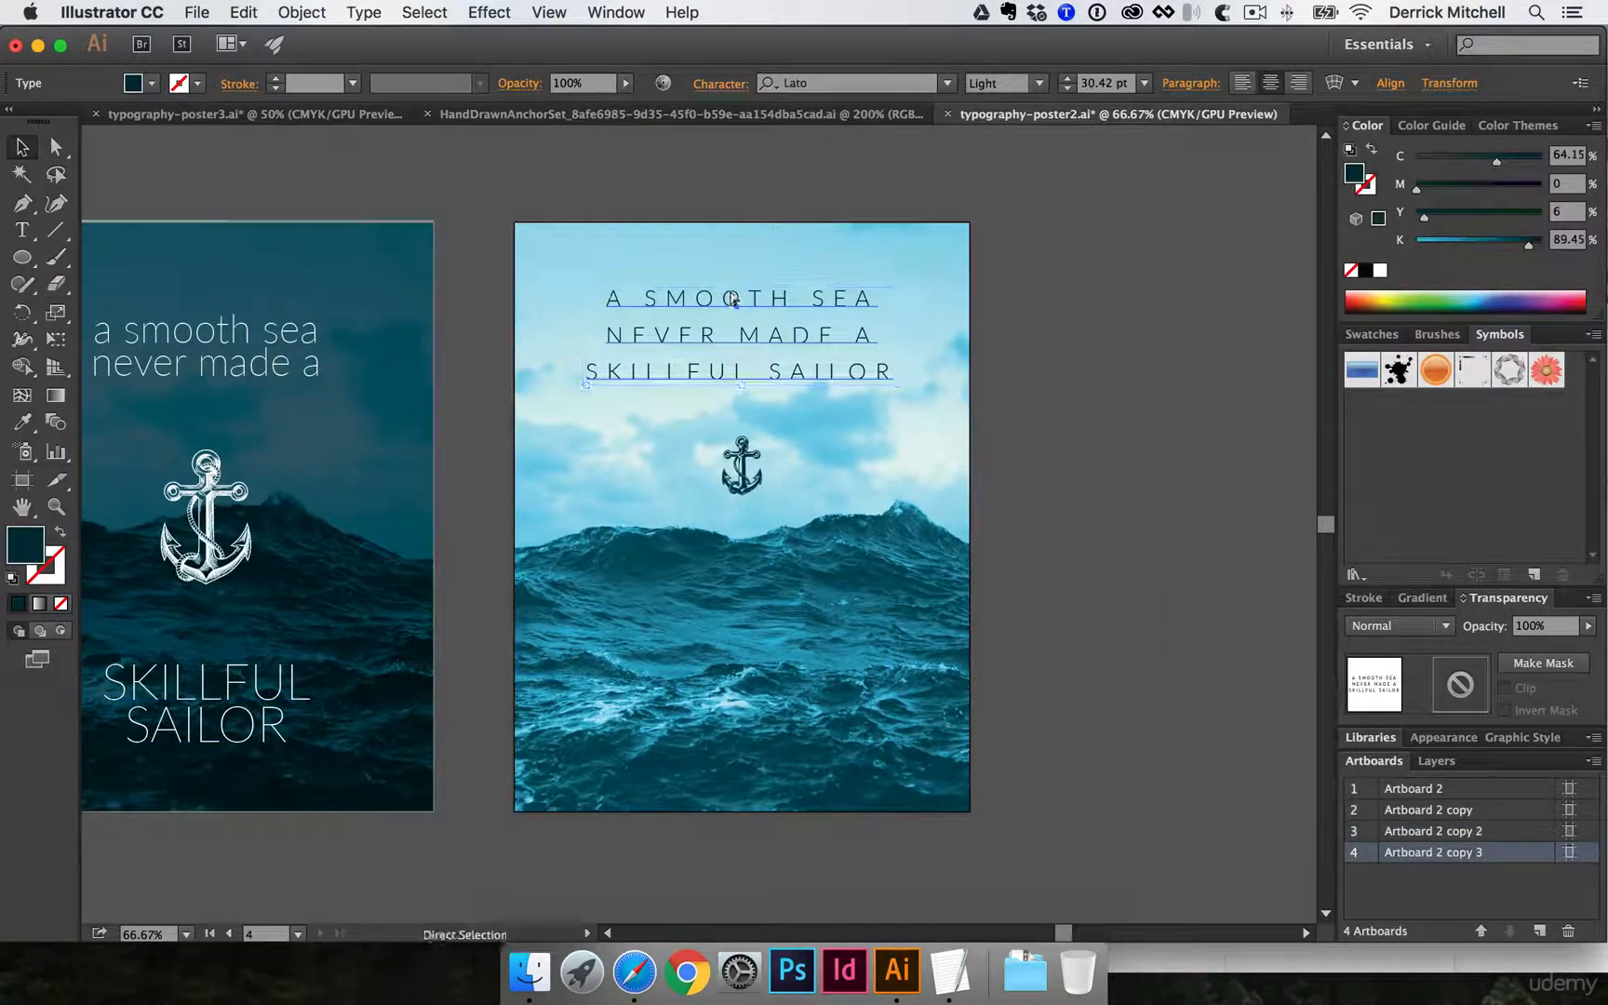
left_click(307, 113)
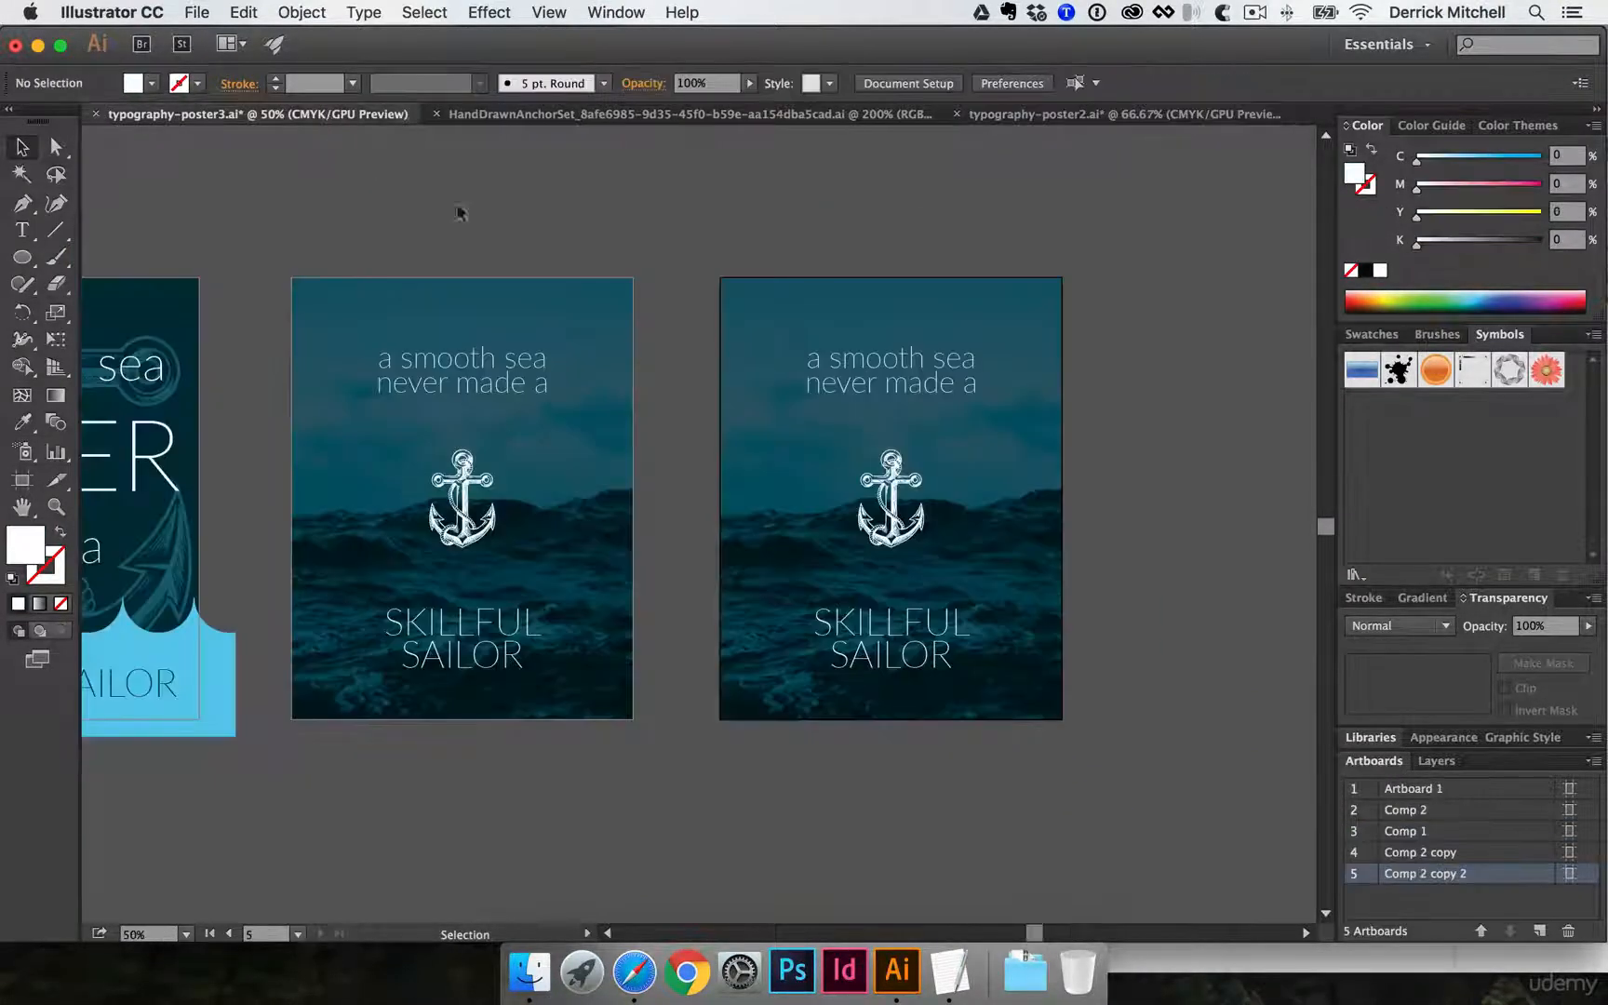
- Delete both text blocks on Comp 2 copy 2 and paste the copied three-line text in place
left_click(862, 347)
key("Delete")
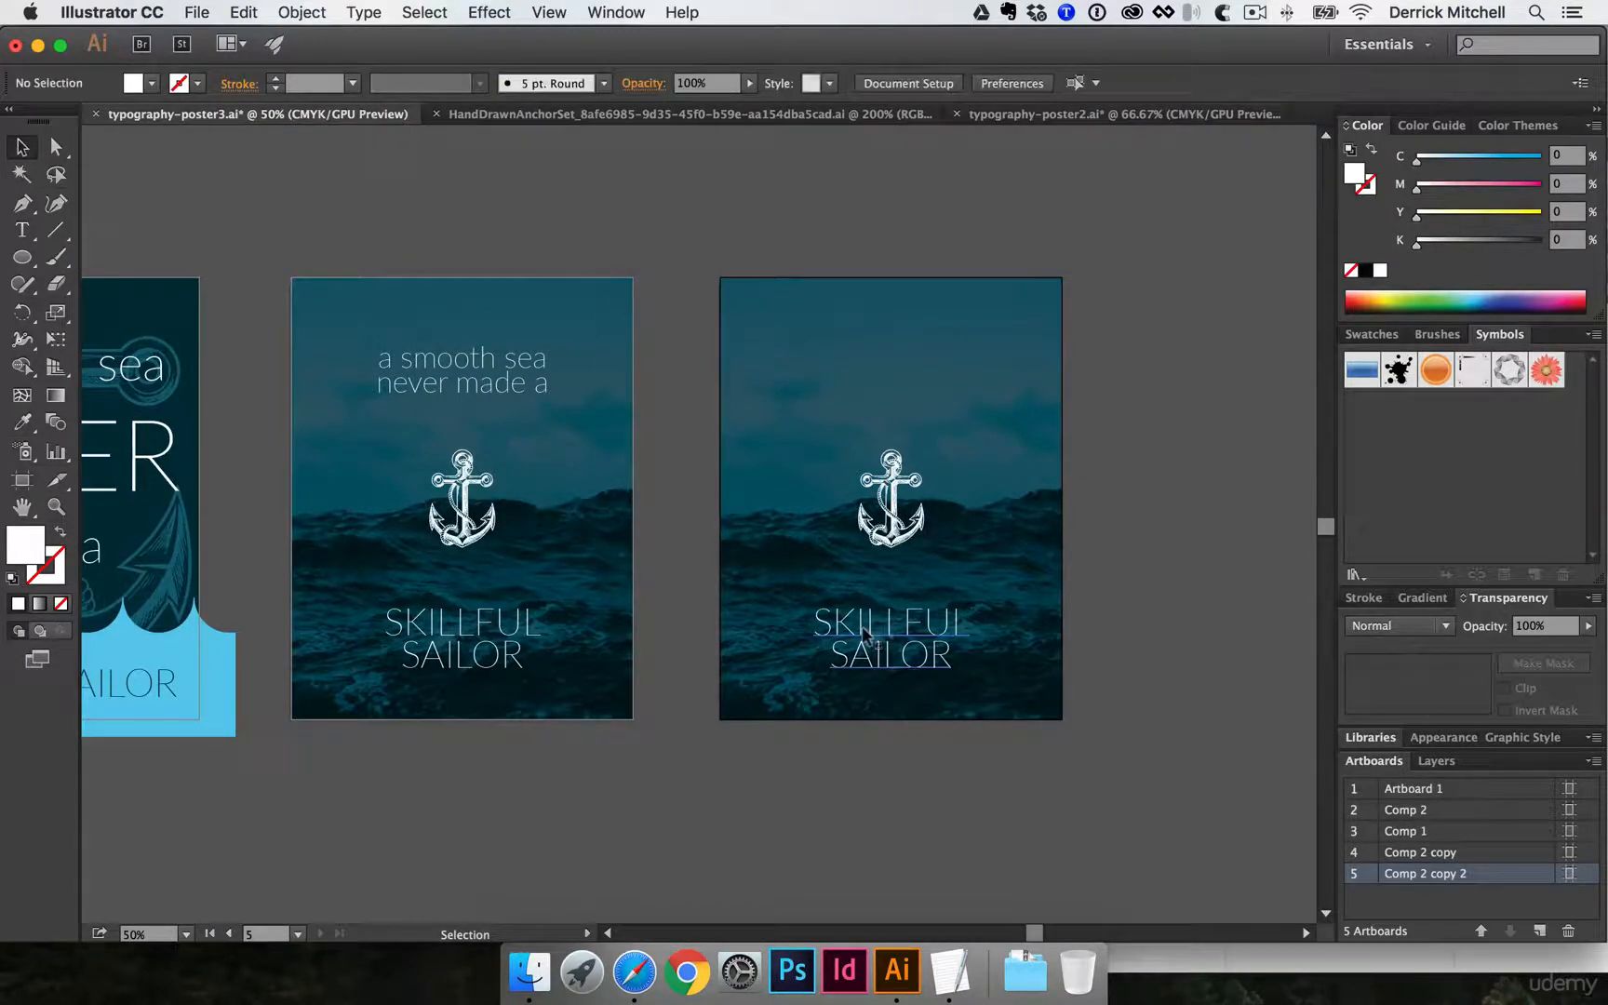
left_click(875, 645)
key("Delete")
type("A SMOOTH SEA NEVER MADE A SKILLFUL SAILOR")
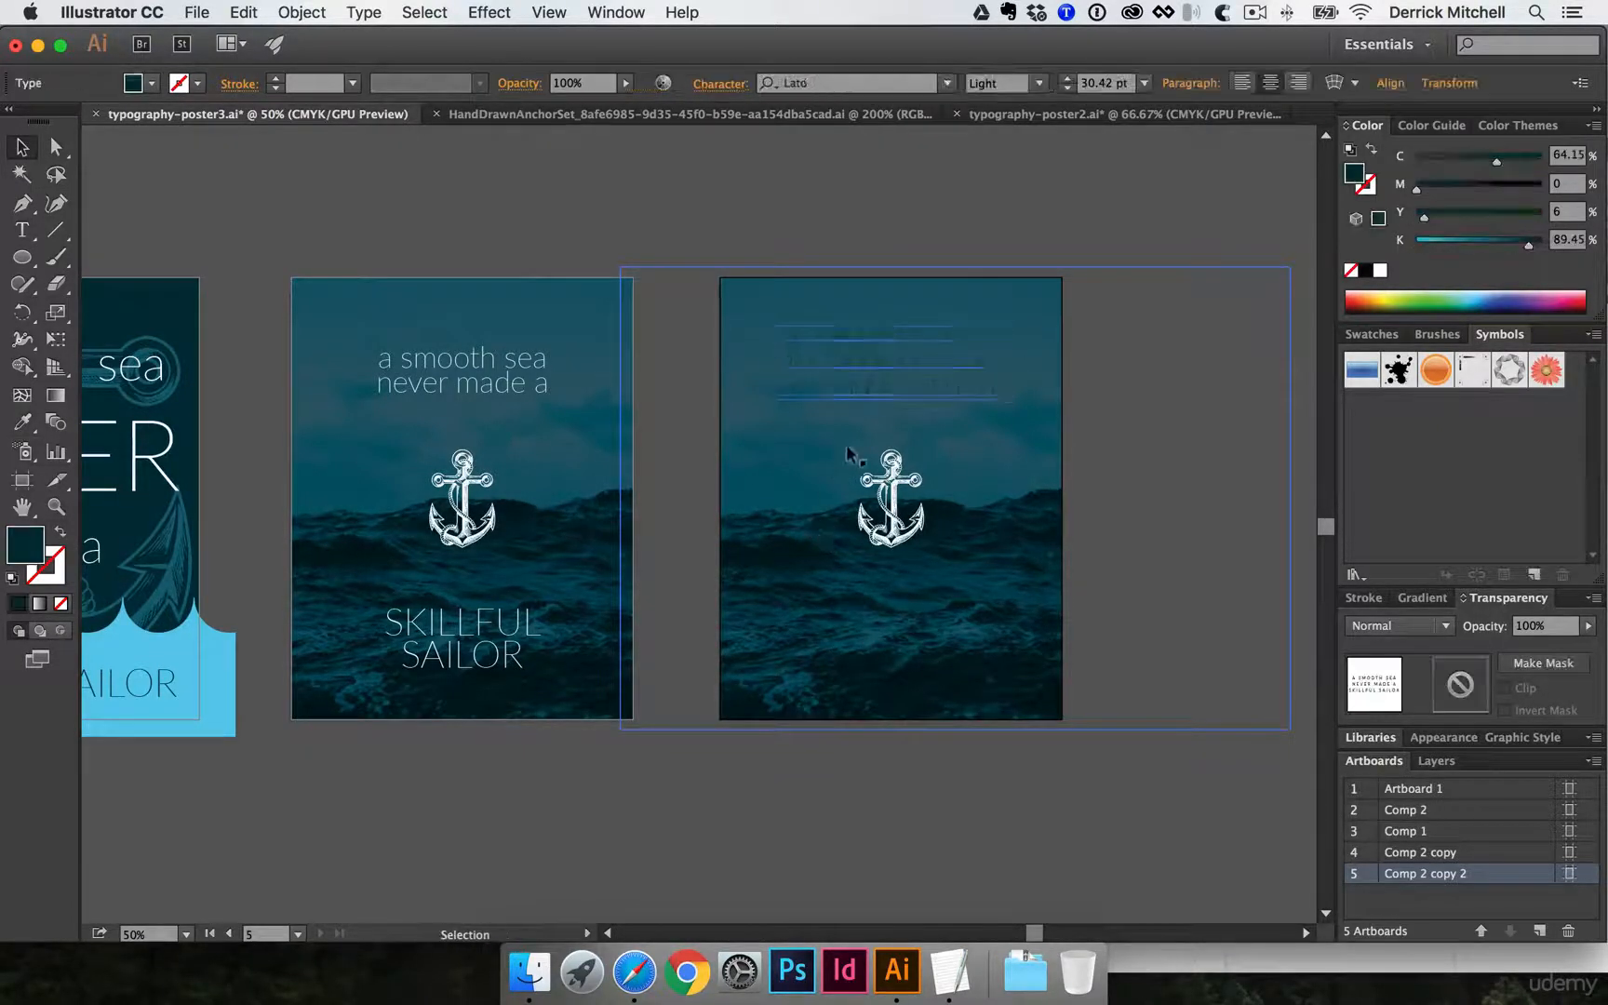
- In typography-poster2.ai, move the light poster's clipped sea photo aside to expose the background rectangle and unlock all objects
left_click(1174, 117)
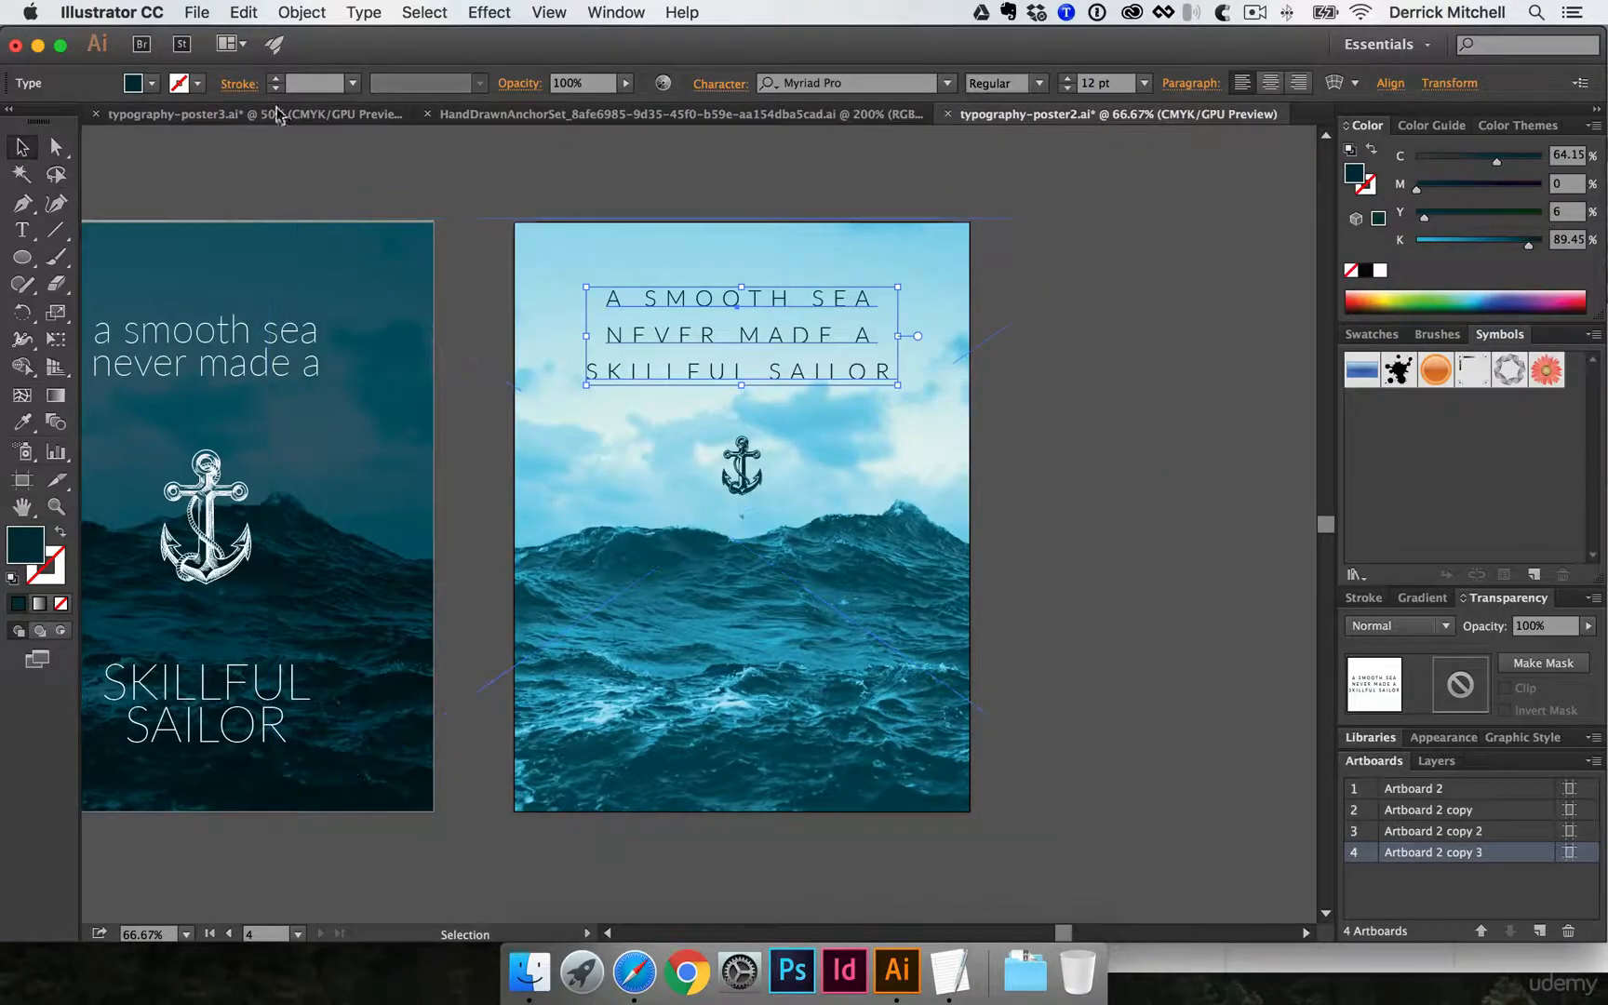
left_click(597, 481)
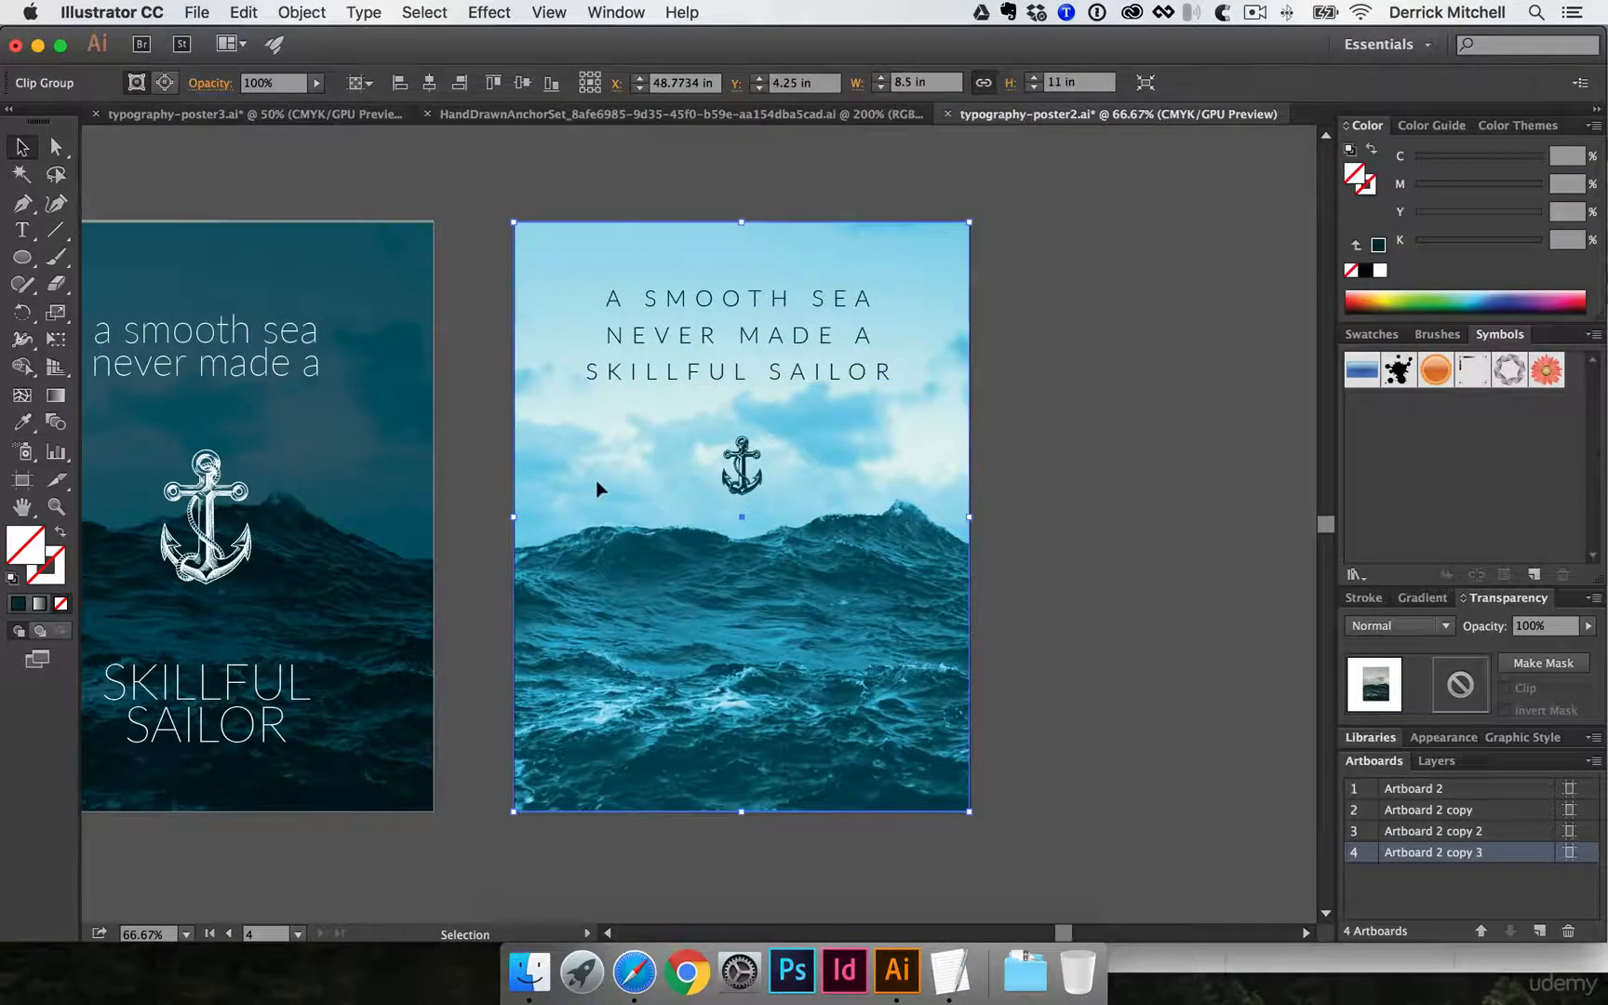
left_click_drag(559, 528, 718, 581)
left_click(576, 666)
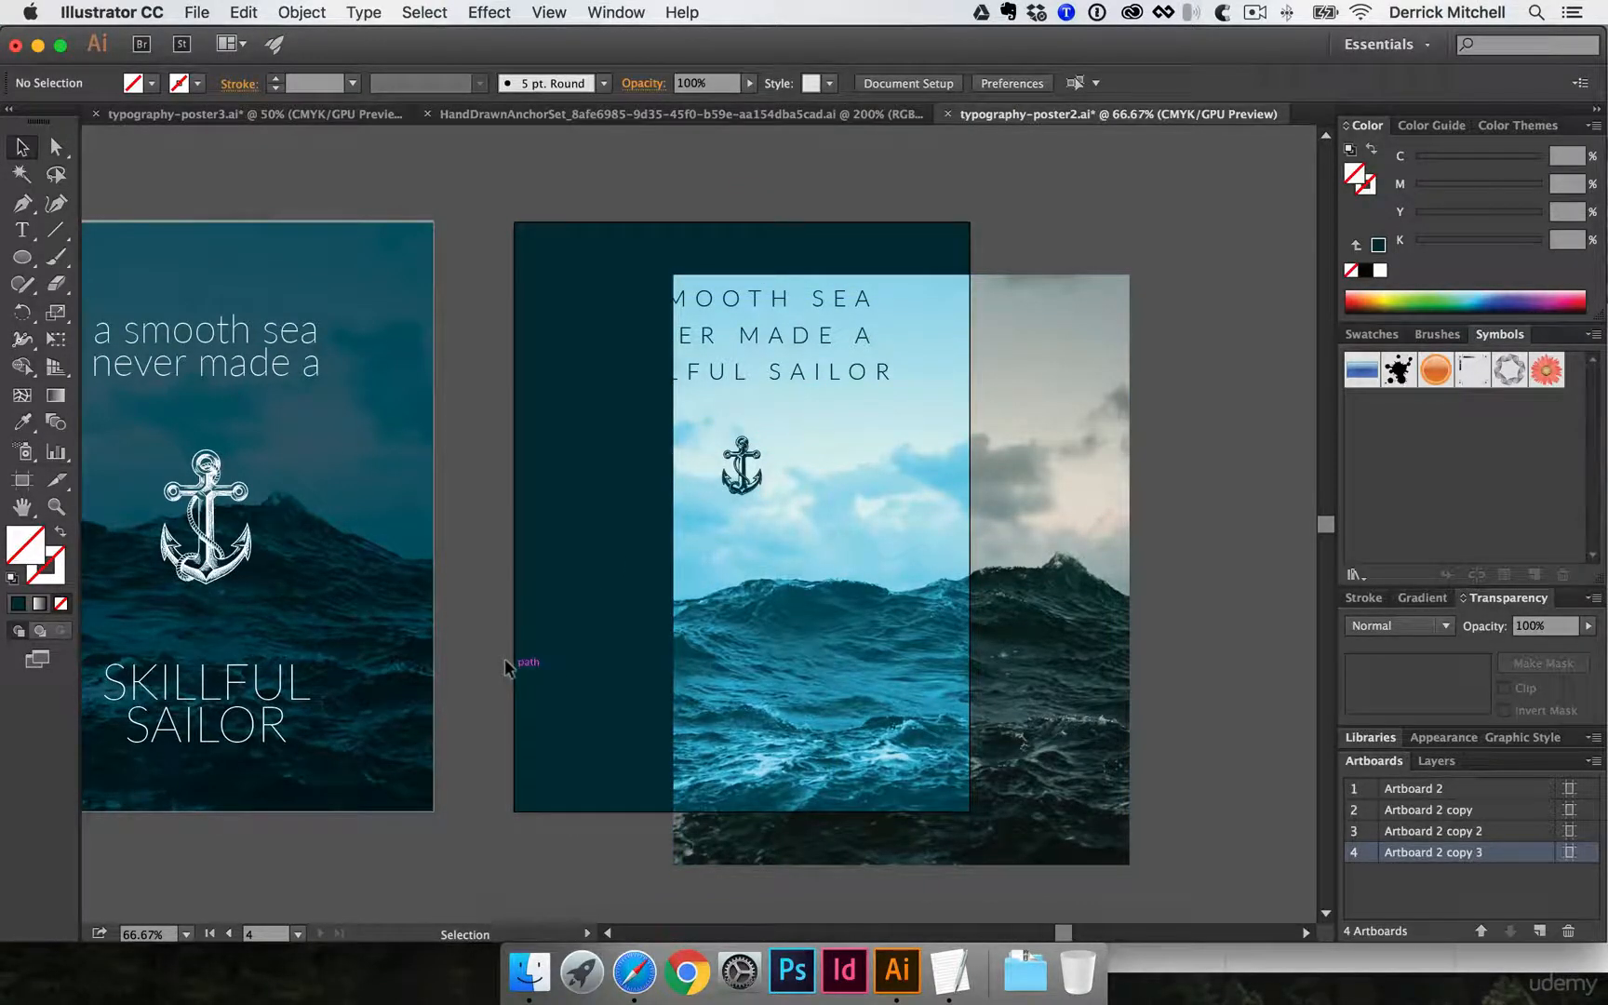
left_click(302, 12)
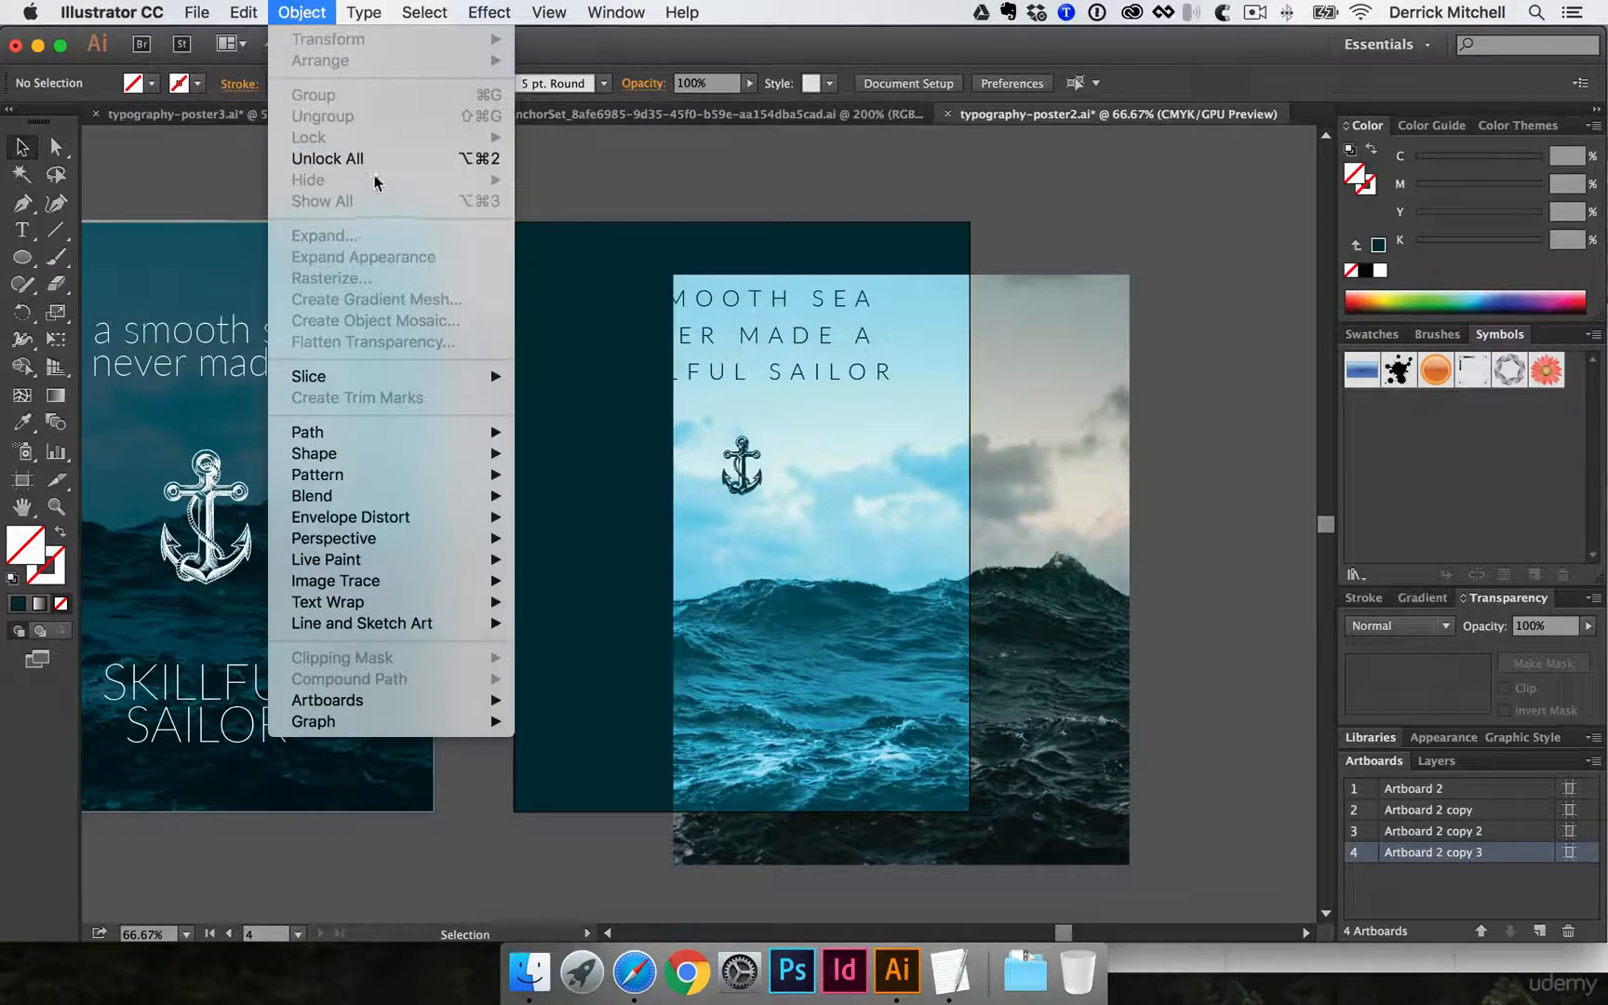
left_click(475, 164)
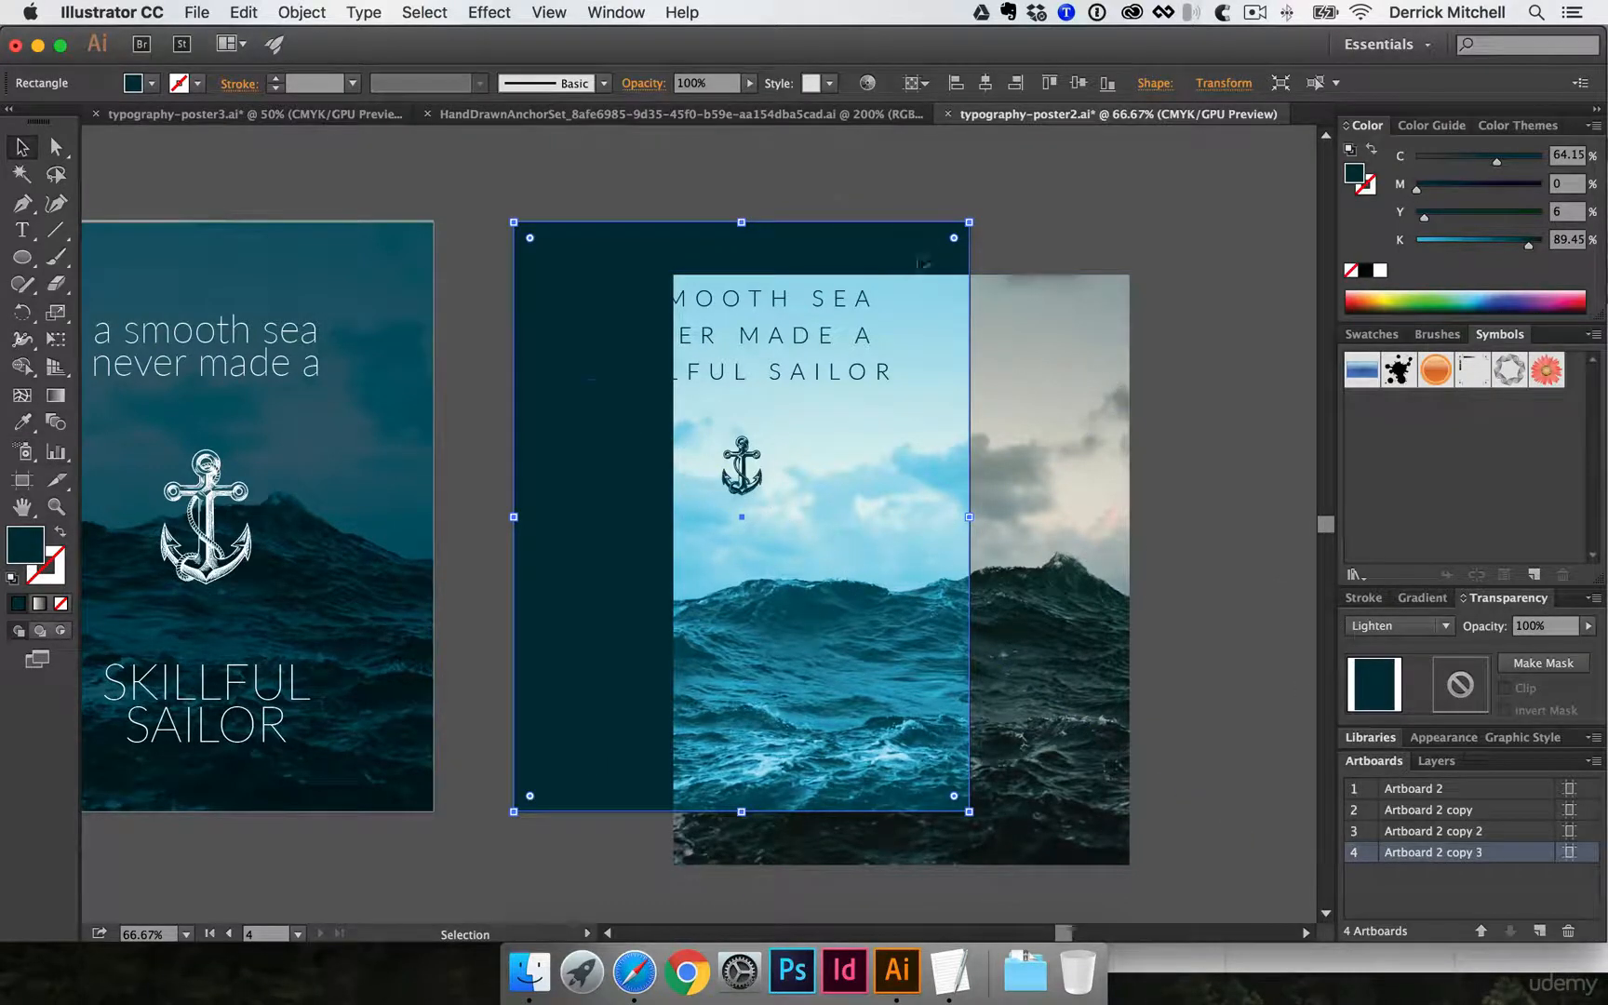
- Check the blending mode of the light poster's dark rectangle, undoing any accidental move
left_click(1043, 210)
left_click_drag(941, 287, 969, 288)
key("super+z")
left_click(1400, 626)
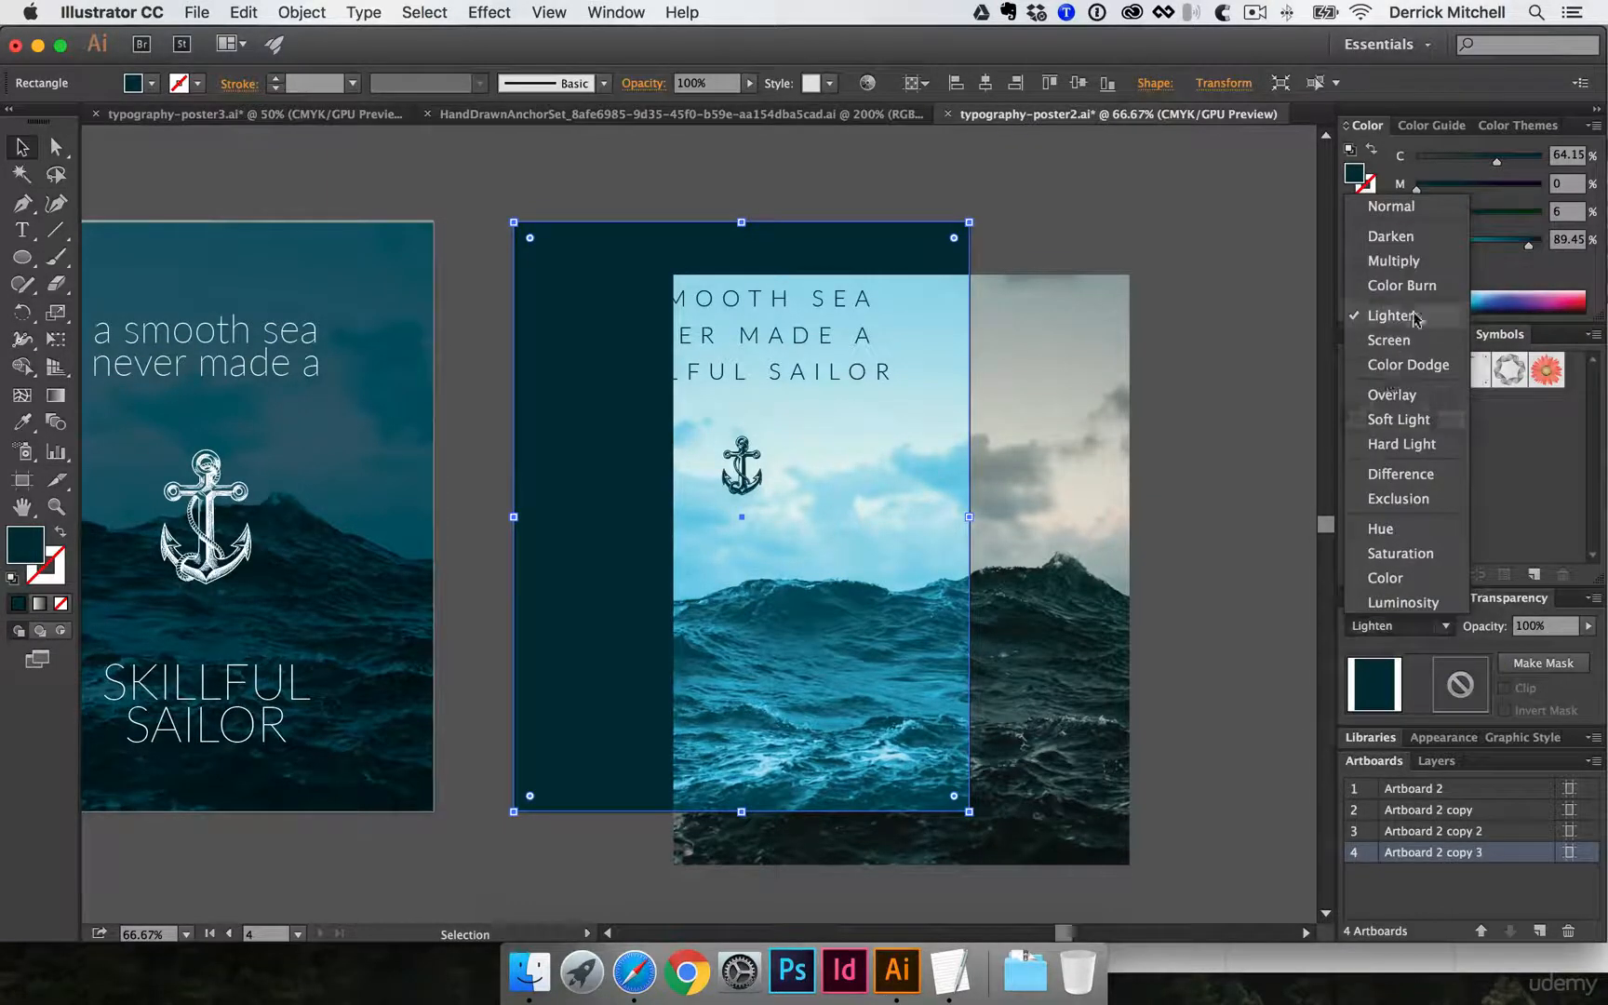
left_click(1159, 262)
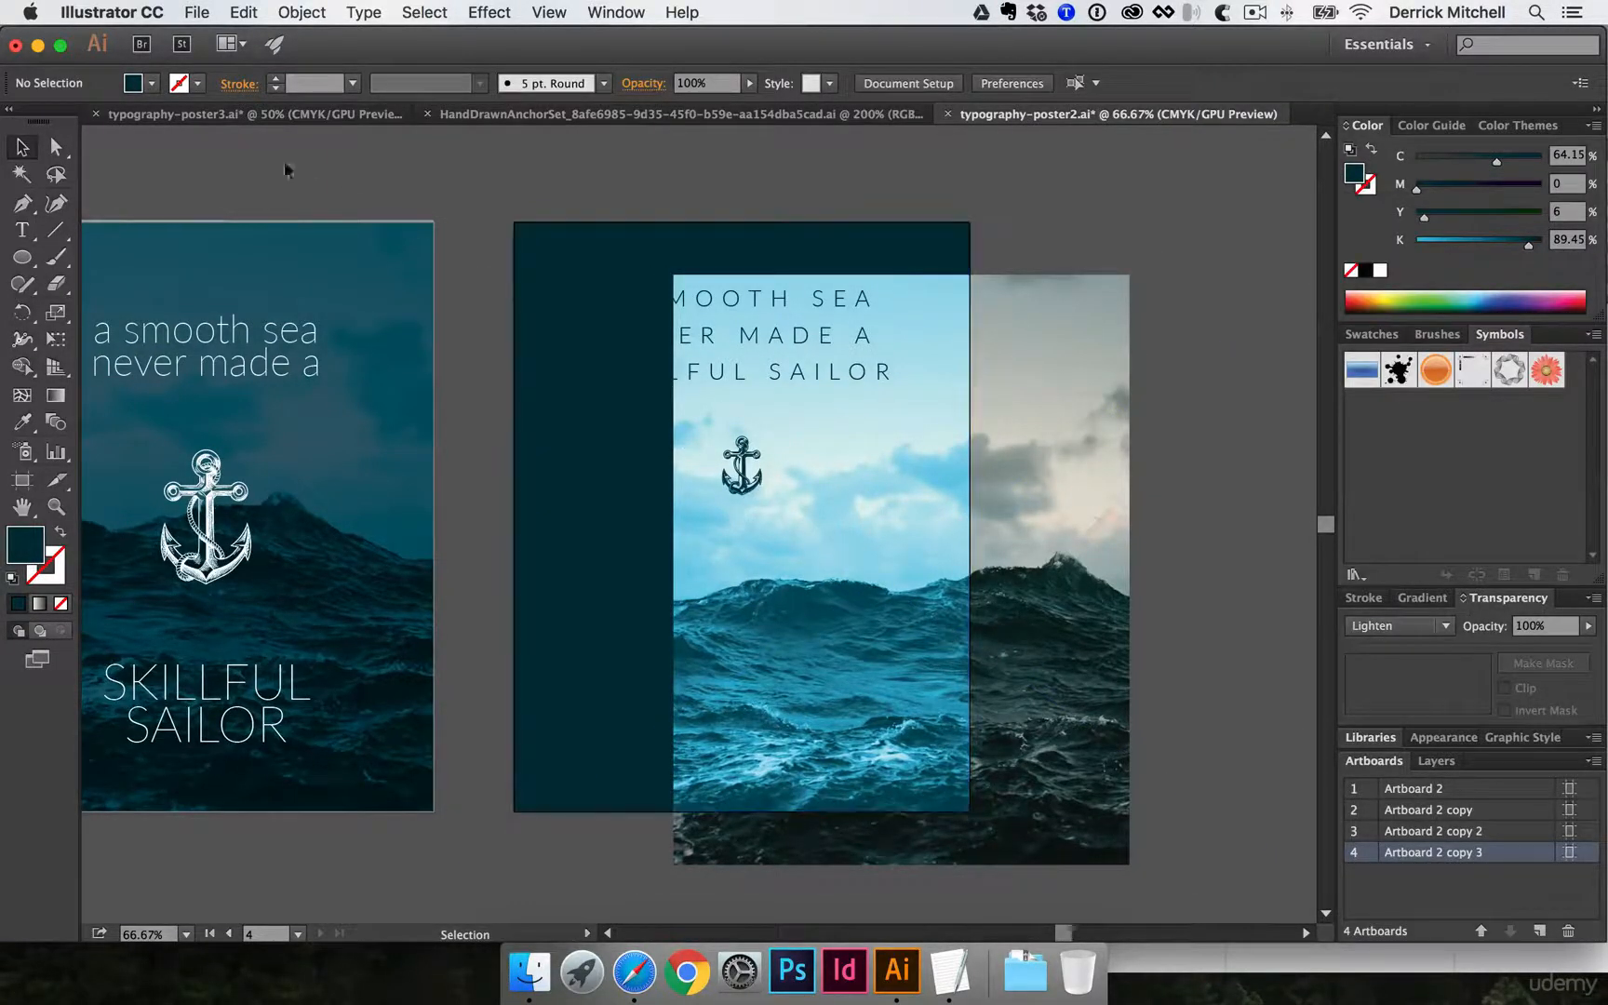
- In typography-poster3.ai, offset the clipped sea photo on Comp 2 copy 2 from its dark rectangle and set its blending mode to Normal
left_click(291, 114)
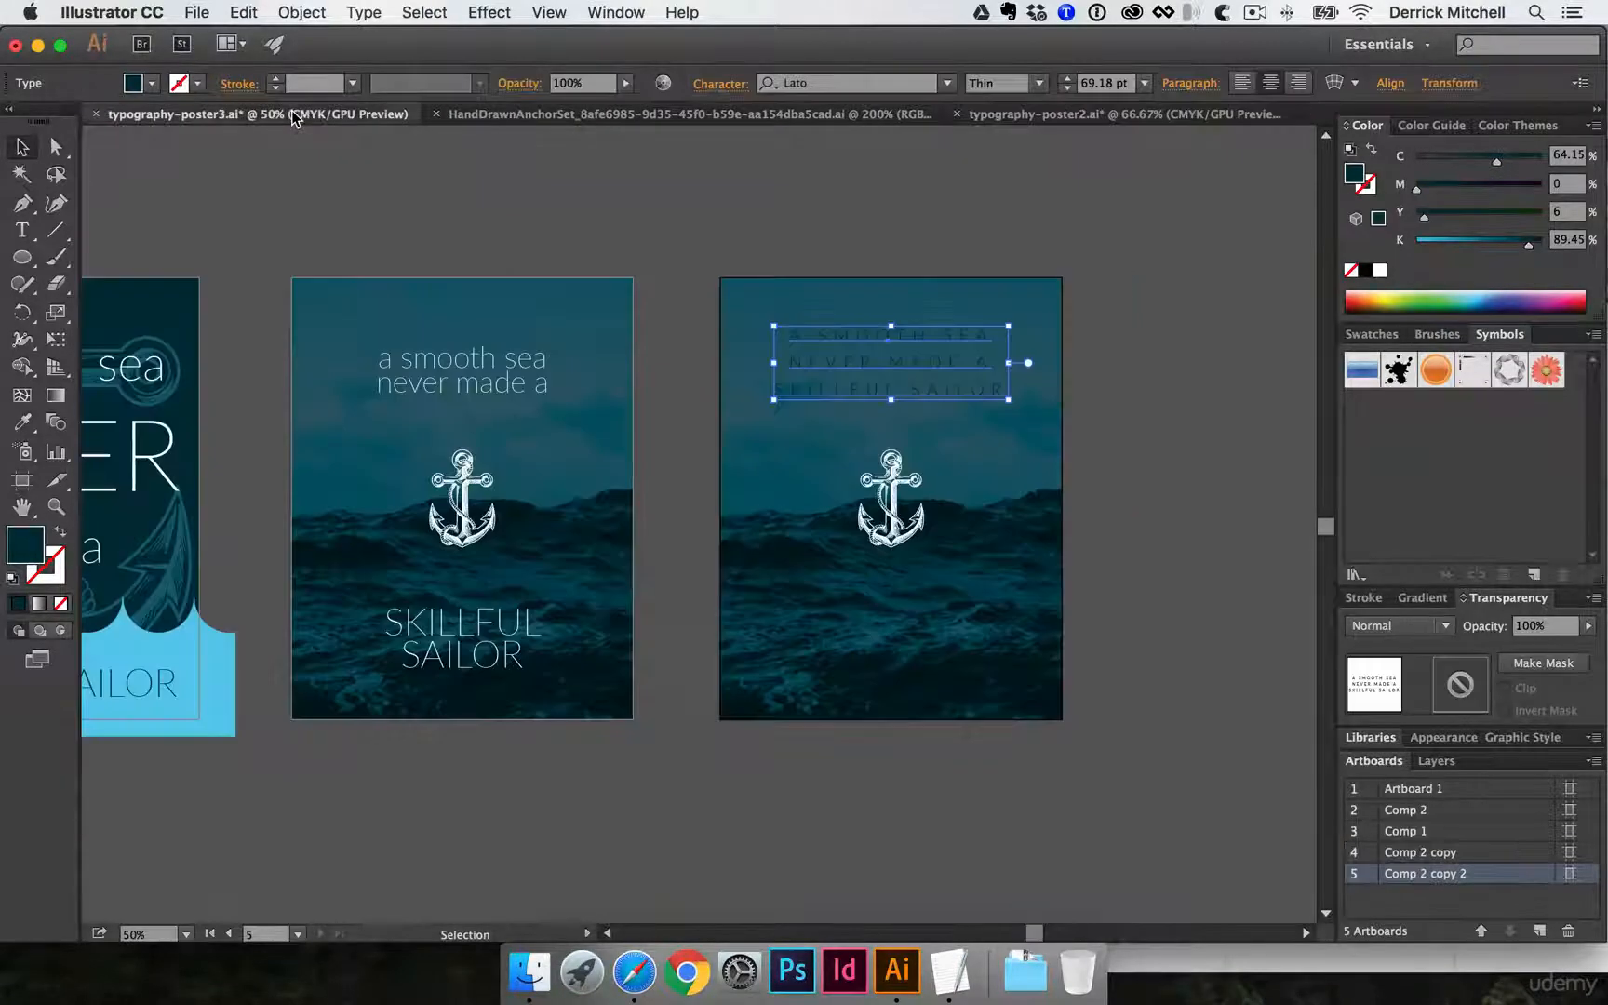
left_click(734, 478)
left_click_drag(743, 477, 822, 539)
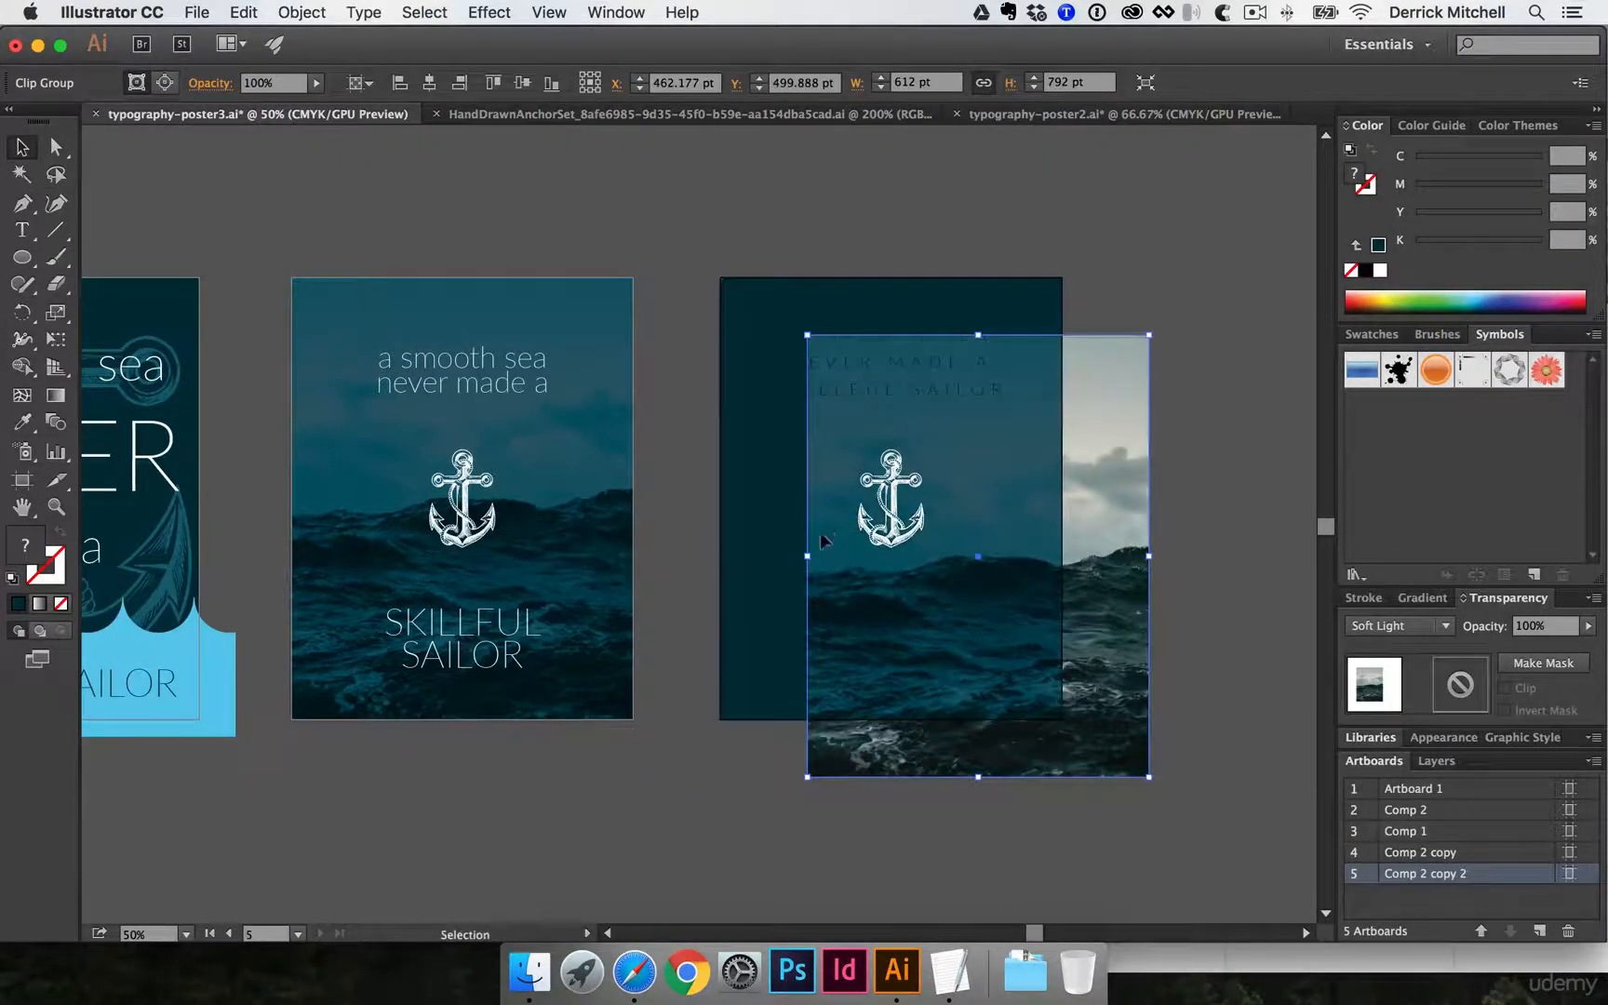
left_click(767, 558)
left_click(826, 589)
left_click(1388, 625)
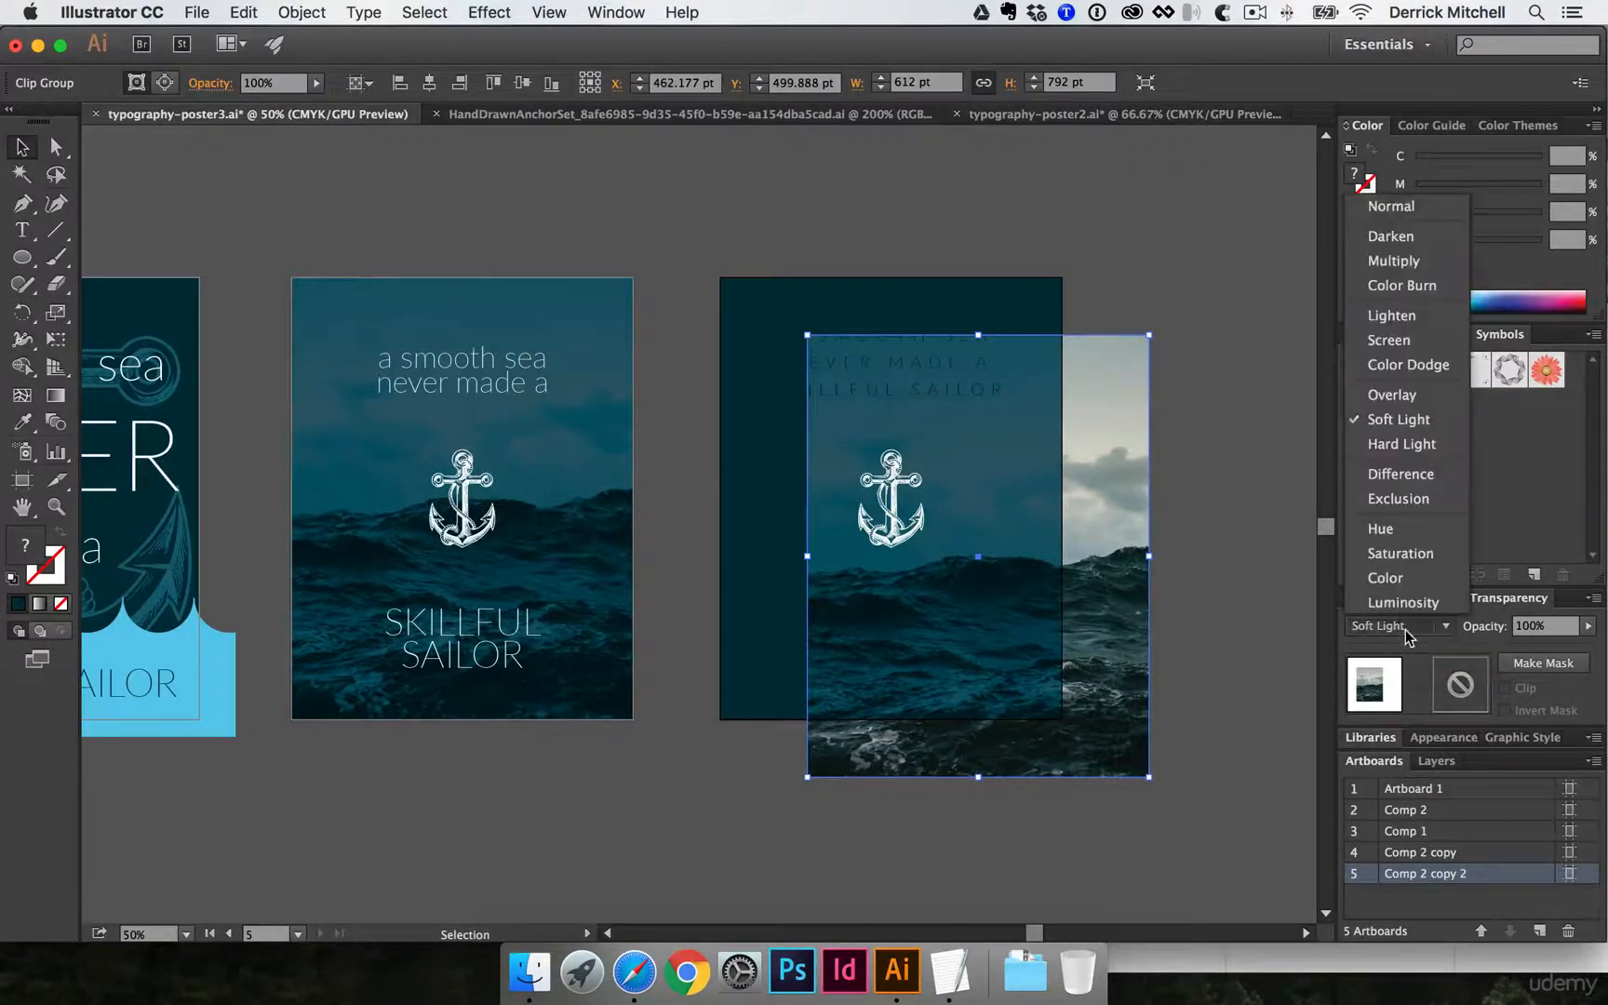
left_click(1396, 207)
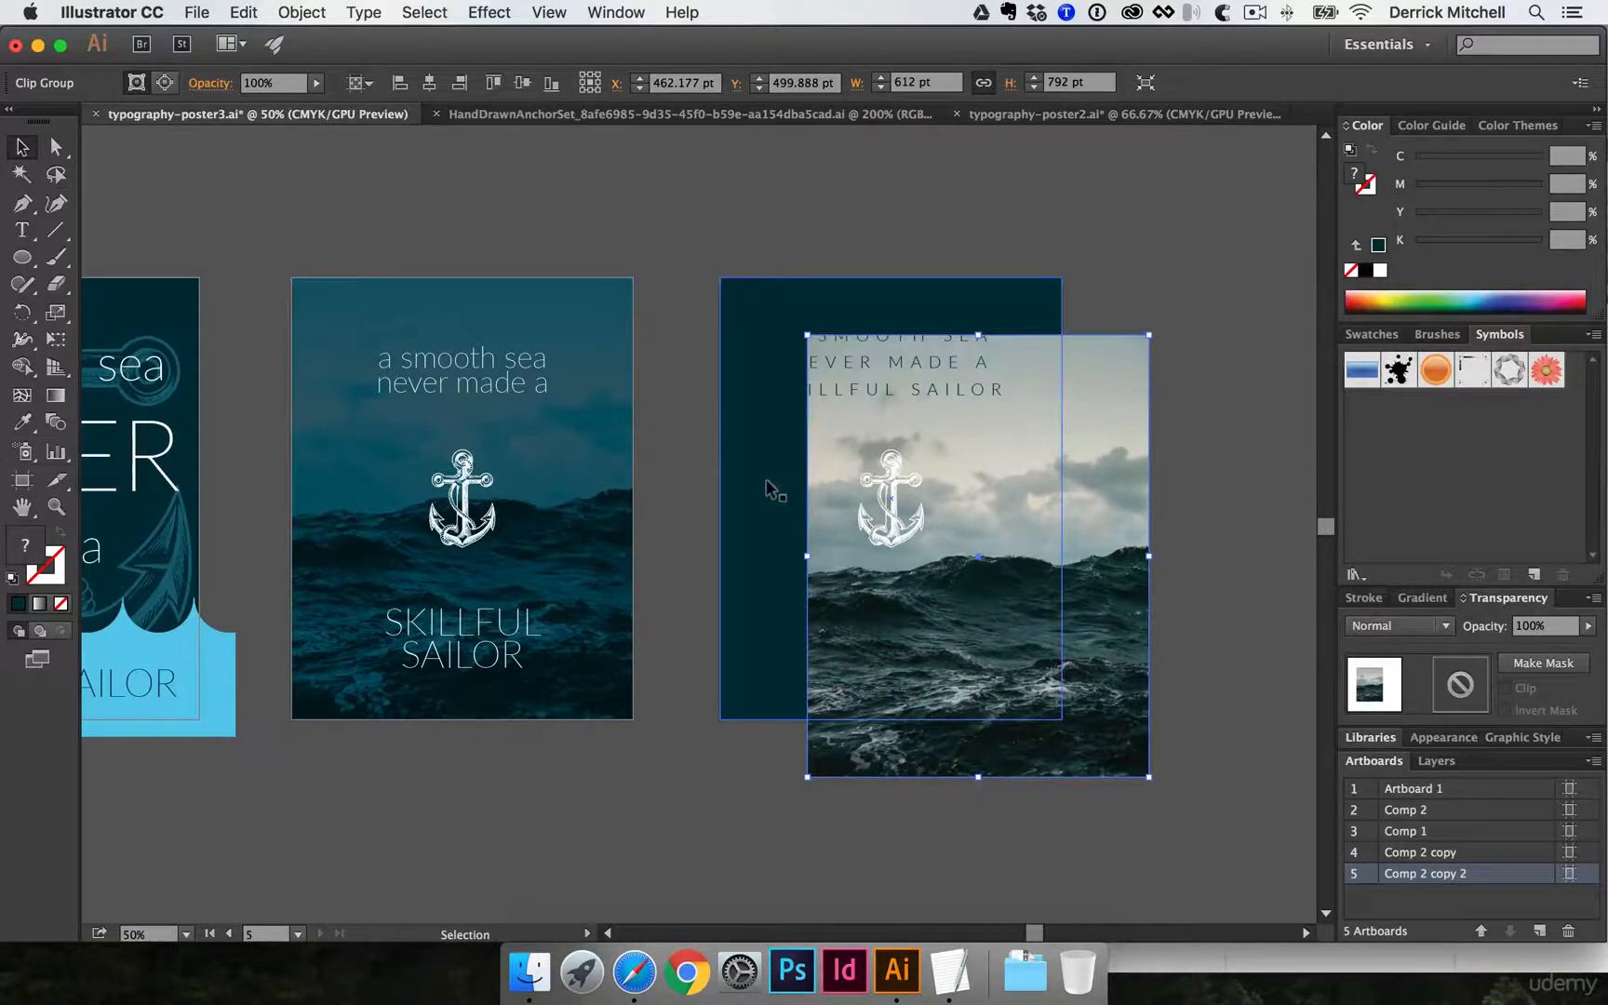
- Set the blending mode of the dark rectangle on Comp 2 copy 2 to Lighten, matching the light poster's rectangle in typography-poster2.ai
left_click(741, 436)
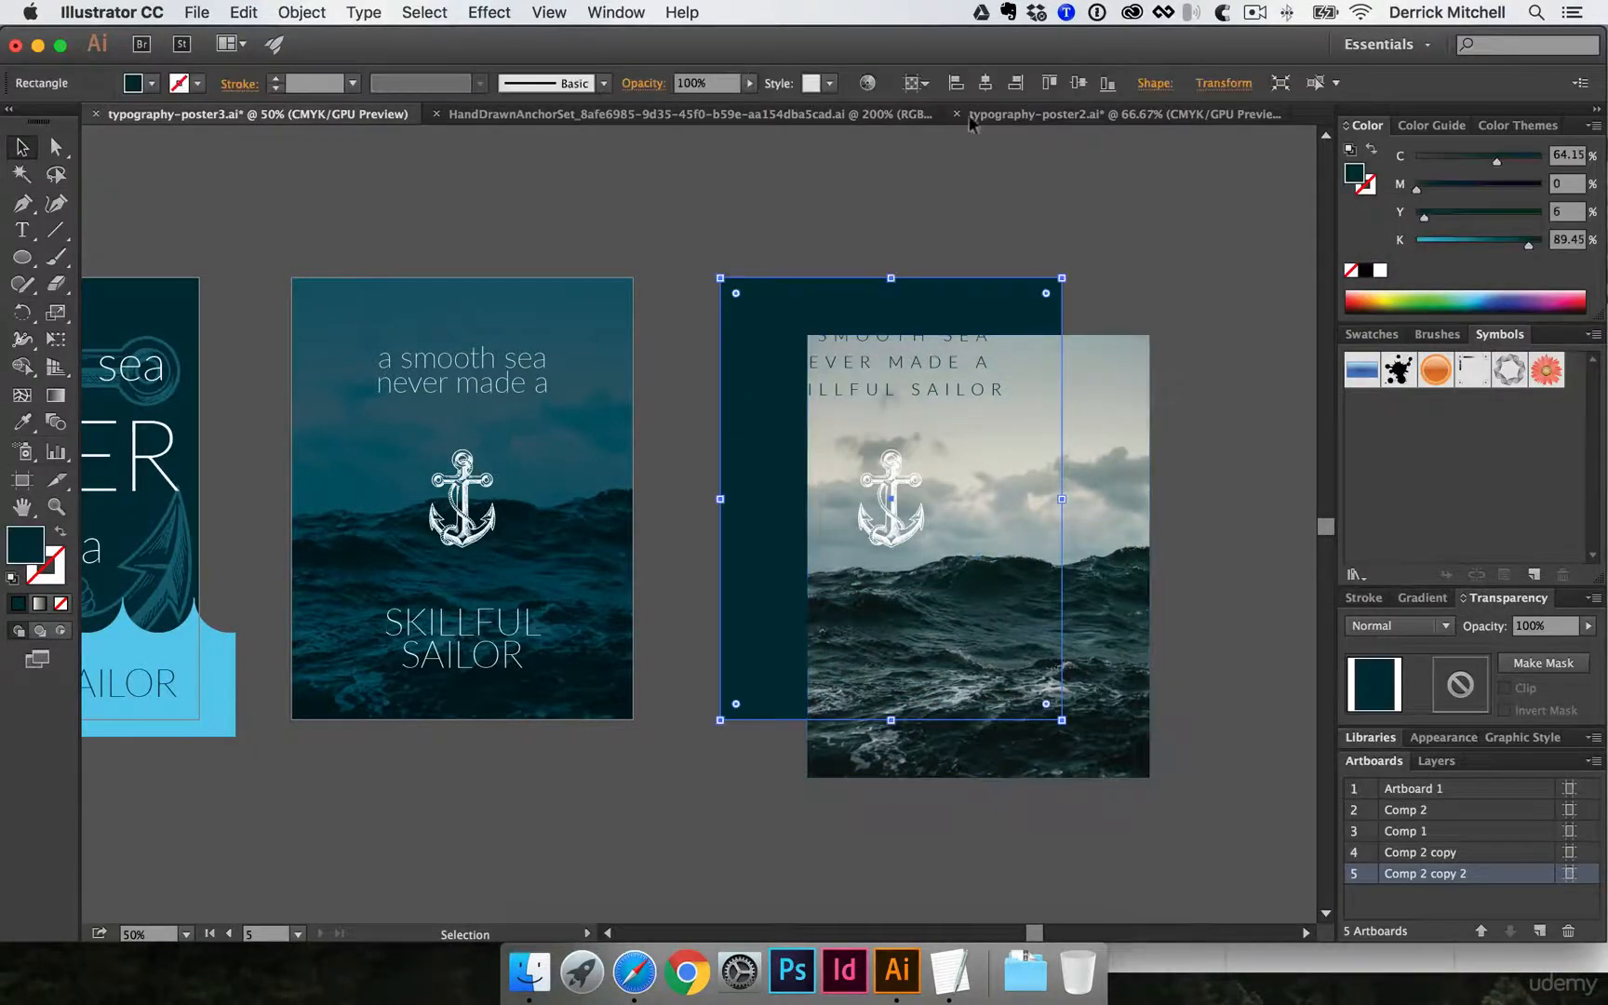
left_click(1101, 121)
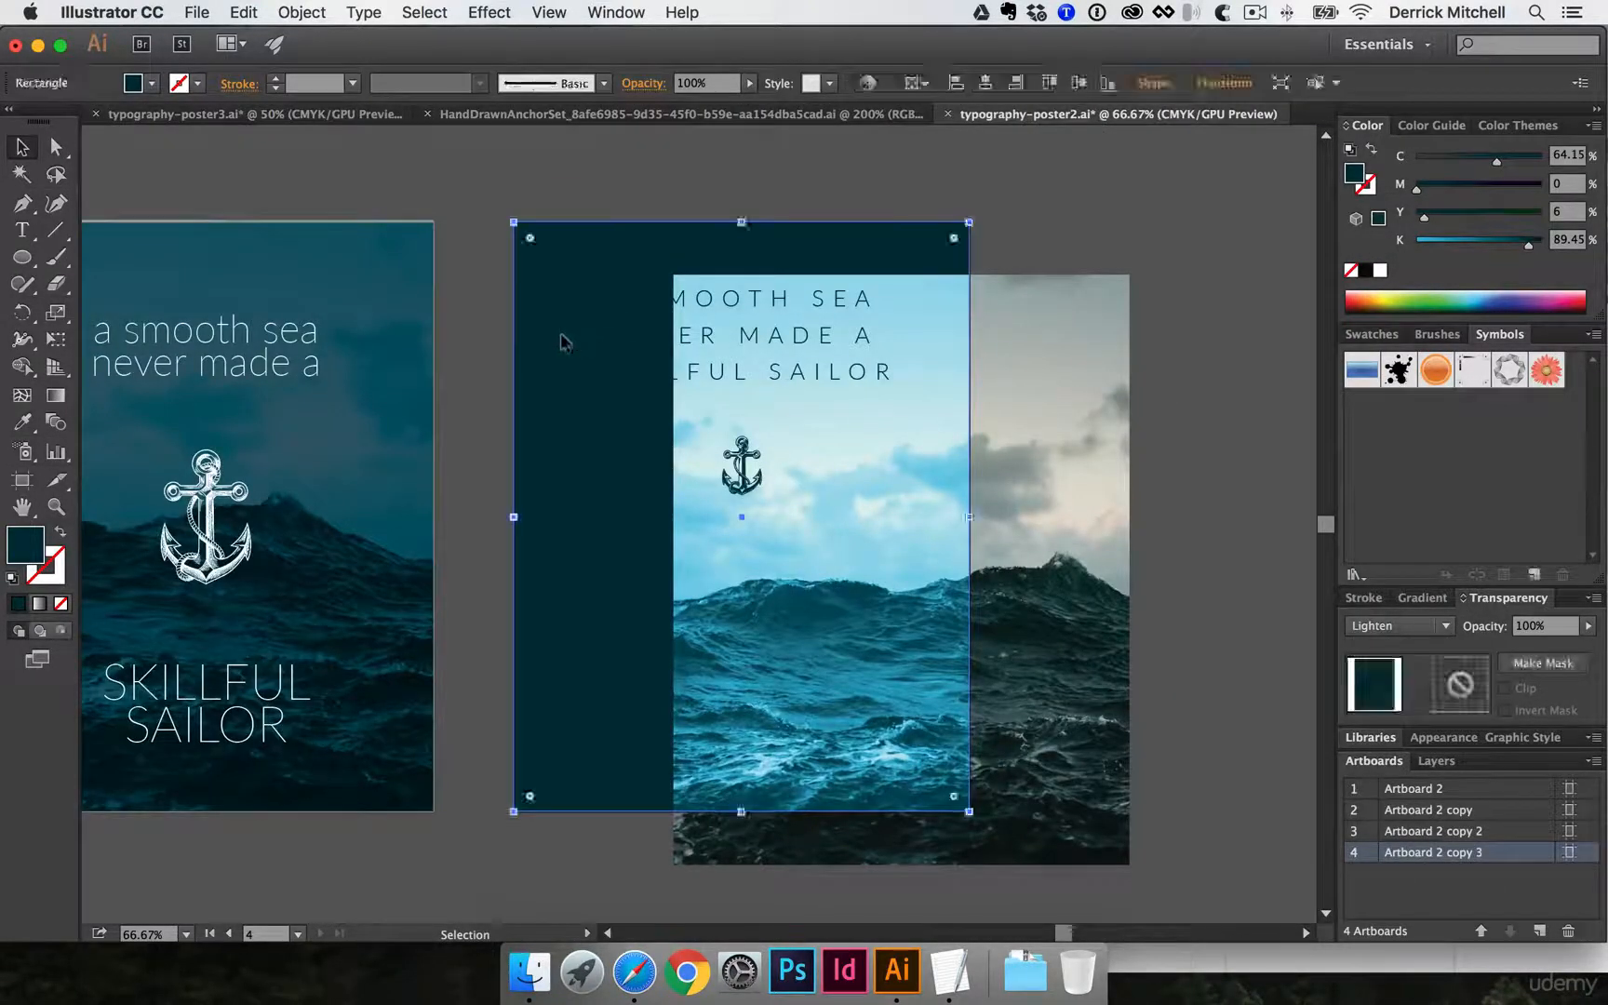
left_click(252, 121)
left_click(1416, 628)
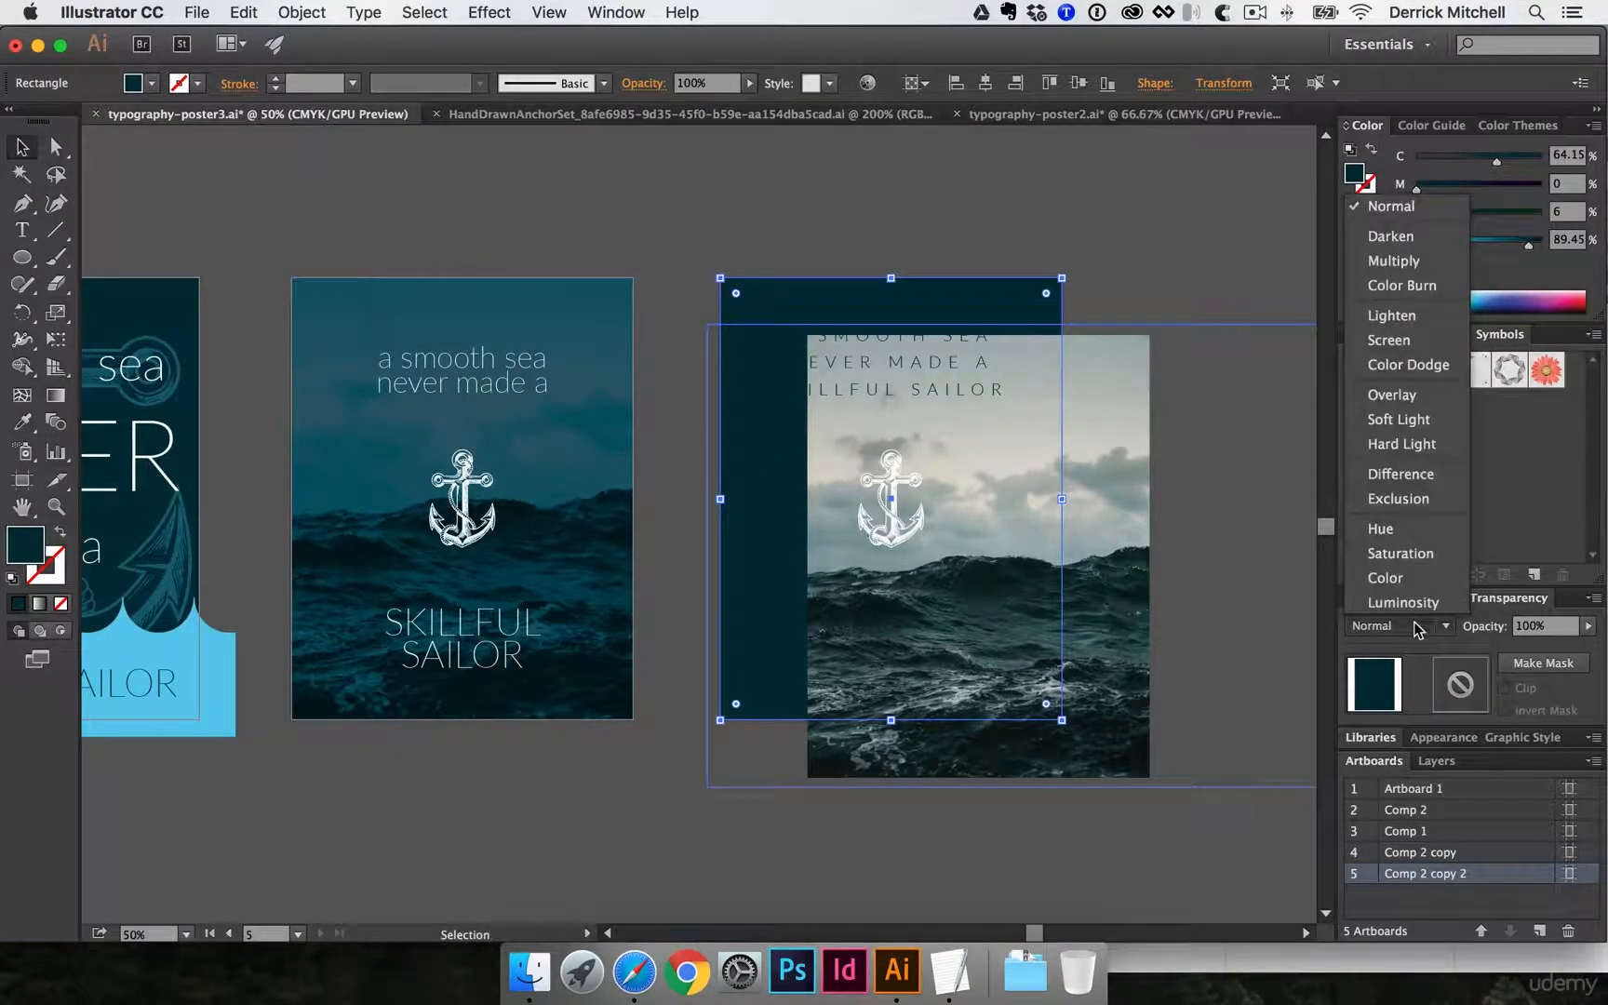
left_click(1416, 315)
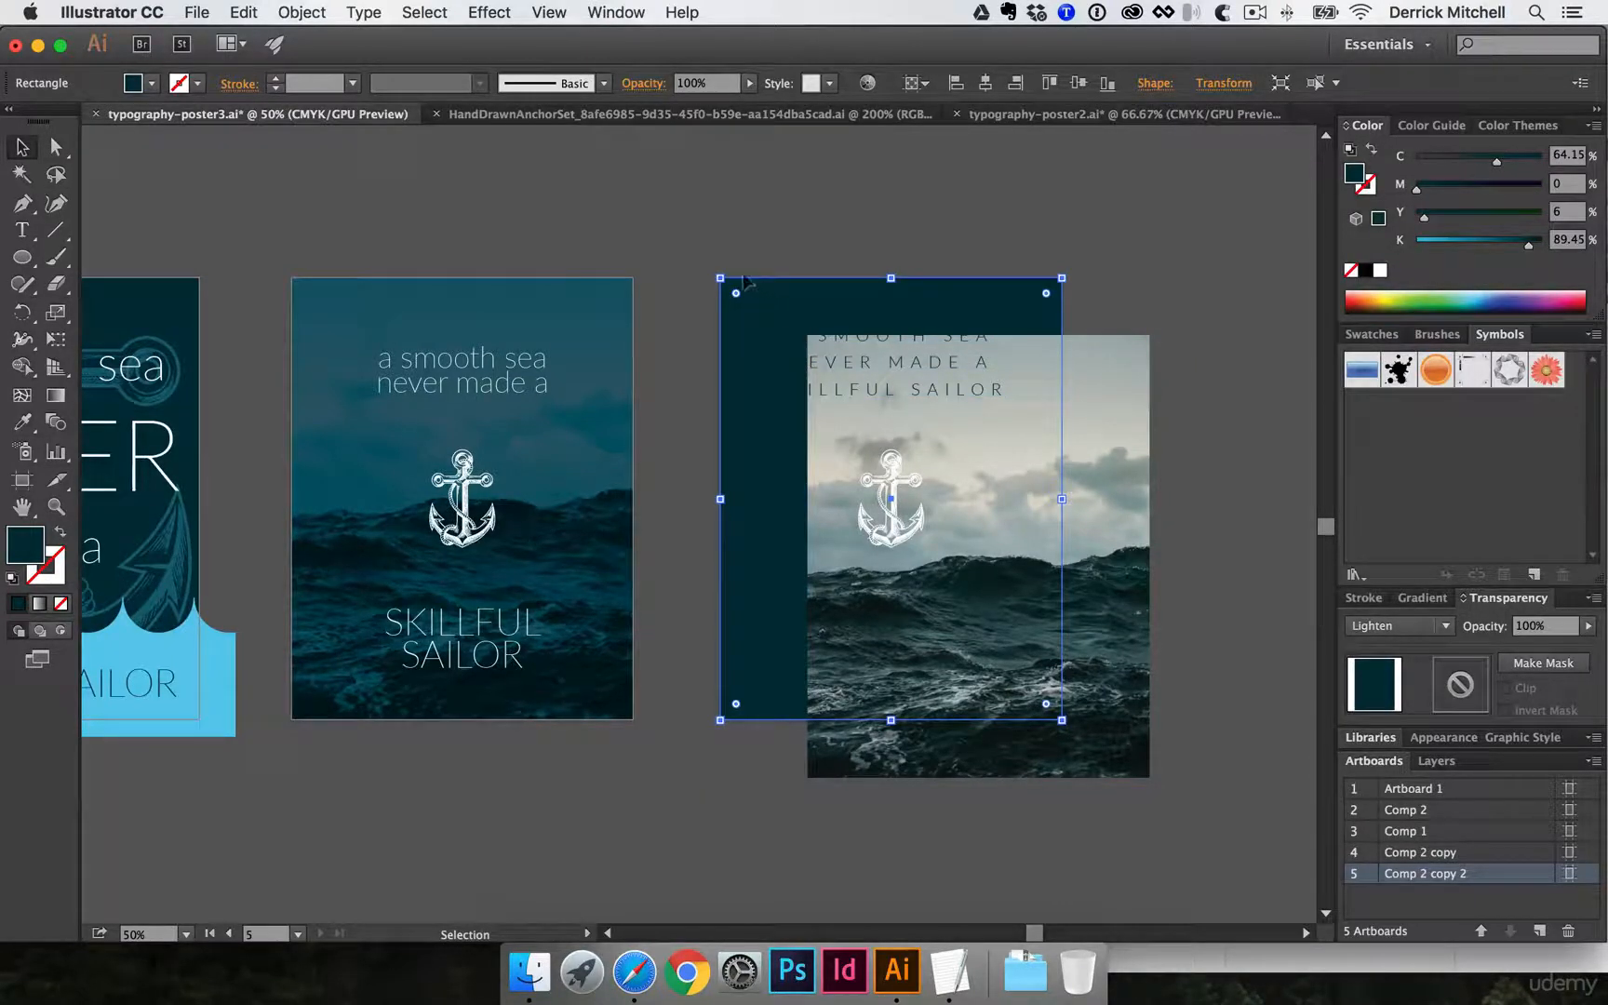
- Send the clipped sea photo behind the dark rectangle and centre it horizontally and vertically on the Comp 2 copy 2 artboard
left_click(1113, 403)
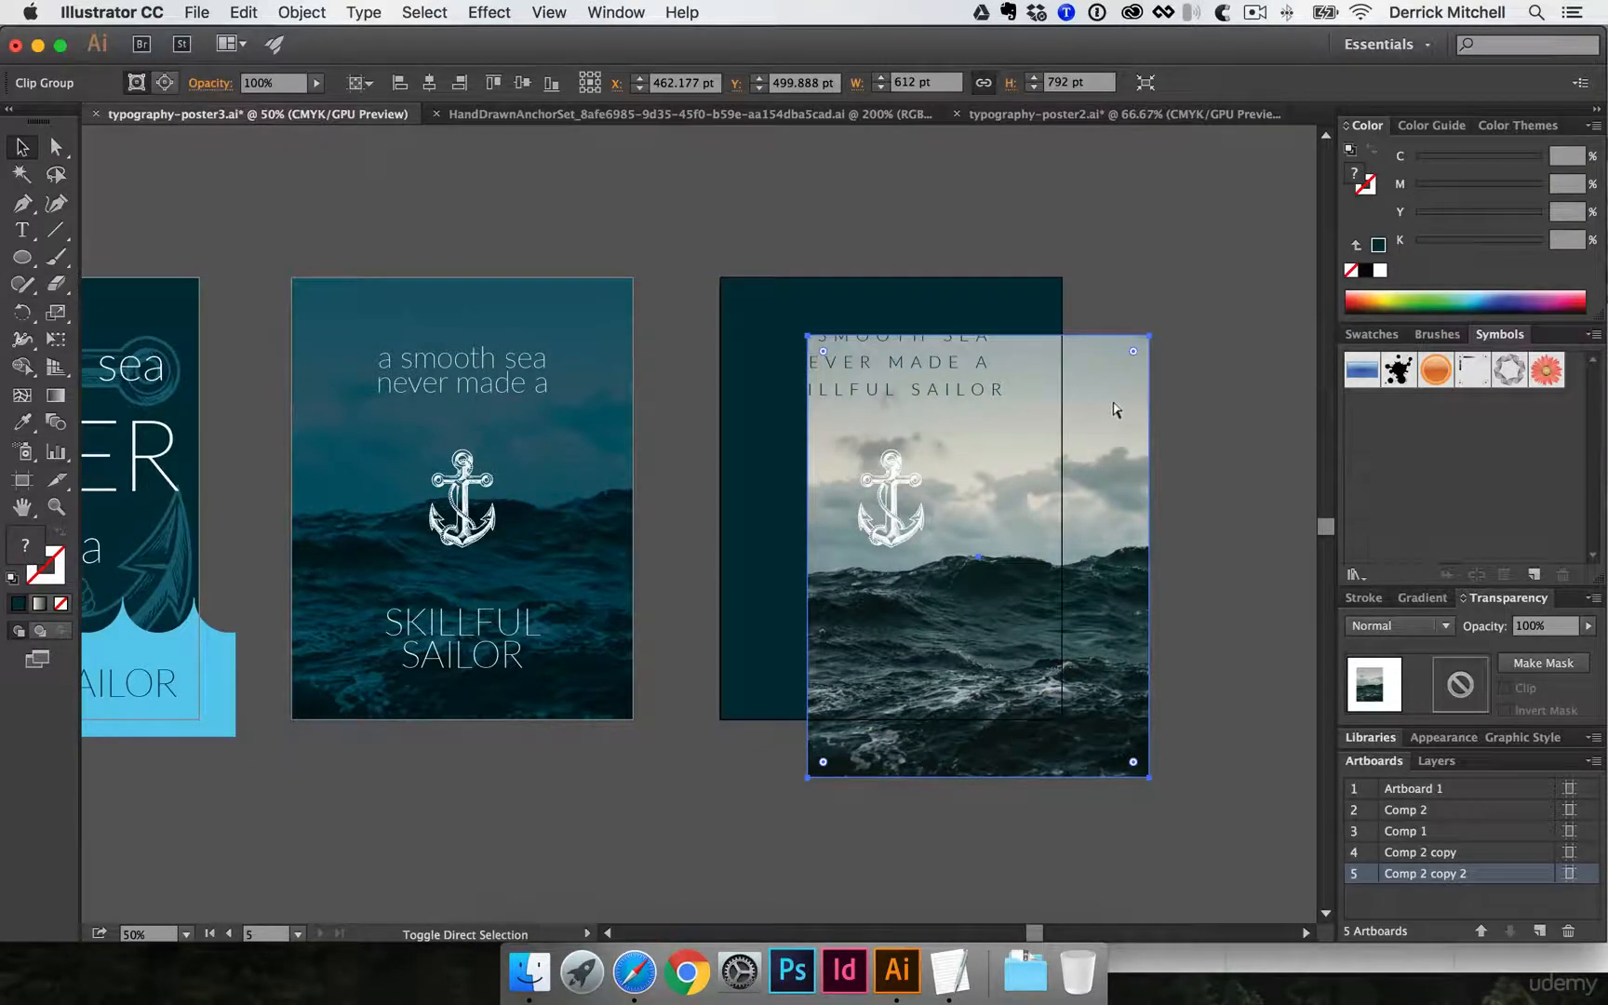
key("super+bracketleft")
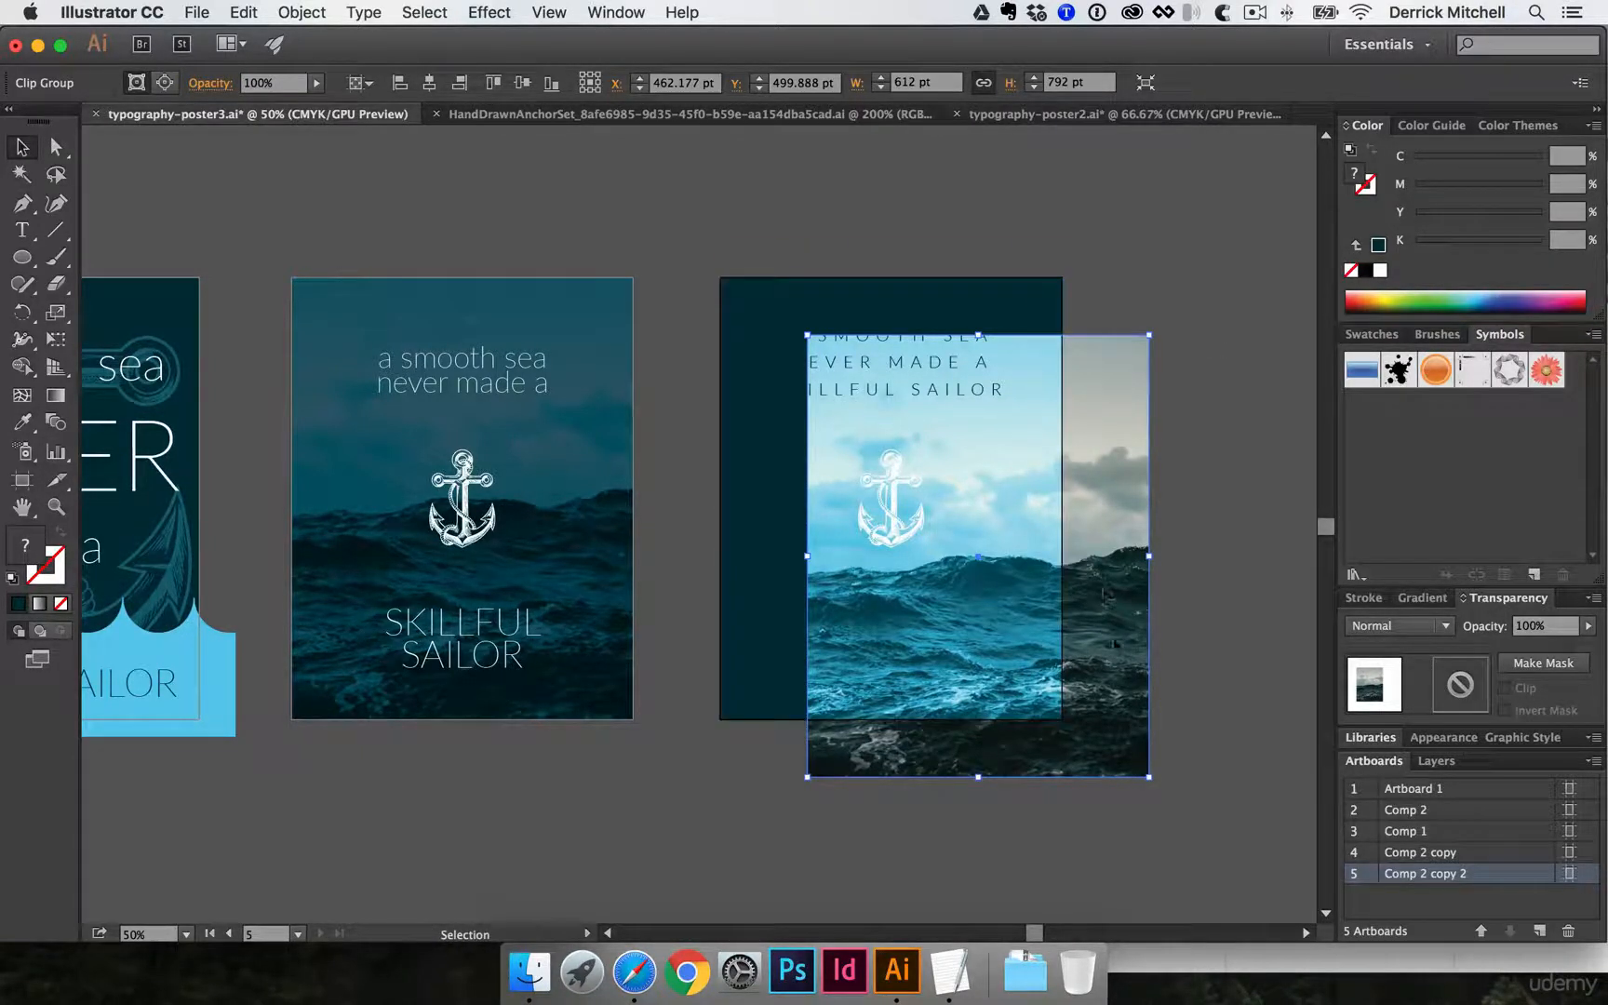
left_click_drag(1123, 735, 1094, 689)
left_click_drag(1039, 676, 955, 618)
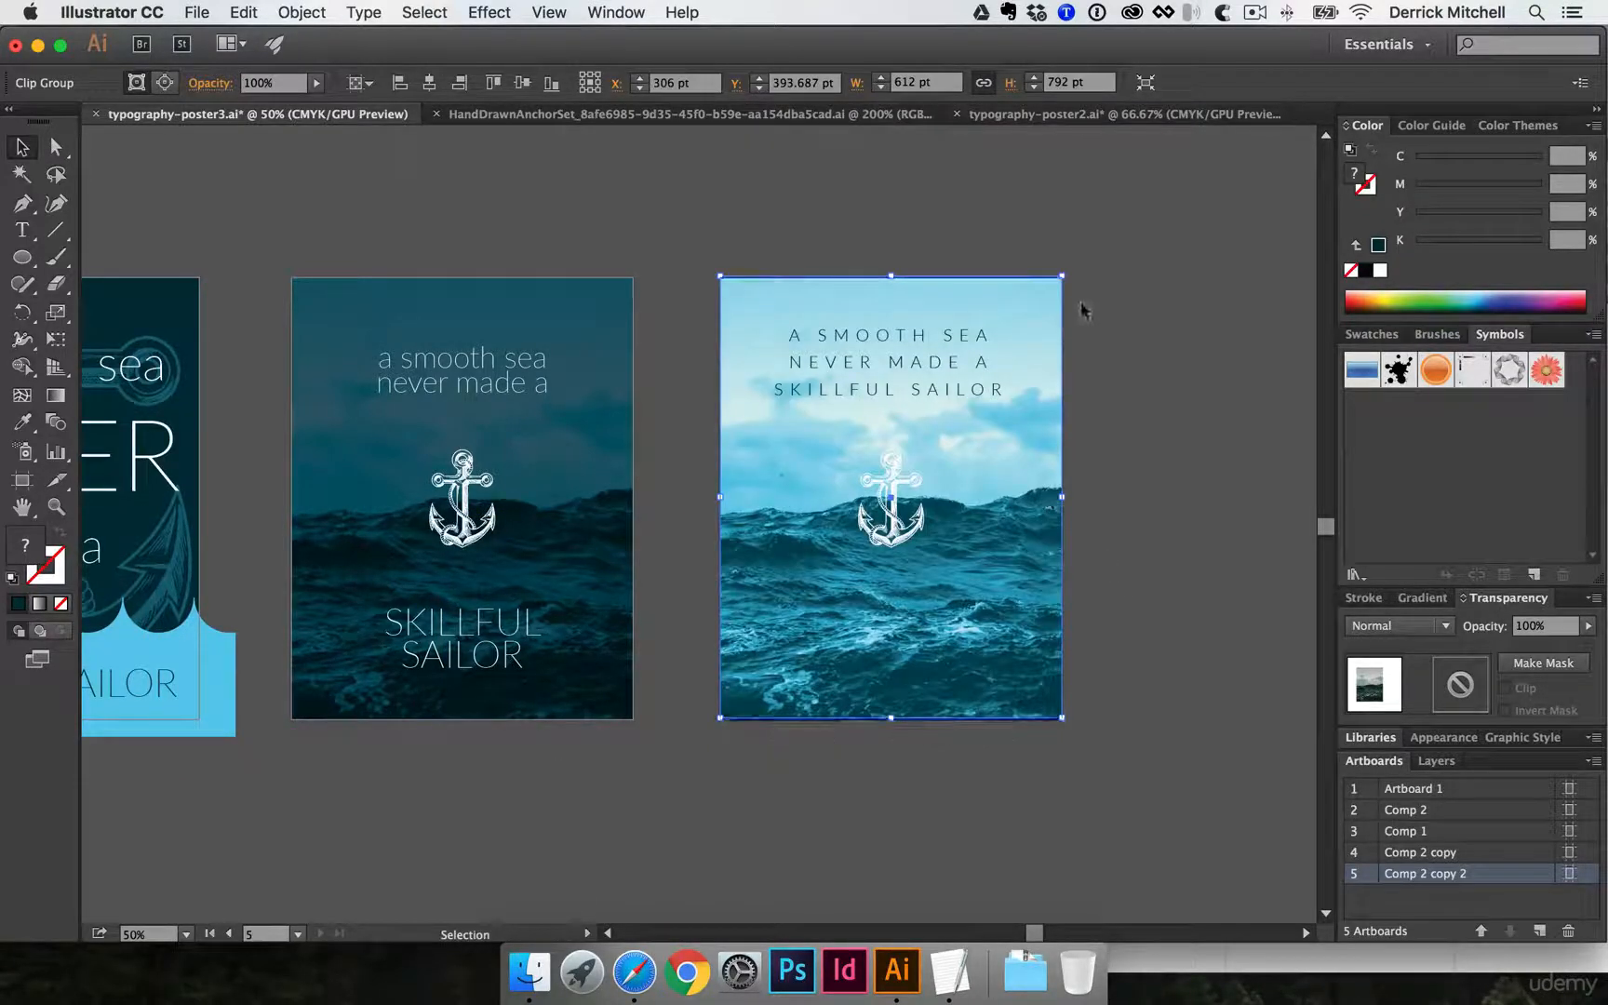
left_click(360, 83)
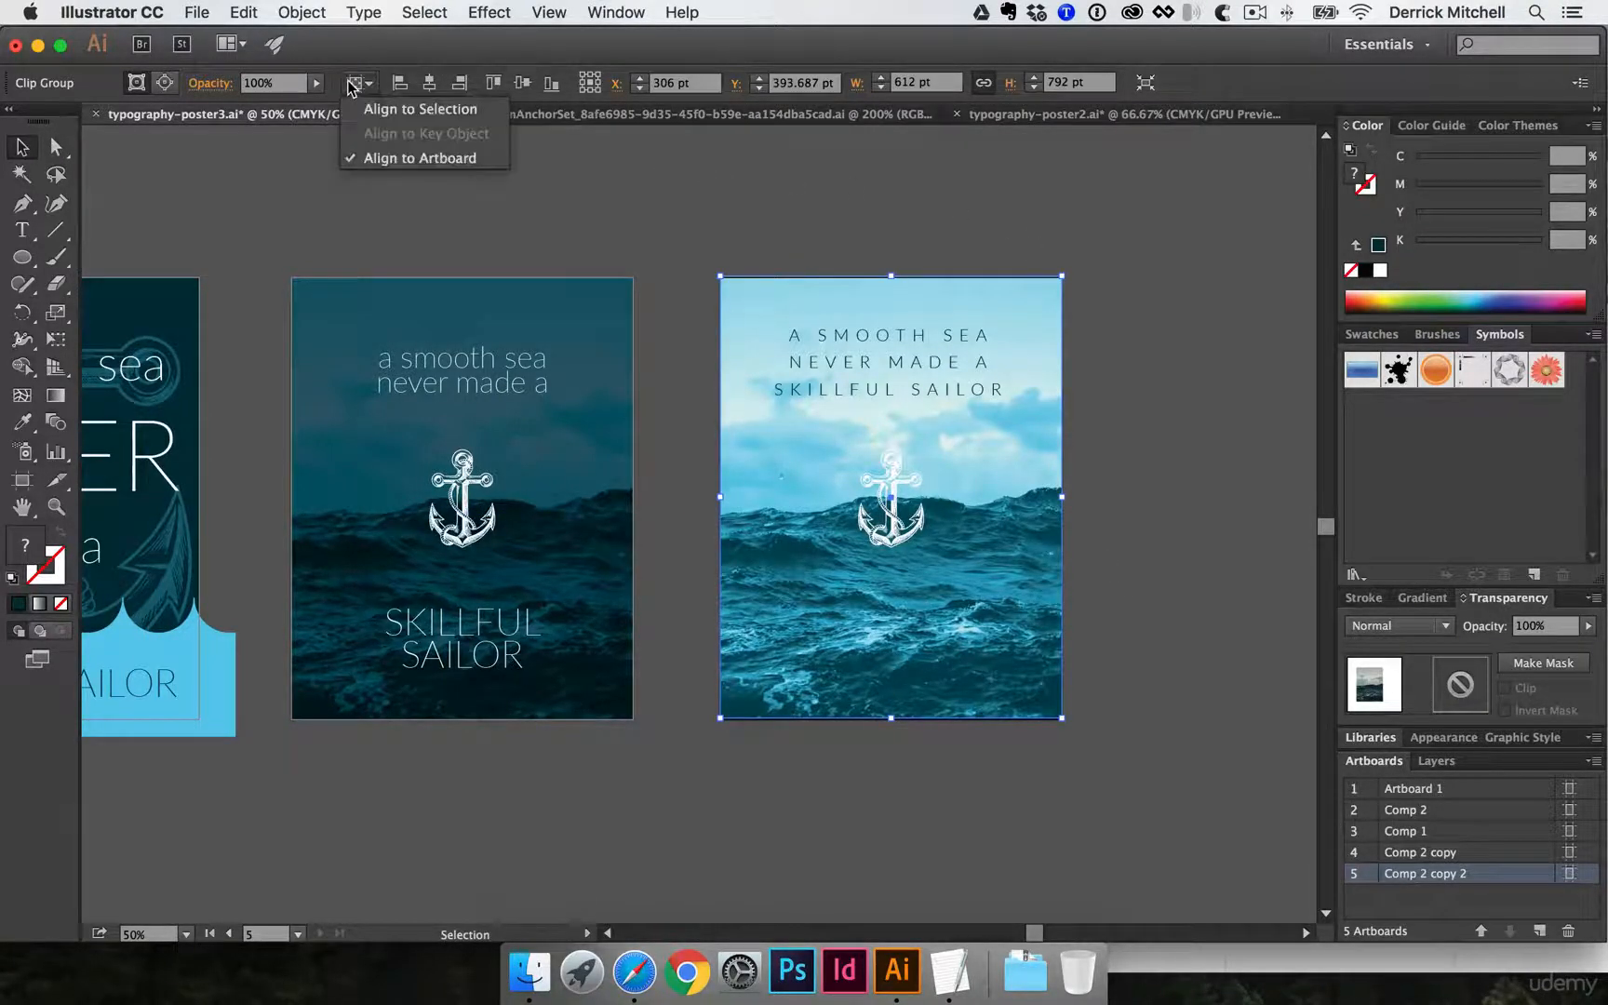
left_click(431, 85)
left_click(522, 83)
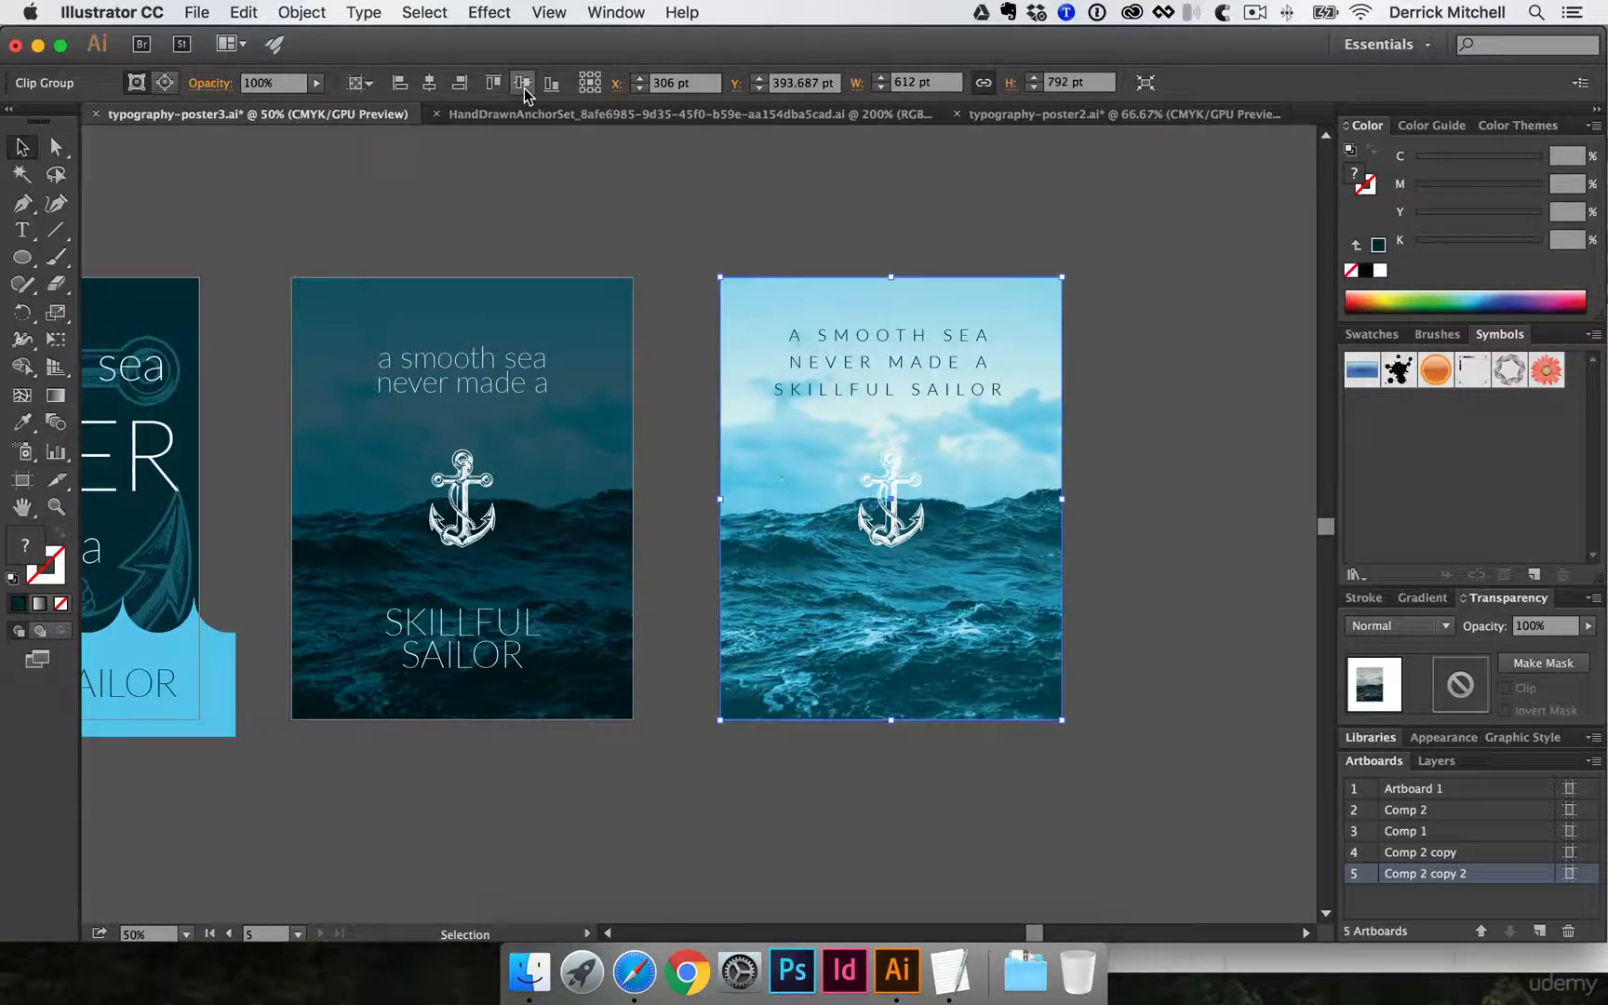
- In typography-poster2.ai, undo the recent edits until the light poster's sea photo is back in place
key("super+space")
left_click(902, 485)
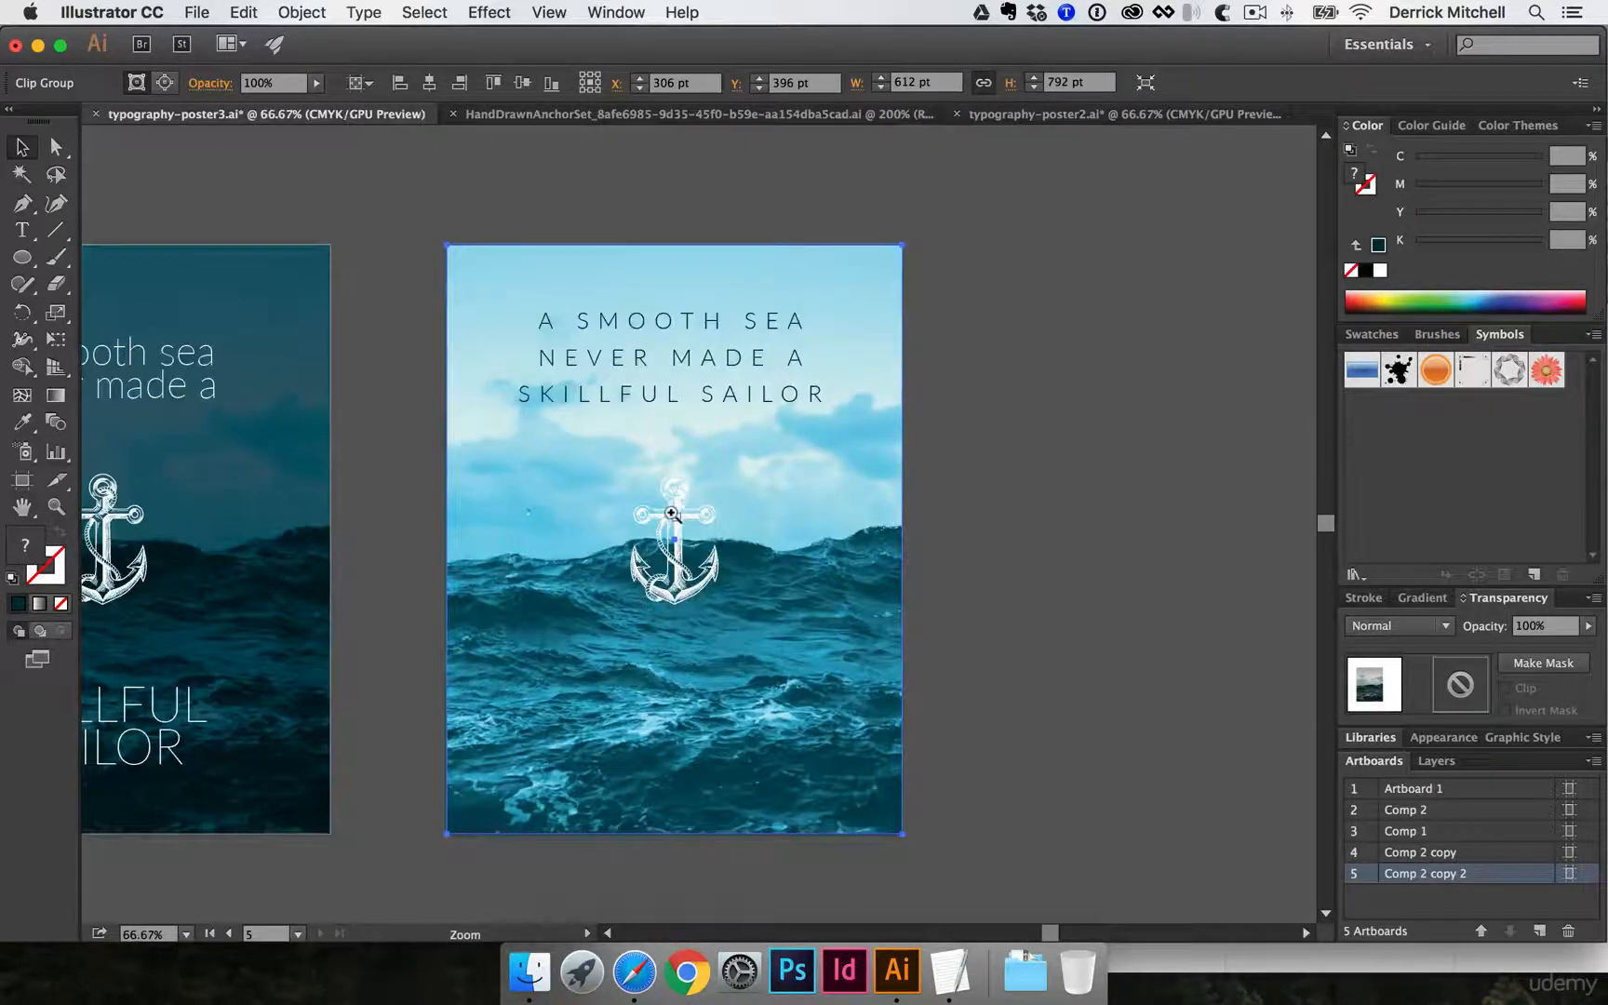
left_click_drag(672, 513, 734, 464)
left_click(727, 470)
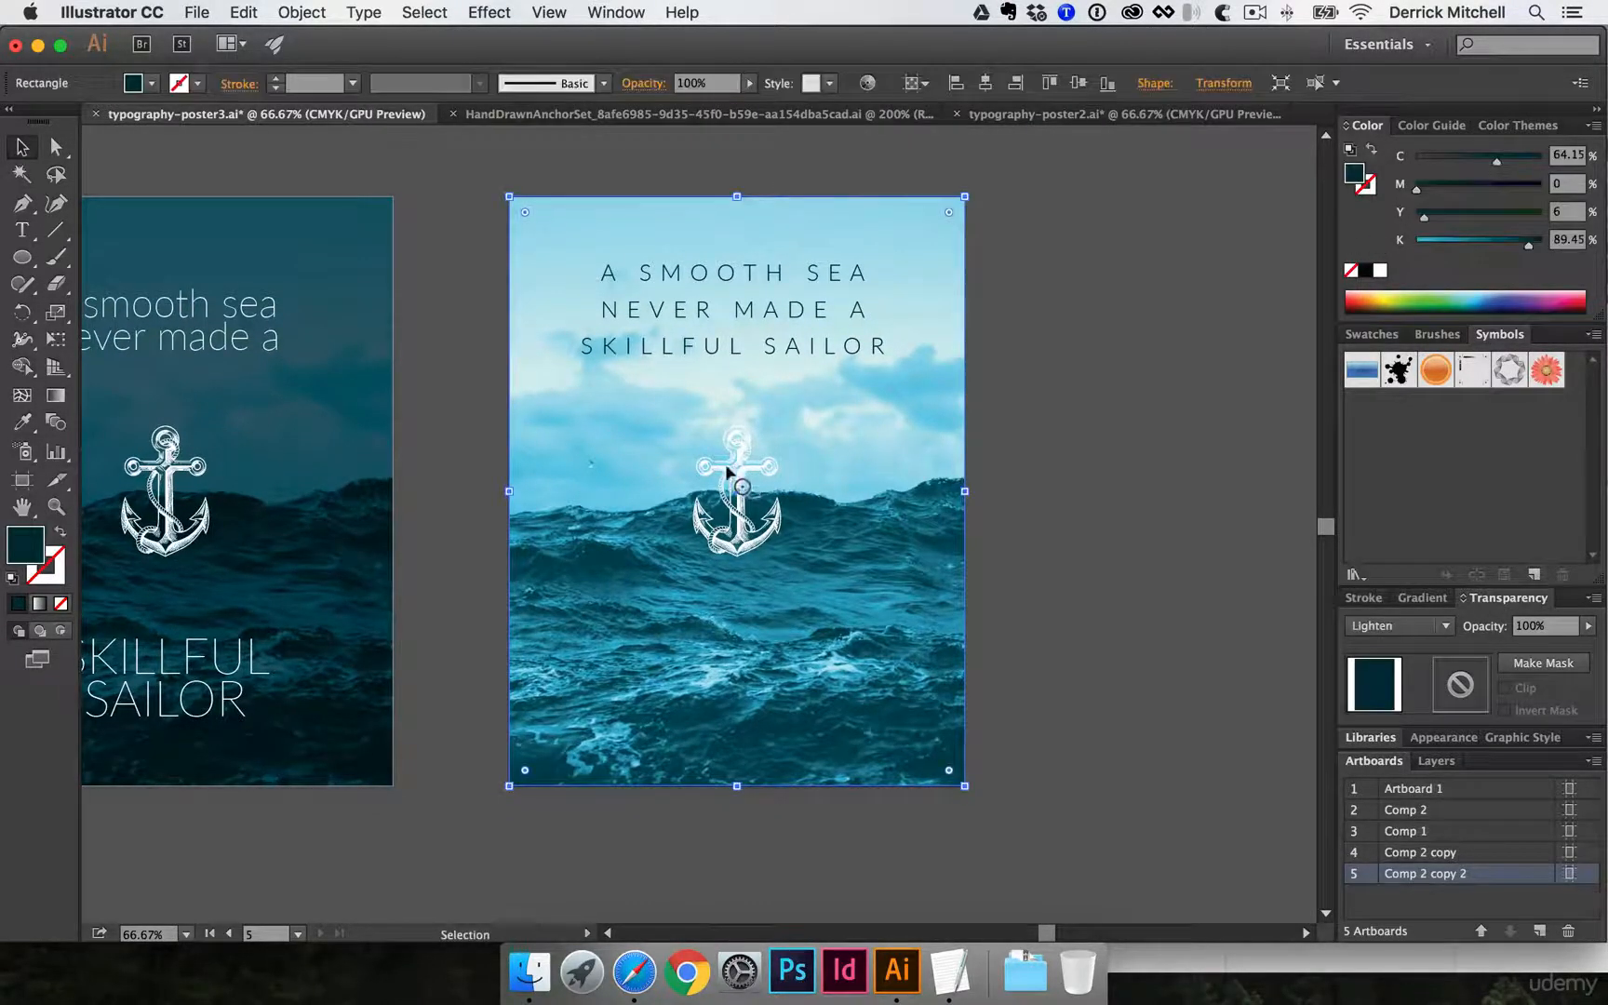
left_click(1116, 113)
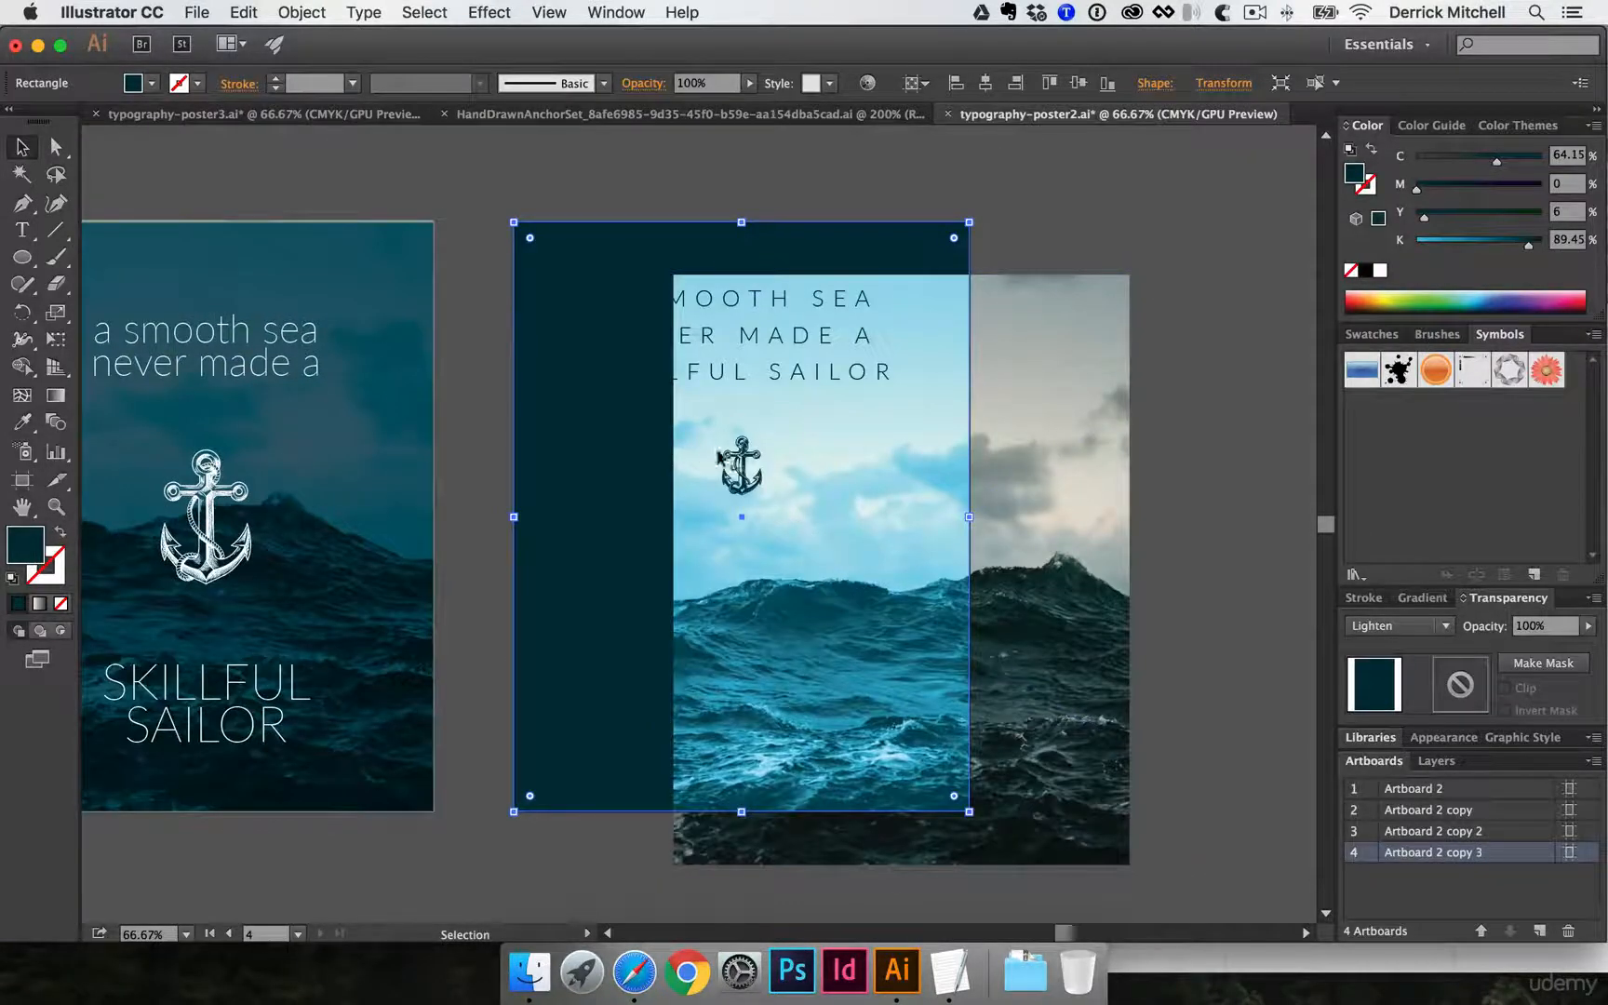
key("super+shift+a")
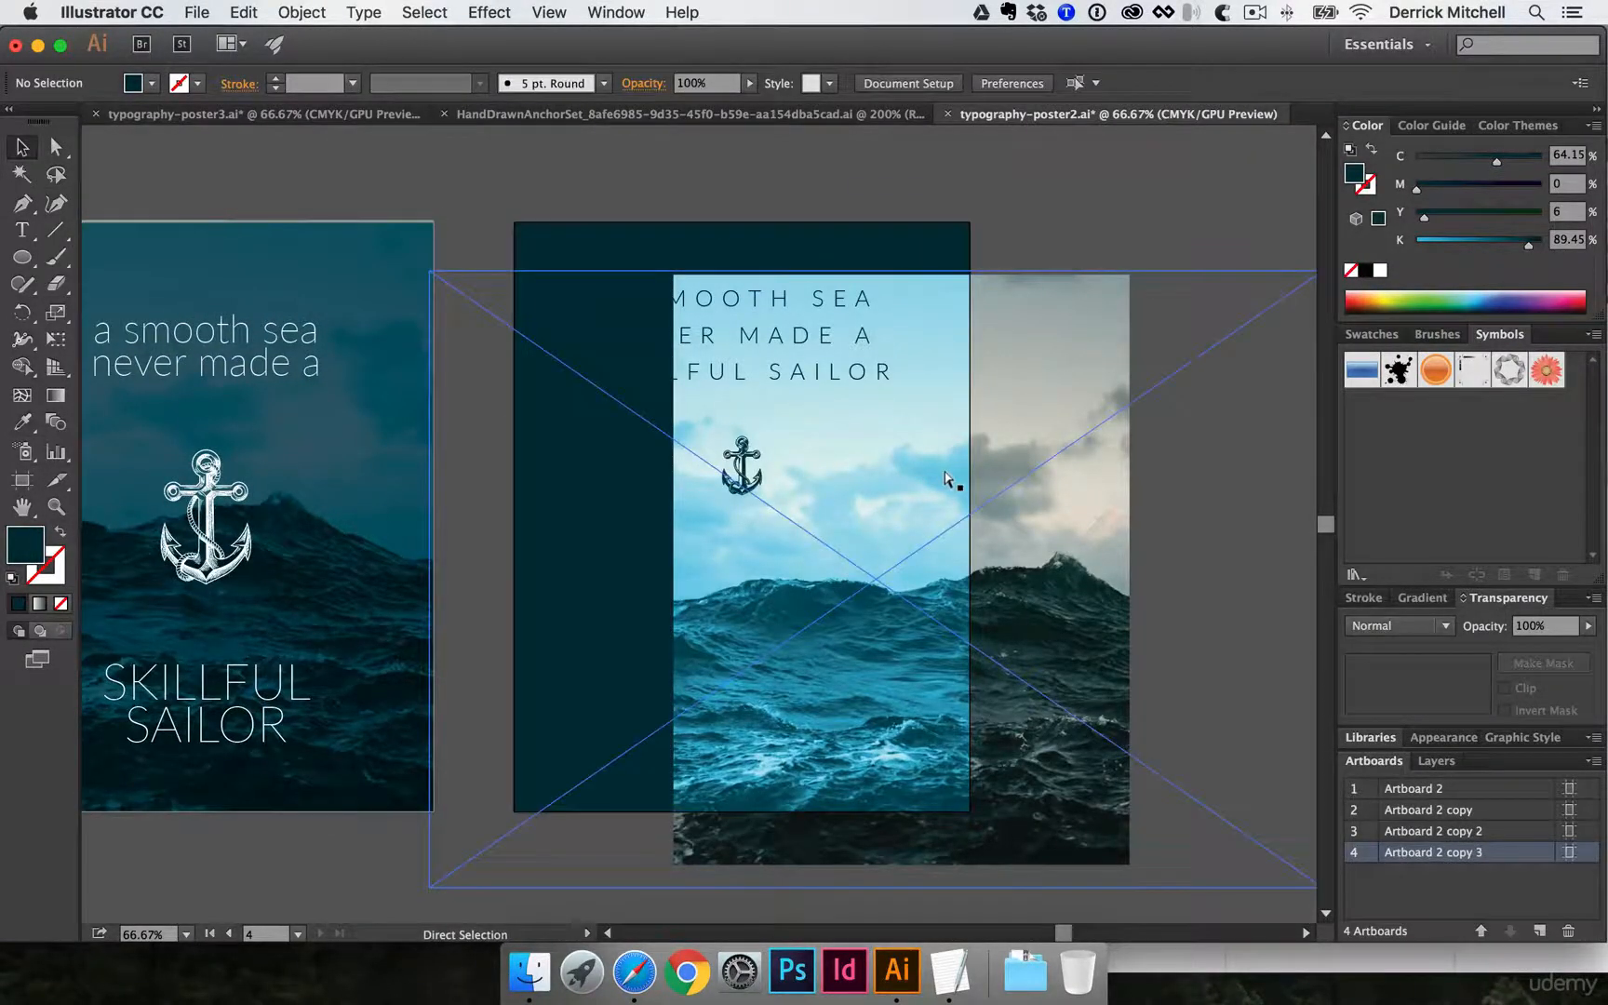
key("super+z")
key("super+z")
key("super+z")
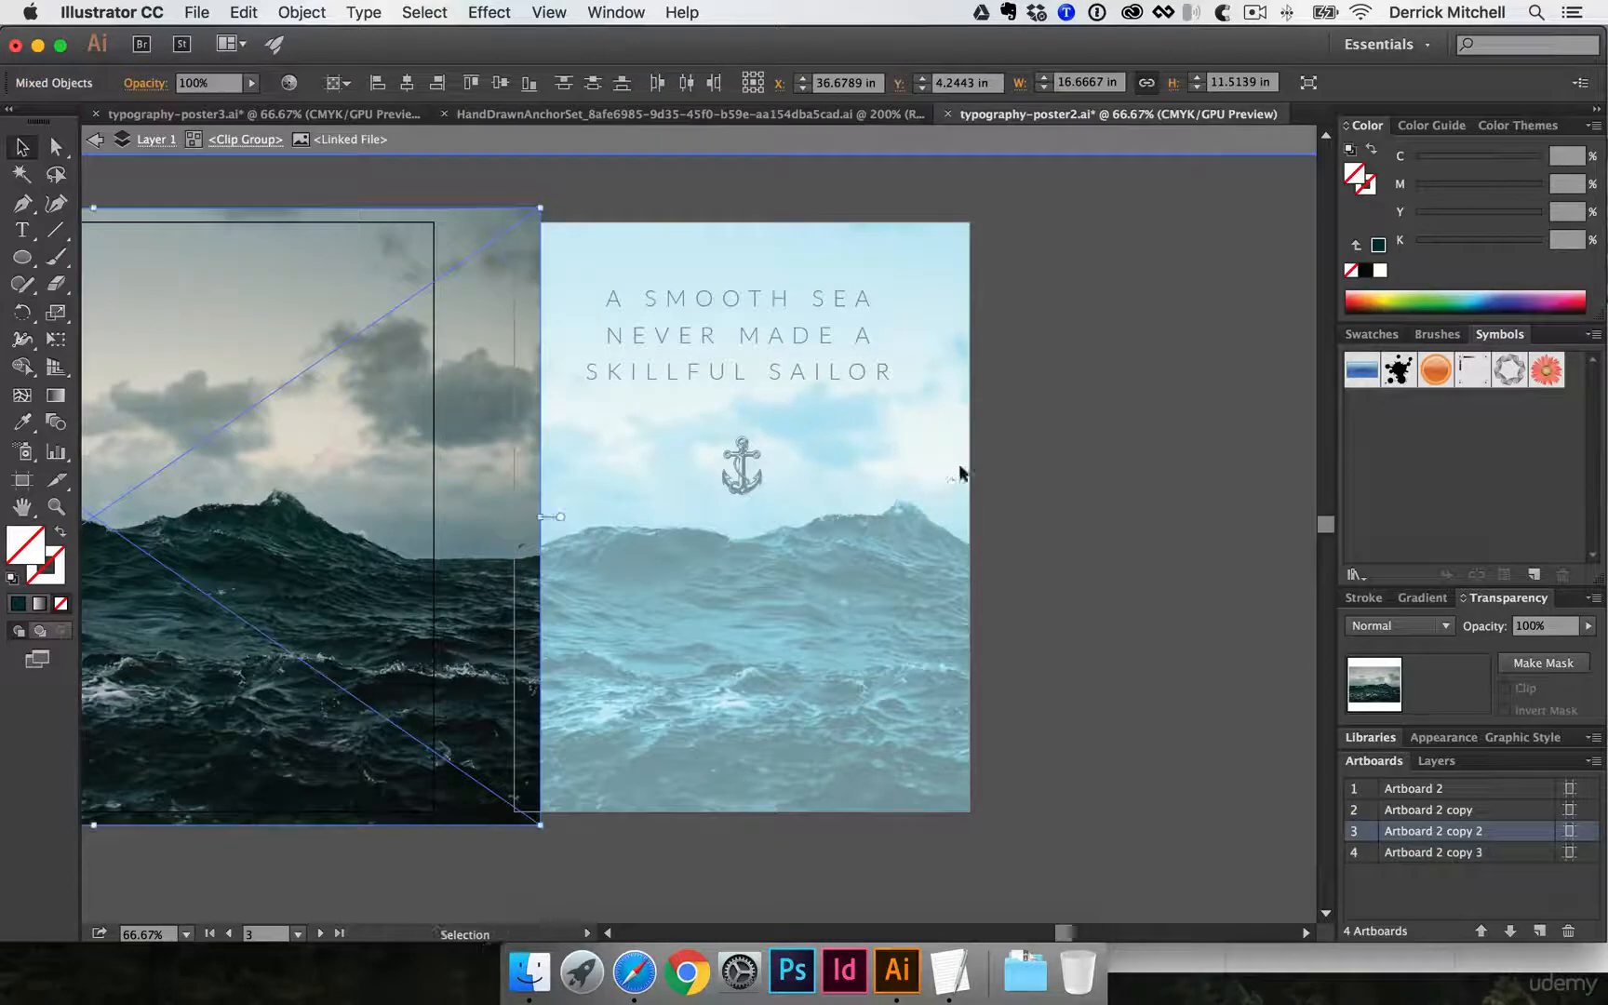
key("super+z")
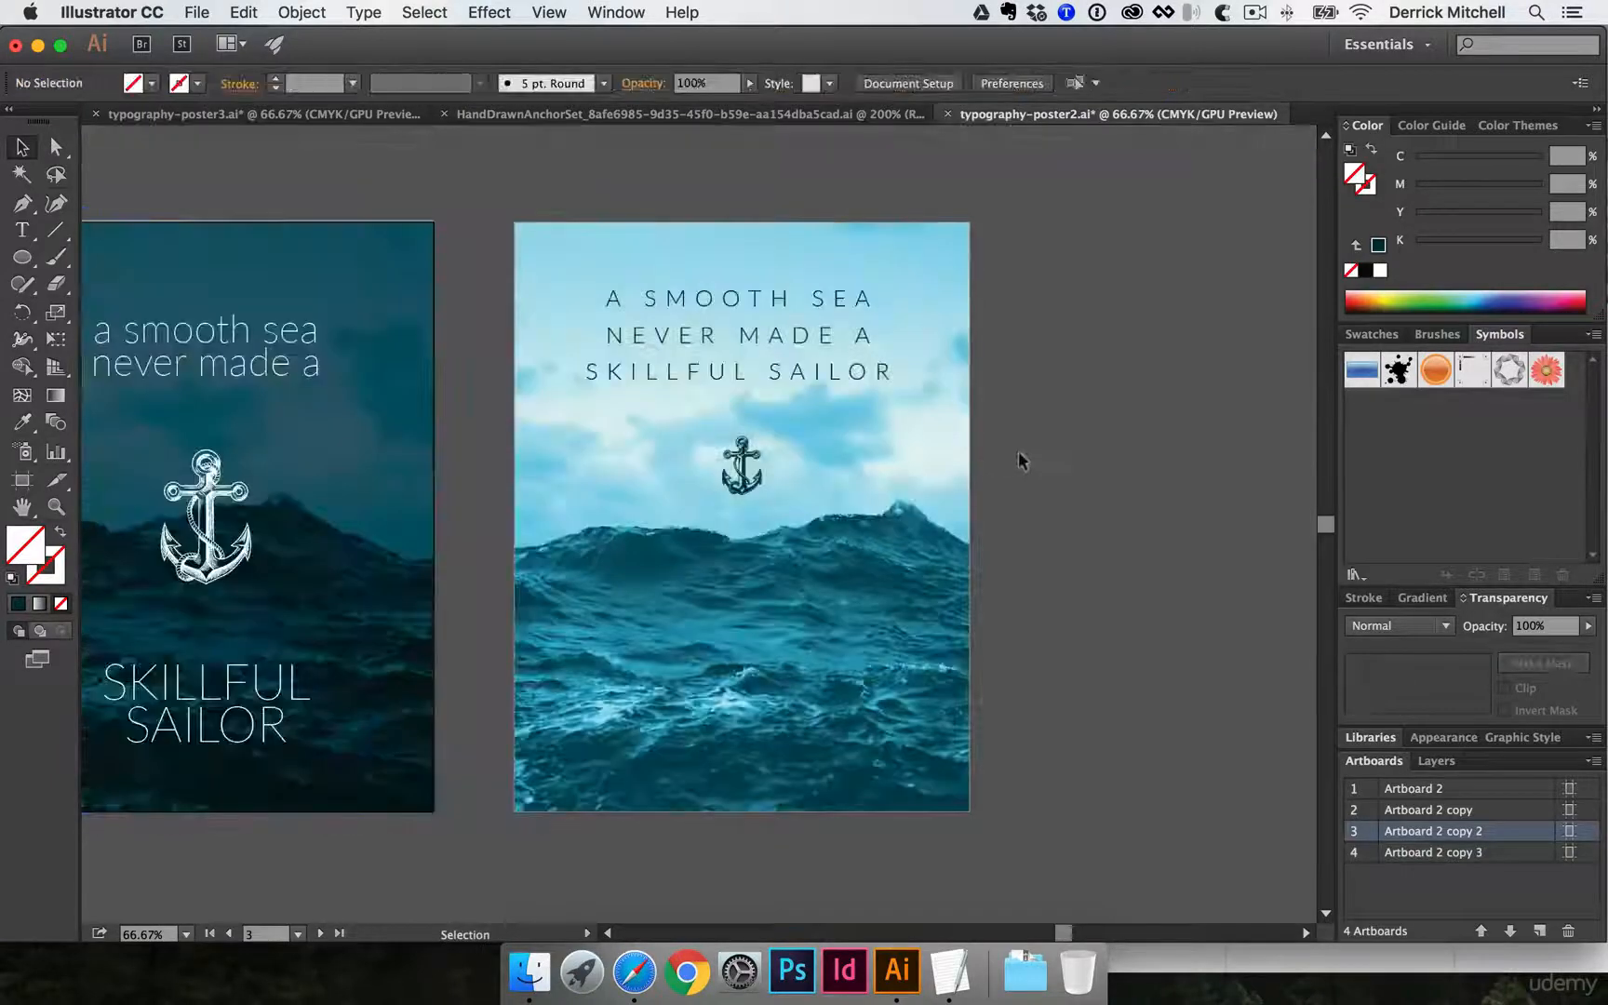
- Copy the light poster's small dark anchor and paste it in place on Comp 2 copy 2 in typography-poster3.ai, replacing the white anchor
left_click(737, 463)
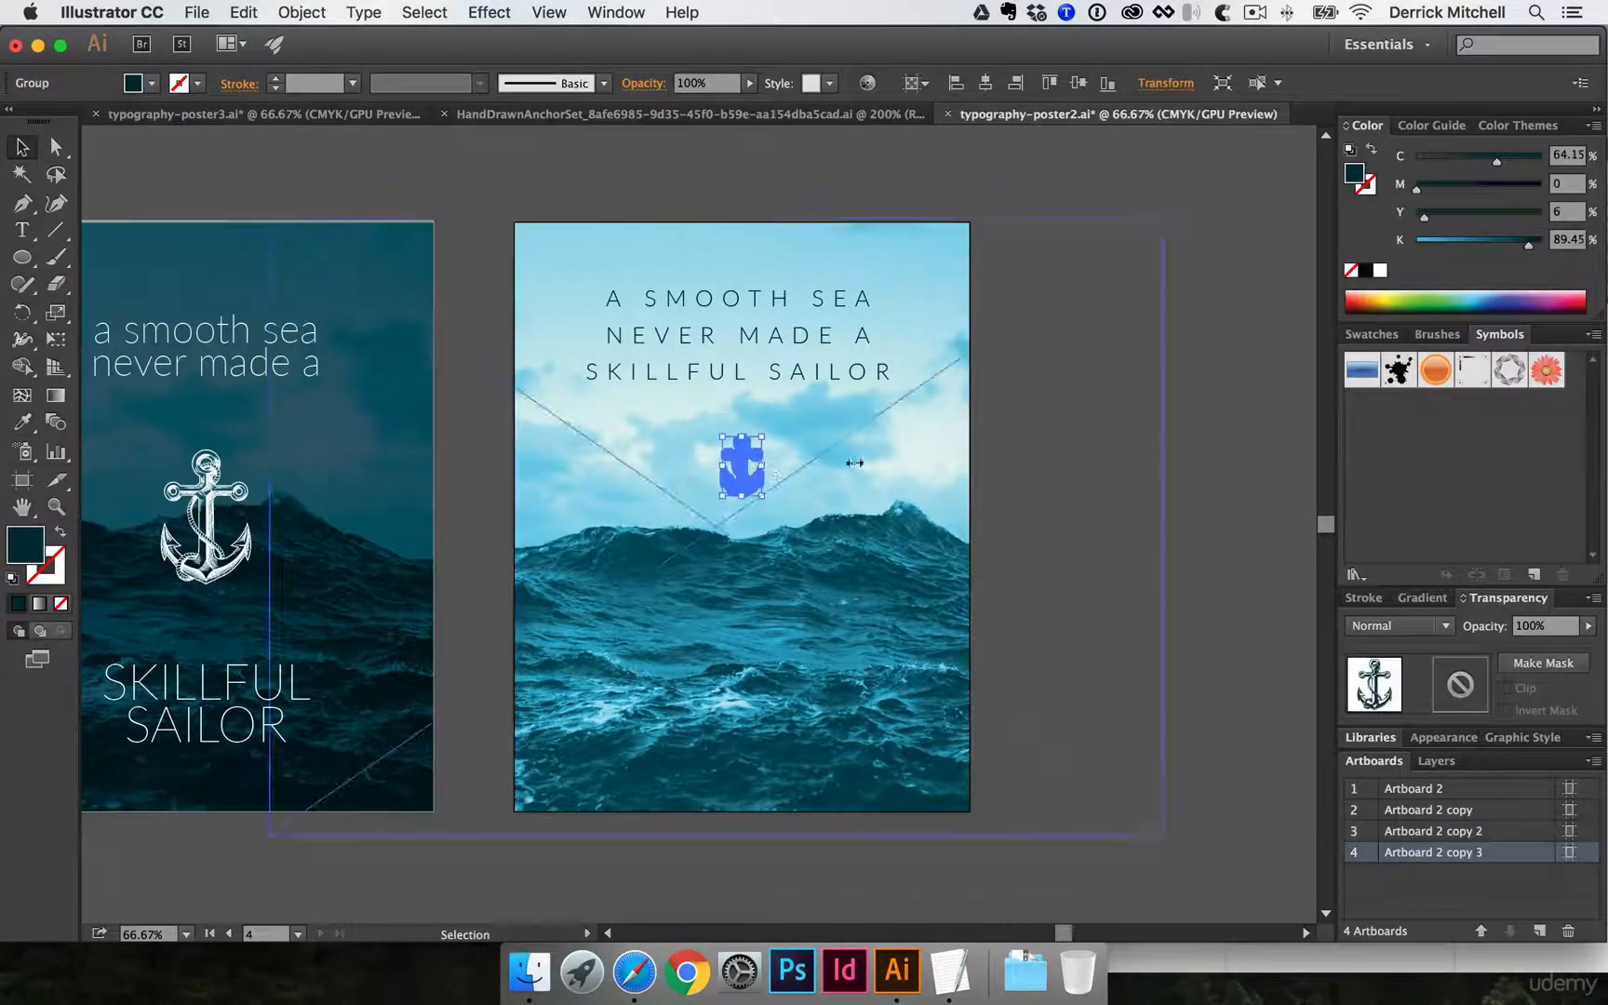
left_click(367, 111)
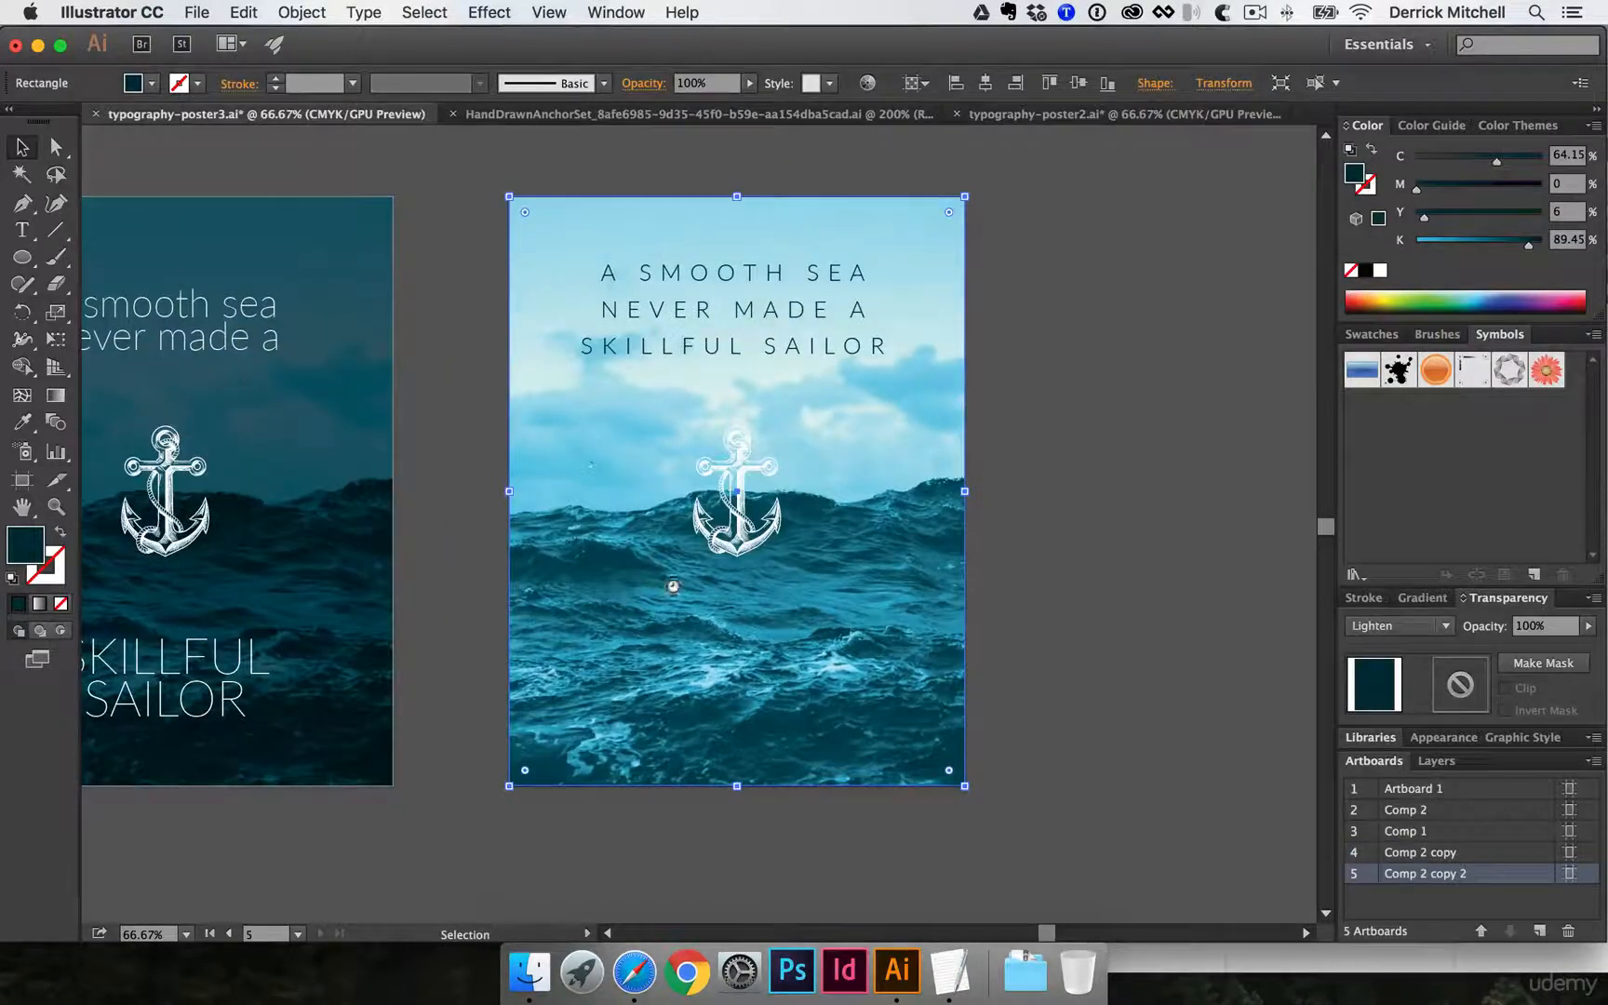
left_click(730, 457)
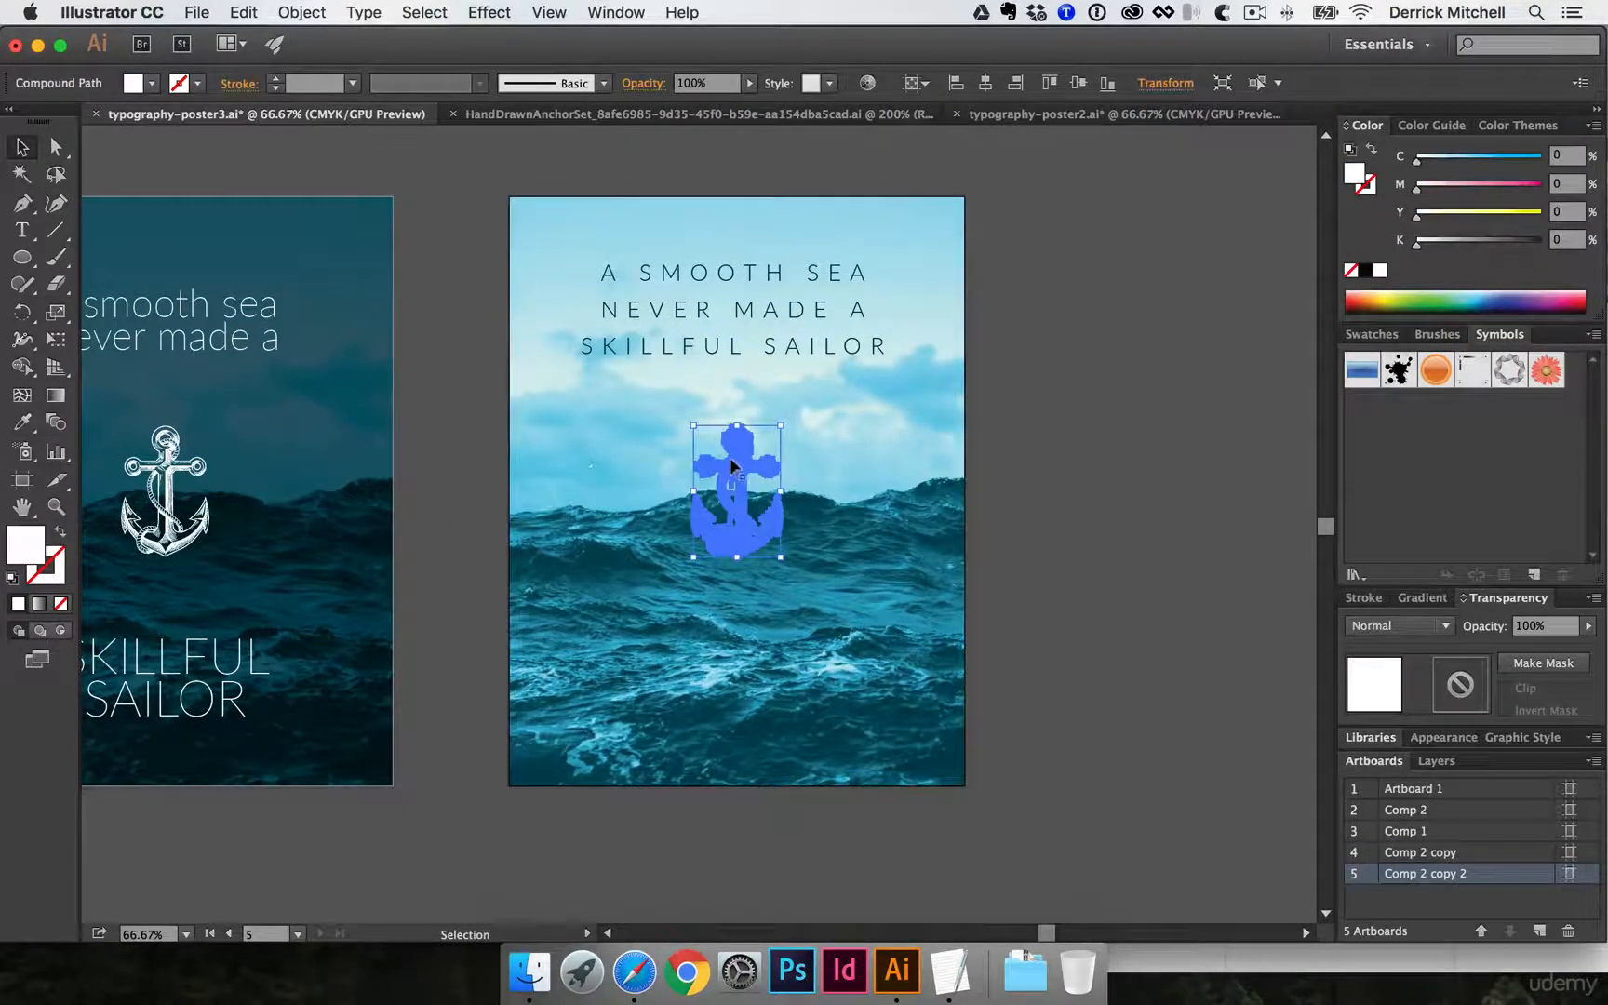
key("Delete")
key("super+f")
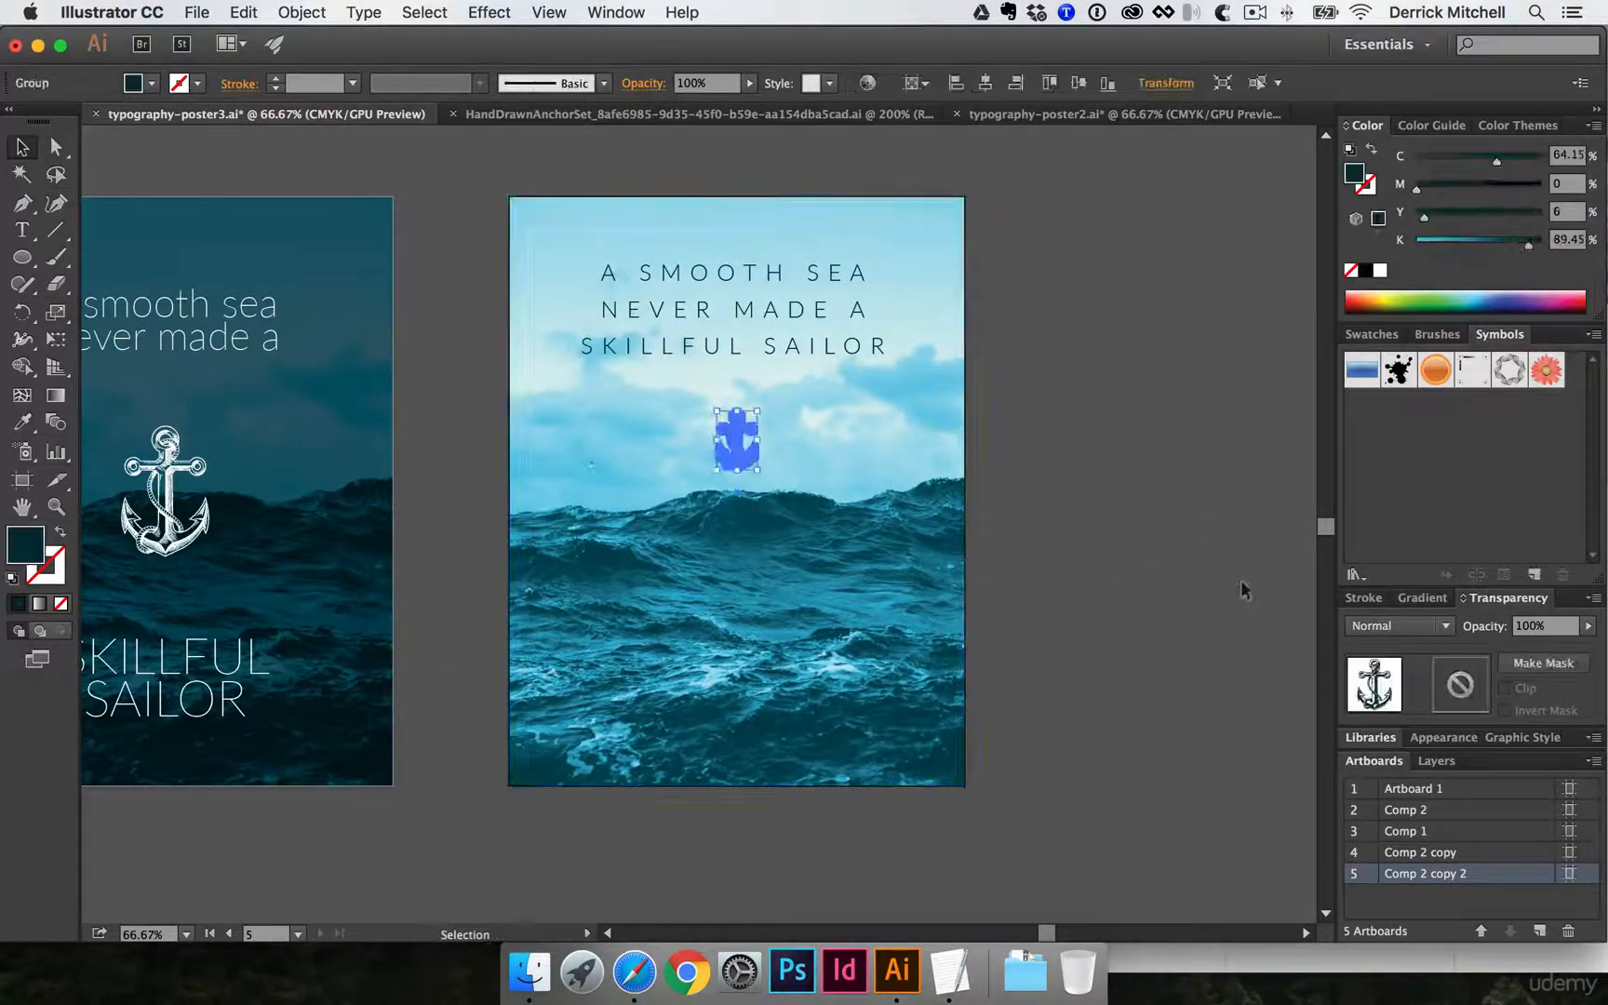
- Deselect the anchor, review all the poster artboards together and save typography-poster3.ai
left_click(1116, 546)
left_click(484, 476, "alt+super")
left_click_drag(404, 496, 671, 506)
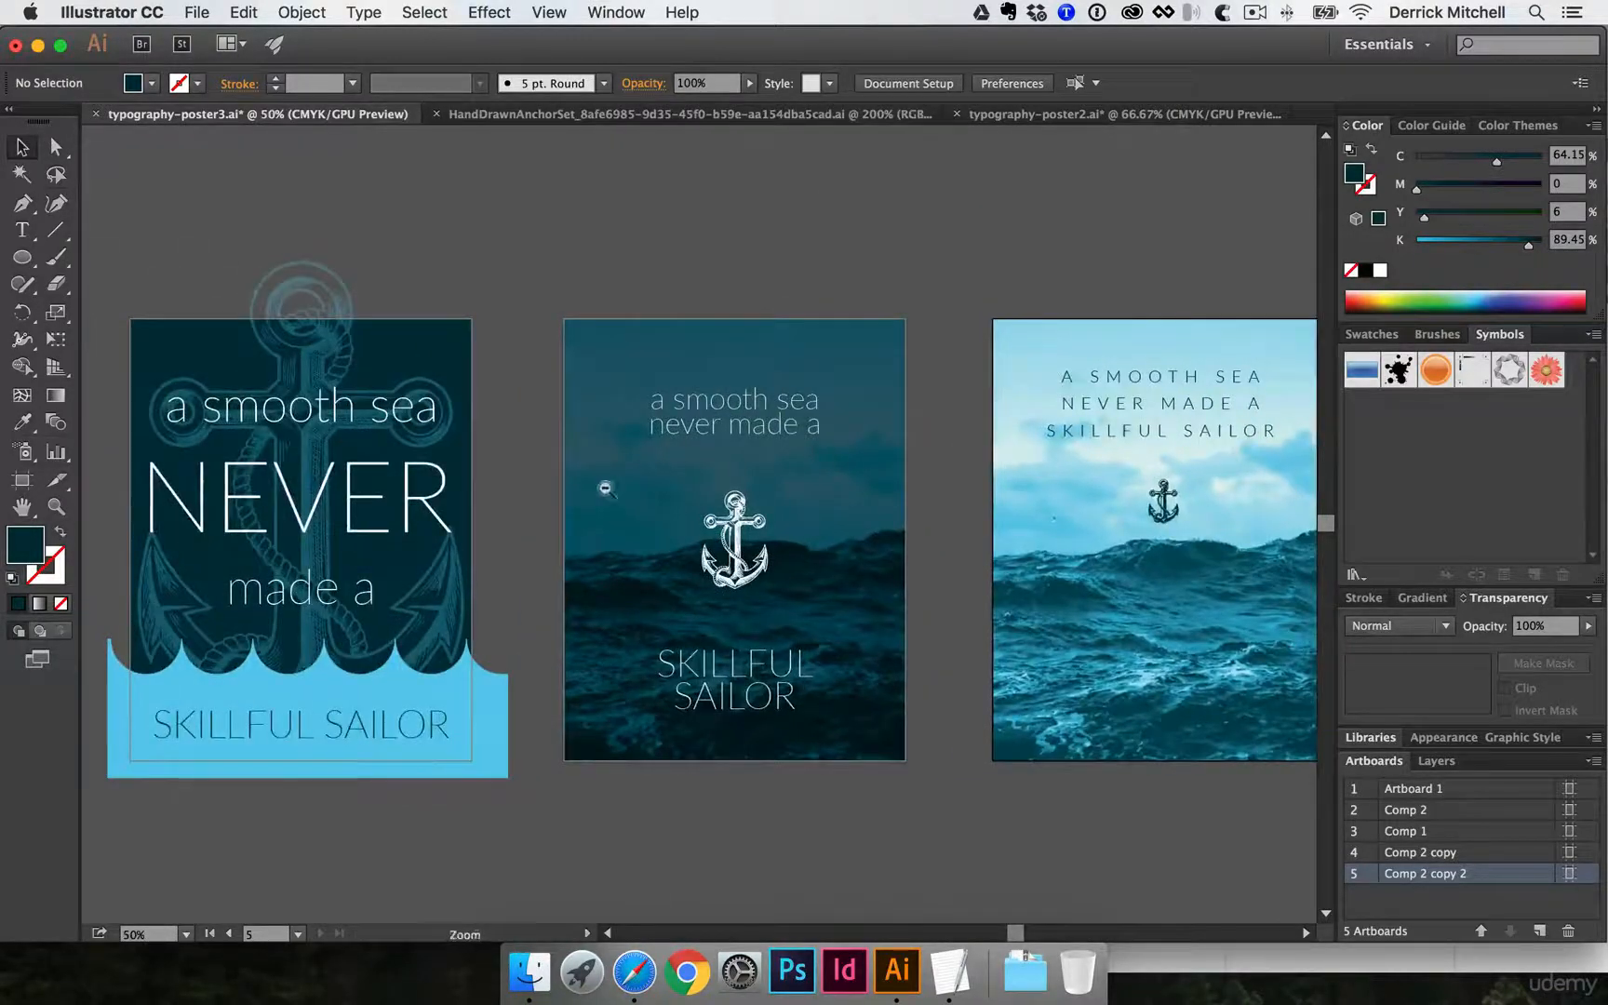
left_click(605, 487, "alt+super")
scroll(651, 456, "down", 3)
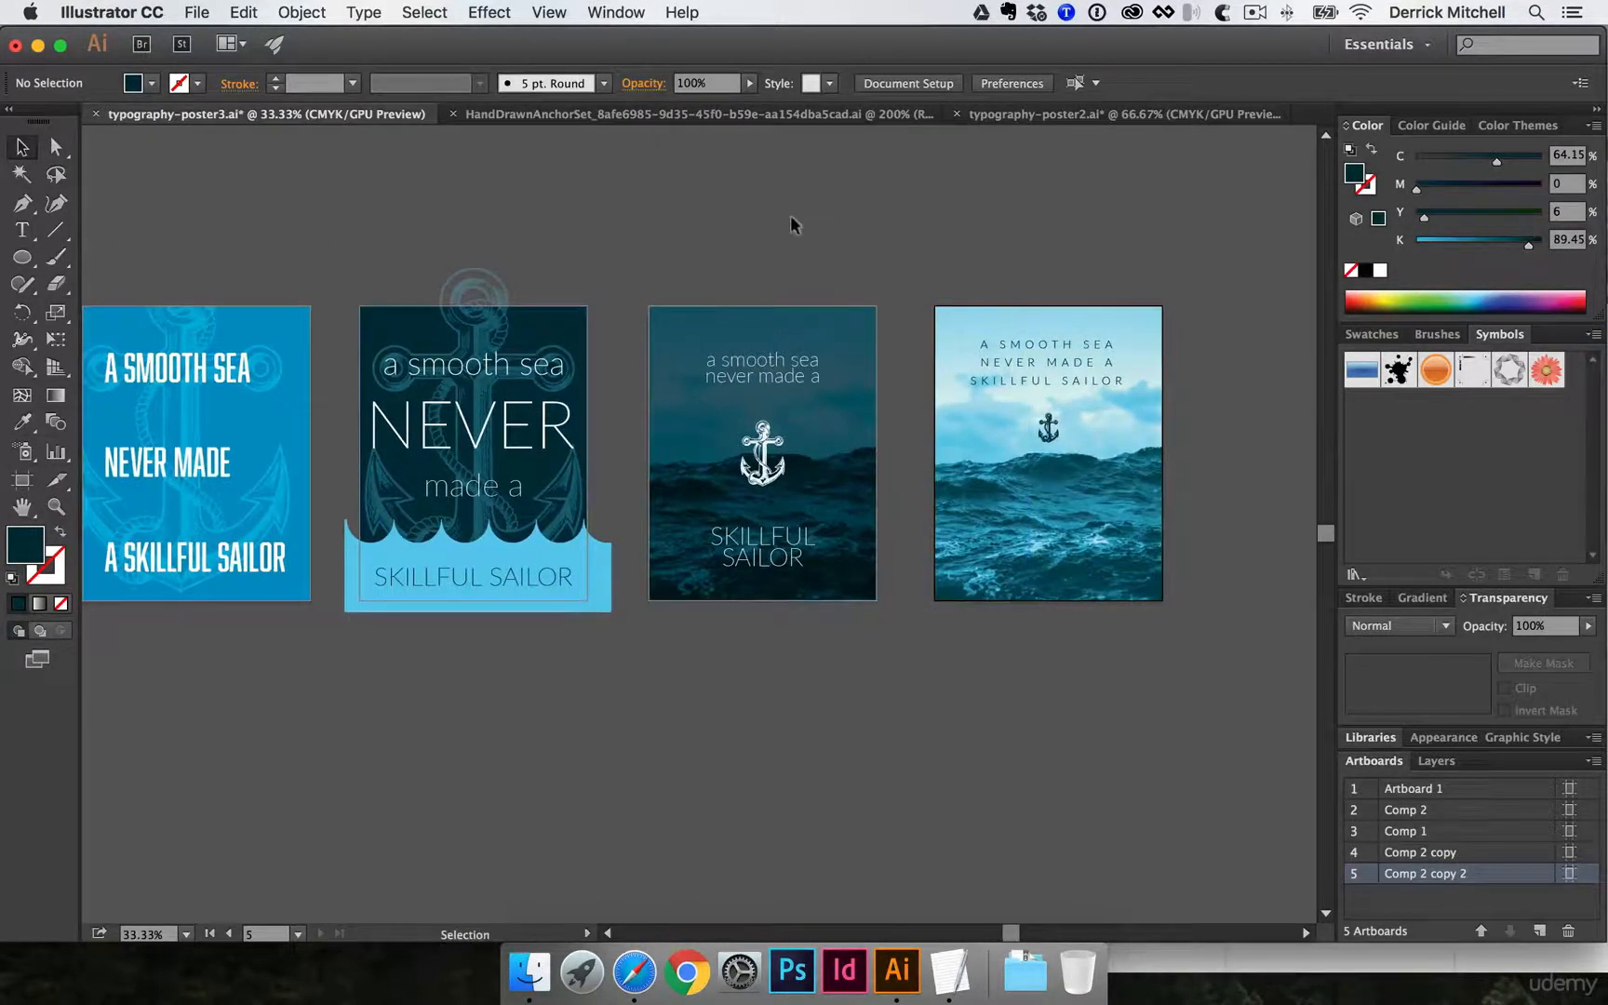
scroll(791, 225, "up", 2)
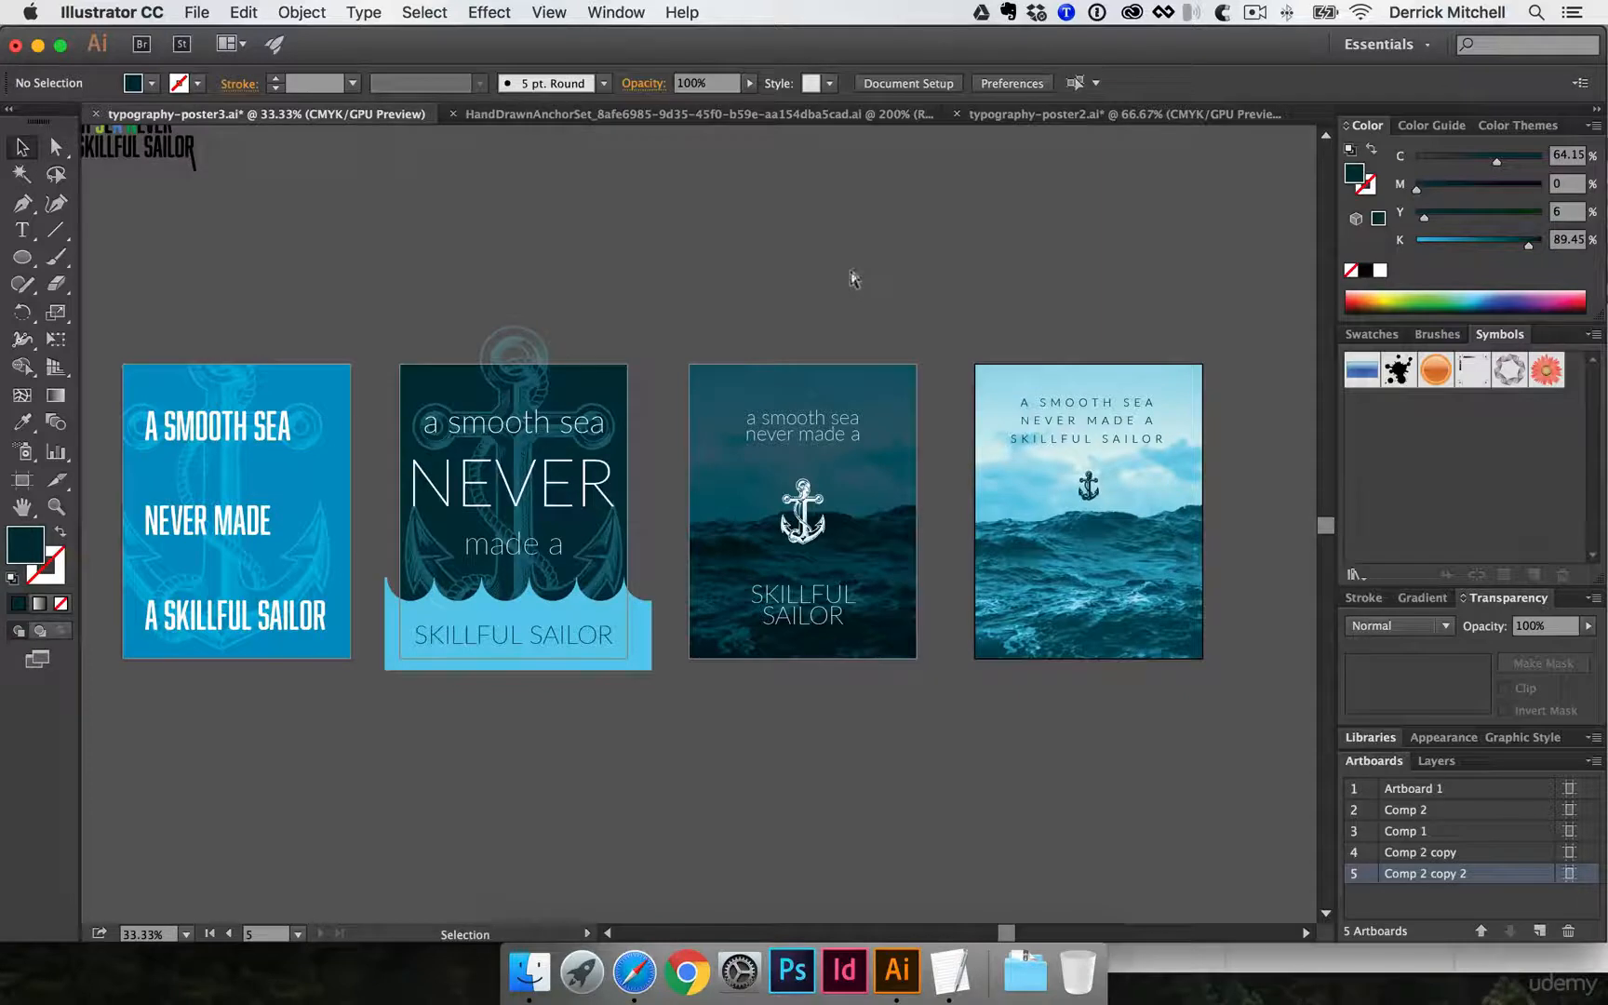
key("a")
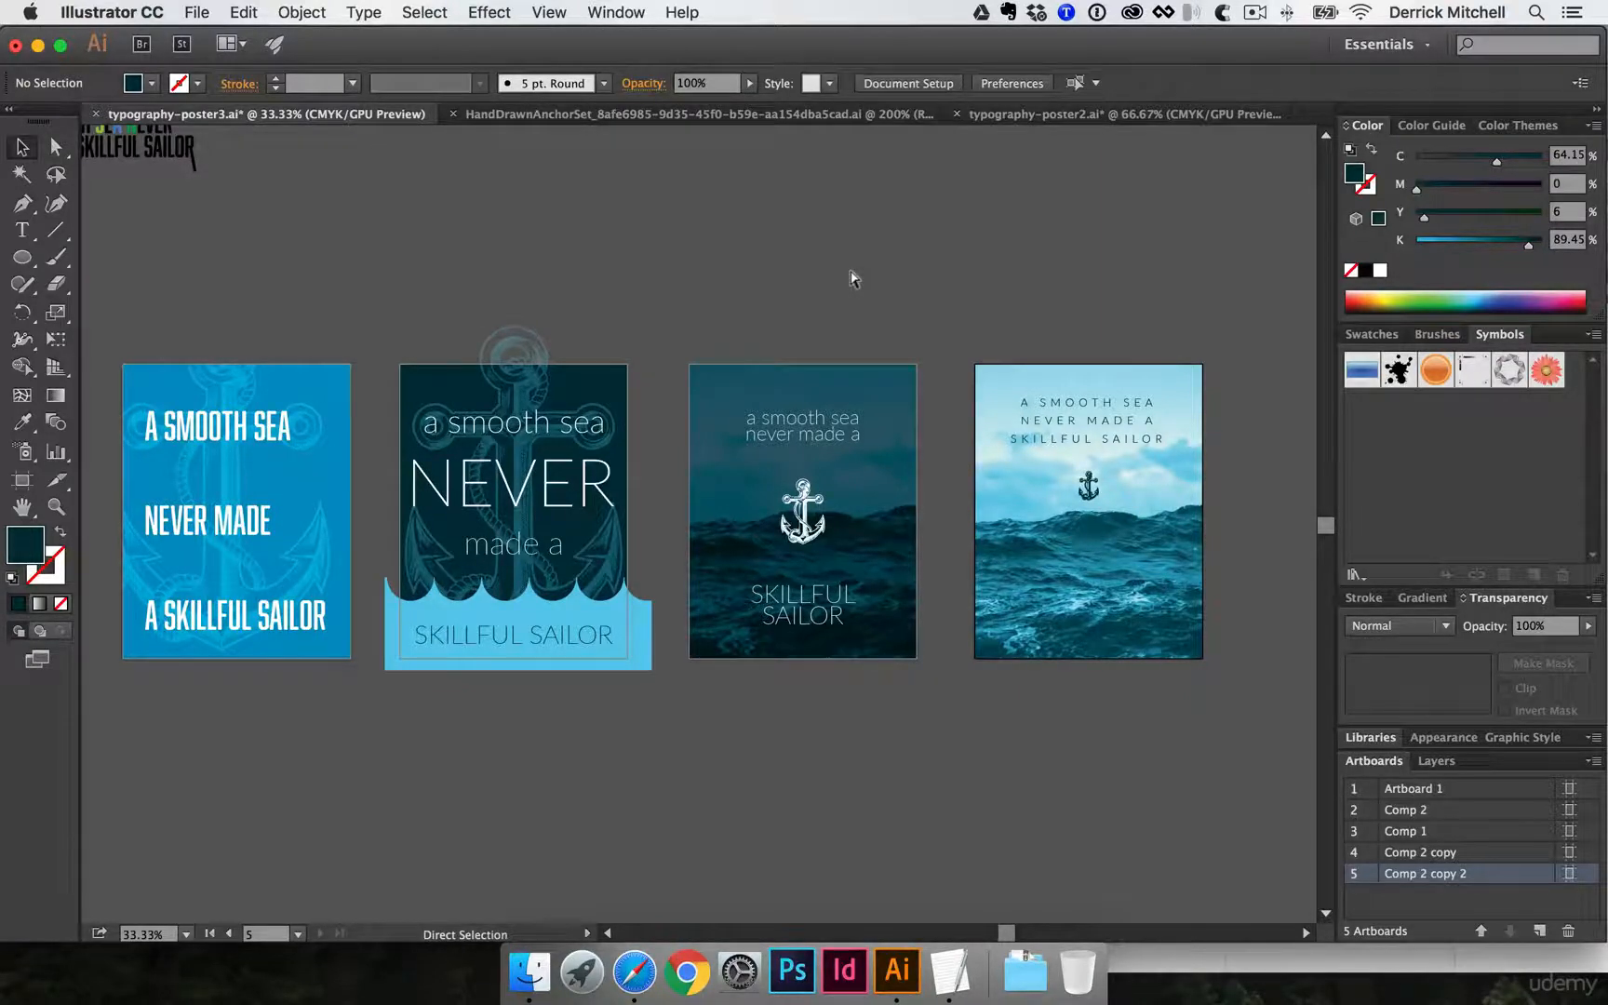
key("super+s")
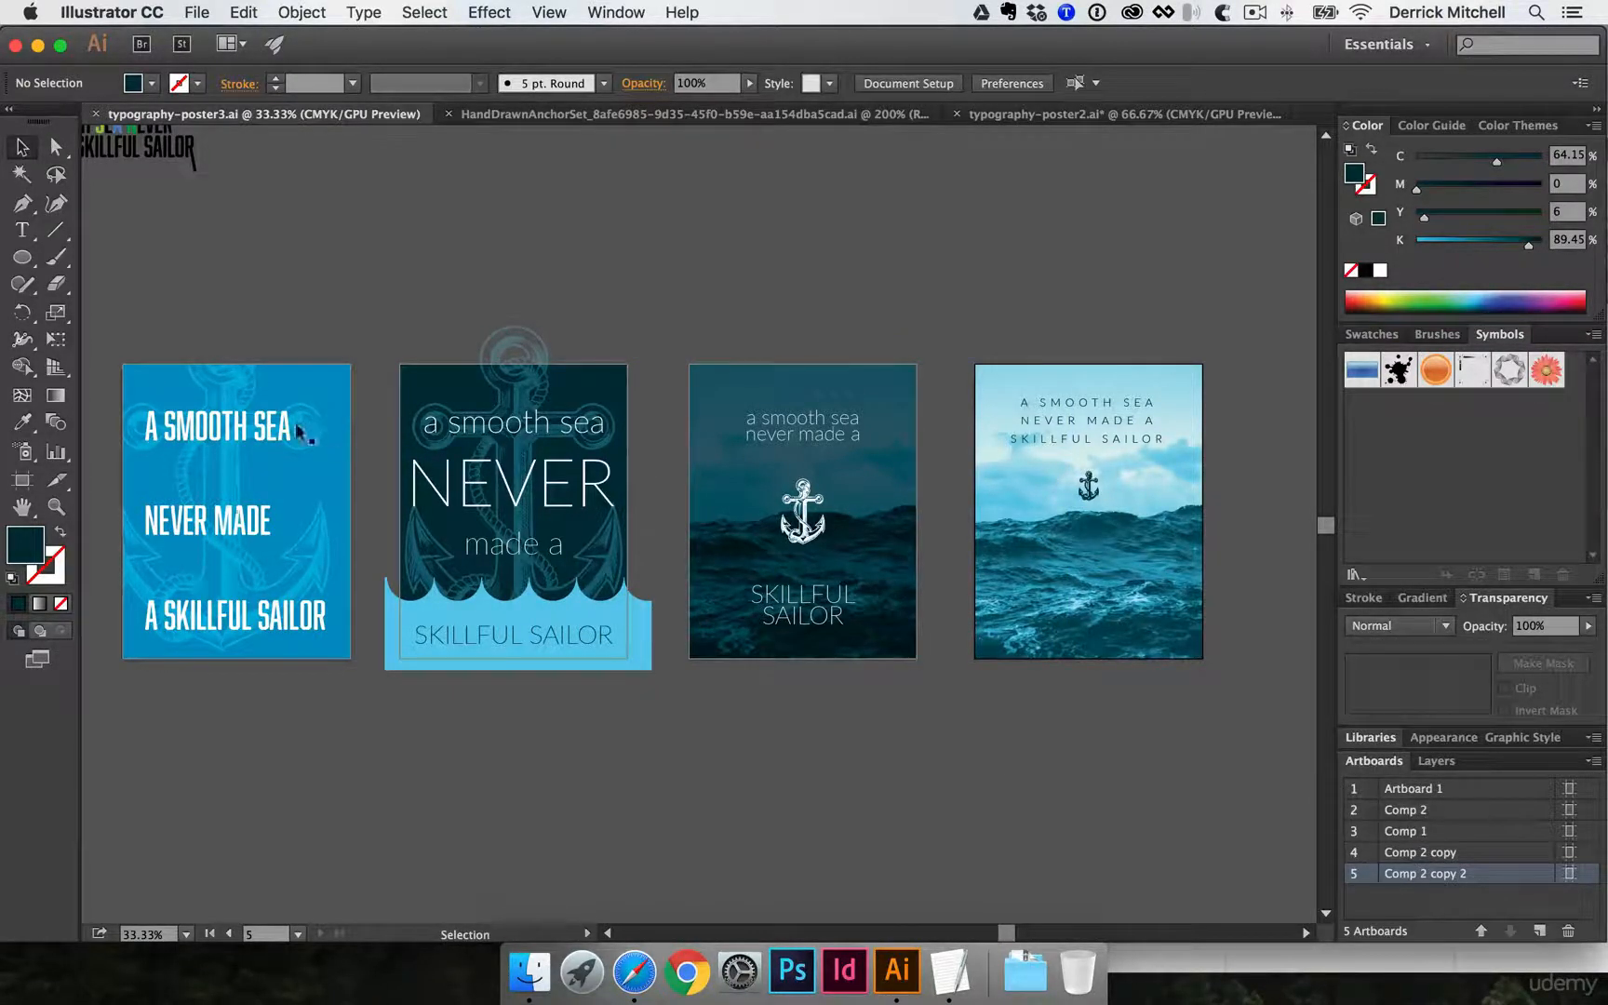
- Reorder the artboards so that Comp 1 comes before Comp 2
key("shift+o")
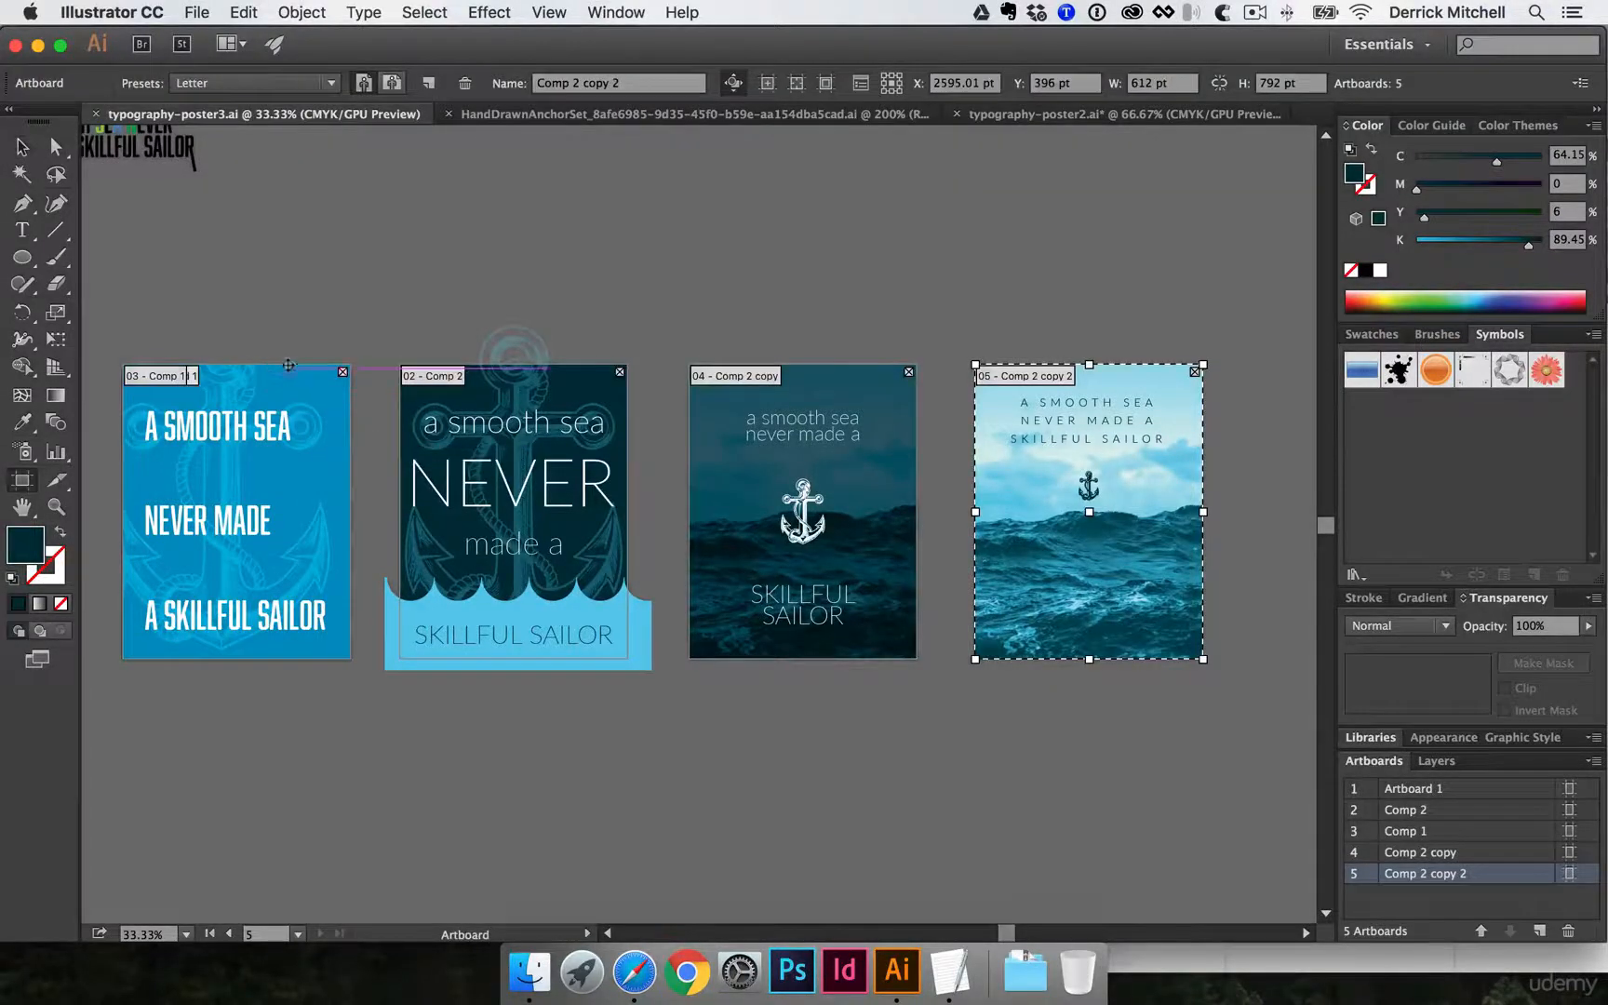
left_click(1404, 831)
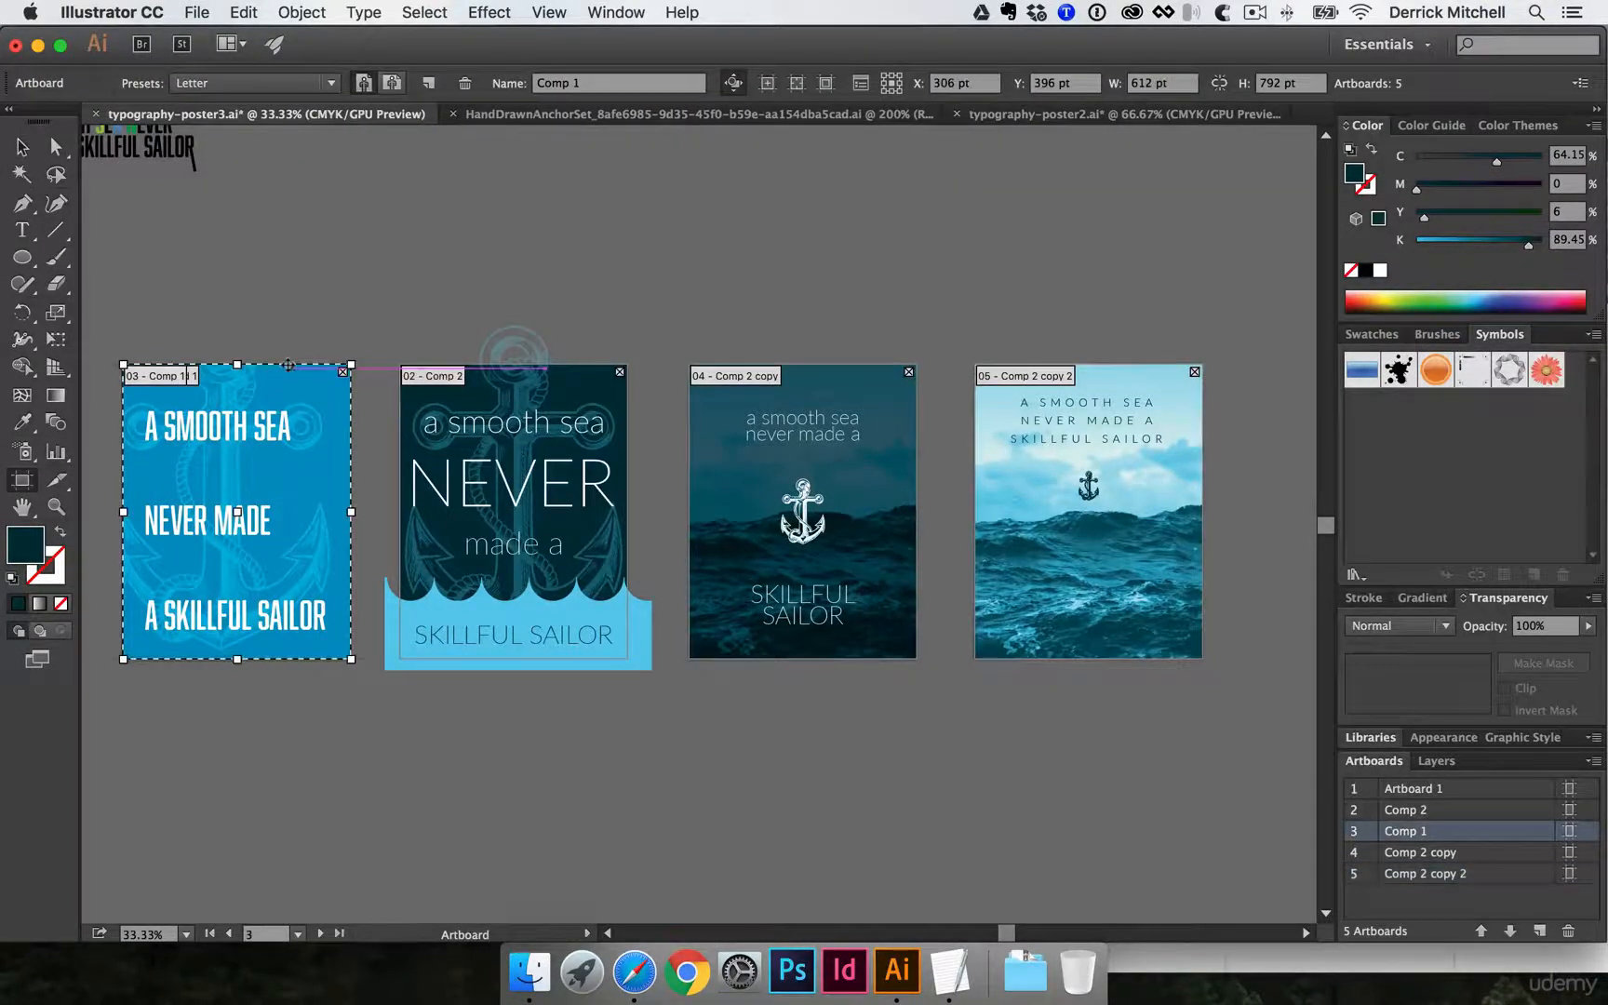
double_click(1400, 831)
left_click_drag(1416, 789, 1419, 788)
scroll(1147, 721, "right", 5)
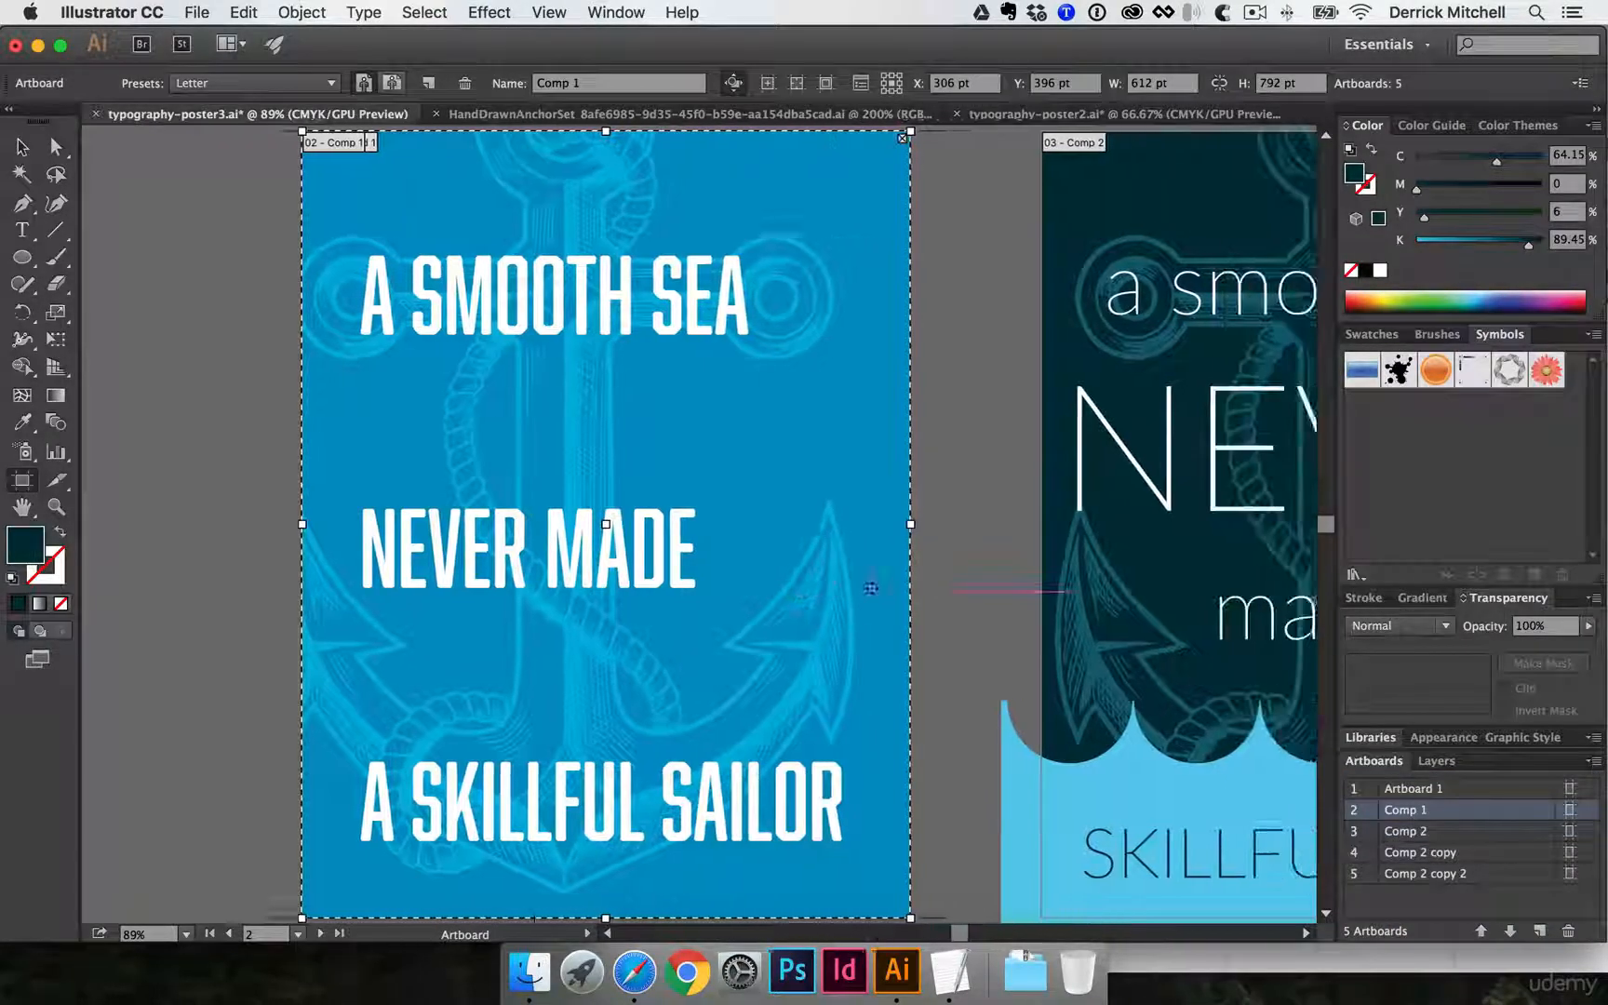
- Rename the dark sea poster's artboard, Comp 2 copy, as Comp 3
left_click(1001, 339)
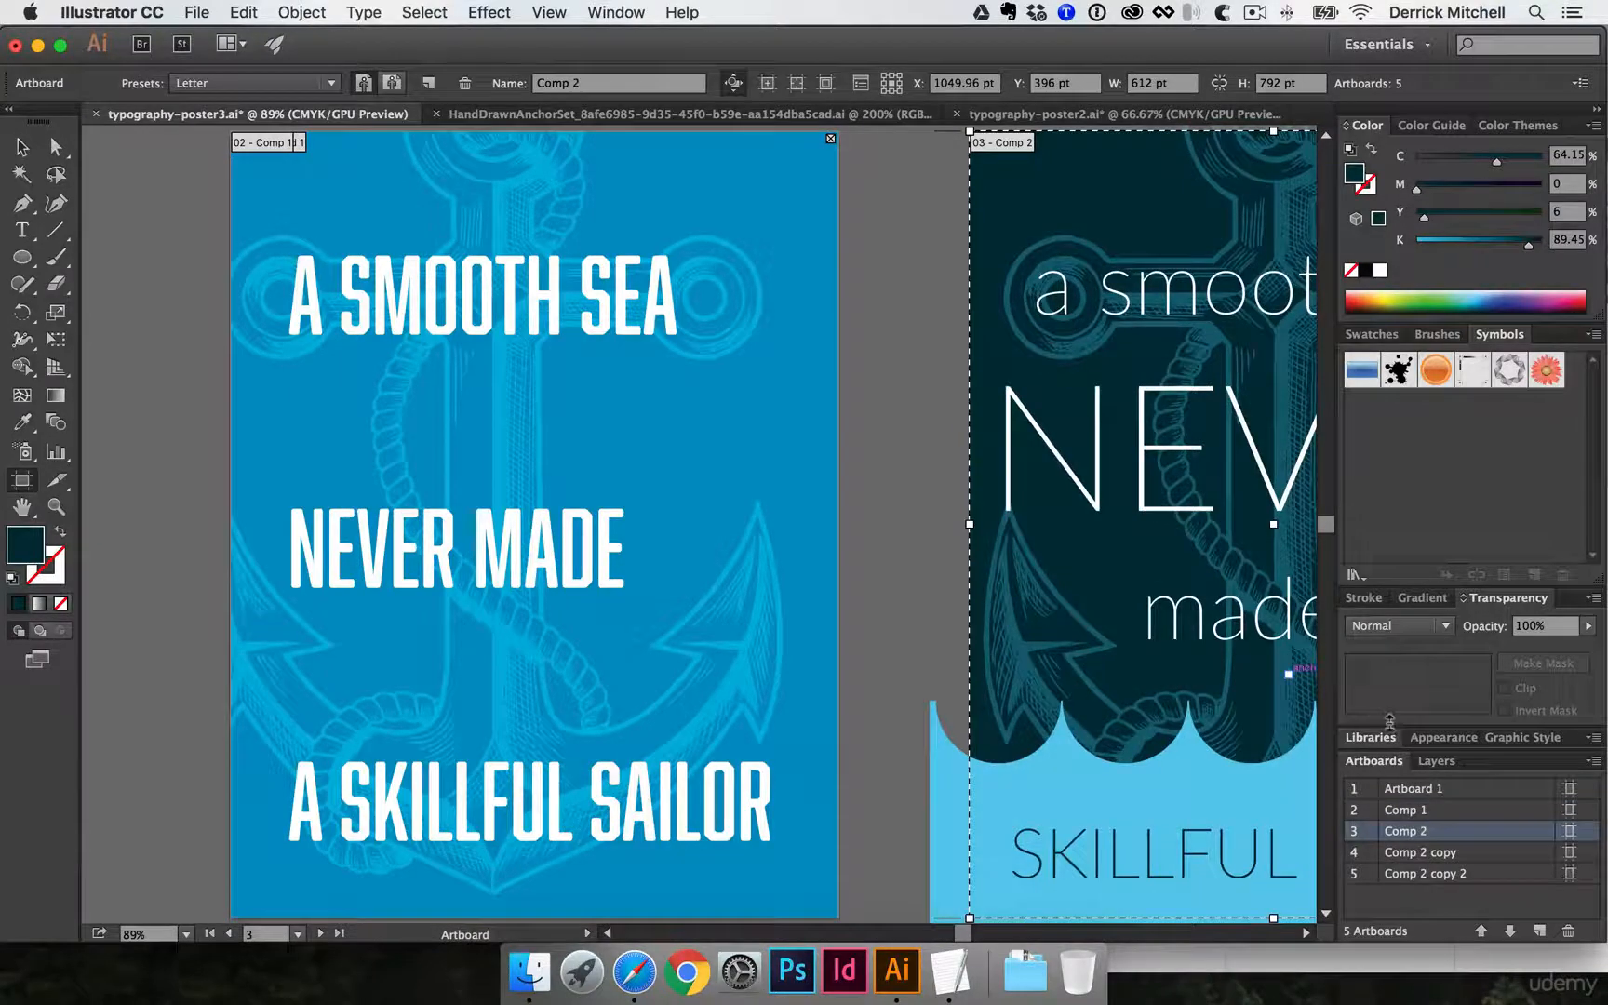
scroll(1014, 419, "right", 20)
left_click(1031, 491)
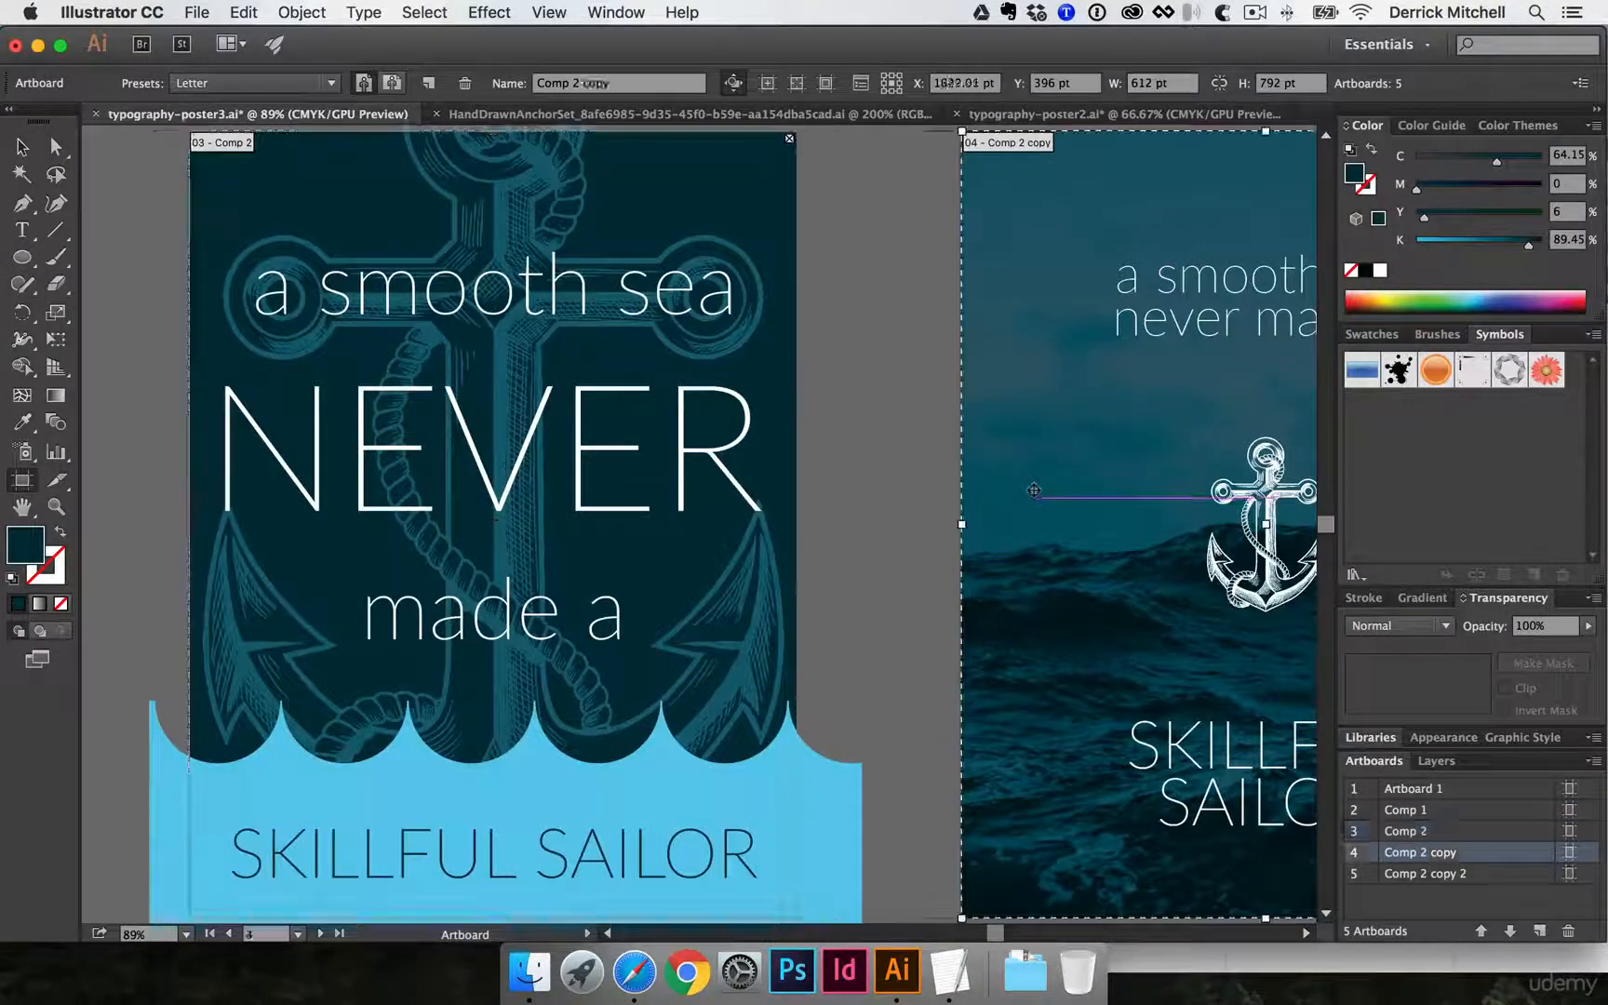
double_click(1424, 849)
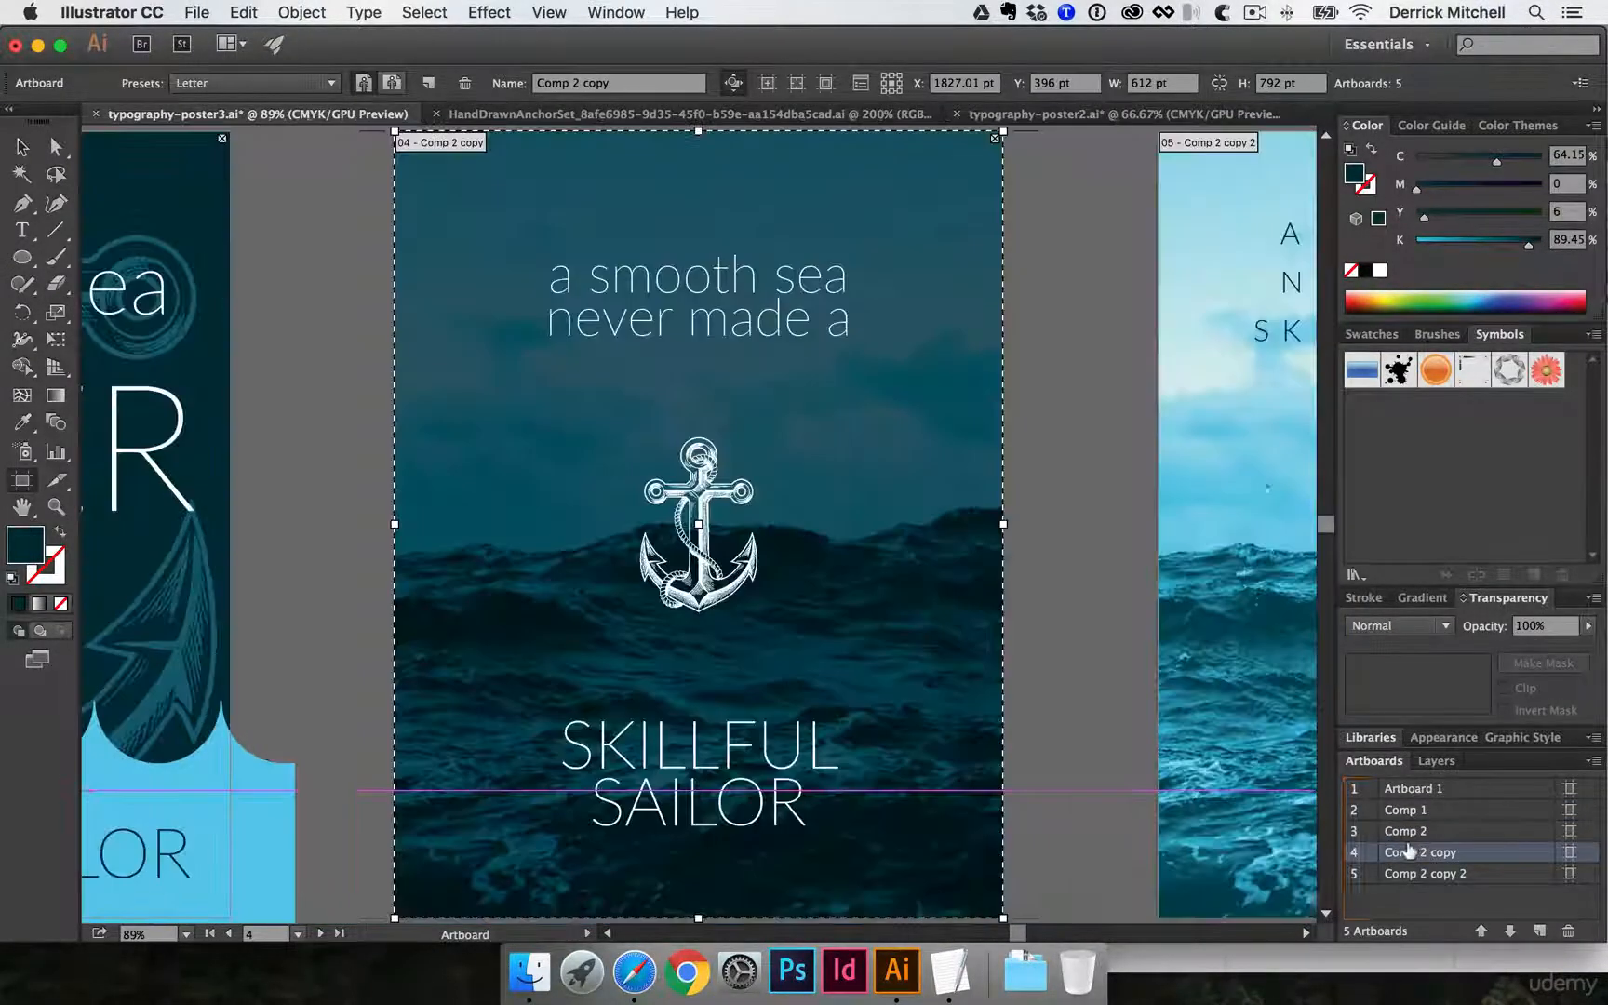
type("Comp3")
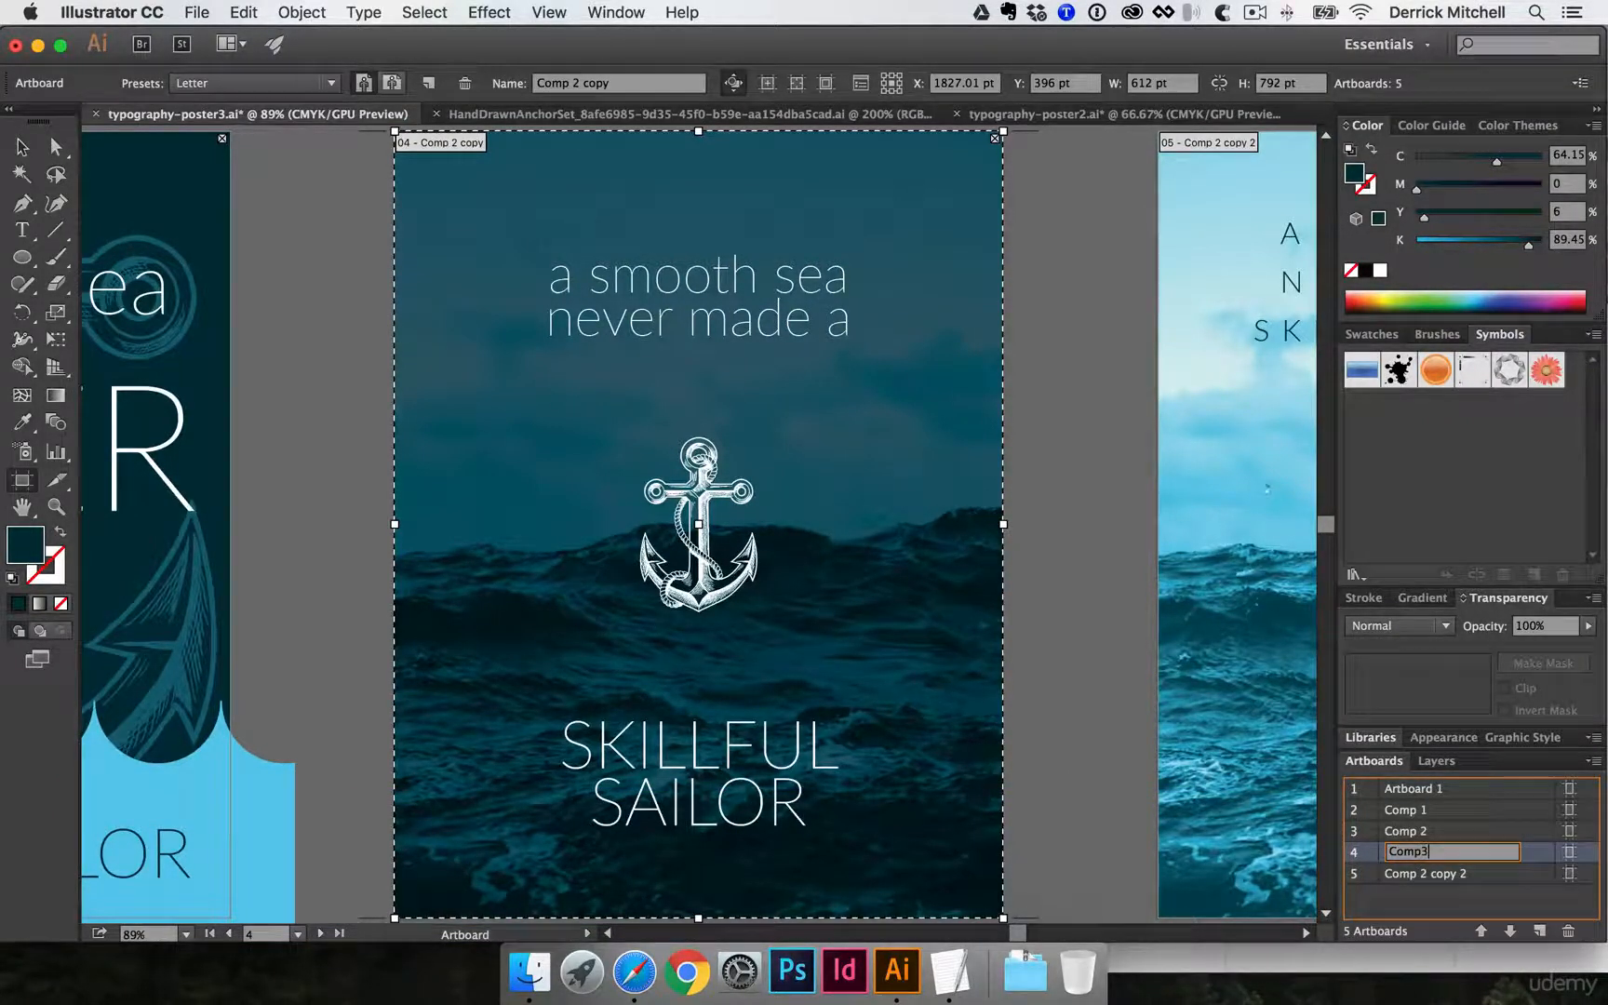
key("Return")
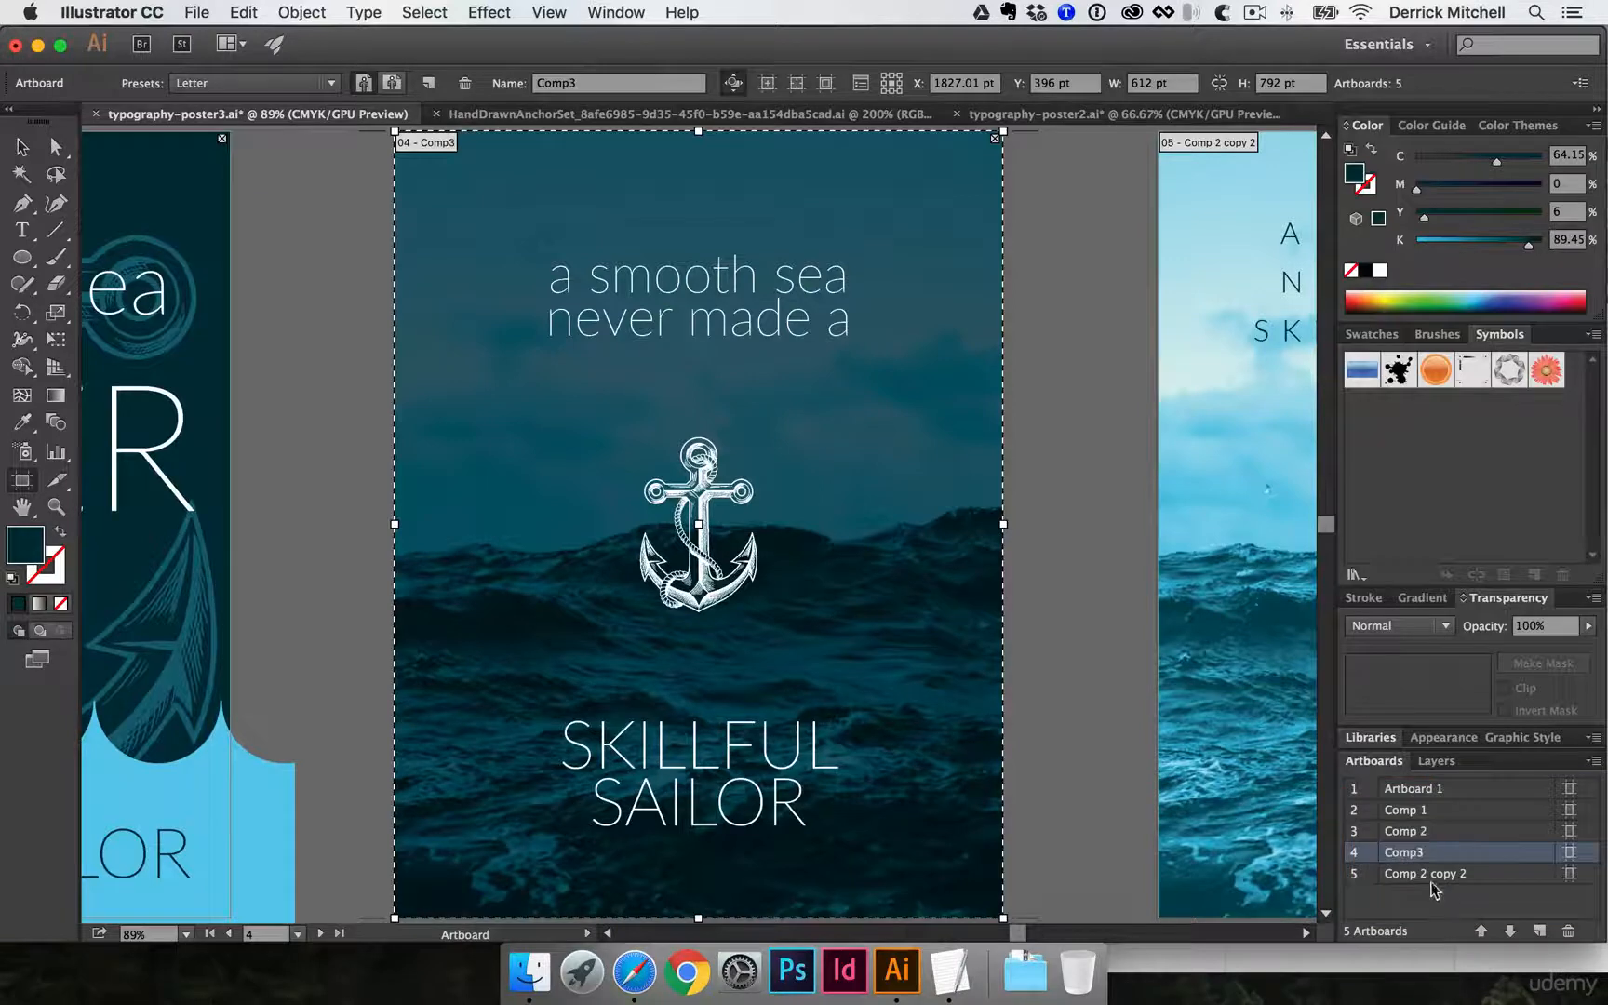
double_click(1424, 851)
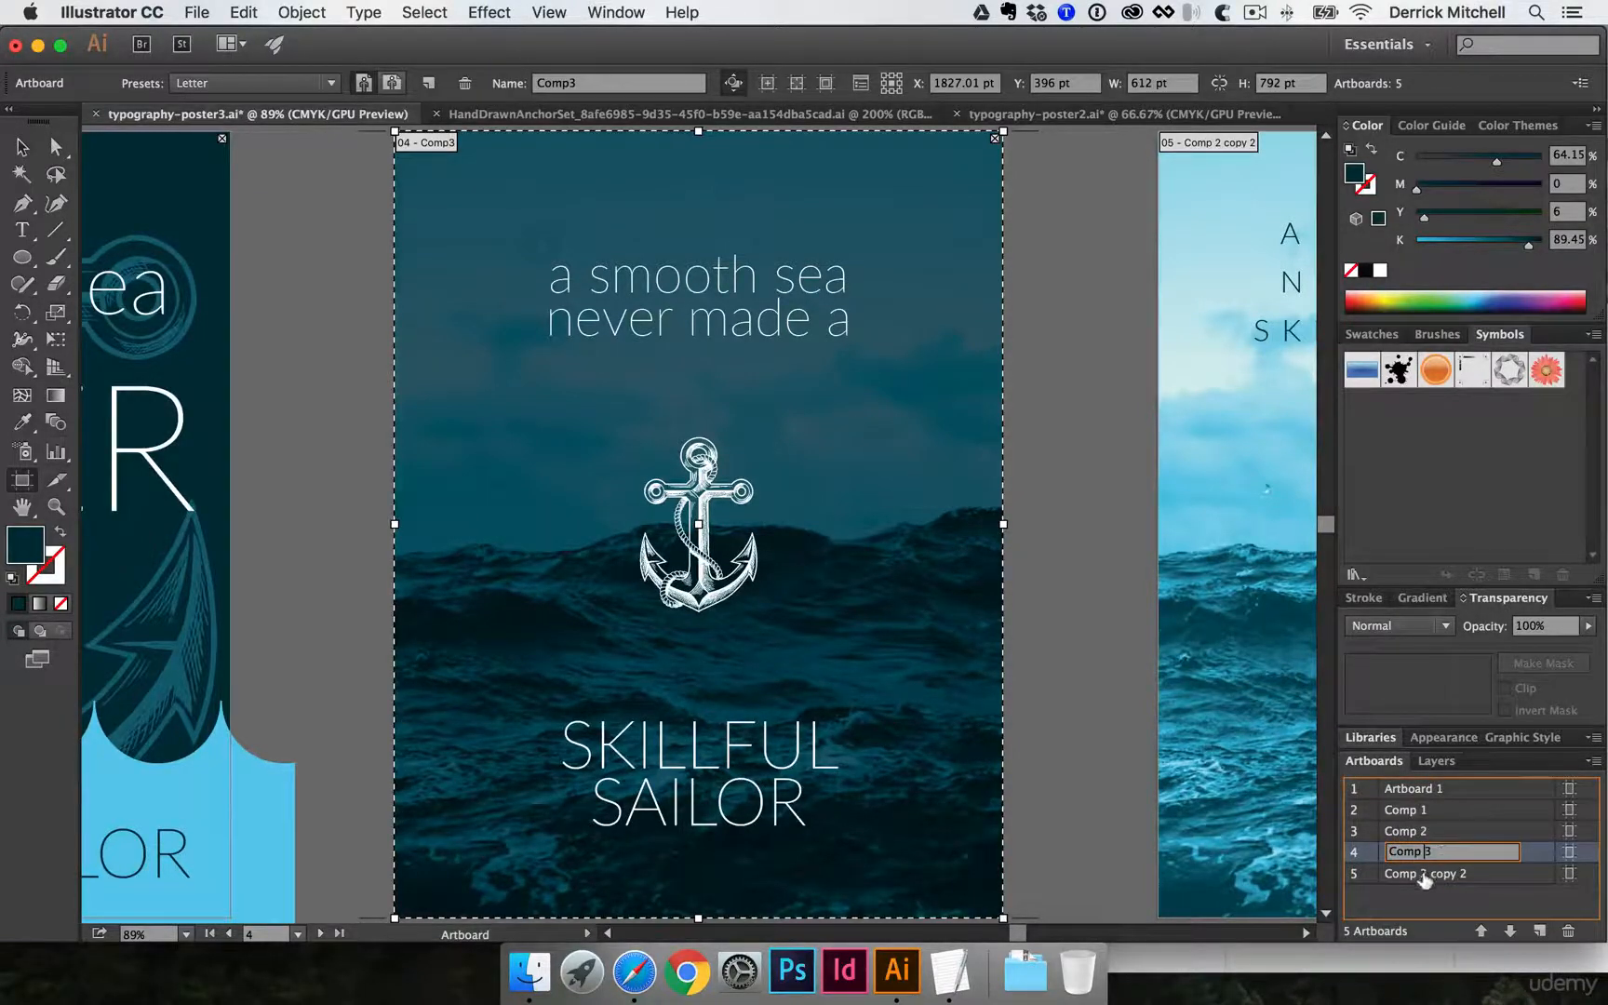
- Rename the light sea poster's artboard, Comp 2 copy 2, as Comp 4
left_click(1423, 875)
double_click(1424, 874)
type("Comp 4")
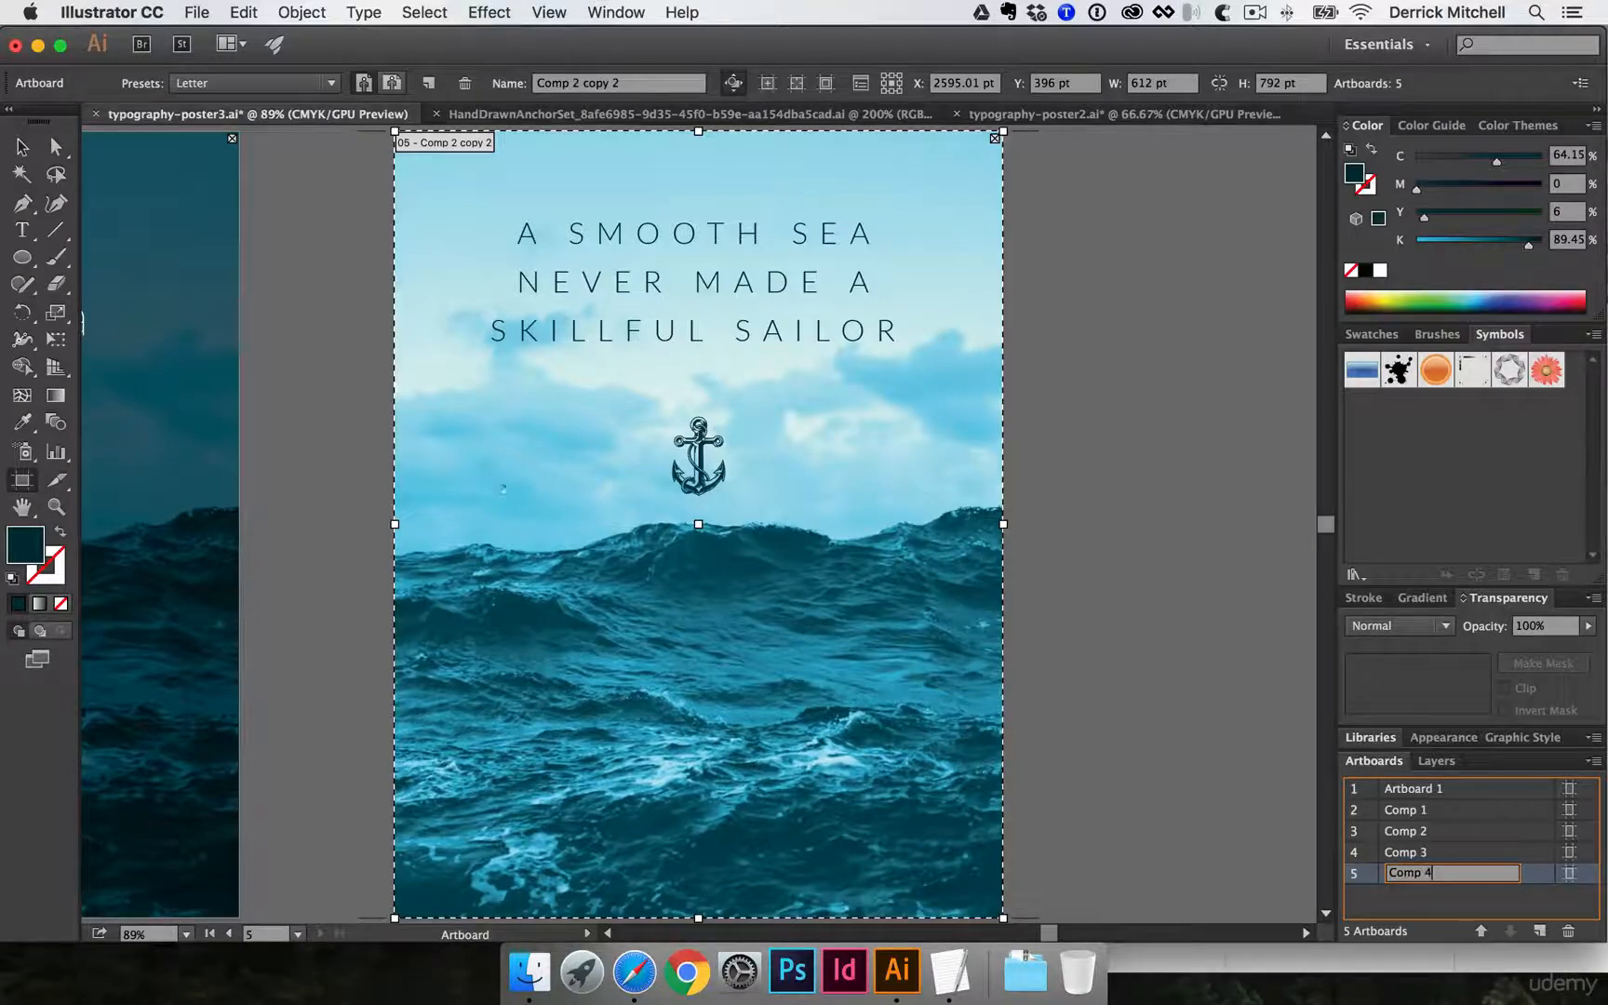
left_click(1489, 791)
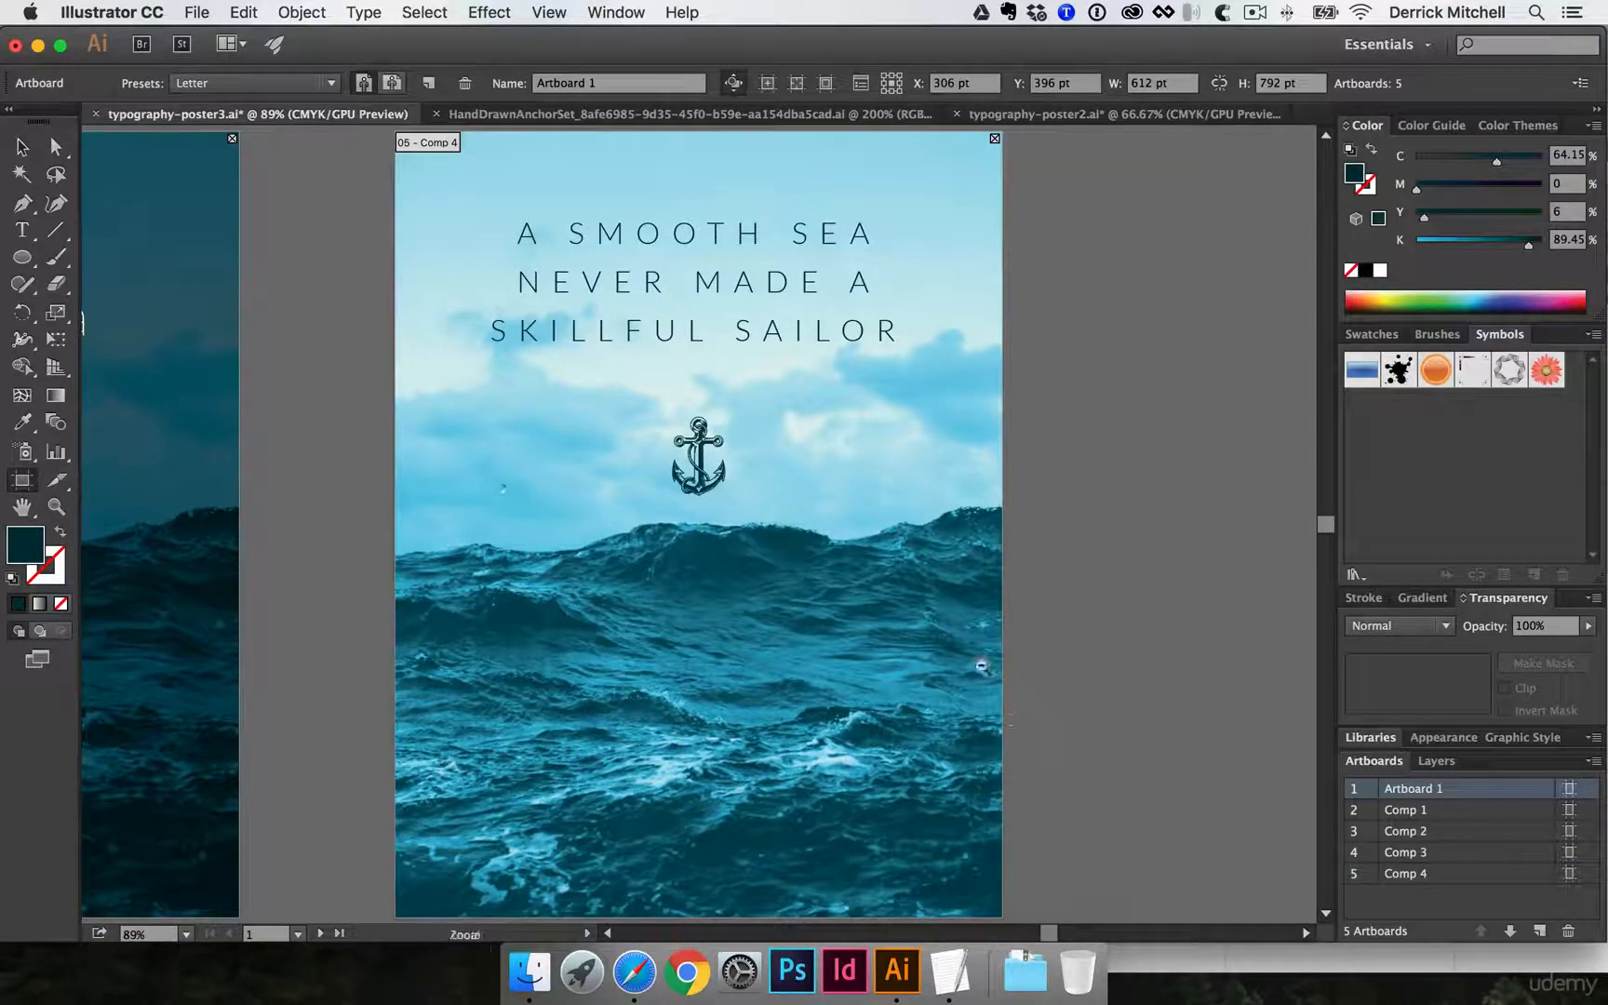
- Delete the extra Artboard 1 that overlaps the Comp 1 poster
left_click(981, 666, "alt+super")
left_click(982, 665, "alt+super")
left_click_drag(726, 538, 1174, 725)
left_click(717, 554, "alt+super")
left_click(717, 555, "alt+super")
left_click_drag(596, 508, 1072, 634)
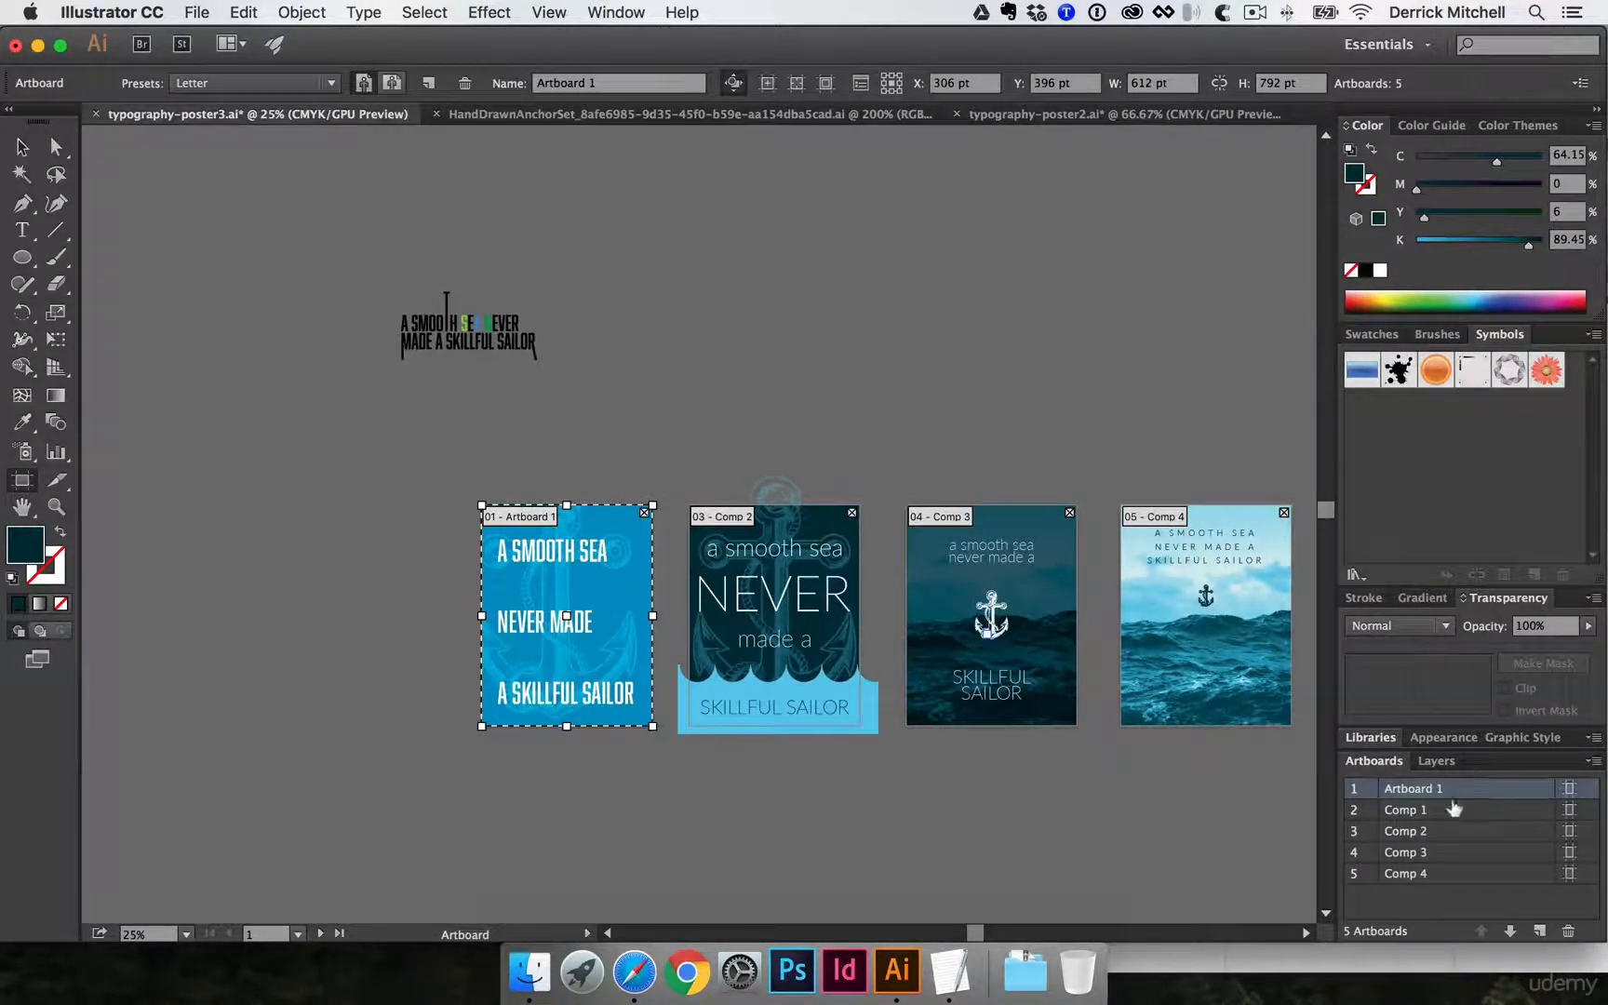
left_click(1569, 929)
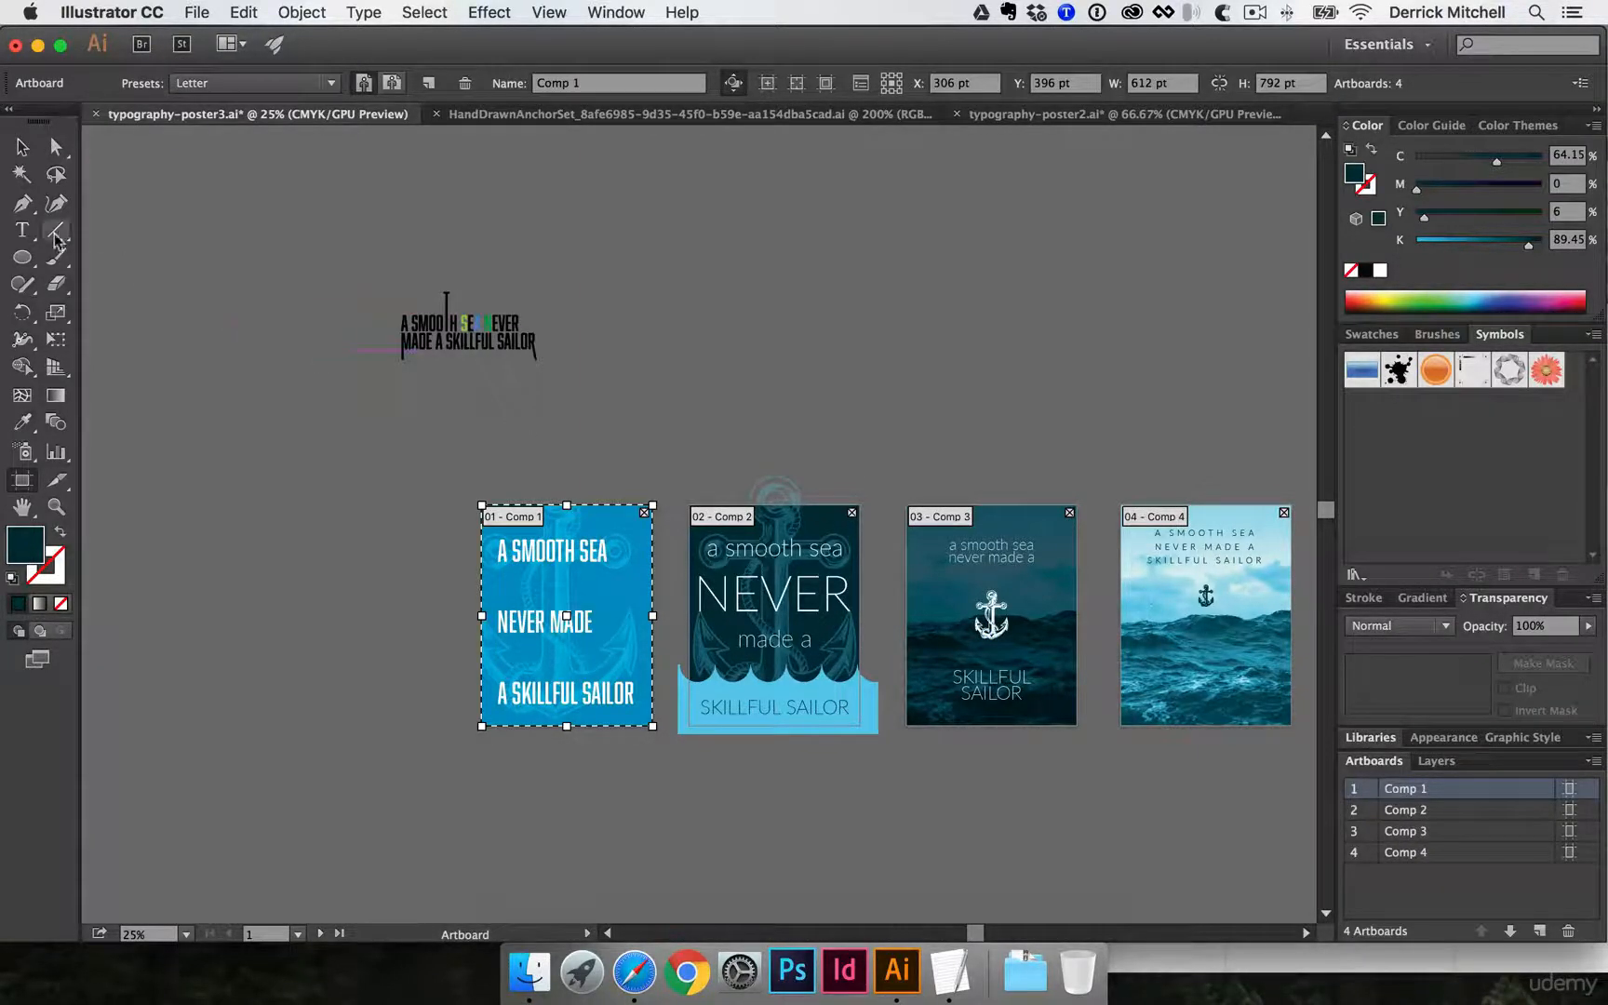
- Leave artboard editing for the Selection tool and save typography-poster3.ai
left_click(23, 147)
scroll(772, 352, "right", 5)
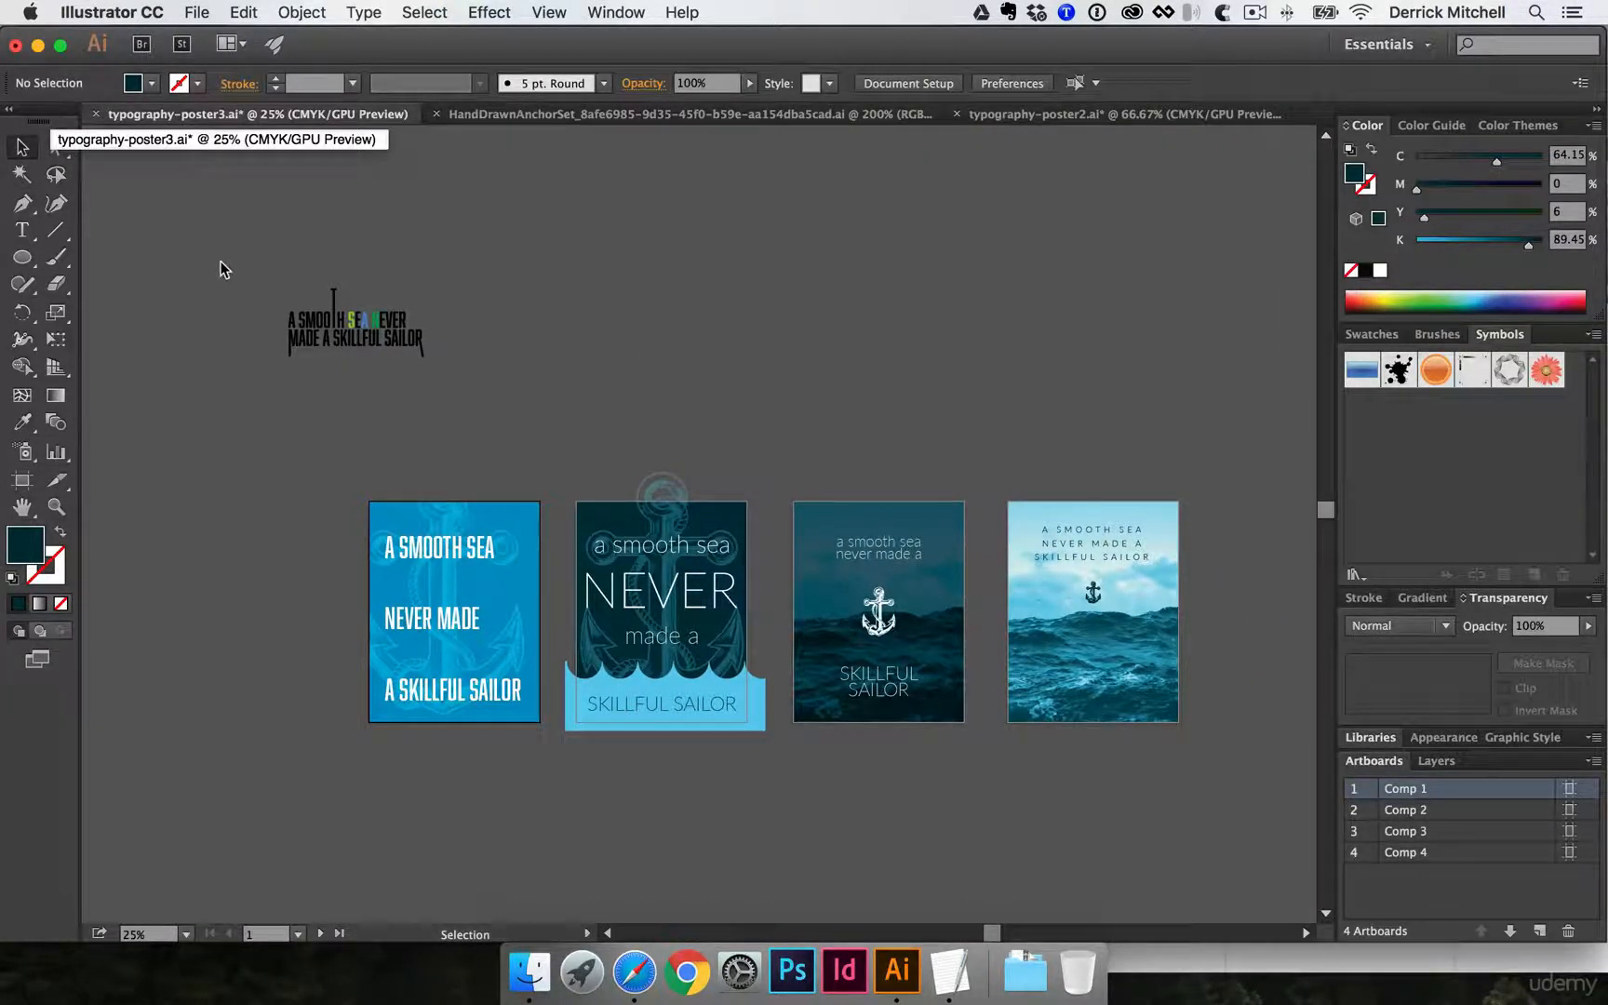
key("super+s")
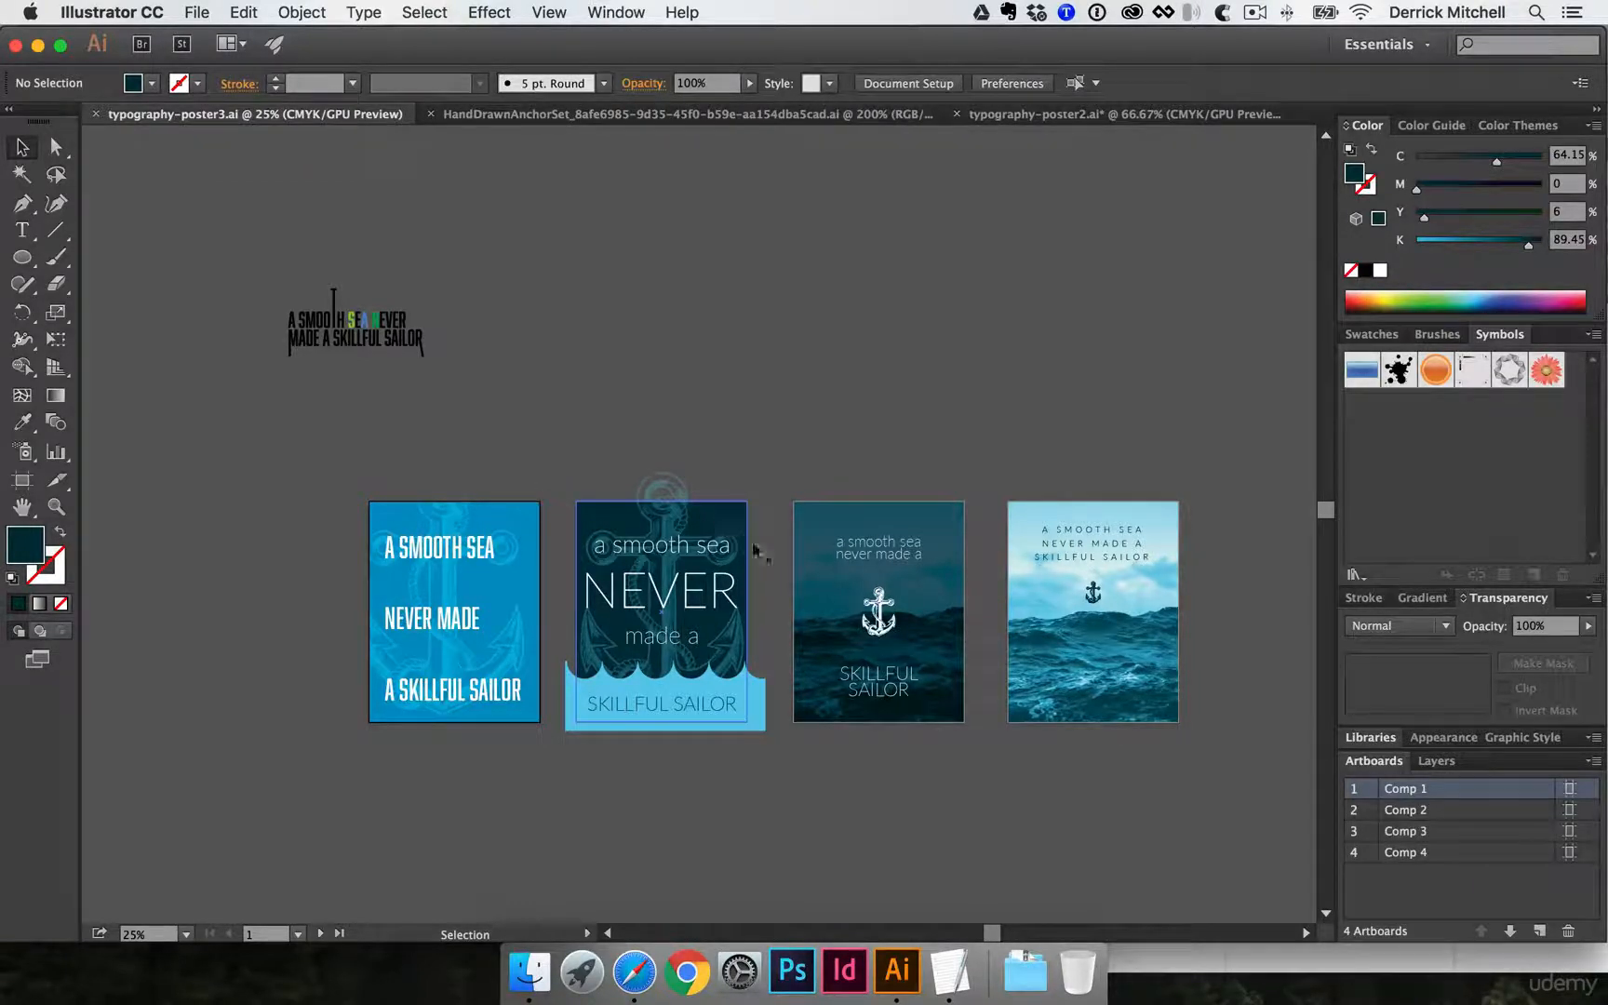
left_click_drag(770, 538, 727, 530)
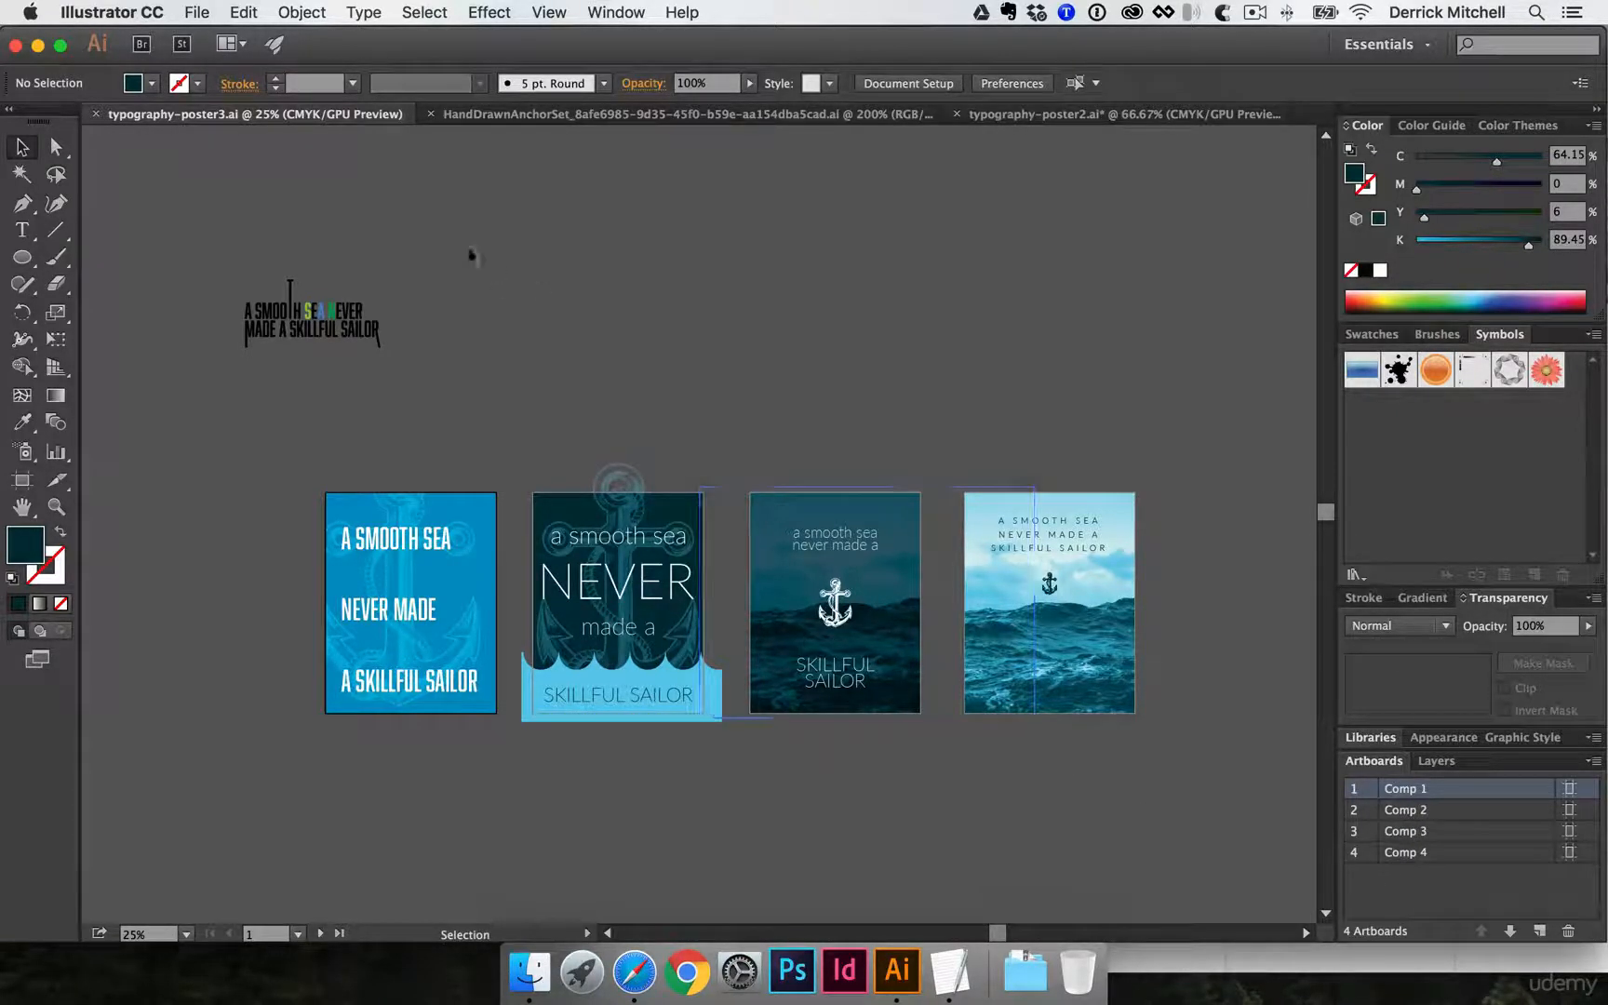
- Start exporting typography-poster3 and choose the COMPS folder inside FILES SENT as its destination
left_click(198, 11)
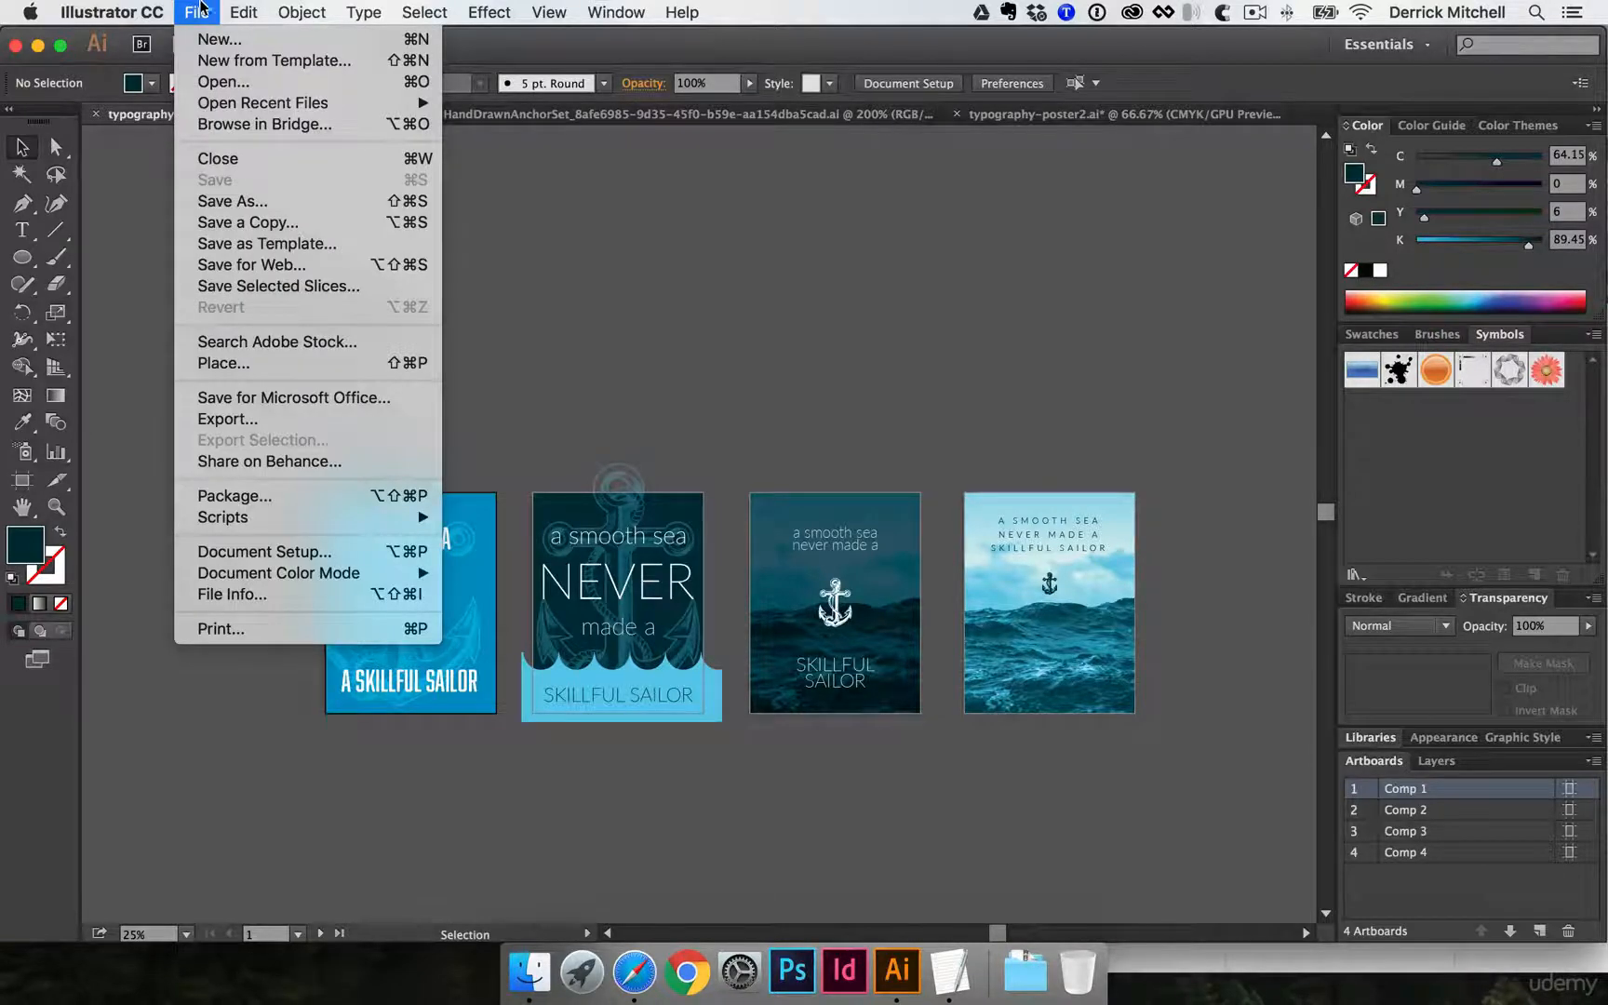
left_click(277, 420)
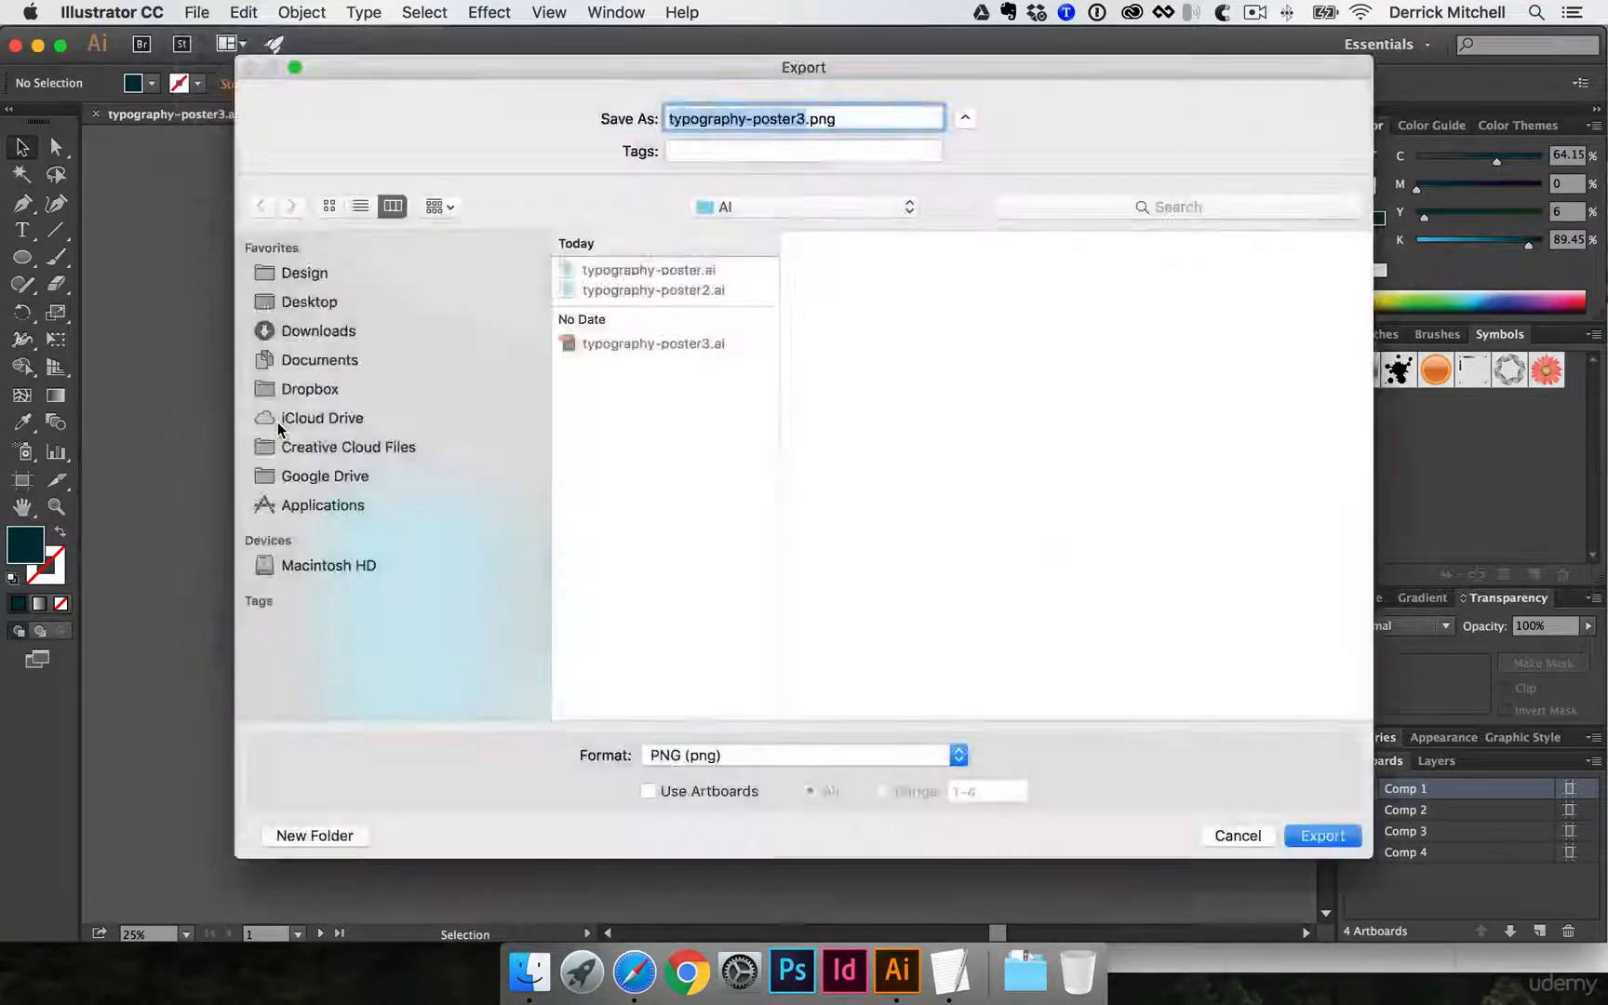
left_click(730, 207)
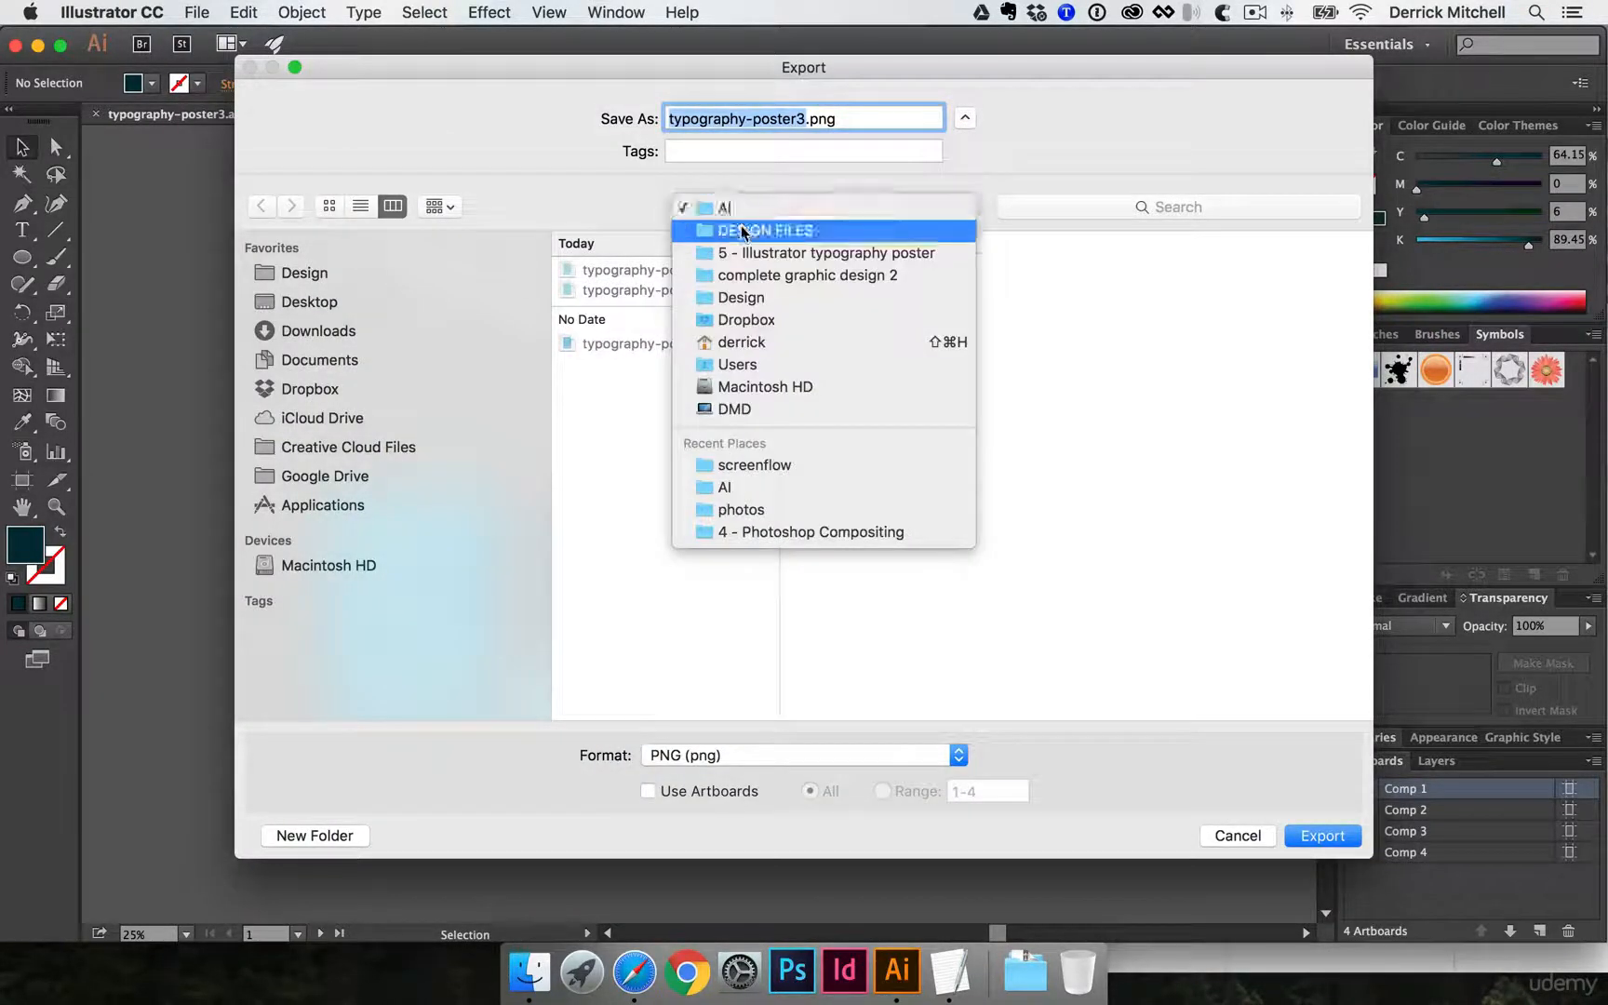
left_click(745, 229)
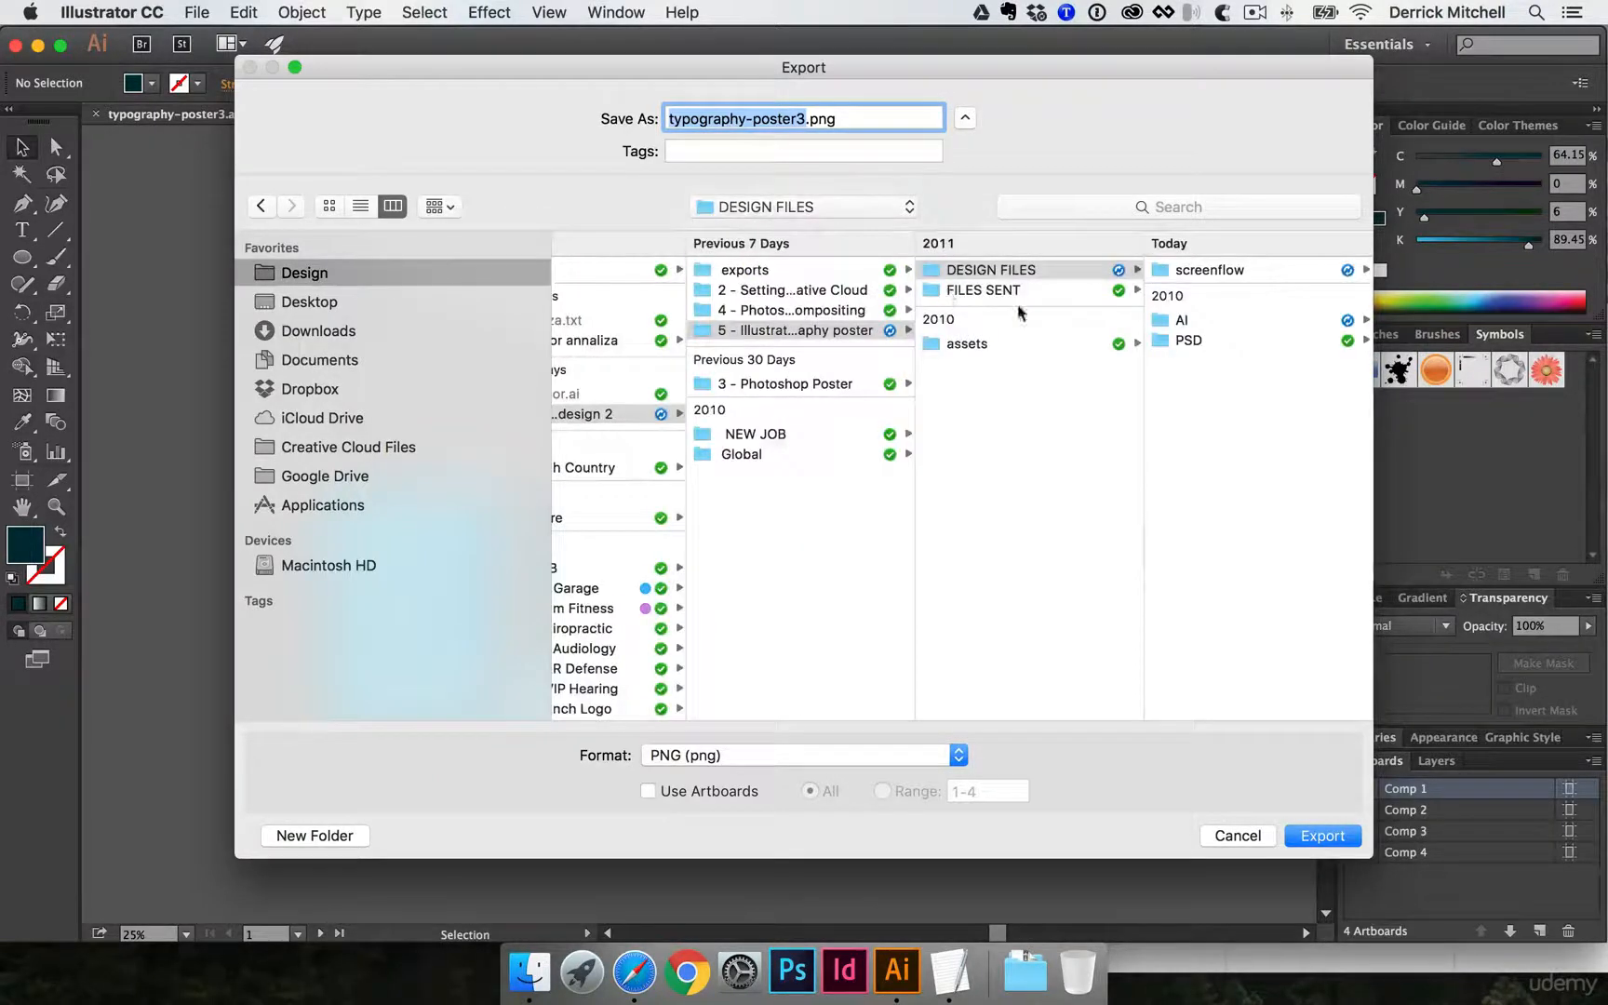
left_click(1033, 291)
left_click(1200, 270)
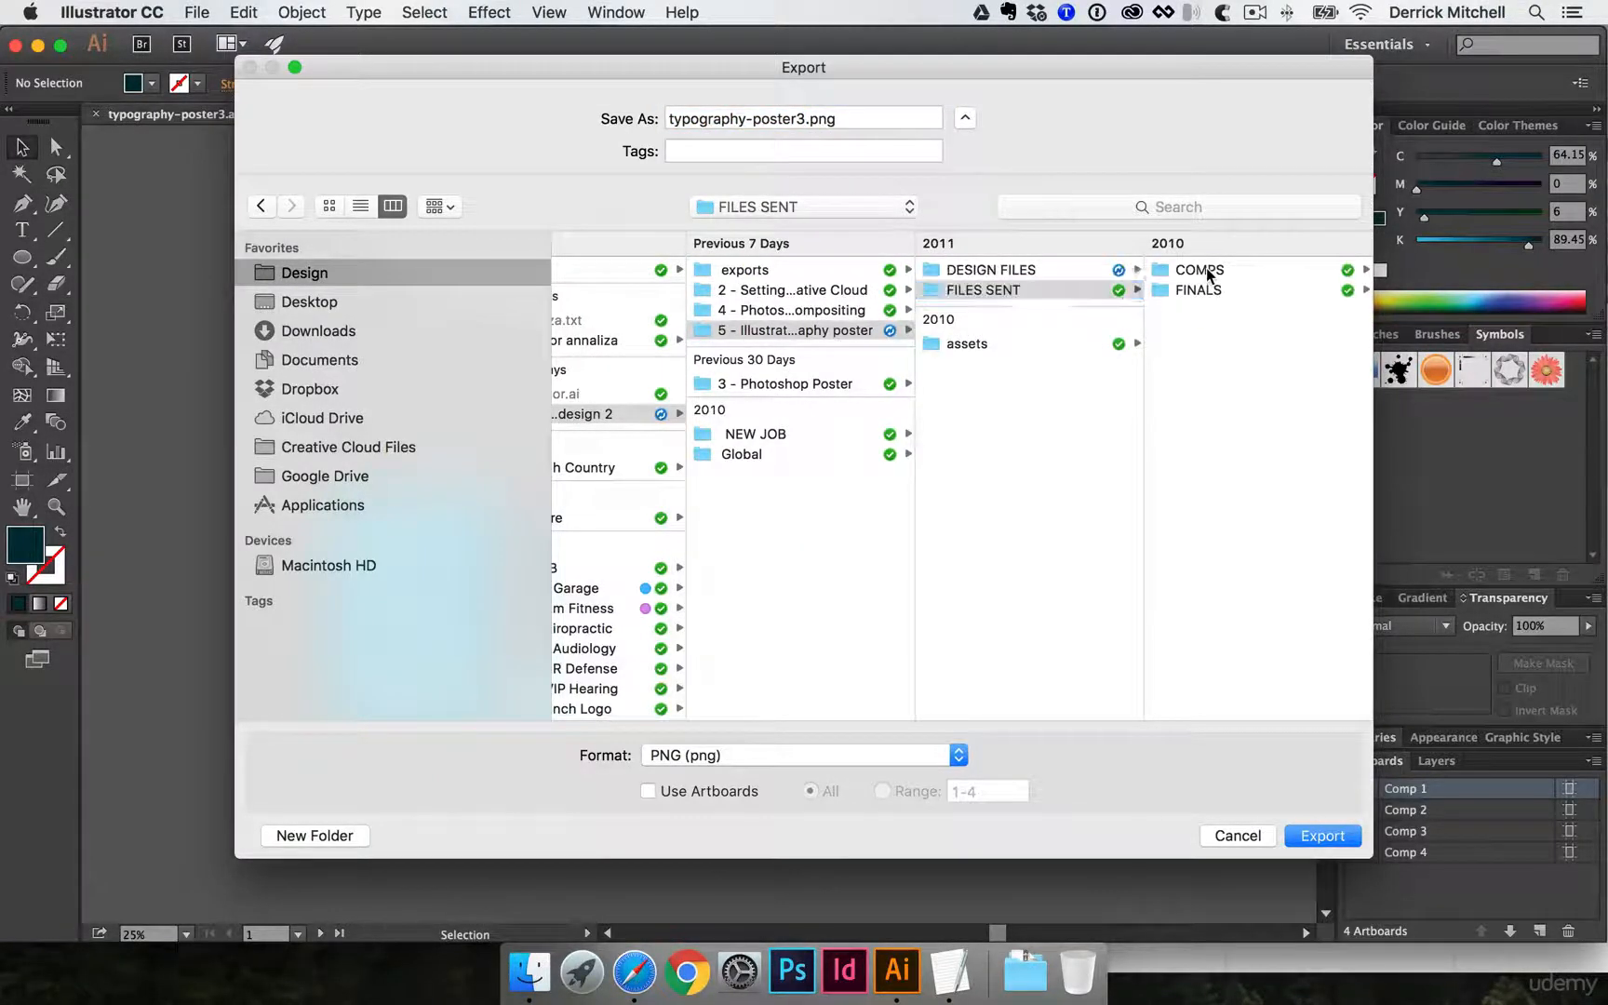
- Choose JPEG (jpg) as the export format, leave Use Artboards off and proceed to the JPEG options
left_click(815, 744)
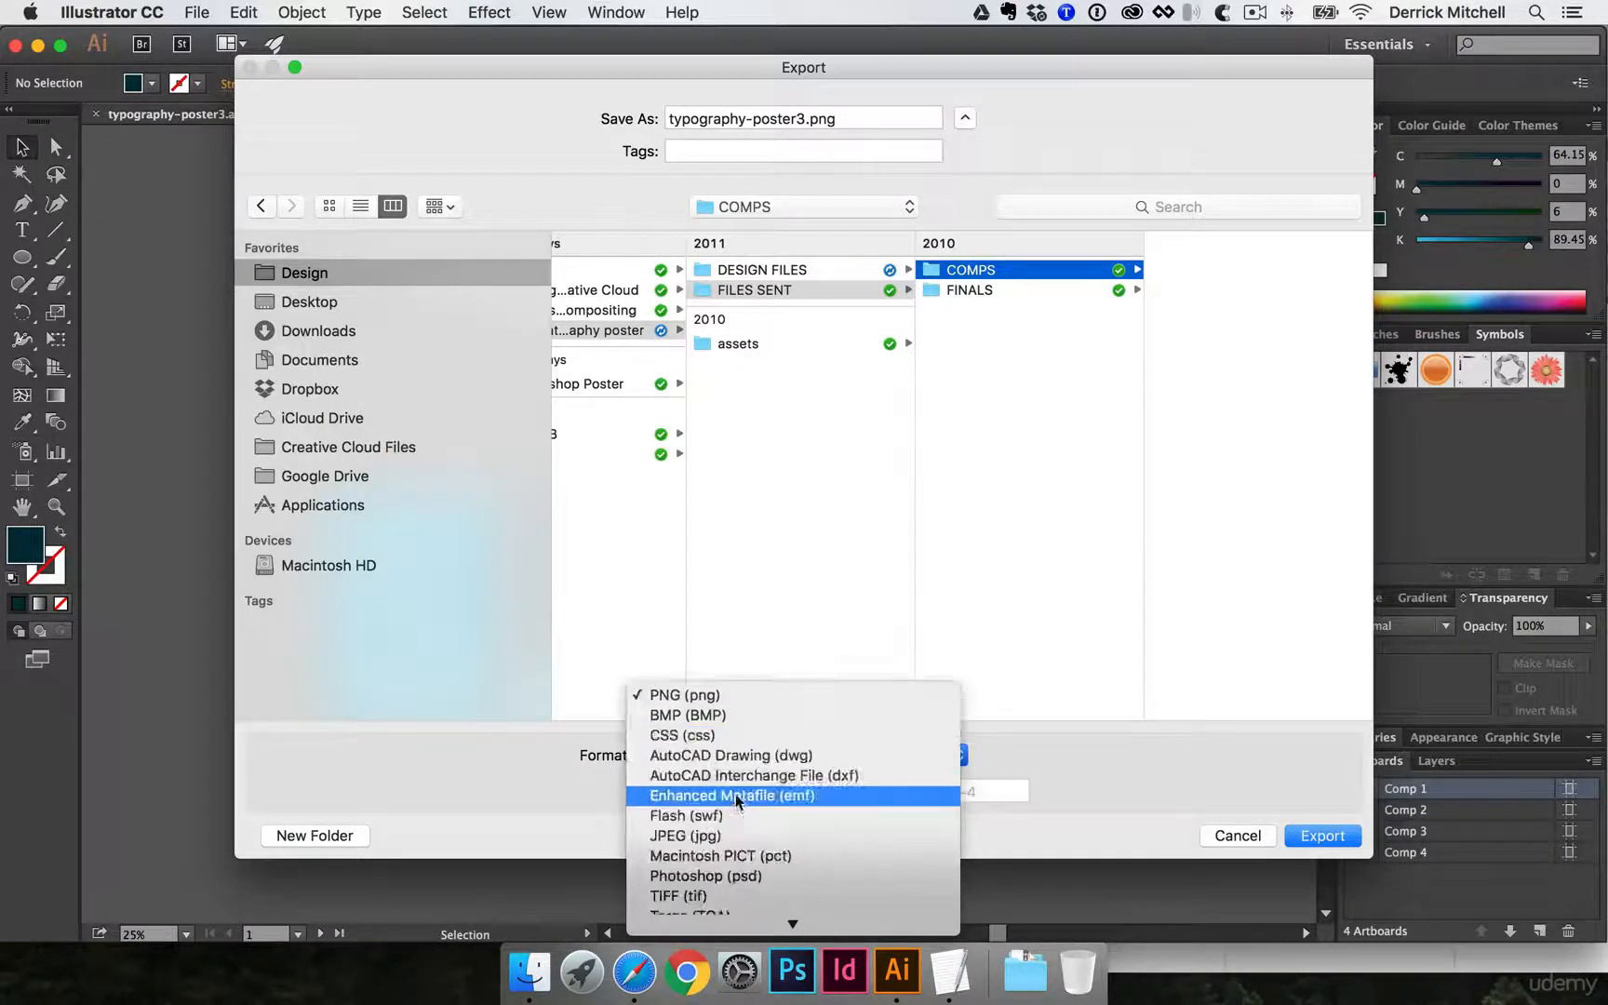
left_click(696, 837)
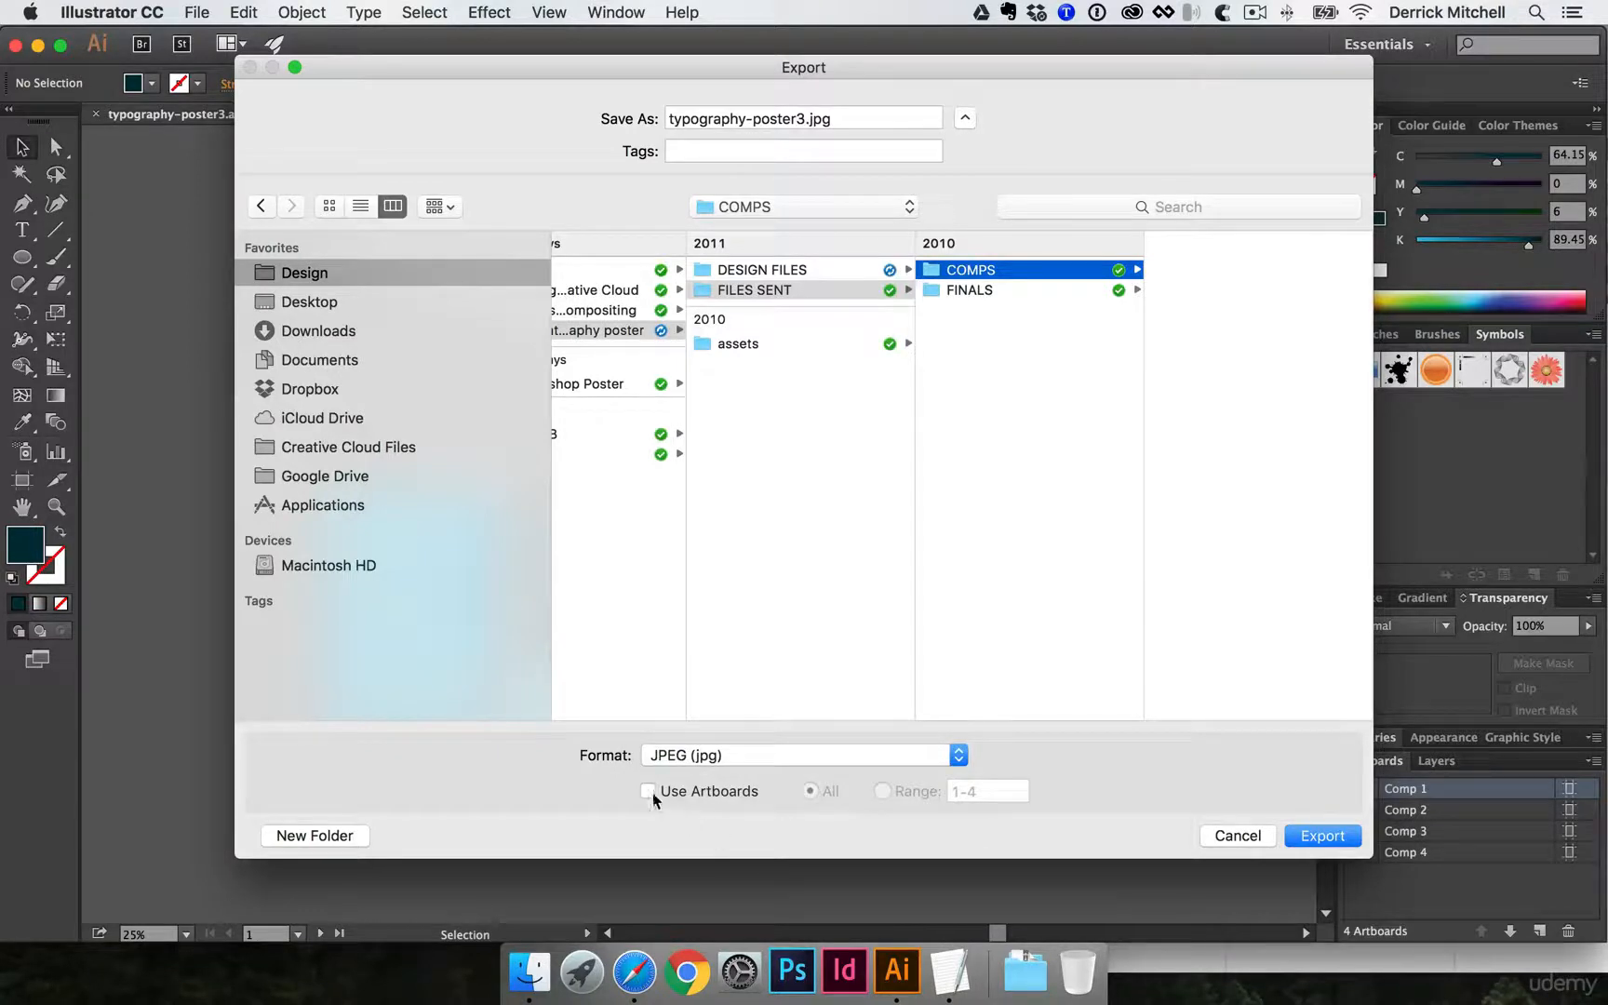
left_click(648, 790)
left_click(650, 790)
left_click_drag(428, 63, 1189, 554)
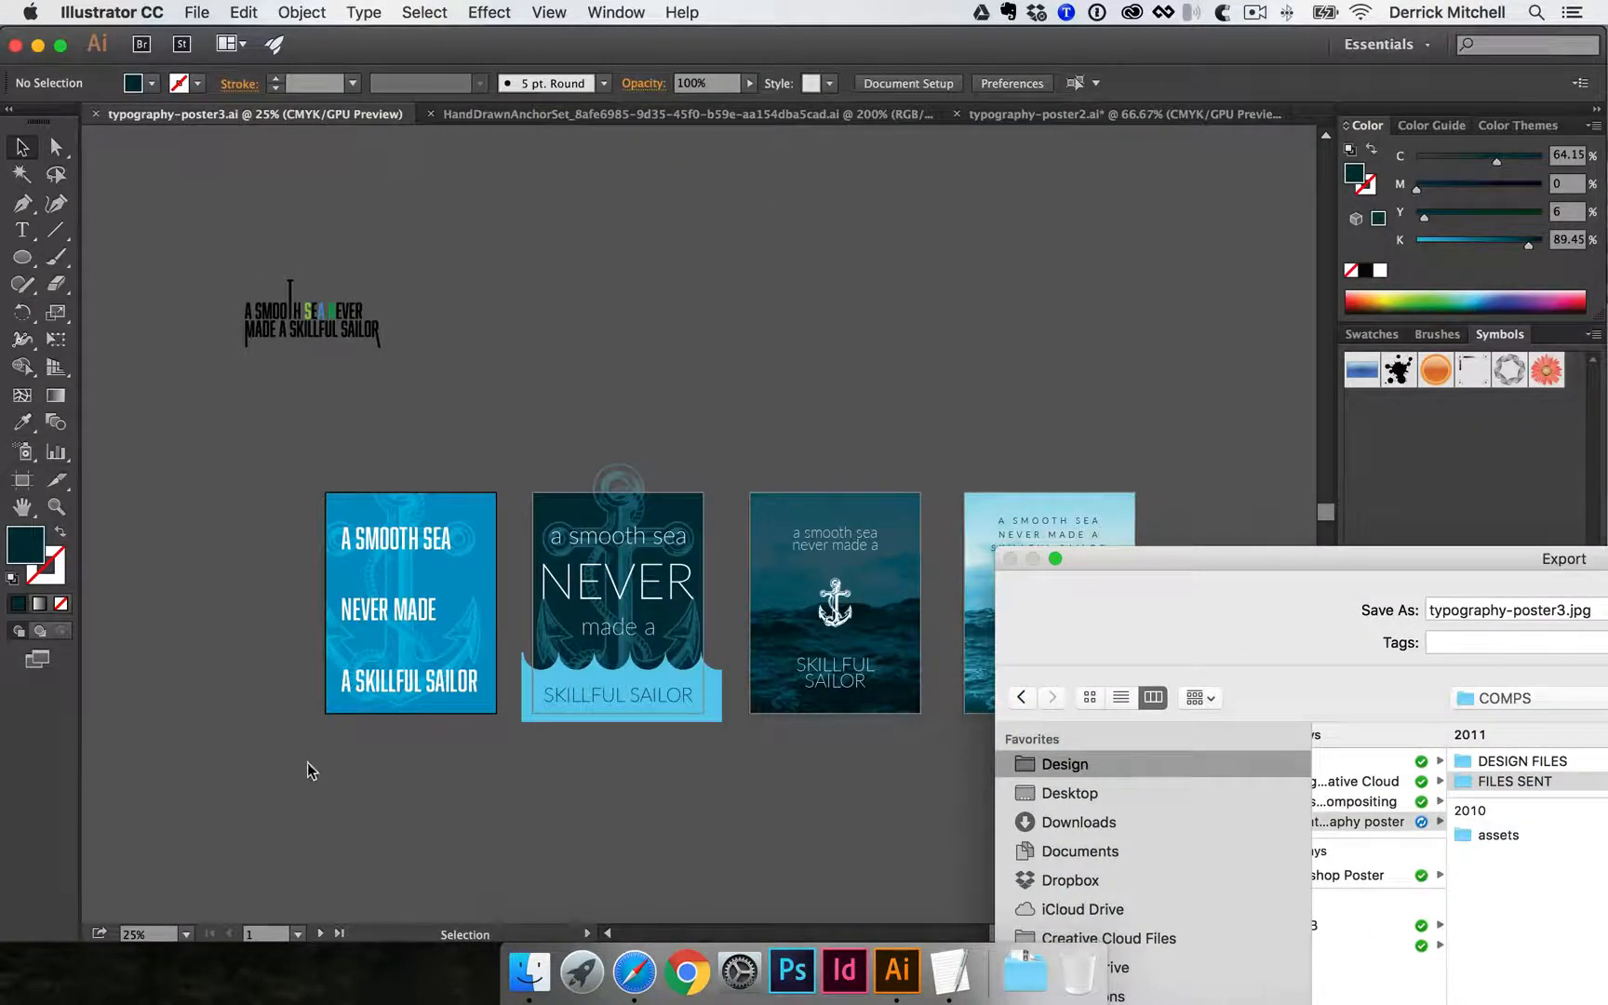
left_click_drag(1196, 616, 322, 103)
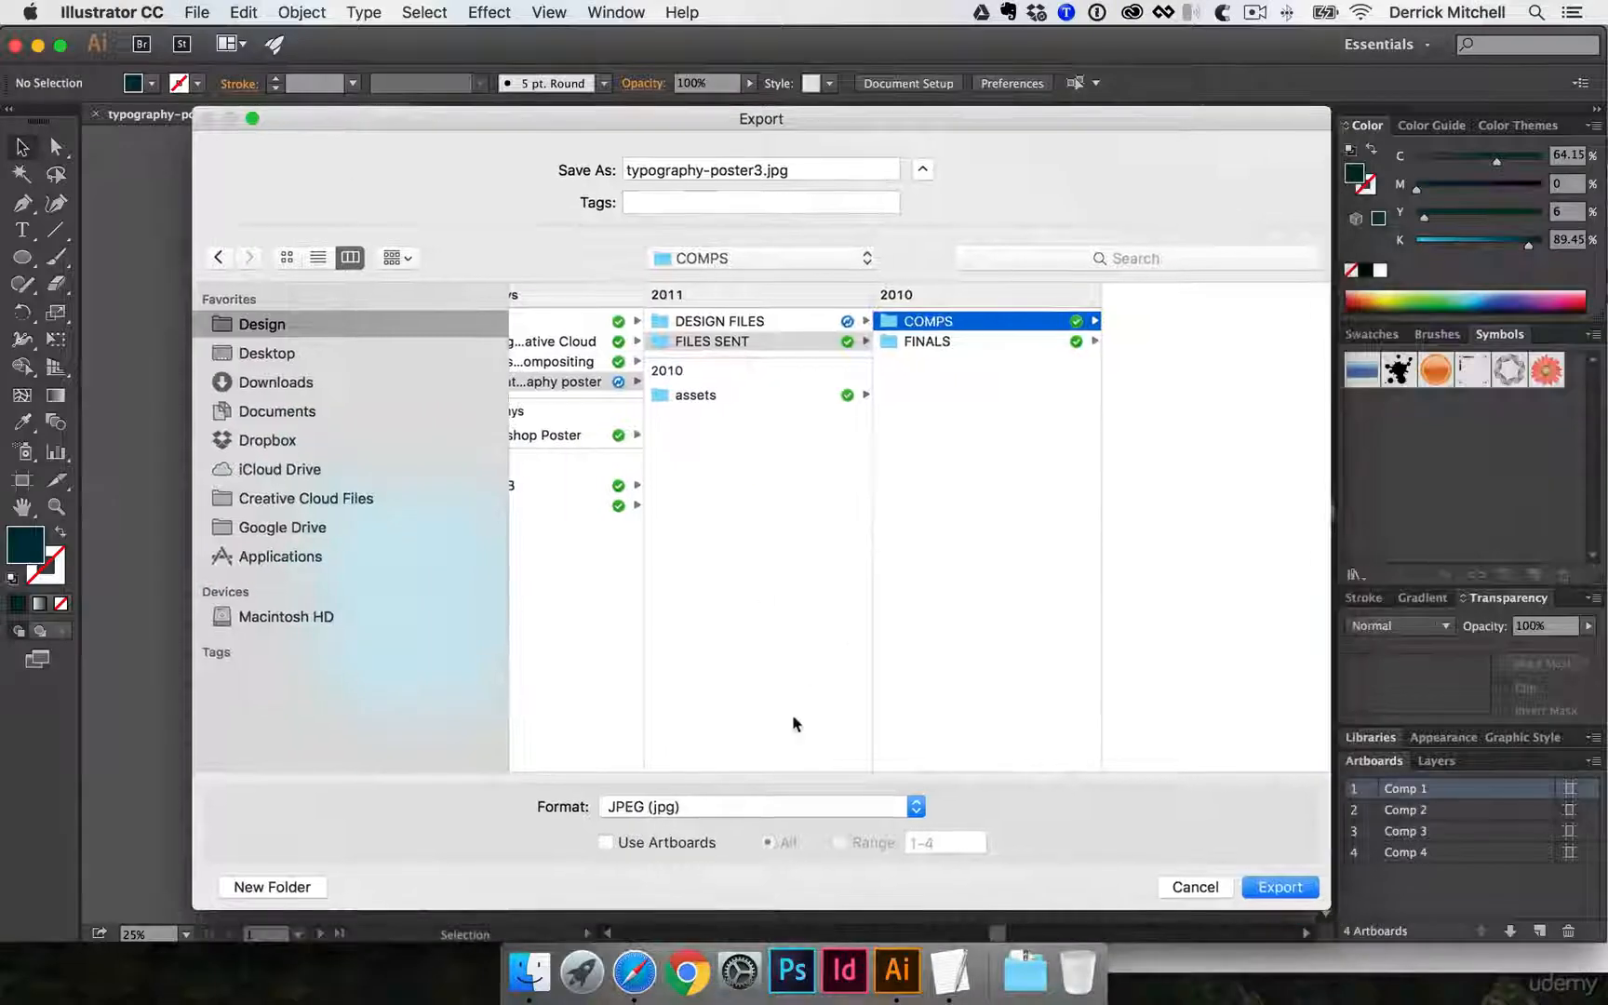
left_click(1279, 886)
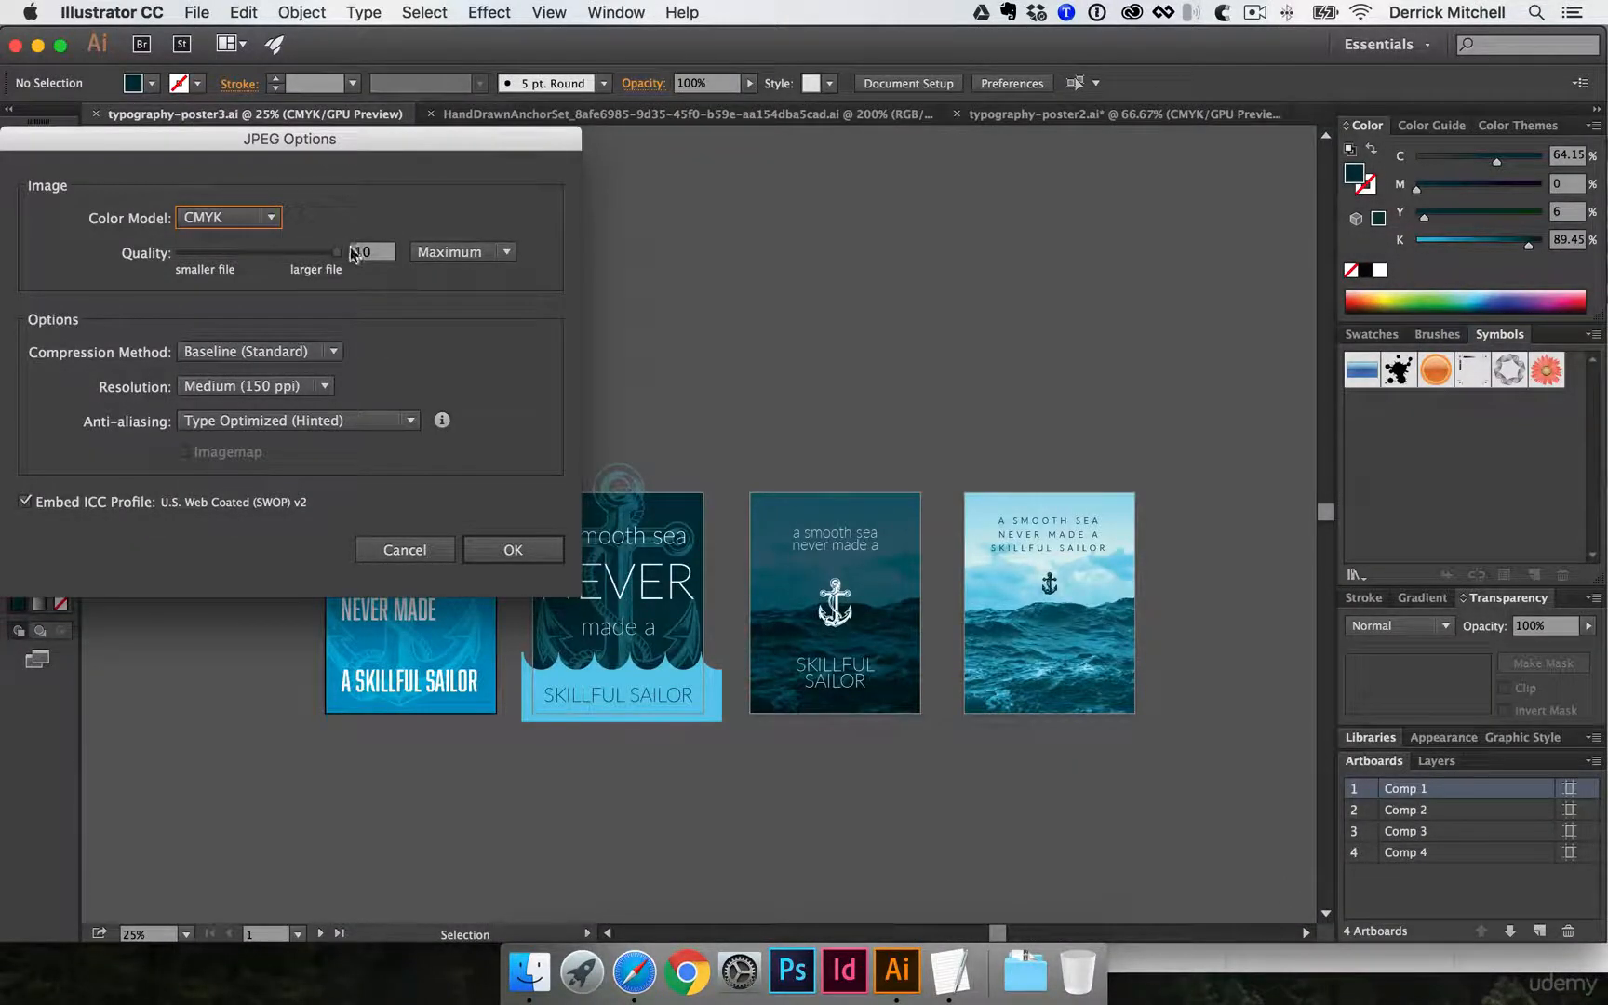
- Set the JPEG resolution to High (300 ppi) and export the whole document as one image
left_click(221, 388)
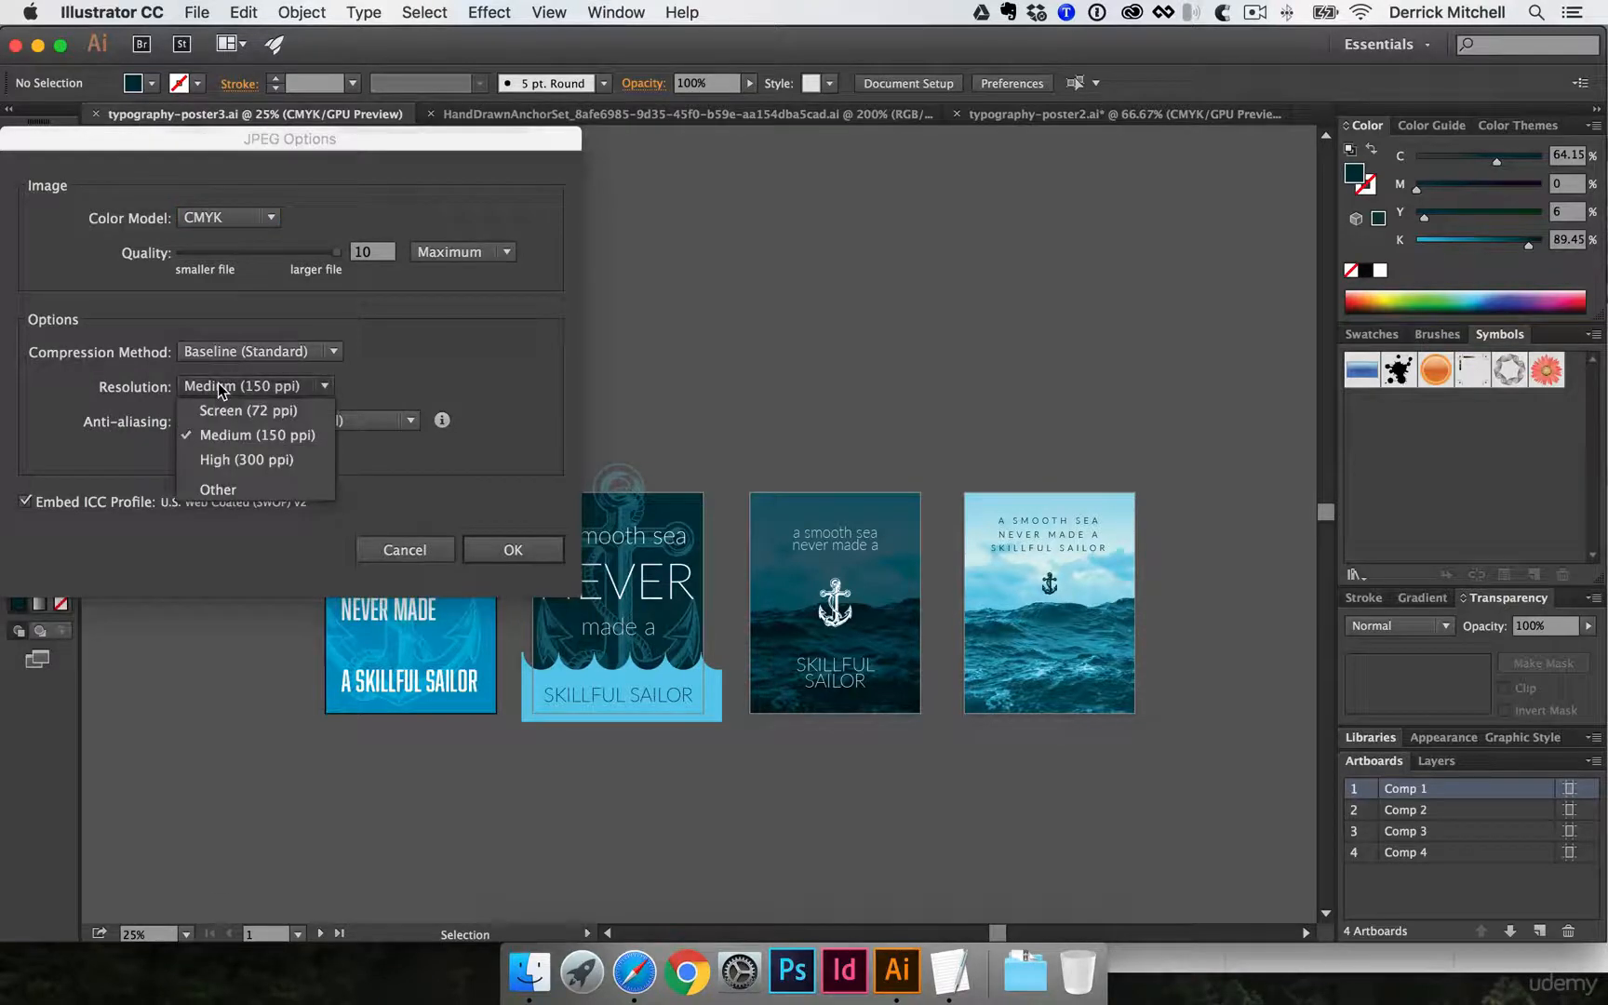
left_click(232, 459)
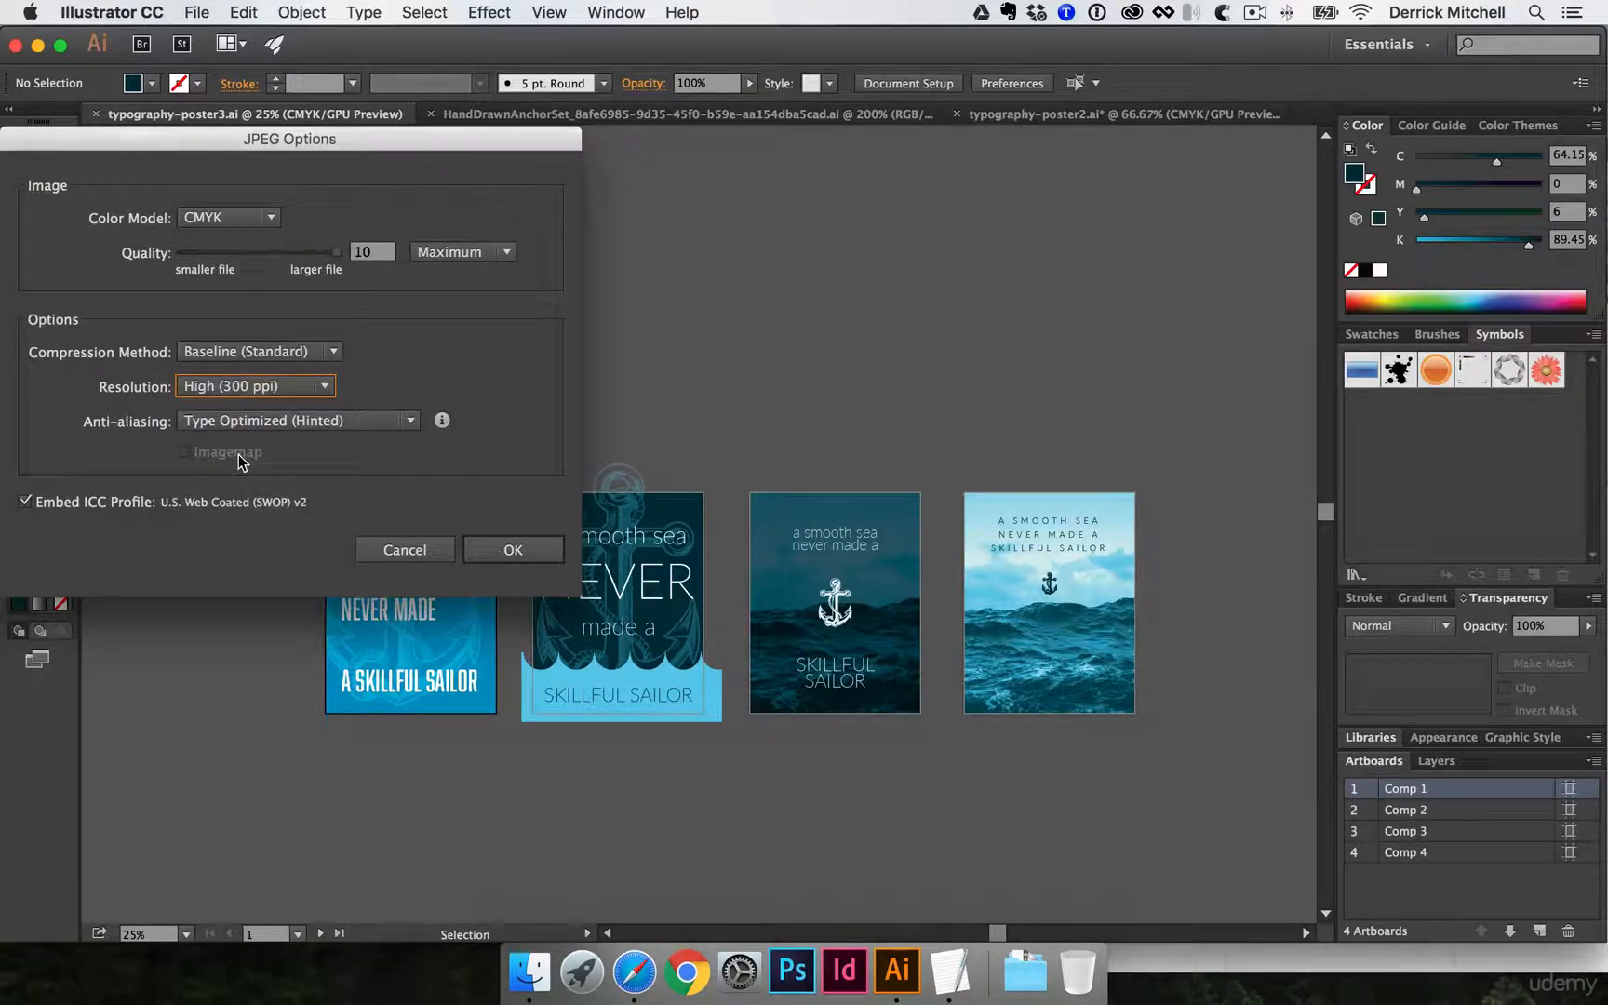
left_click(516, 549)
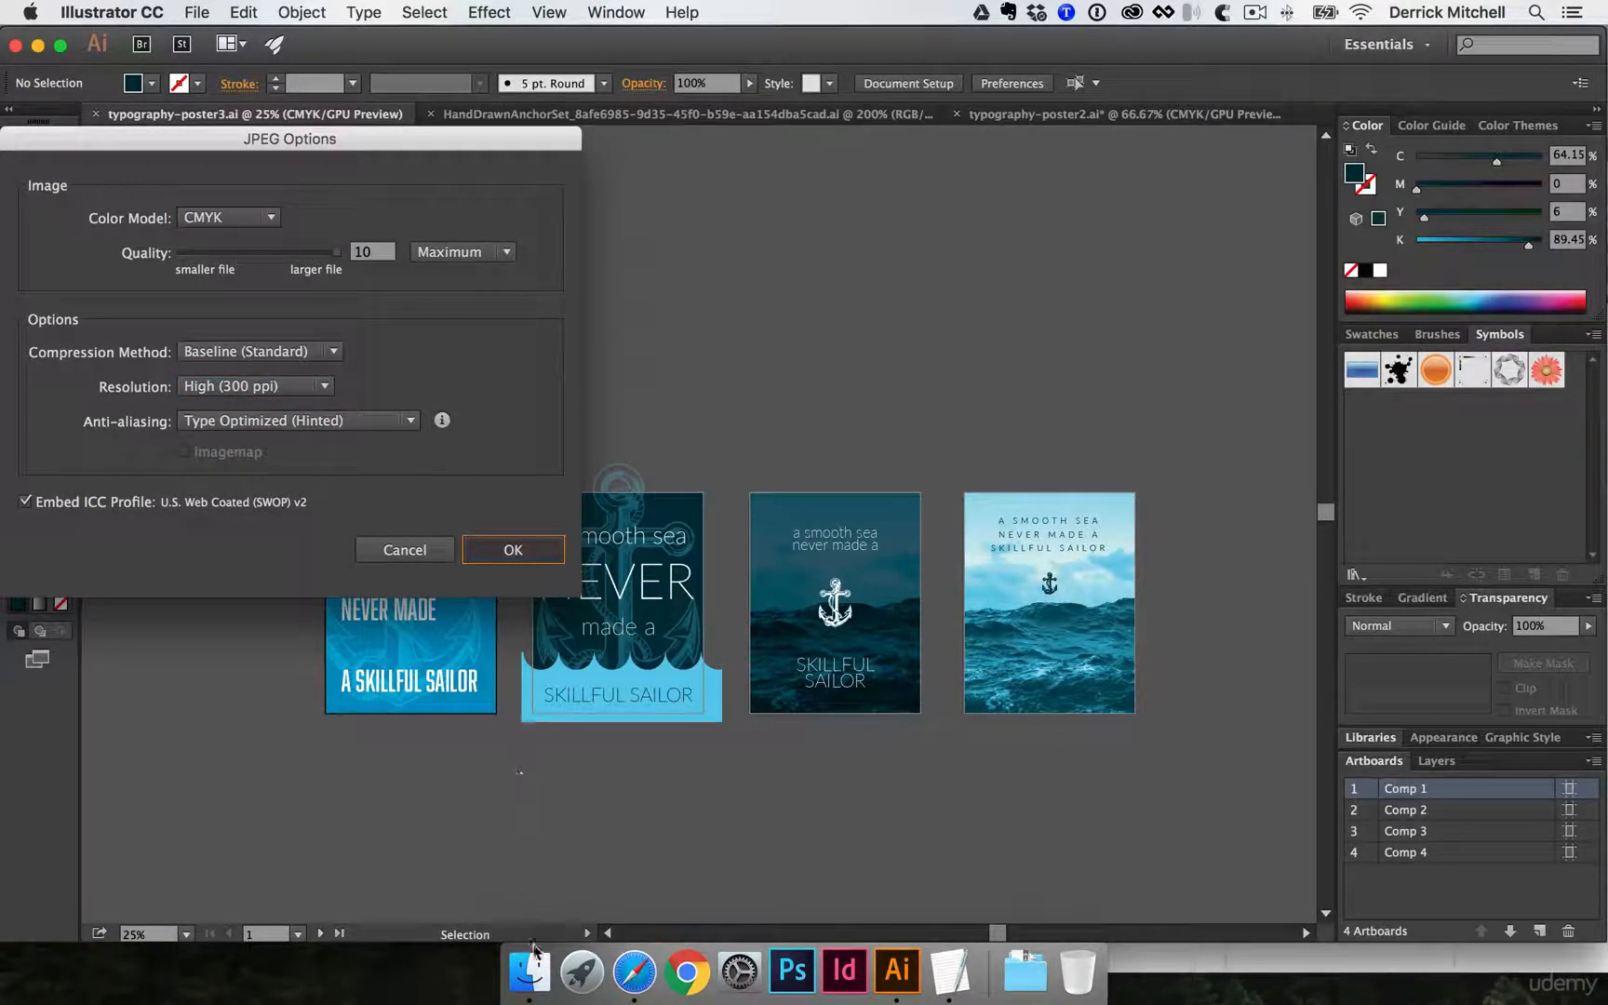
left_click(512, 550)
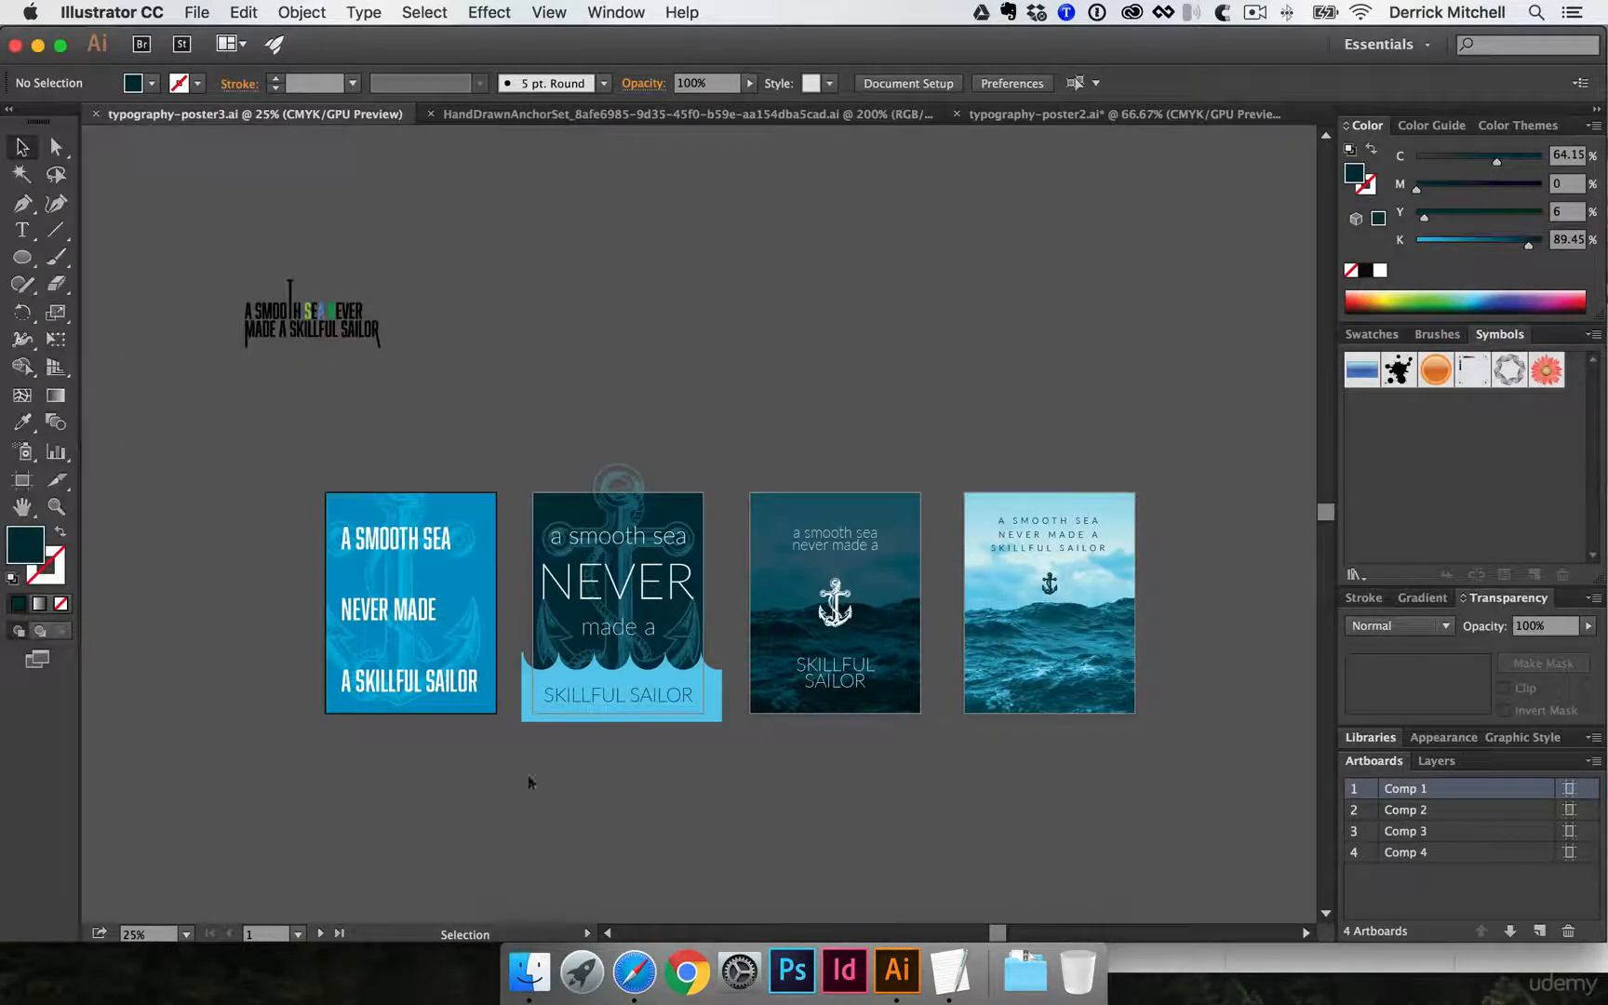
- Switch to Finder and open typography-poster3.jpg from the COMPS folder in FILES SENT
left_click(529, 970)
left_click_drag(772, 503, 523, 414)
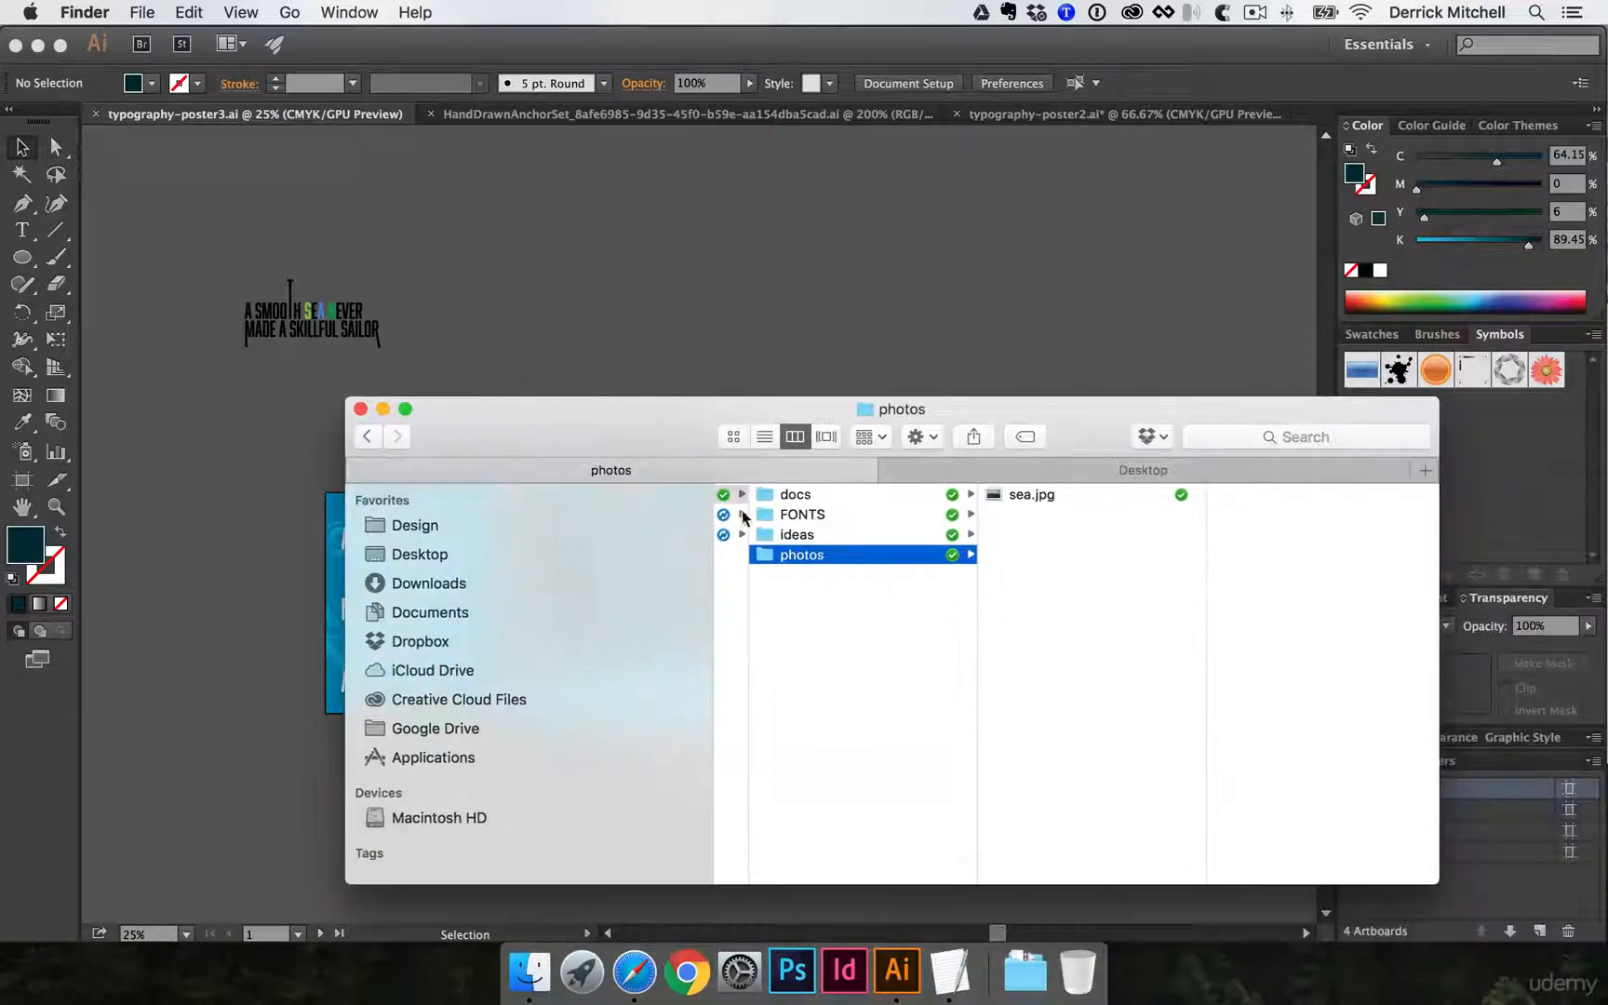
left_click(729, 534)
left_click(997, 494)
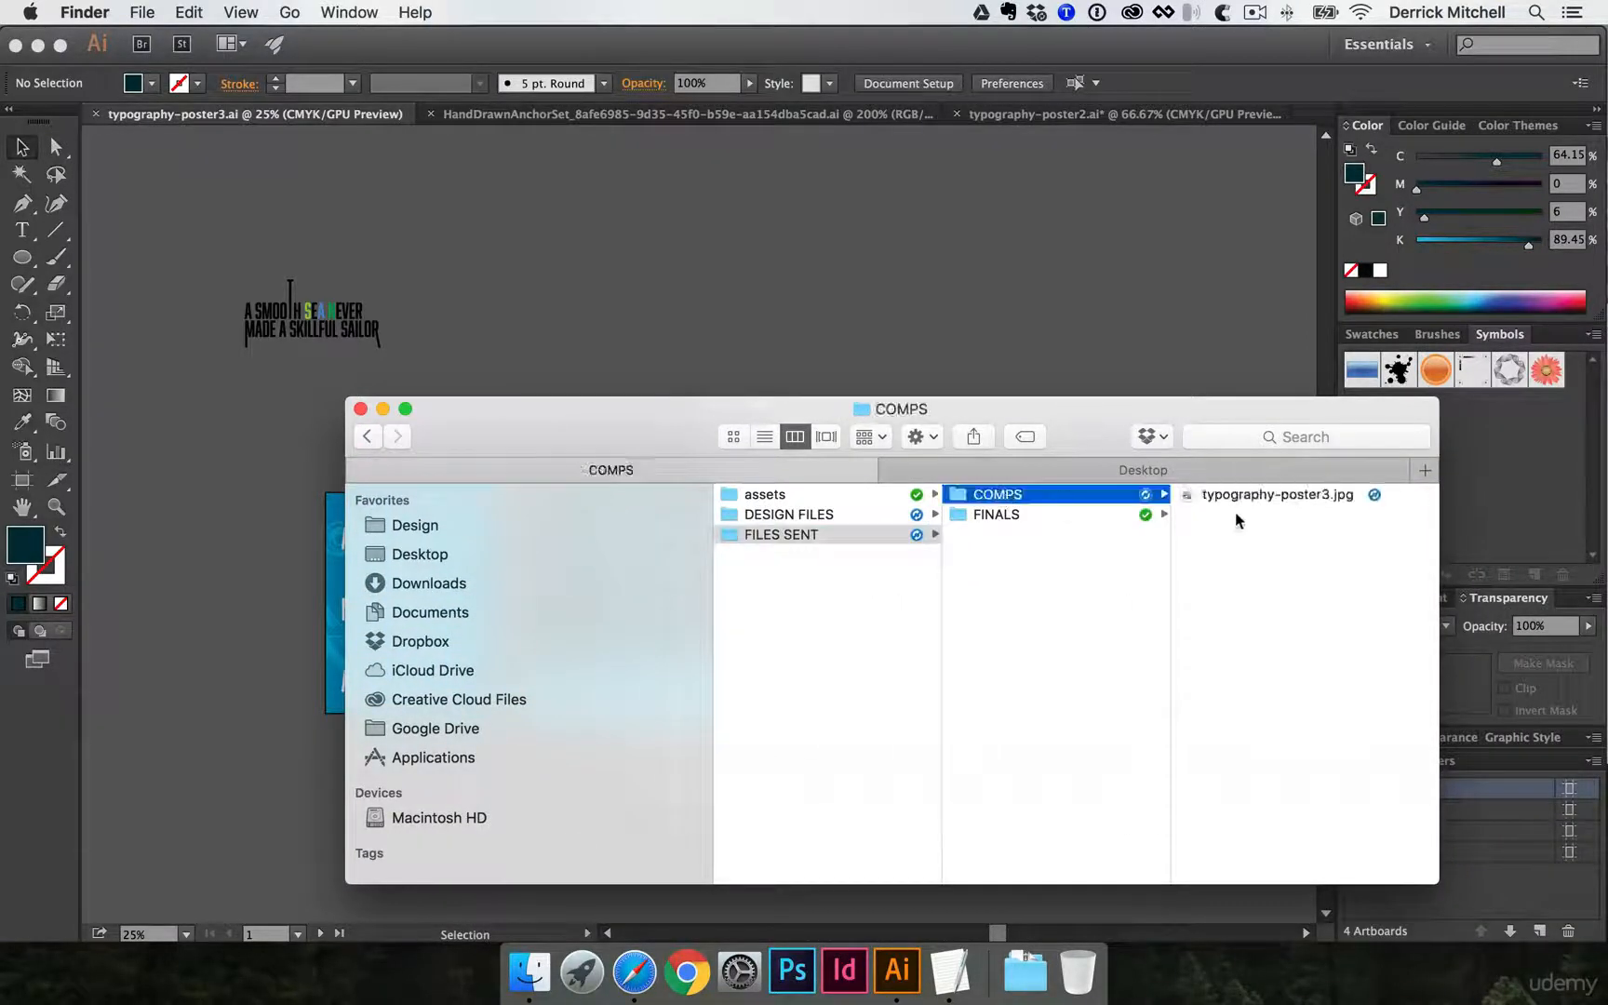
left_click(1258, 496)
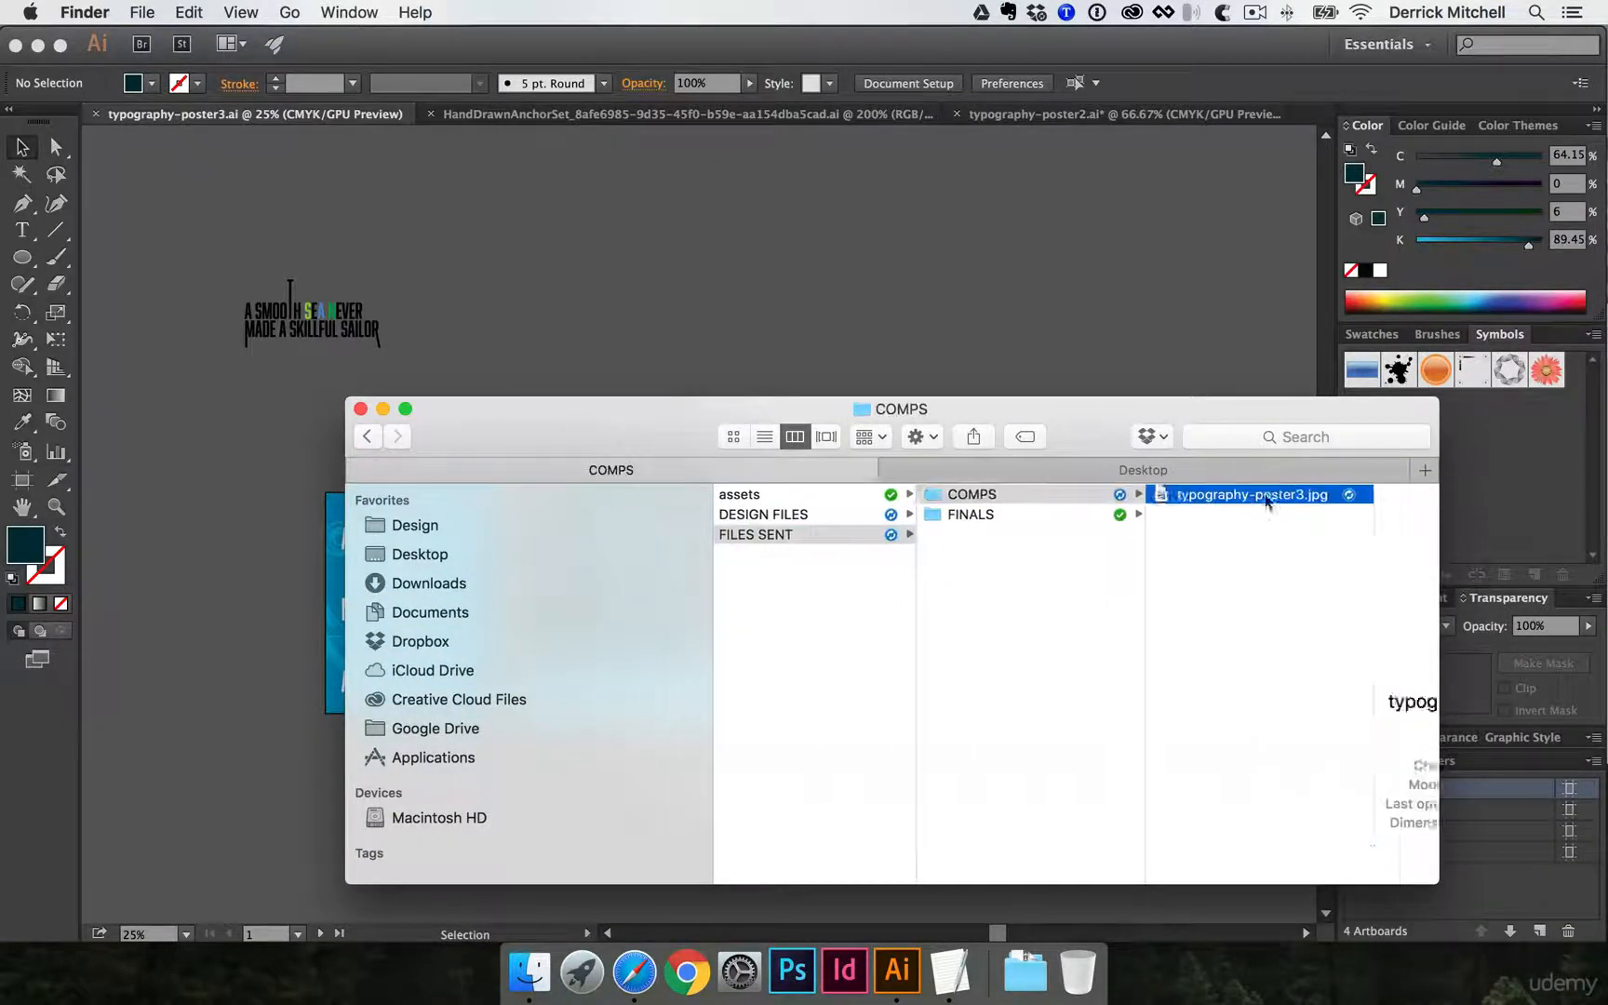
double_click(1155, 496)
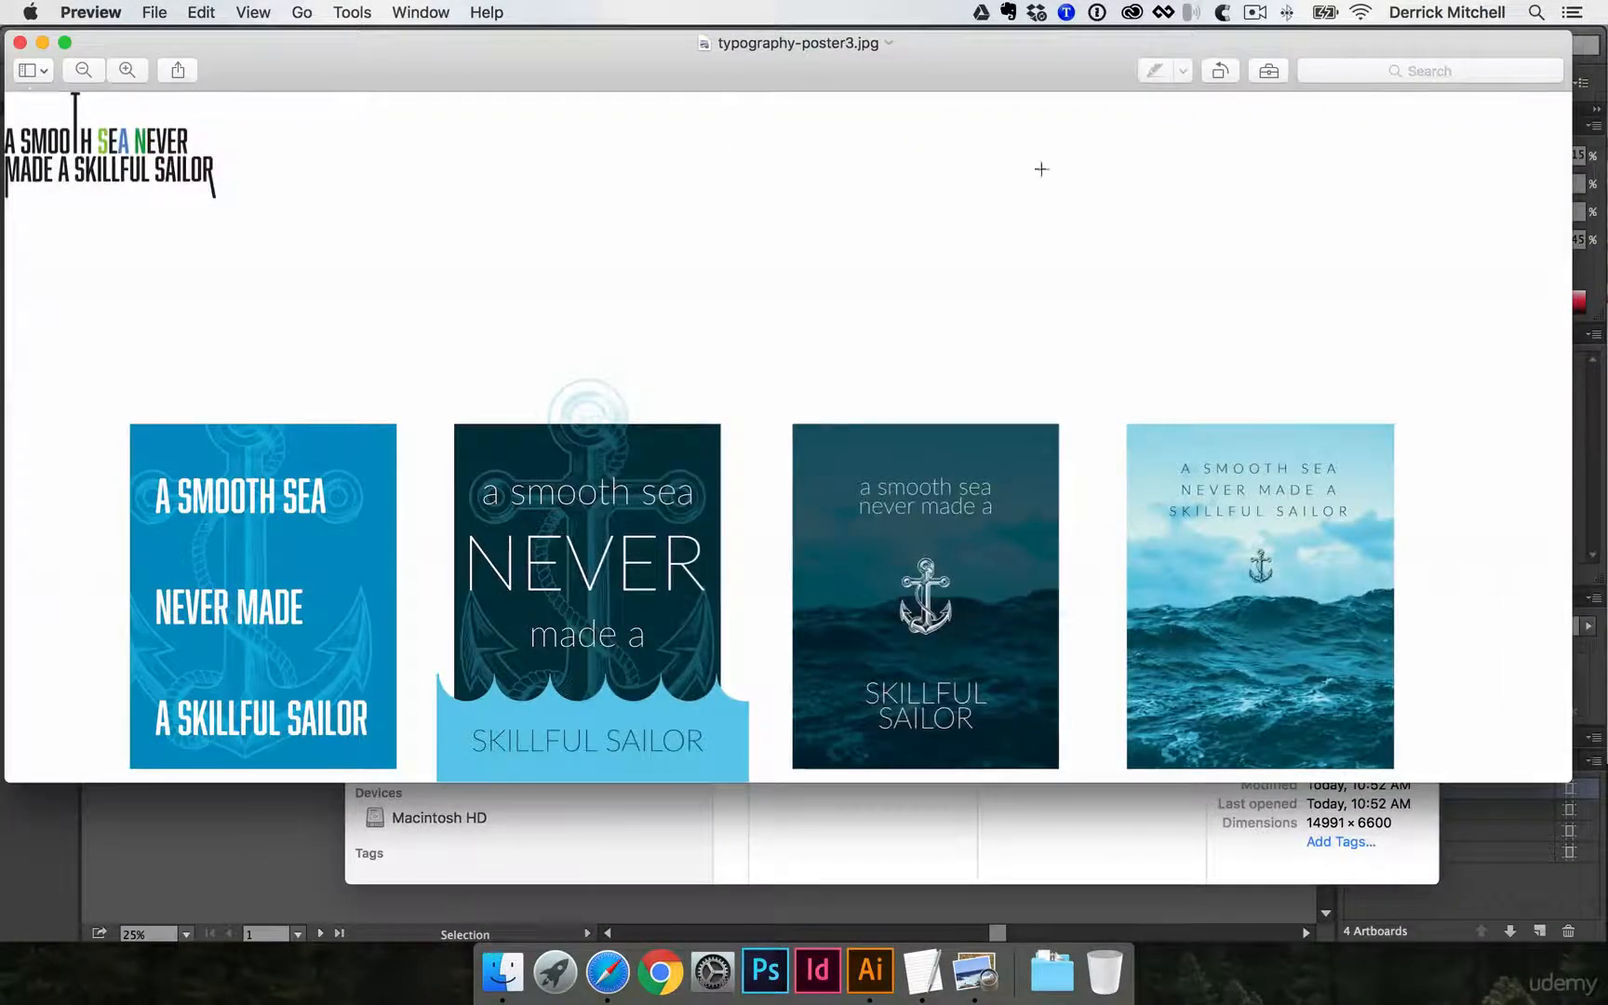
- Examine how the exported JPEG shows artwork outside the artboards, and close the image
left_click_drag(1529, 622, 1325, 702)
left_click(569, 373)
left_click(20, 43)
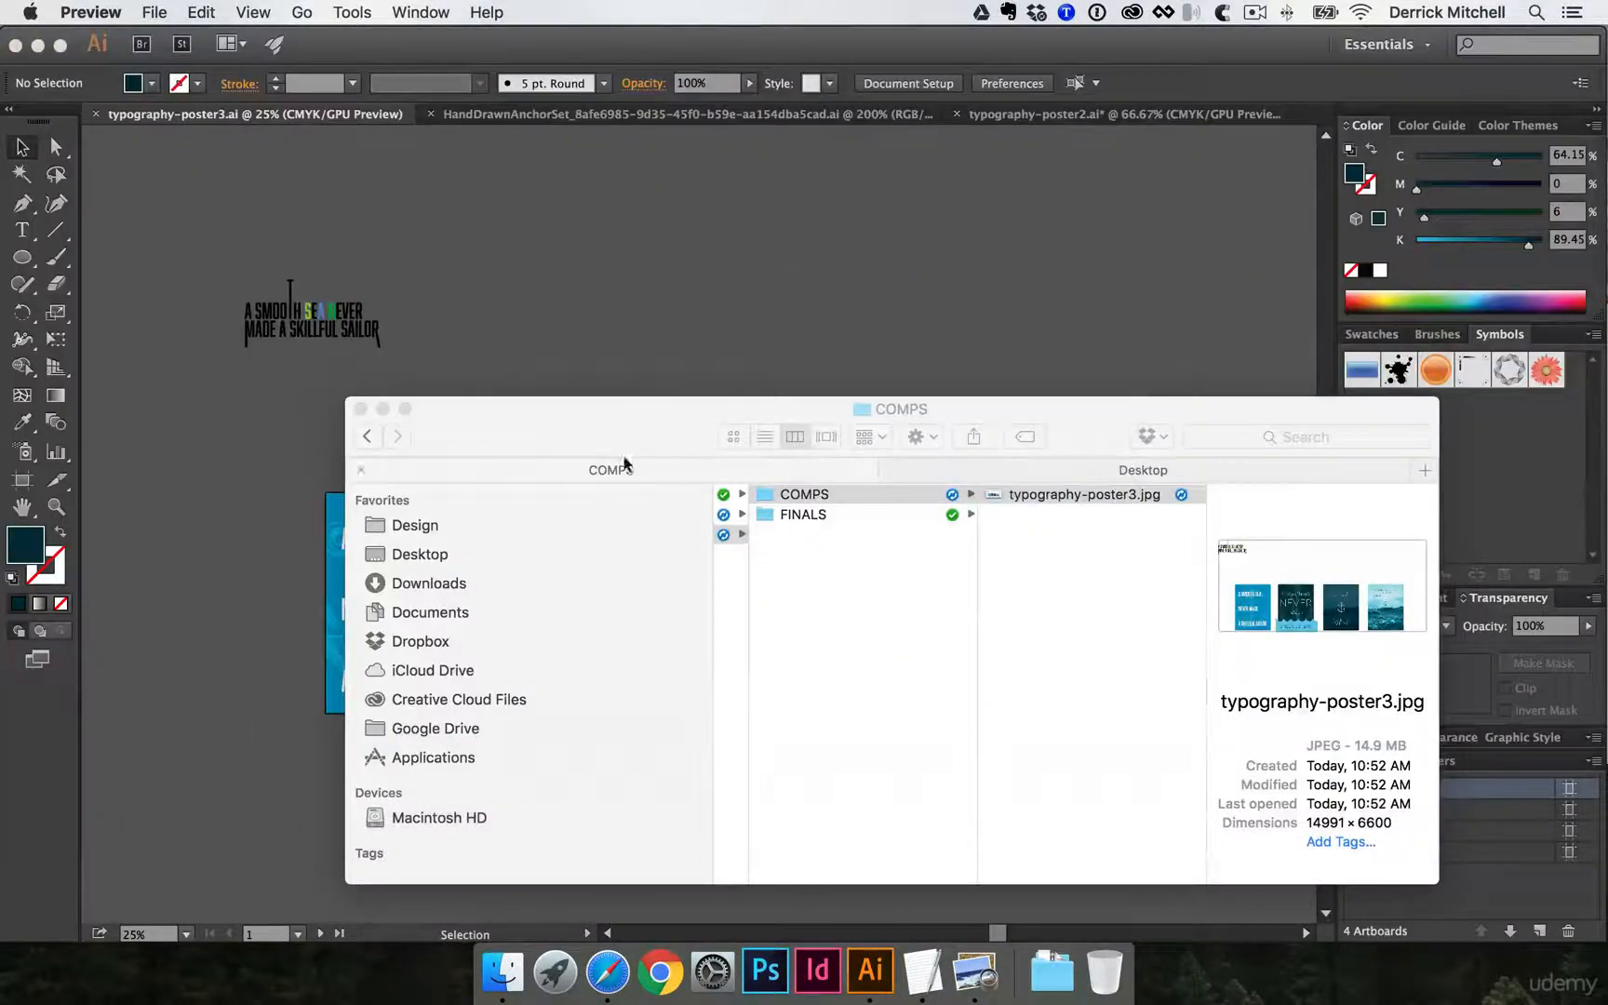
- Return to Illustrator and set up a JPEG export using all artboards, saved to the COMPS folder in FILES SENT
left_click(534, 304)
left_click(196, 12)
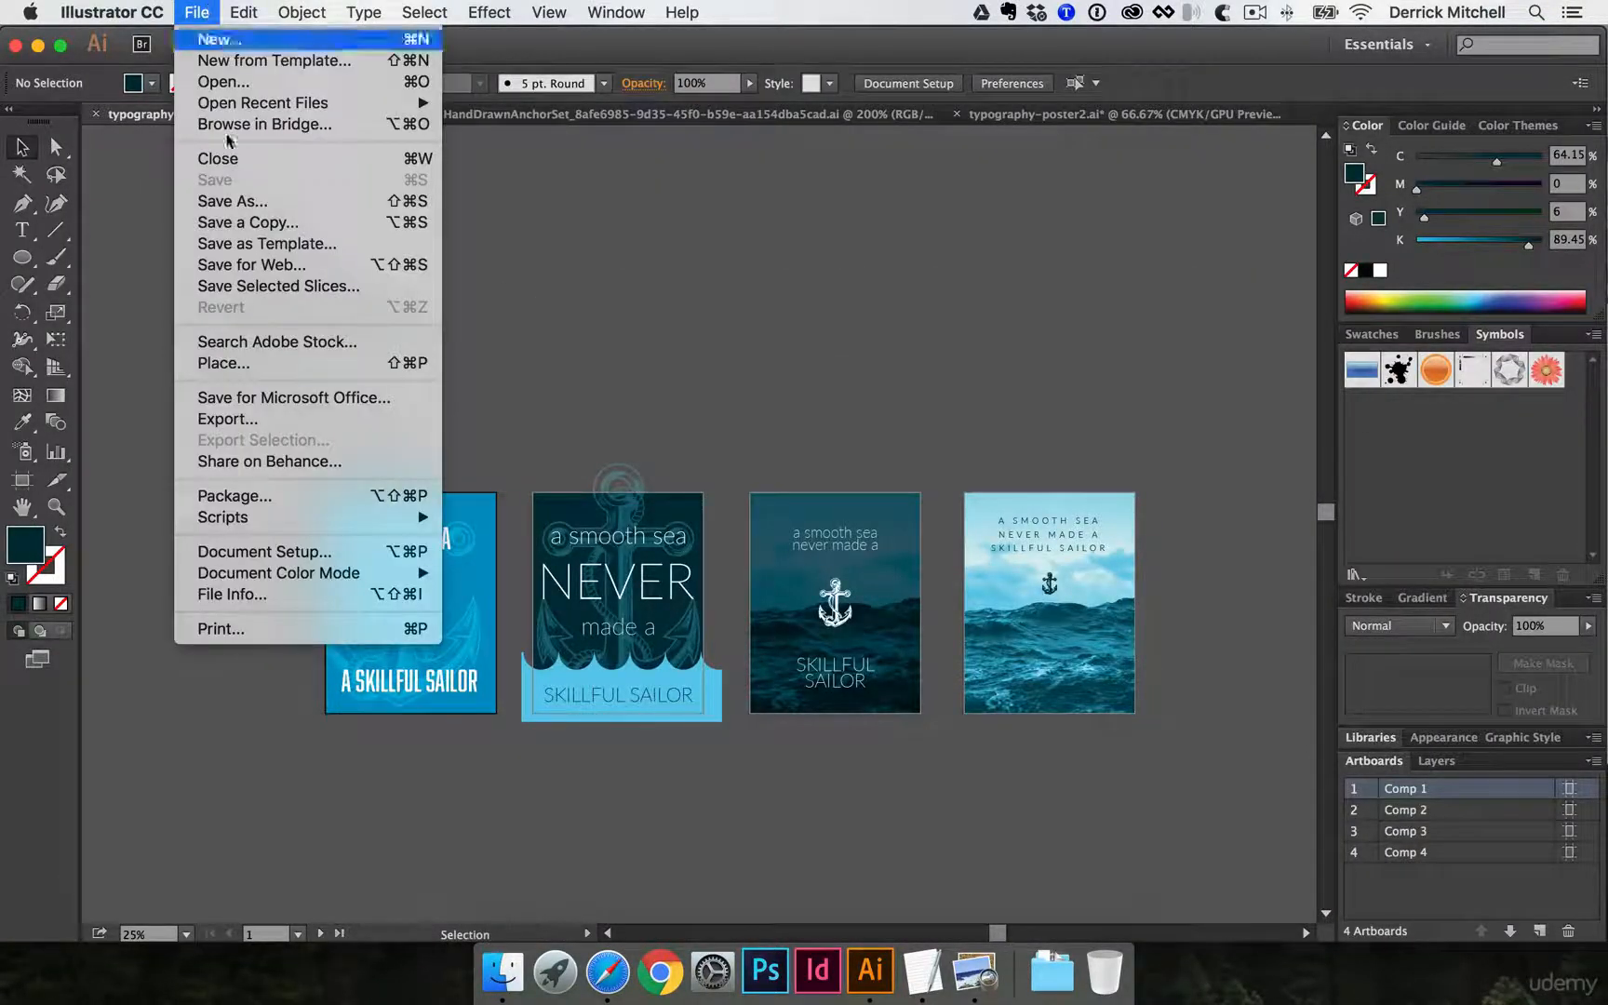
left_click(298, 419)
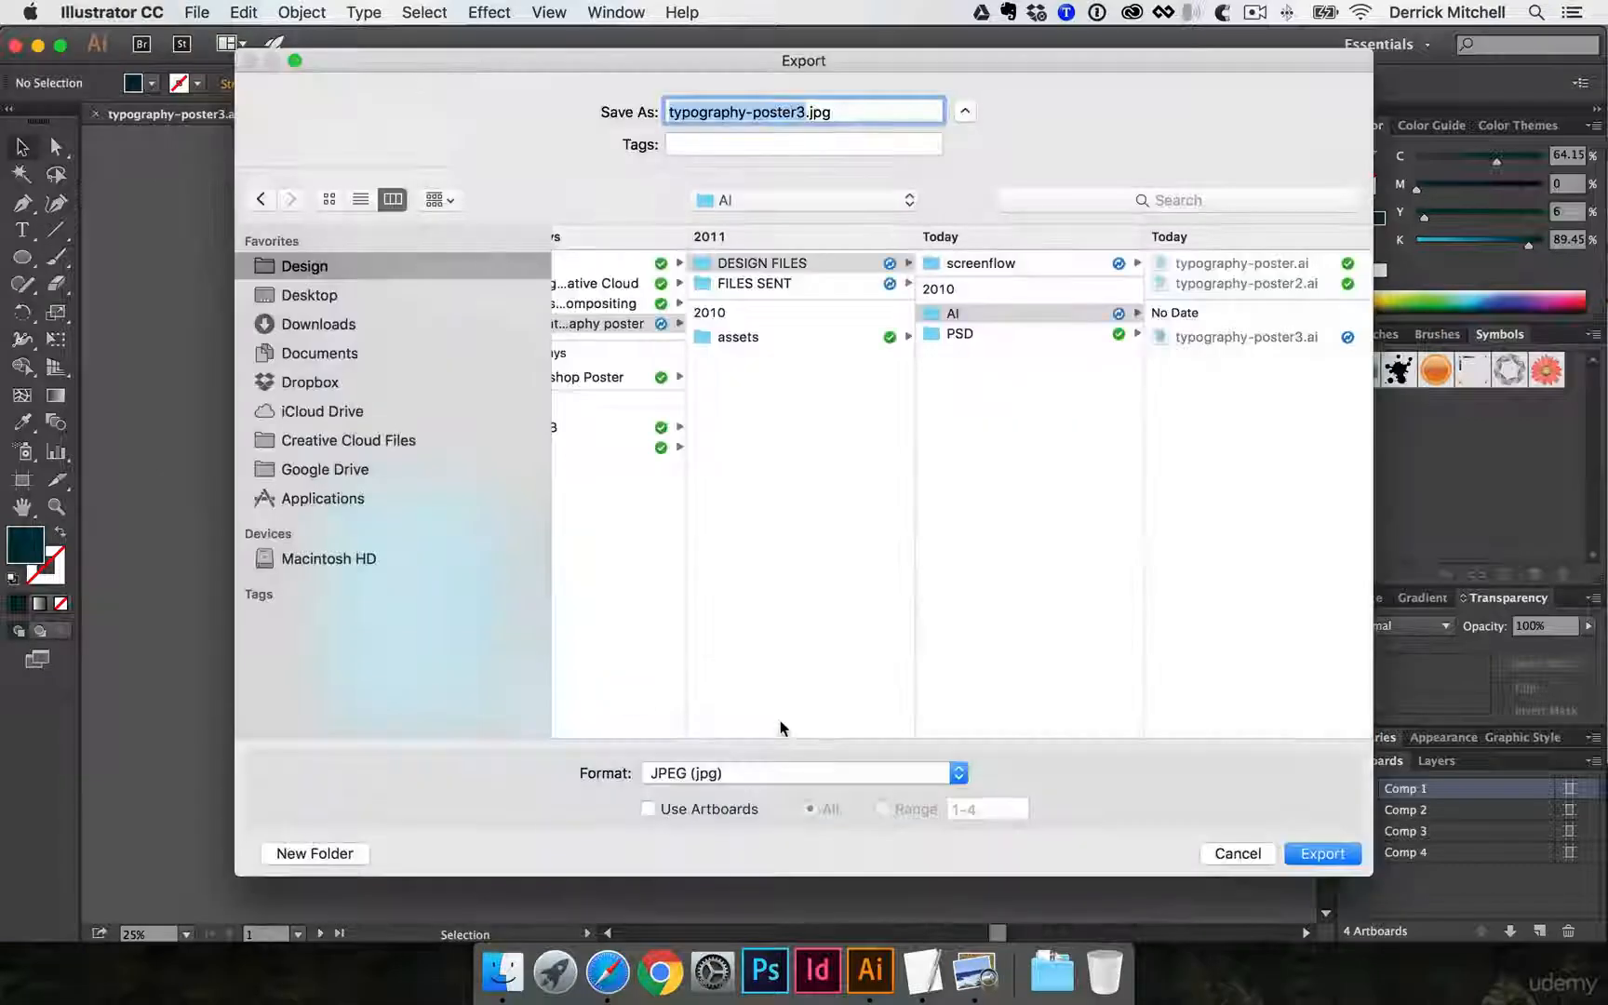
left_click(647, 810)
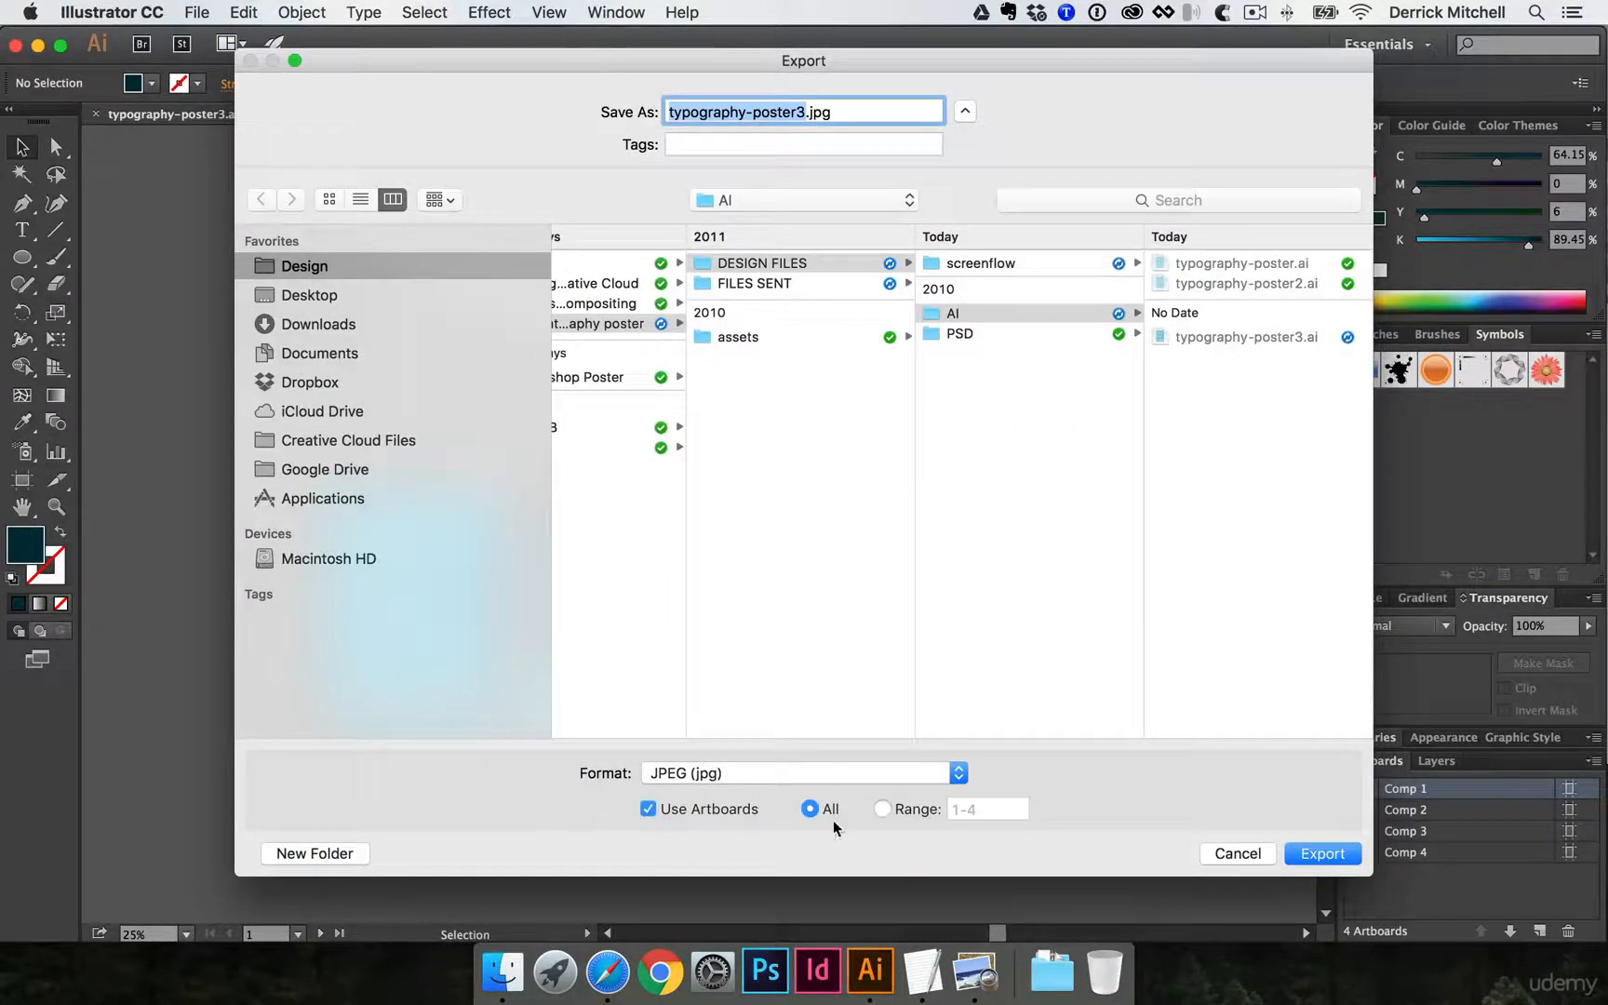
left_click(818, 284)
left_click(1029, 263)
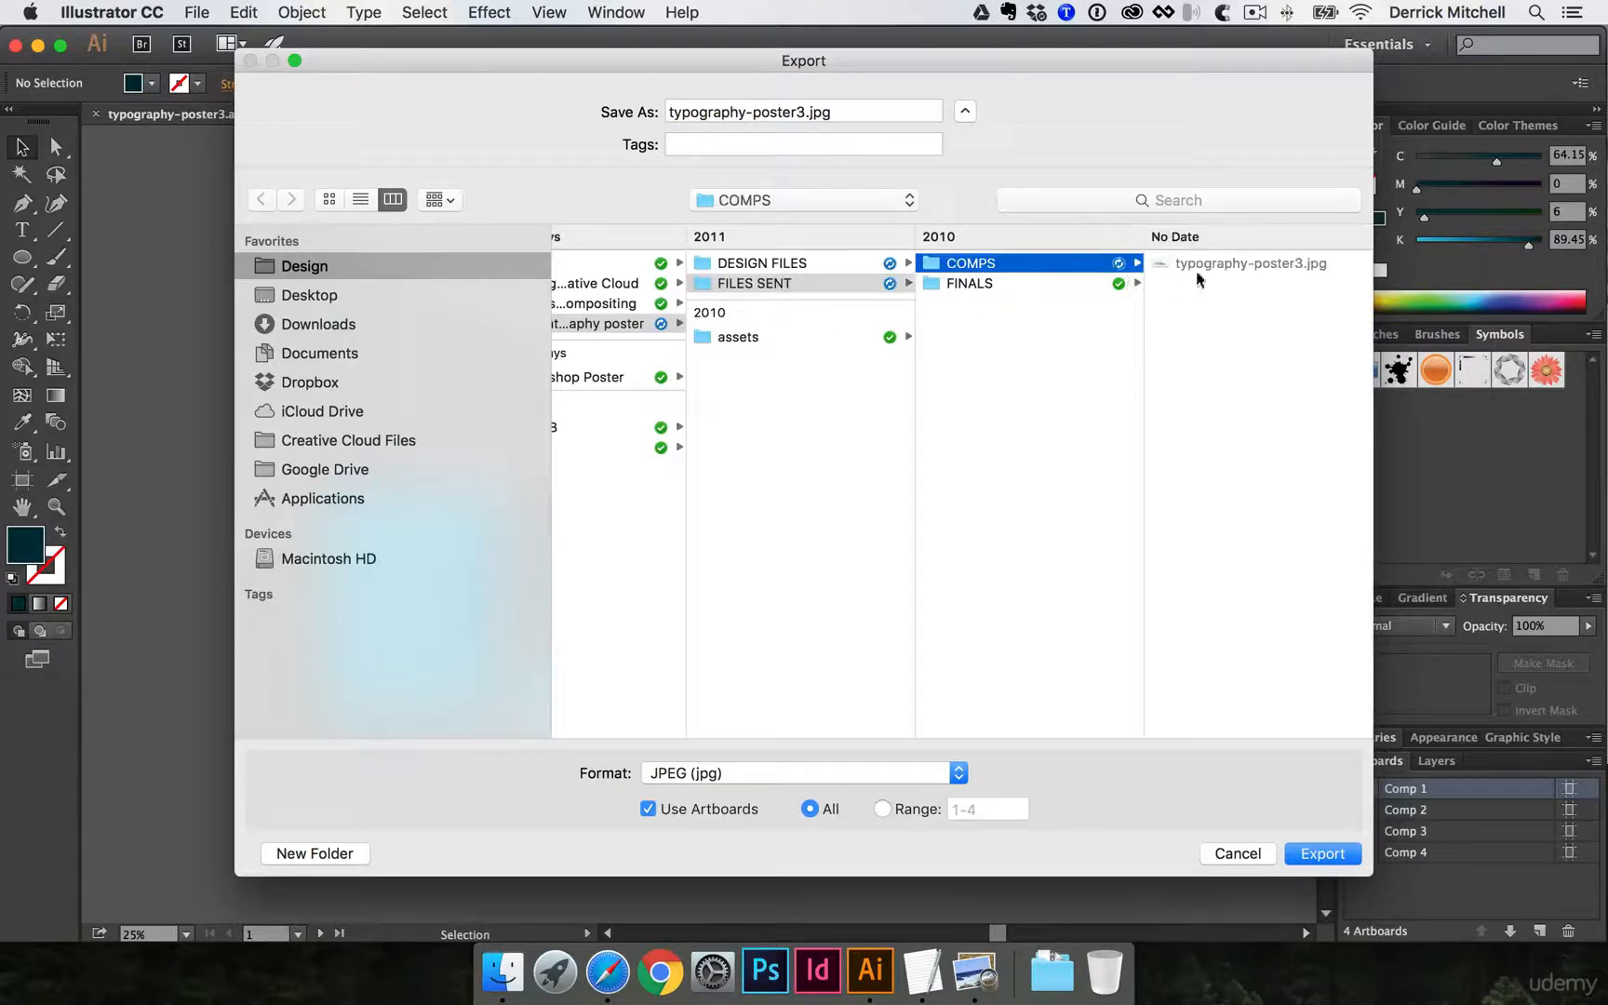
- Name the export typography-poster.jpg and export the artboards at High (300 ppi) with Maximum quality
left_click(795, 112)
key("Delete")
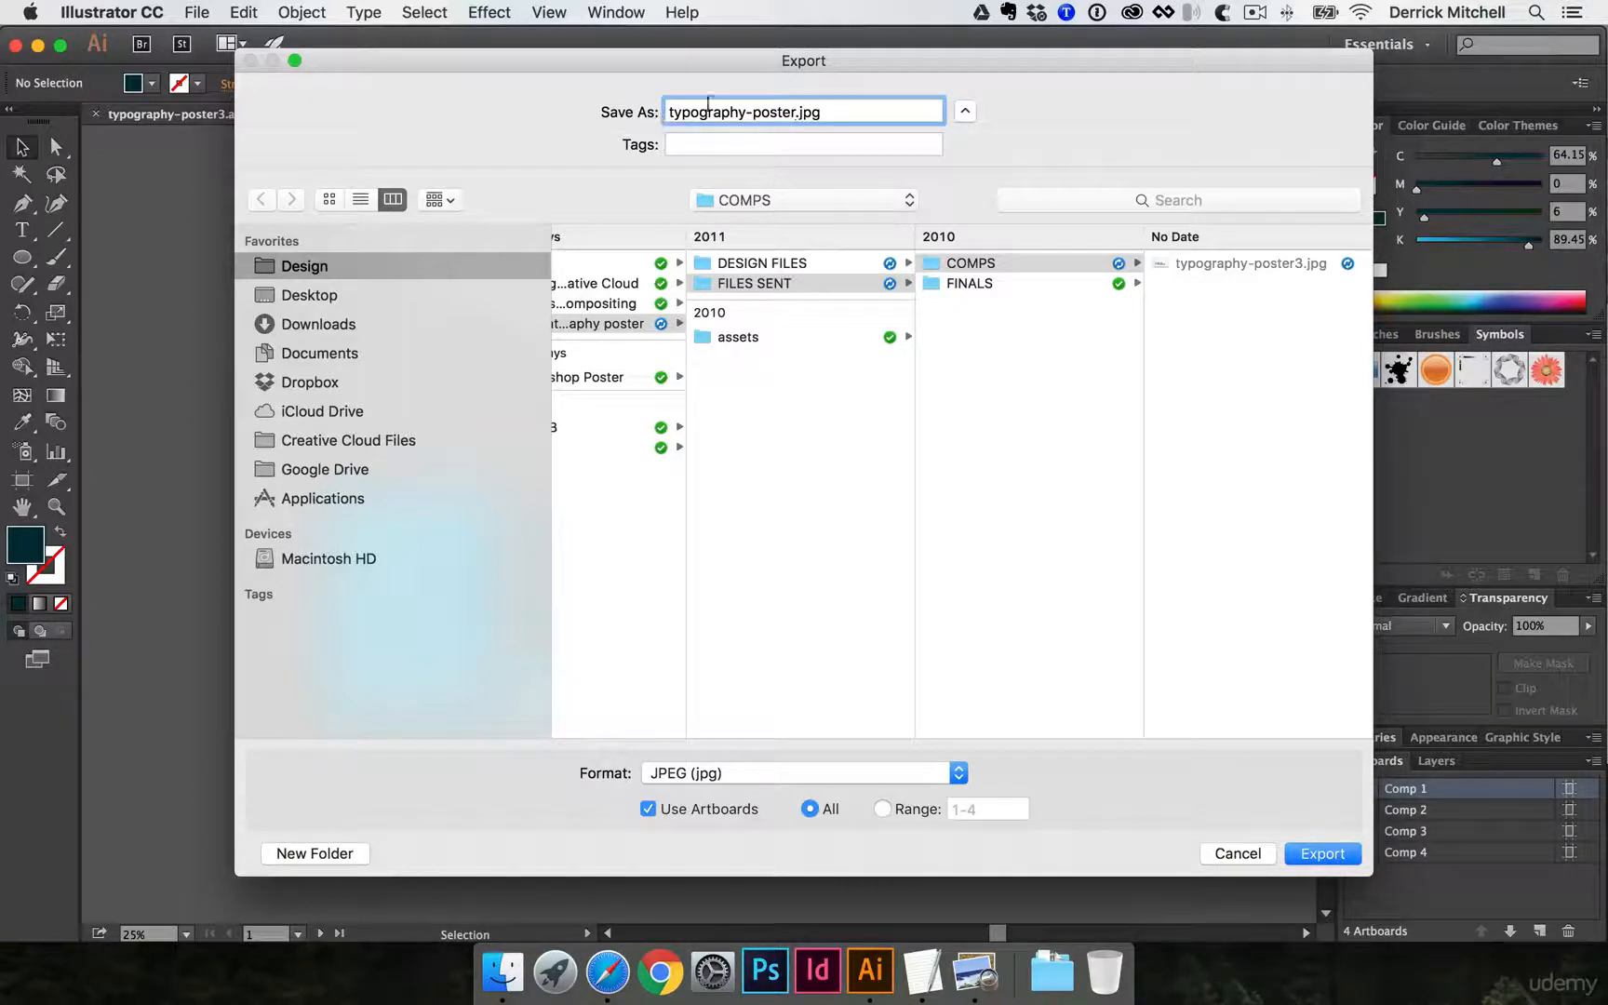
left_click(1312, 853)
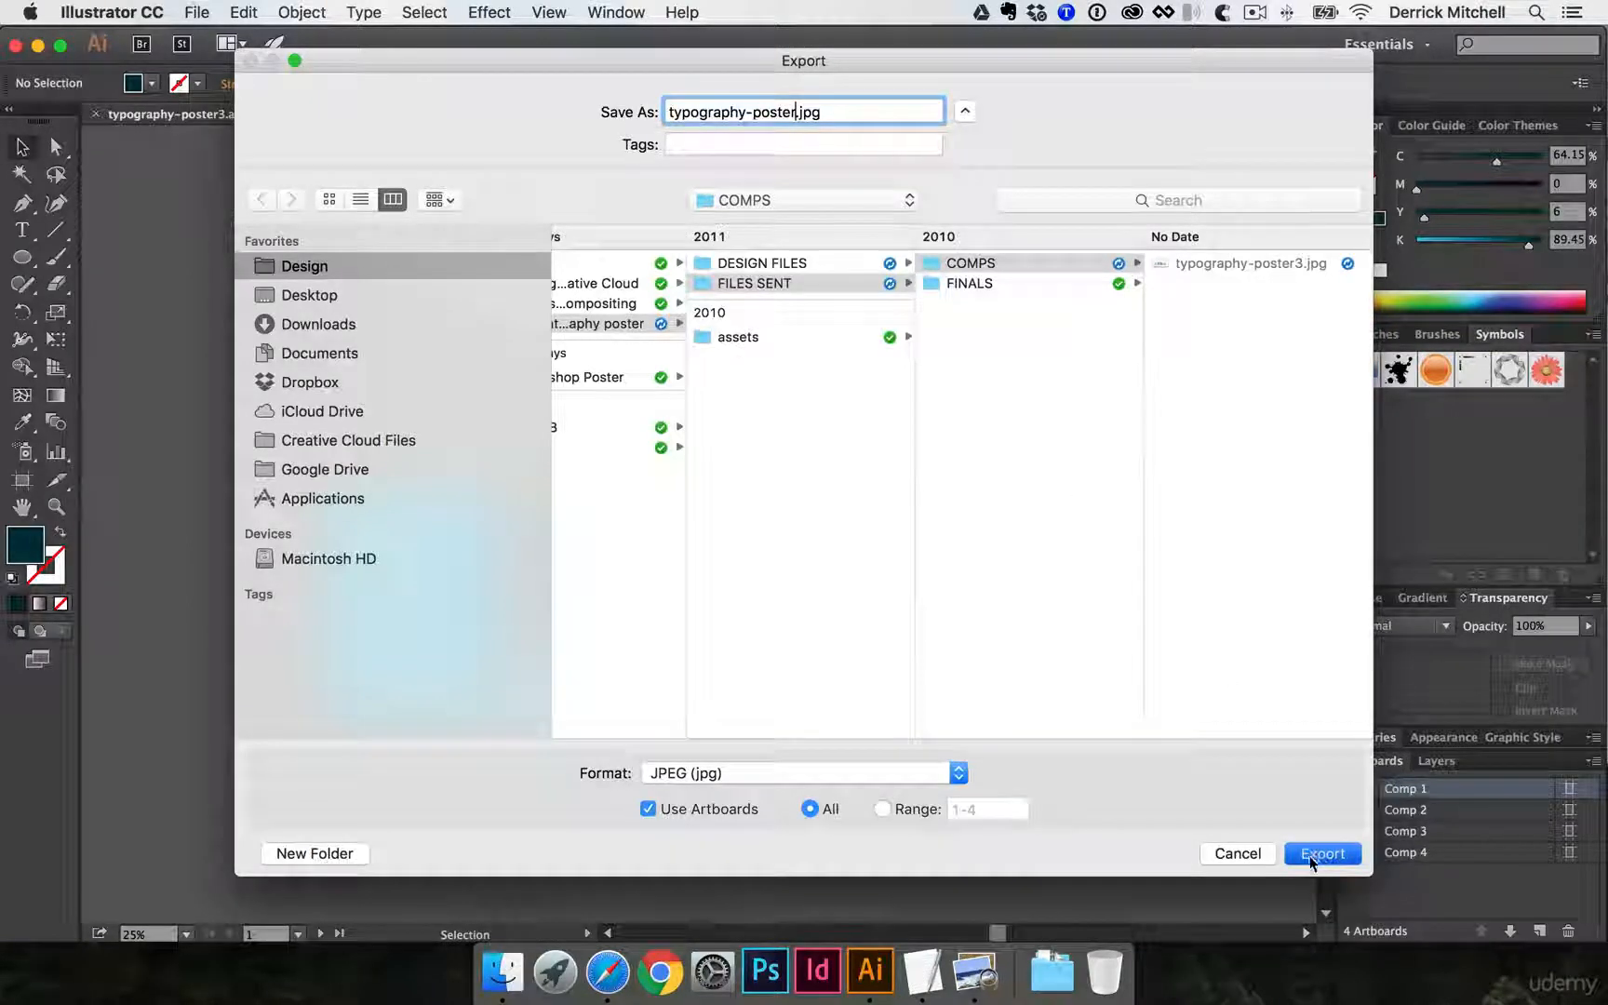
left_click(498, 550)
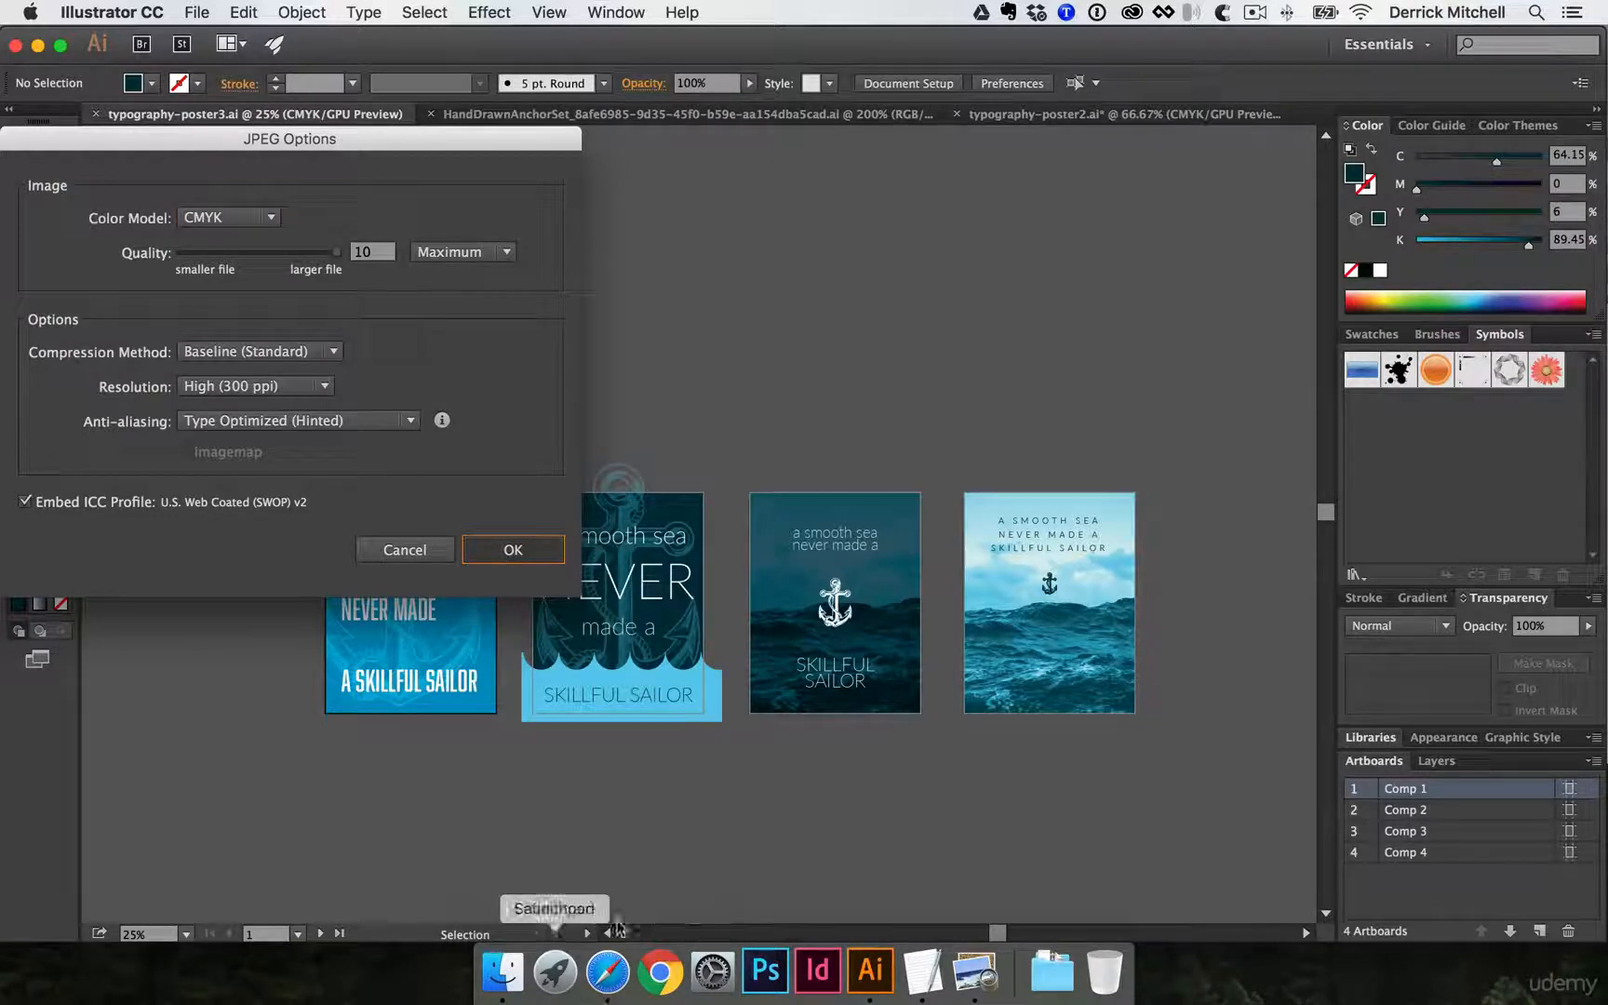
left_click(502, 549)
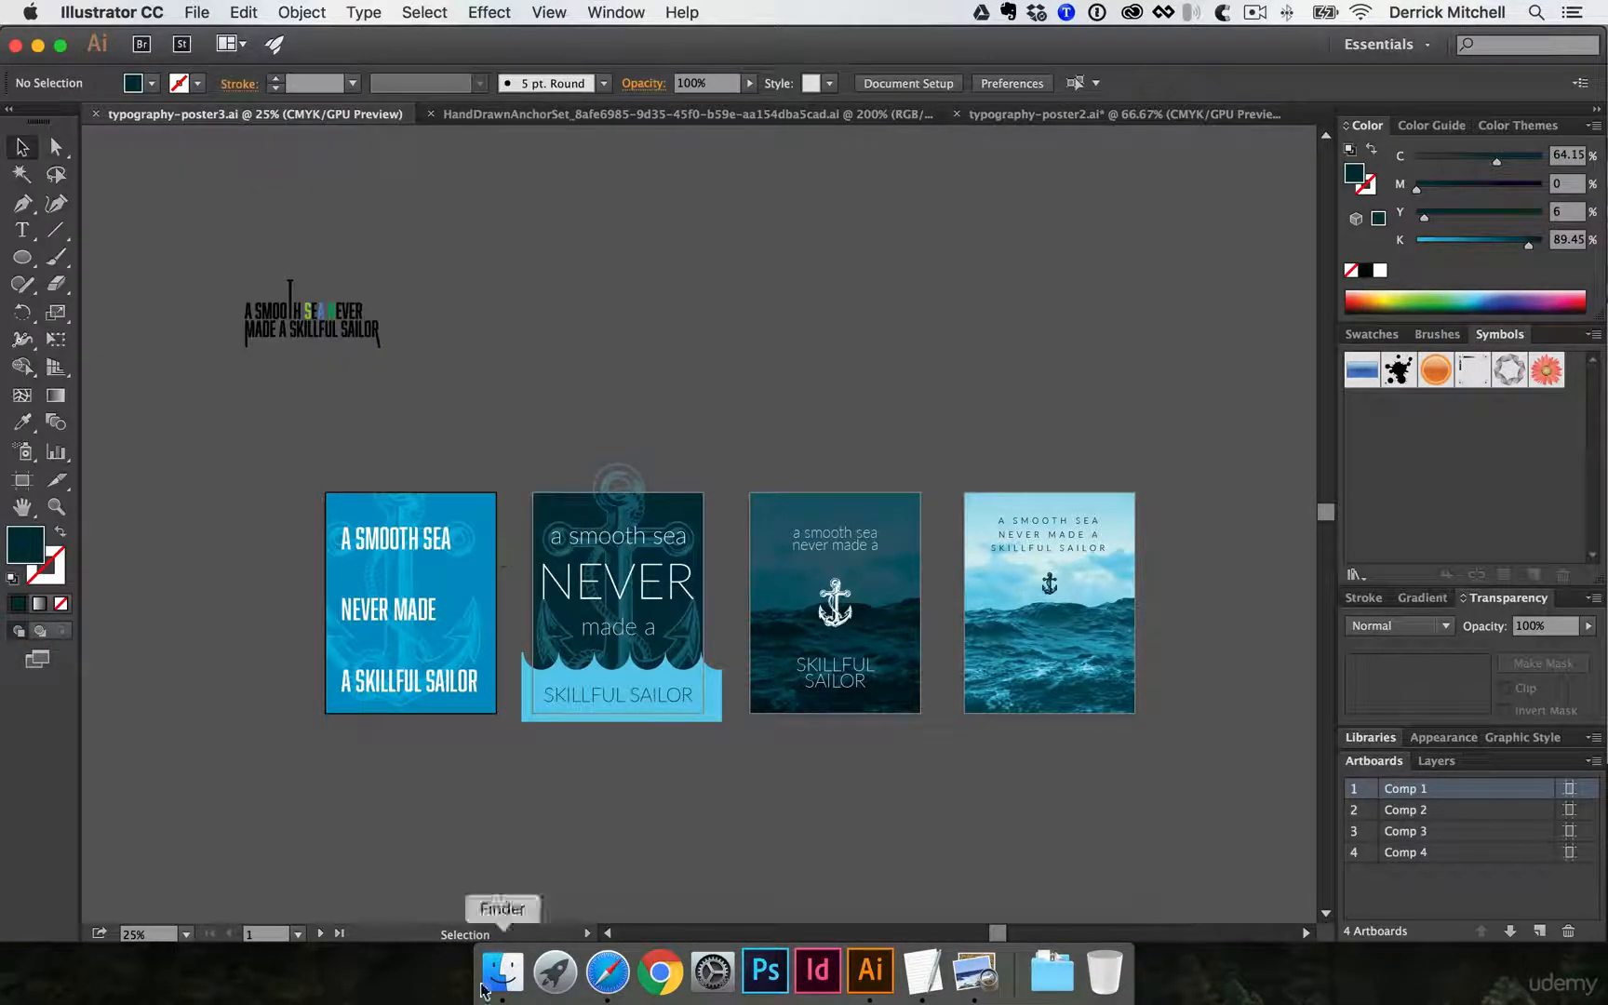
- Switch to Finder, widen the file column in the COMPS folder and preview the exported Comp 1 and Comp 2 JPEGs
left_click(503, 970)
left_click(1079, 494)
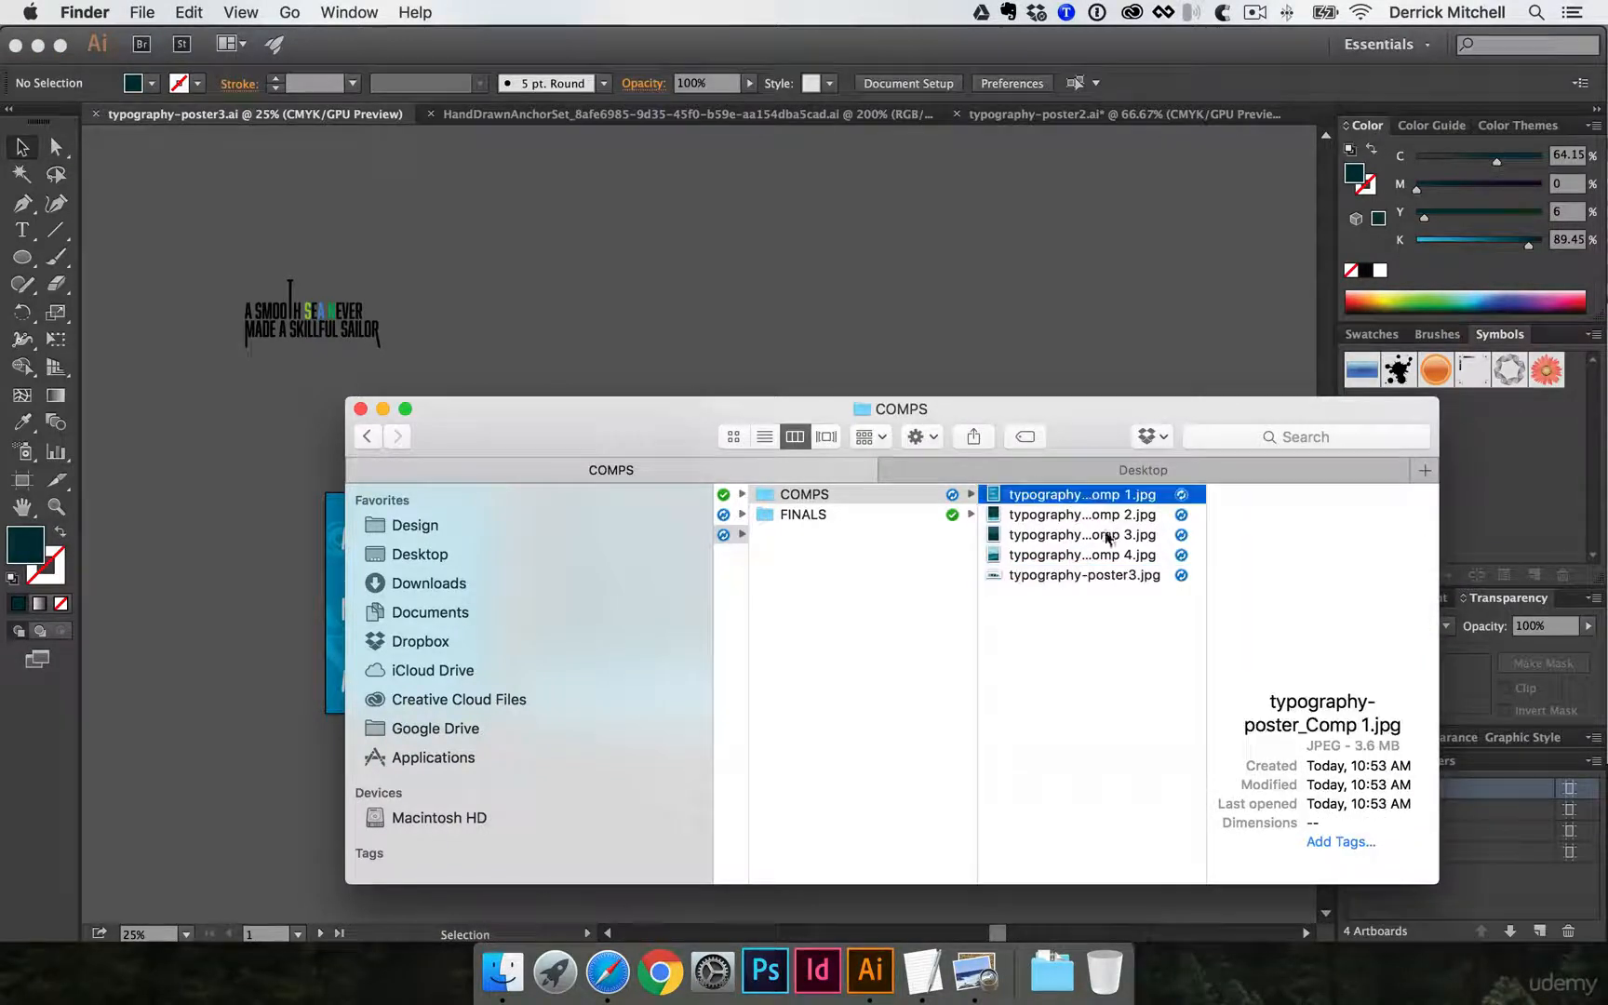
left_click(1202, 621)
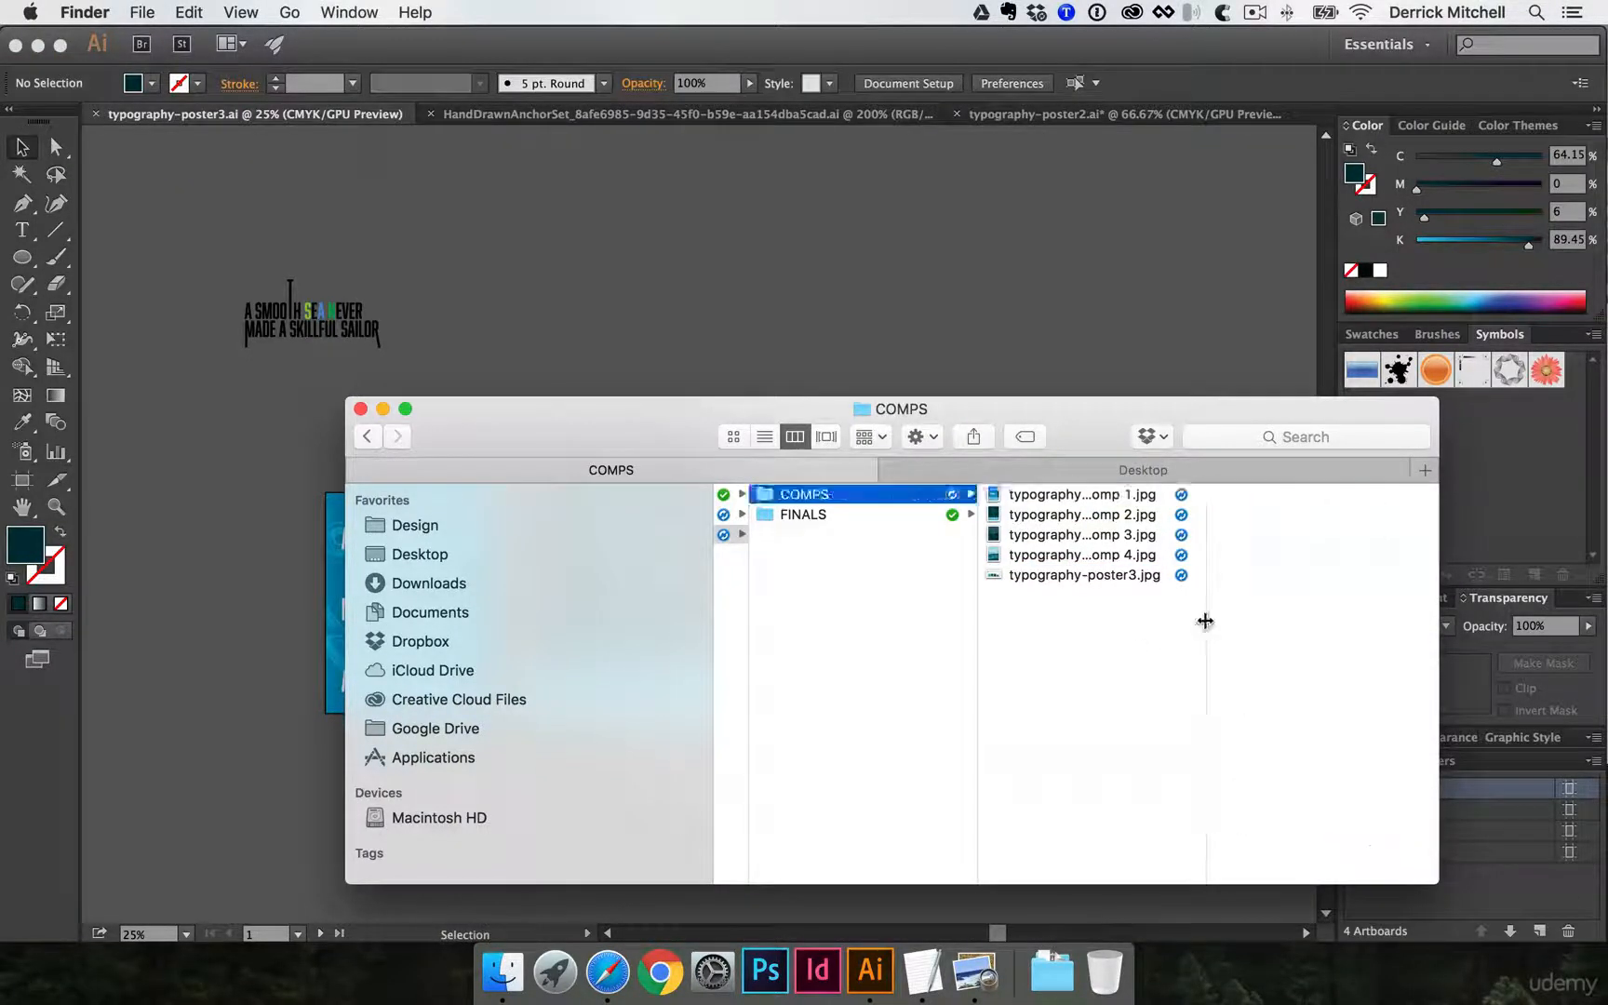
left_click_drag(1207, 619, 1378, 628)
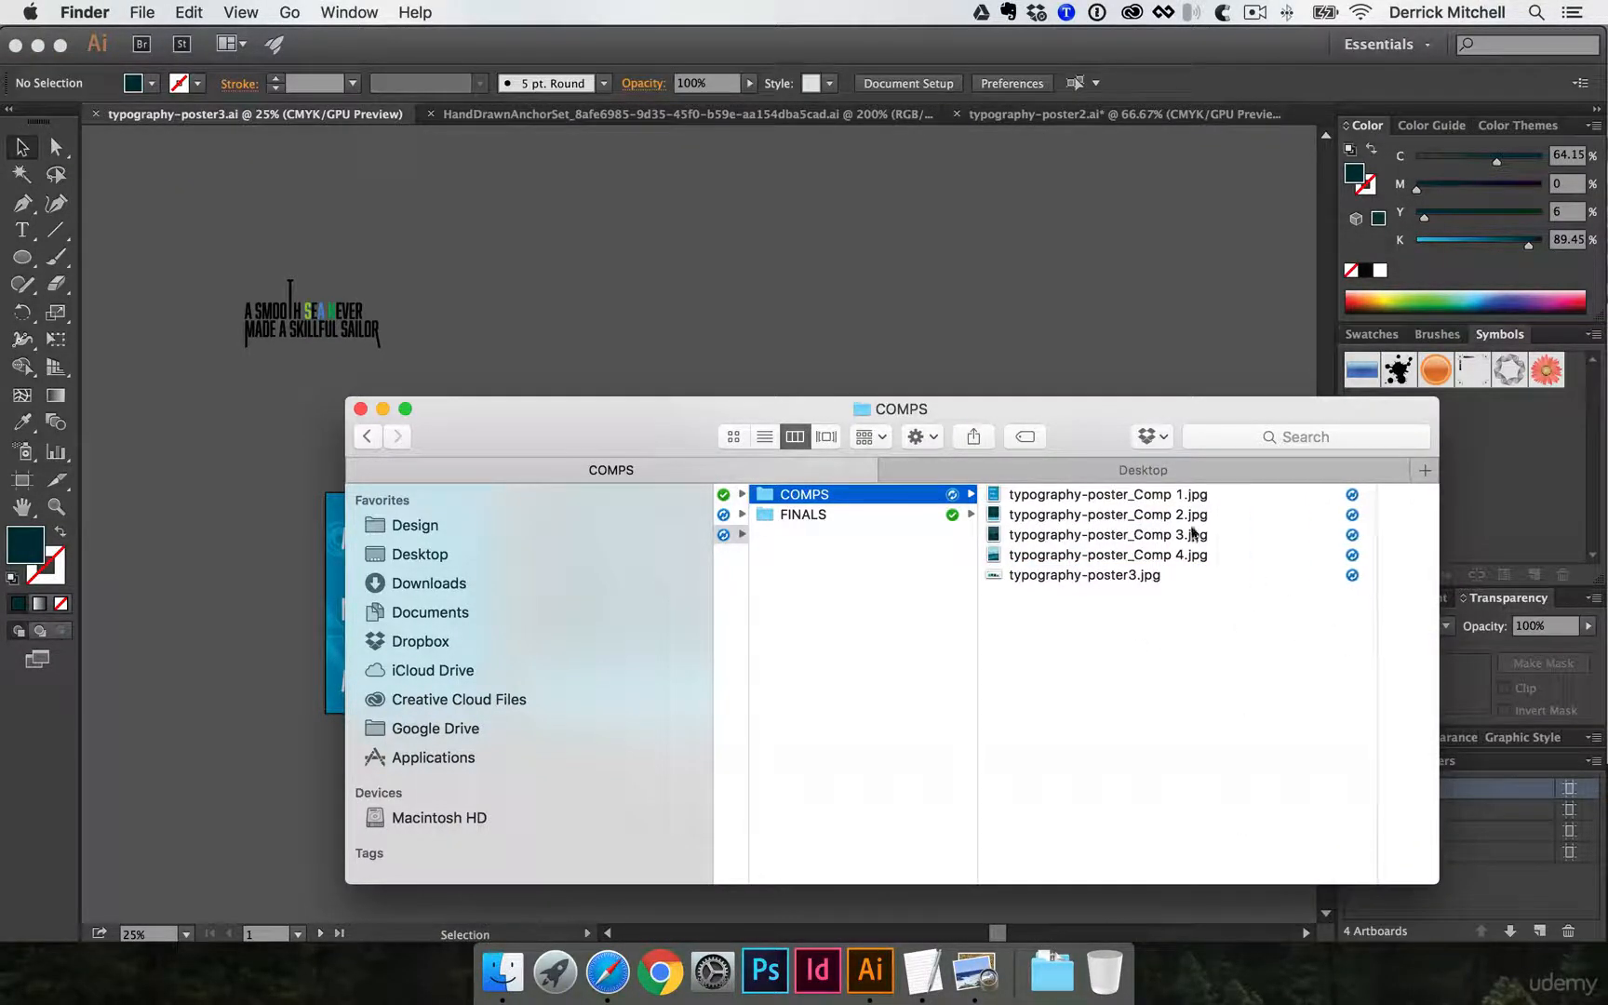
left_click(1148, 502)
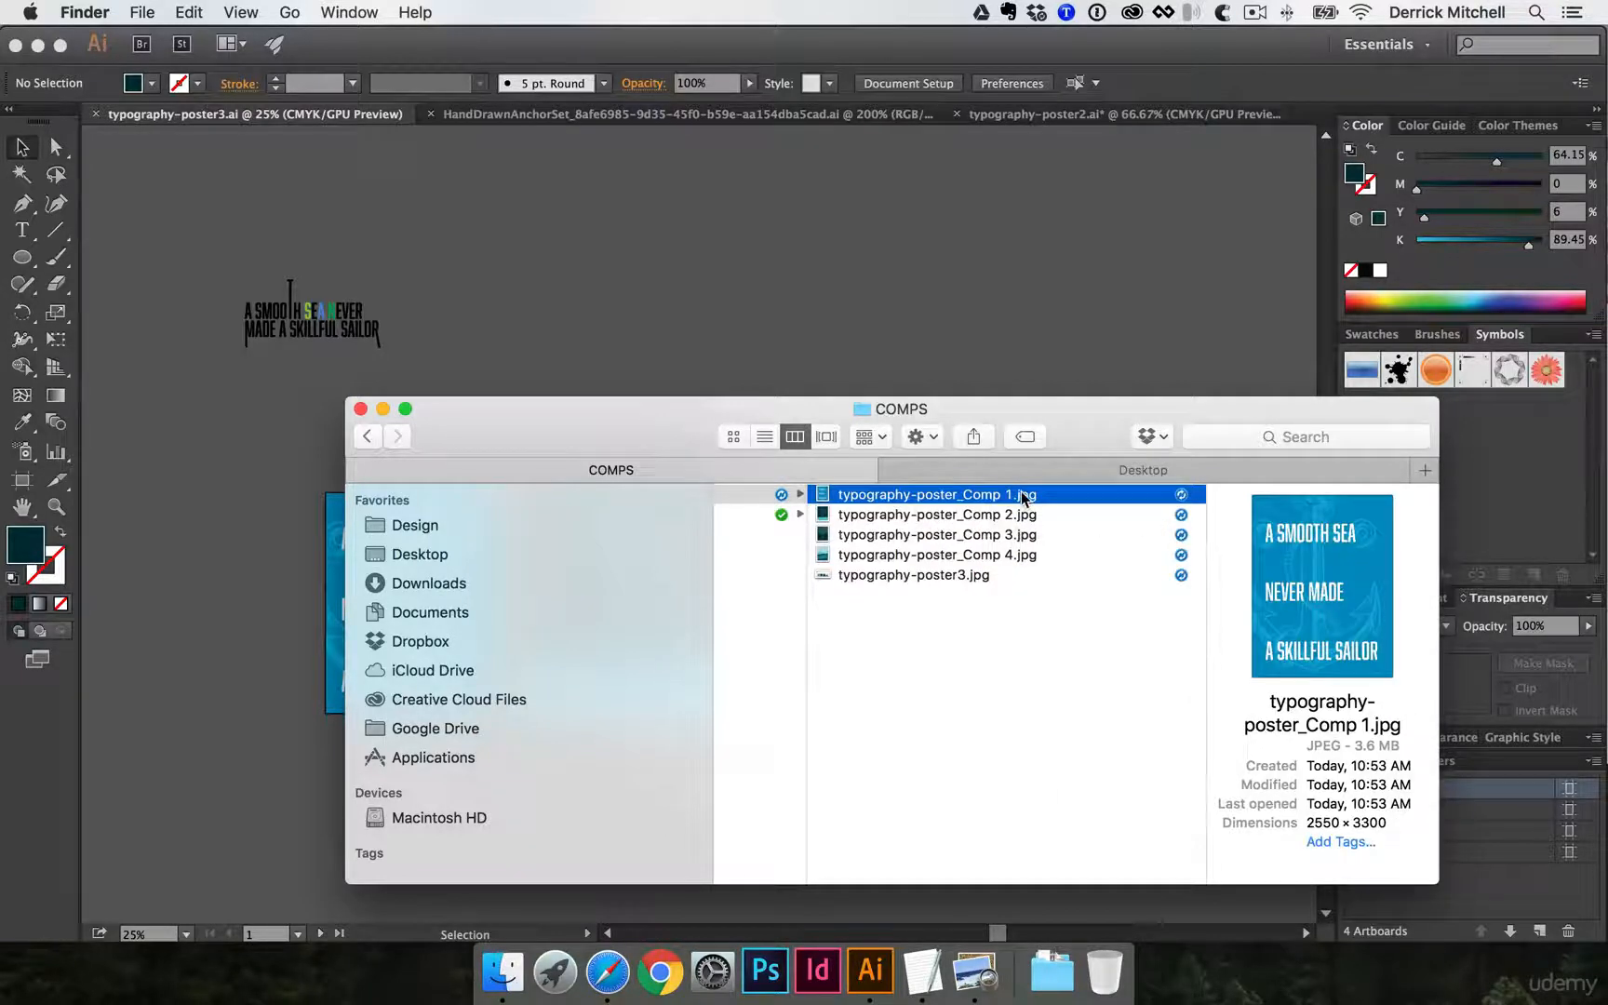
key("space")
key("Down")
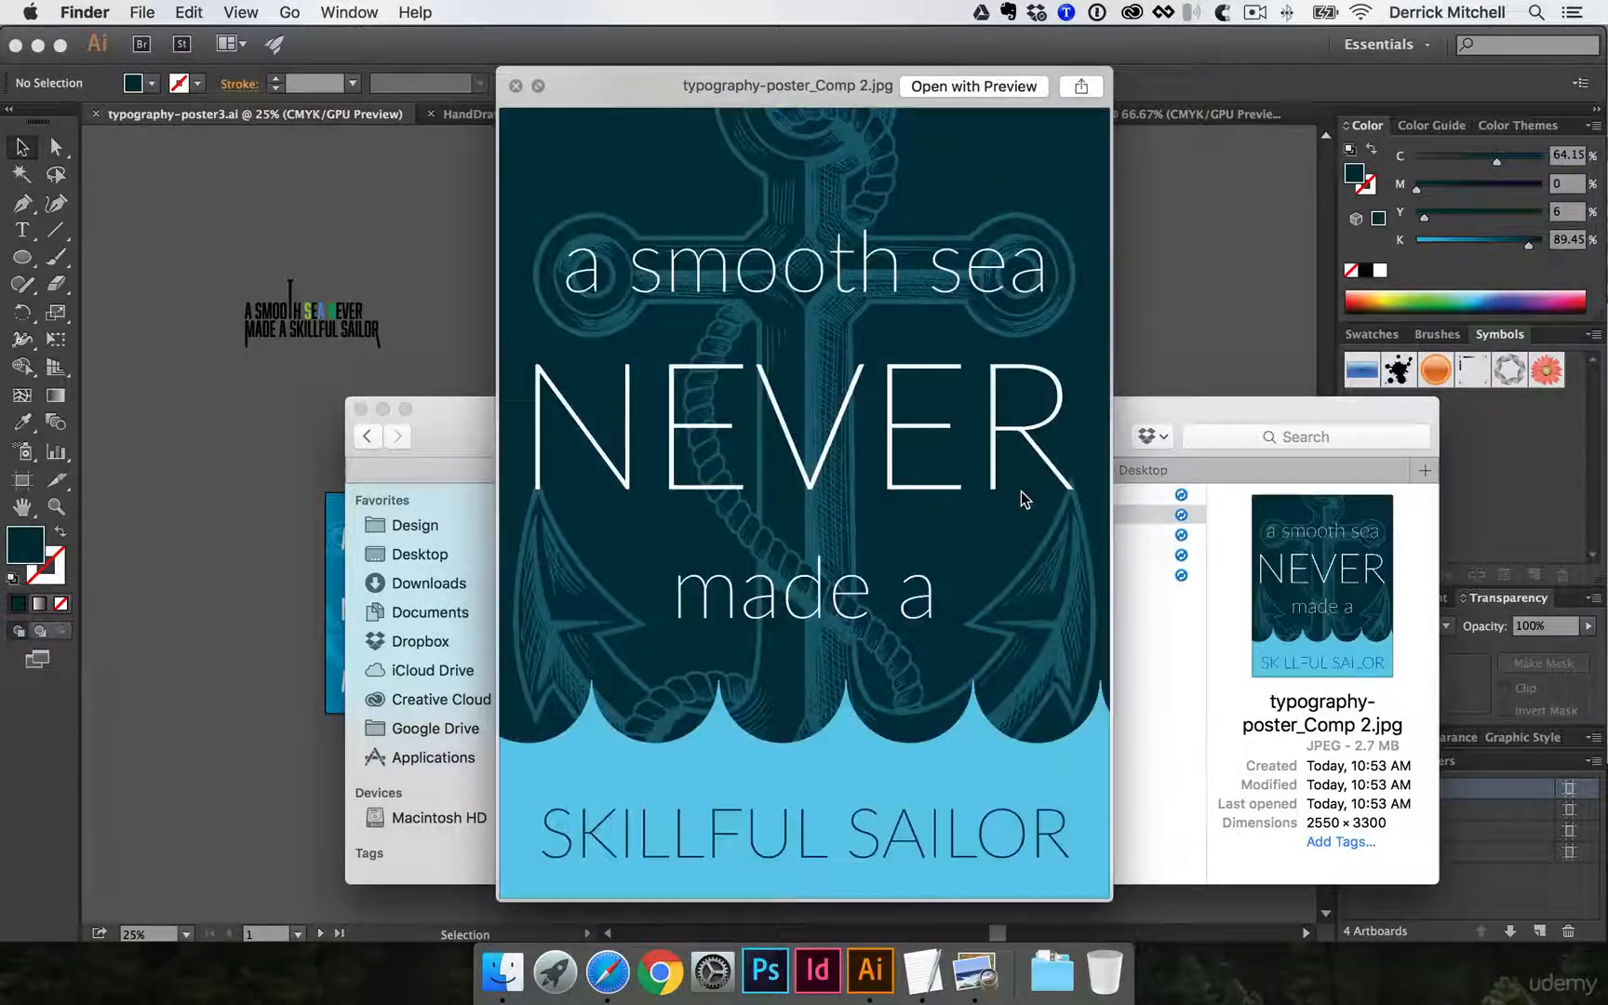